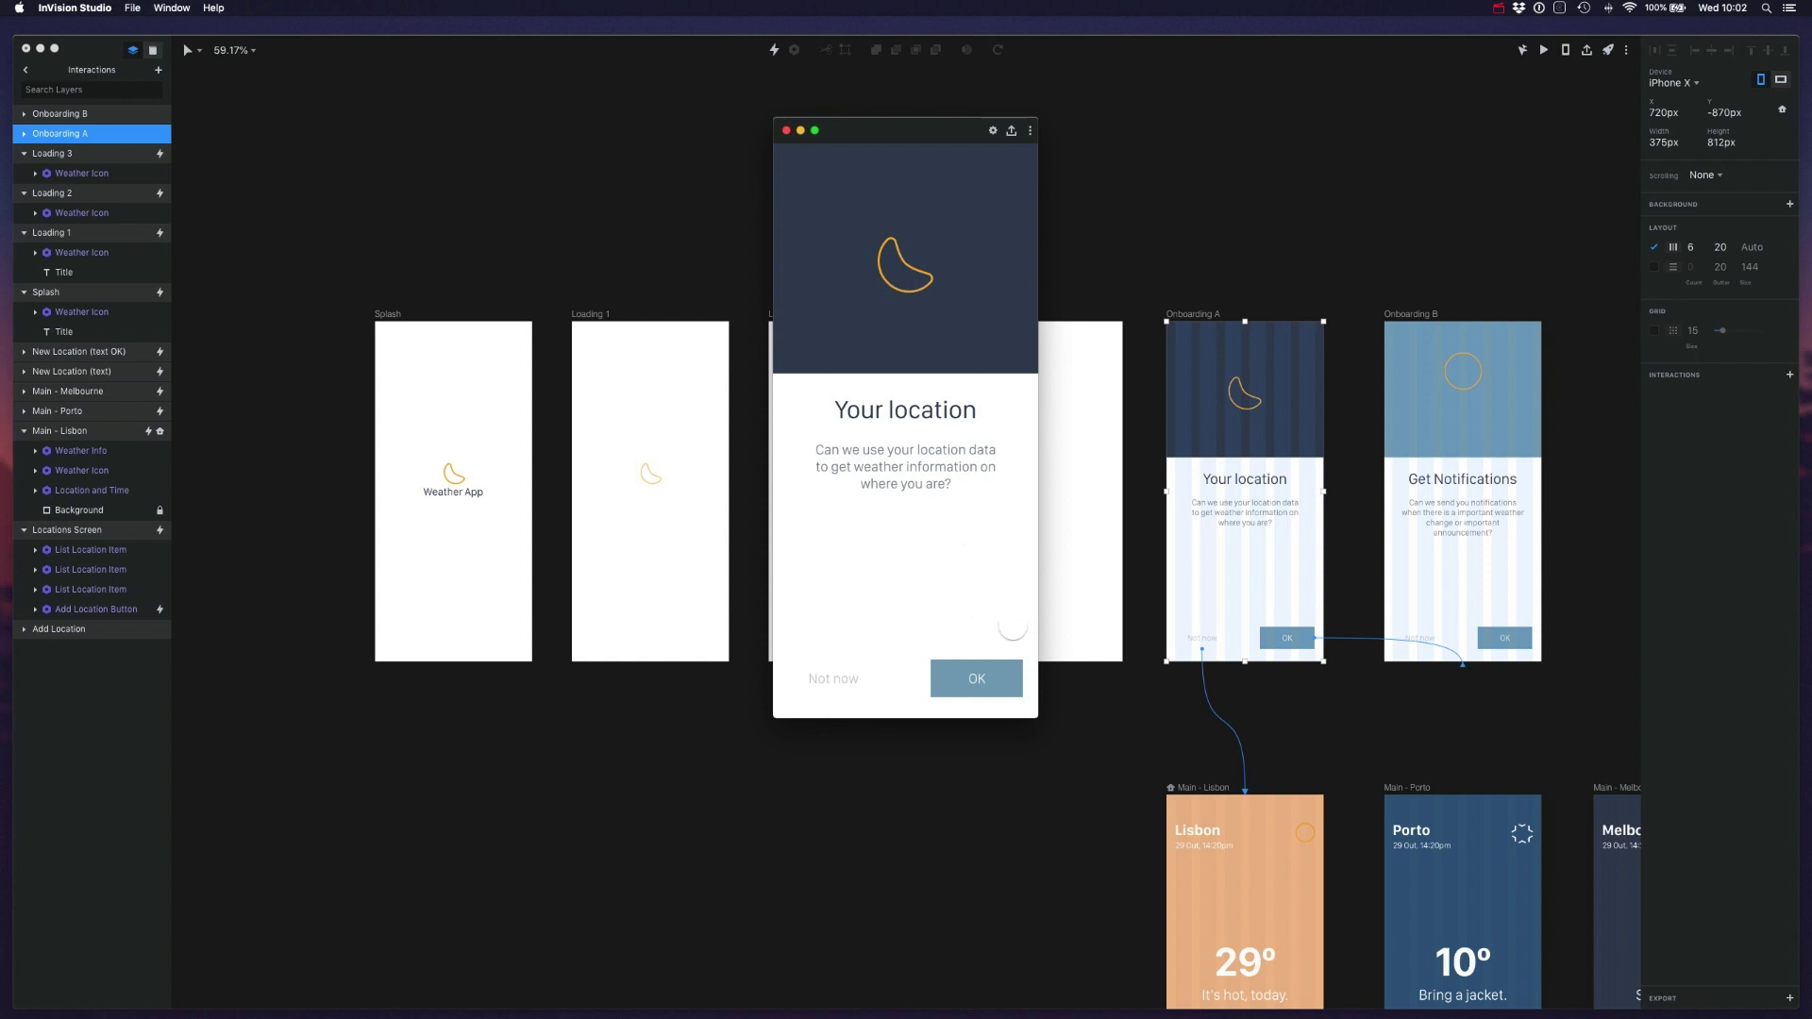
- Accept the location prompt in the preview, then close the prototype preview
click(986, 677)
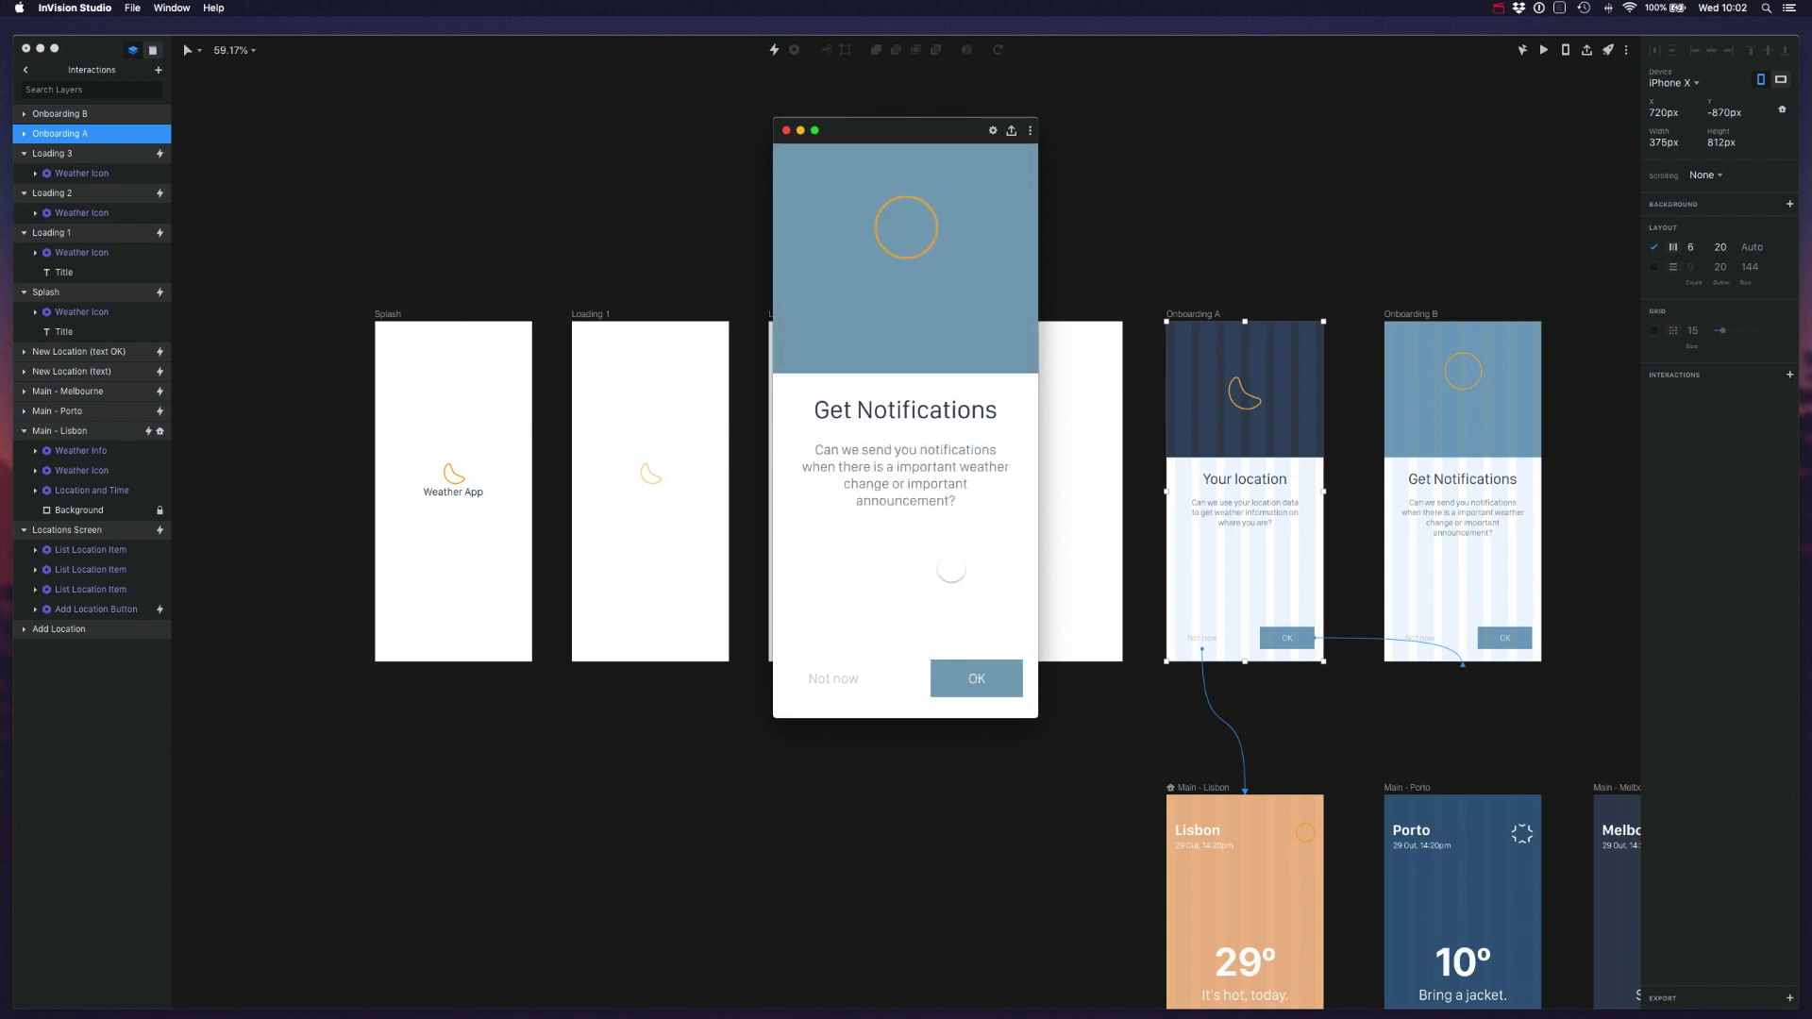
click(785, 130)
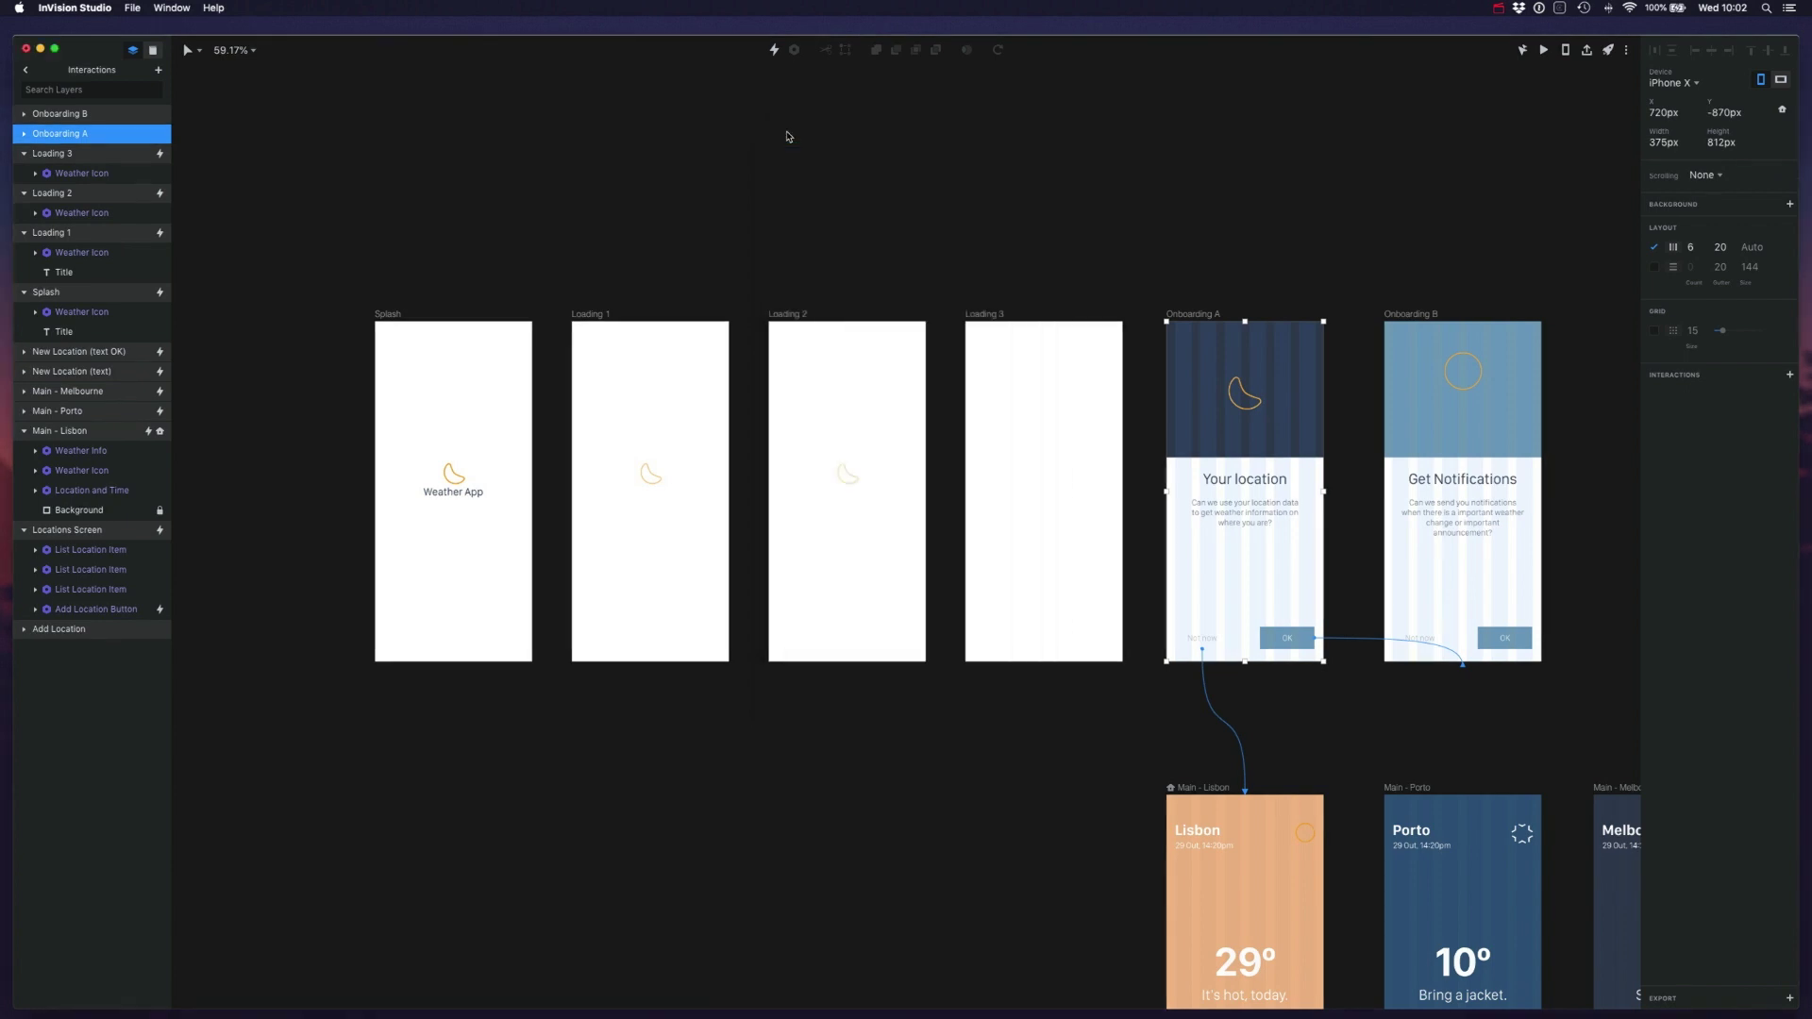
- Deselect Onboarding A and select the Splash artboard to show its Timer-to-Loading 1 interaction
click(958, 231)
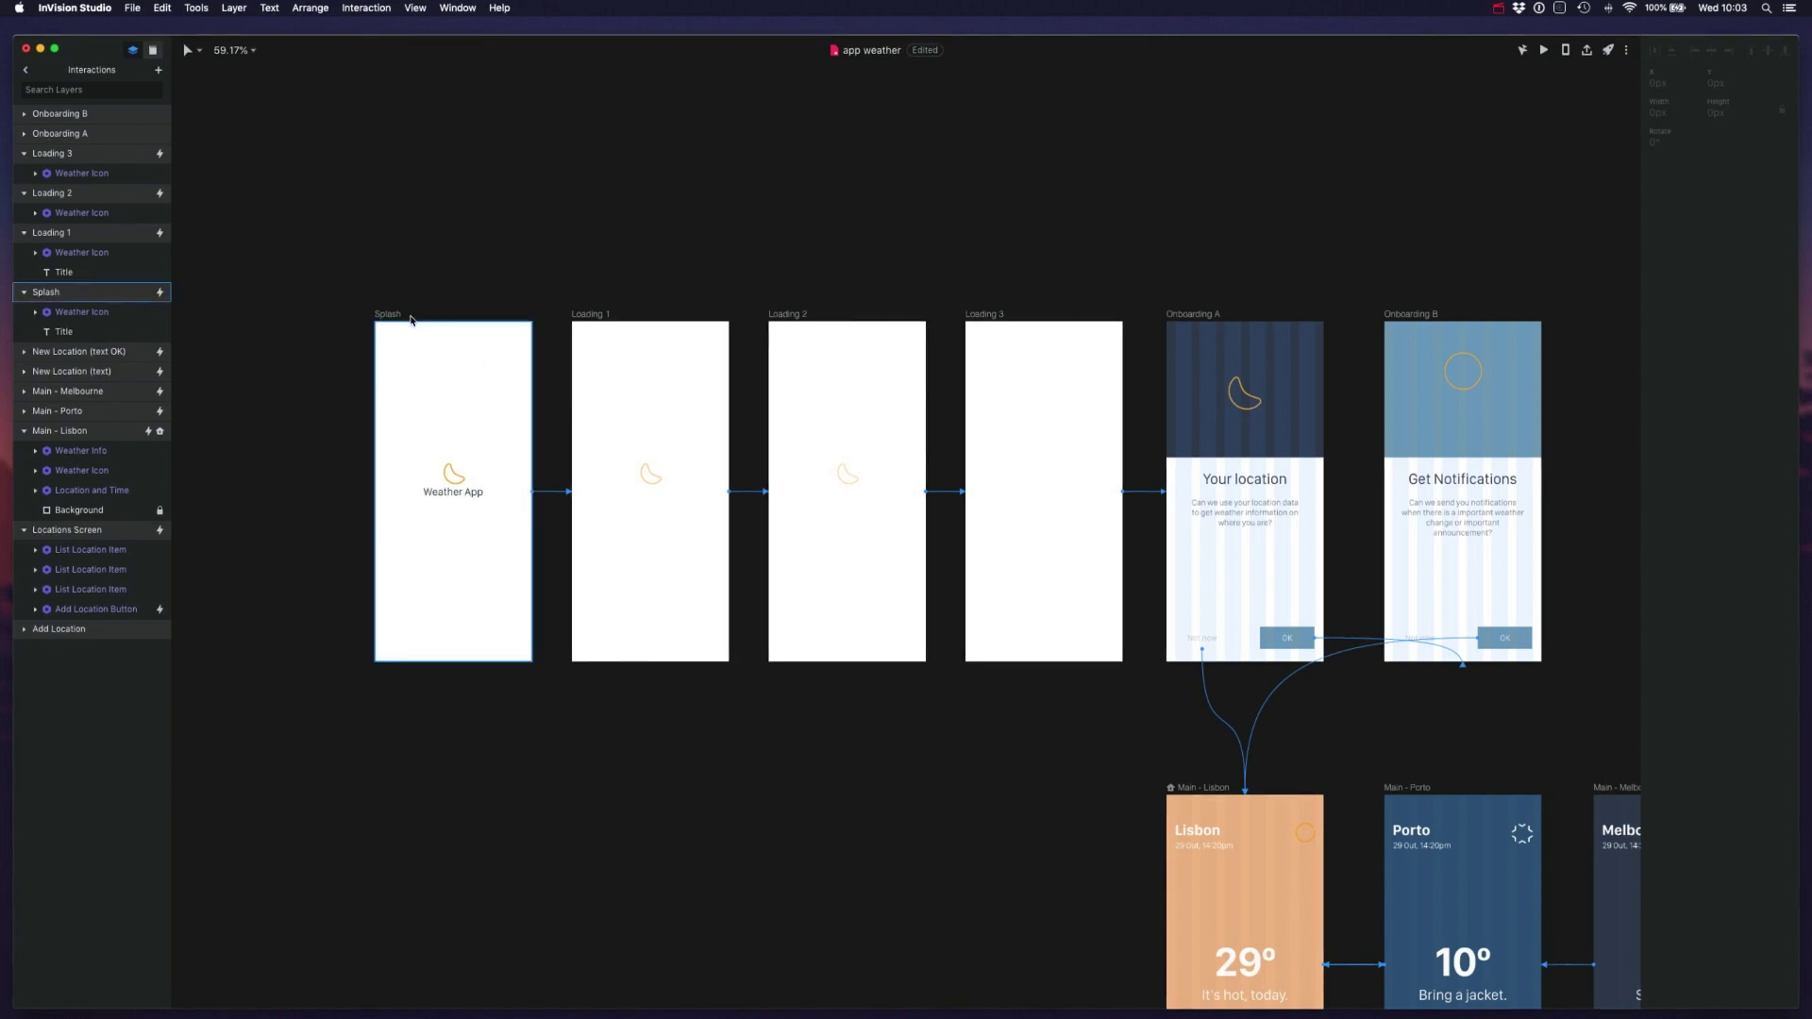
click(477, 341)
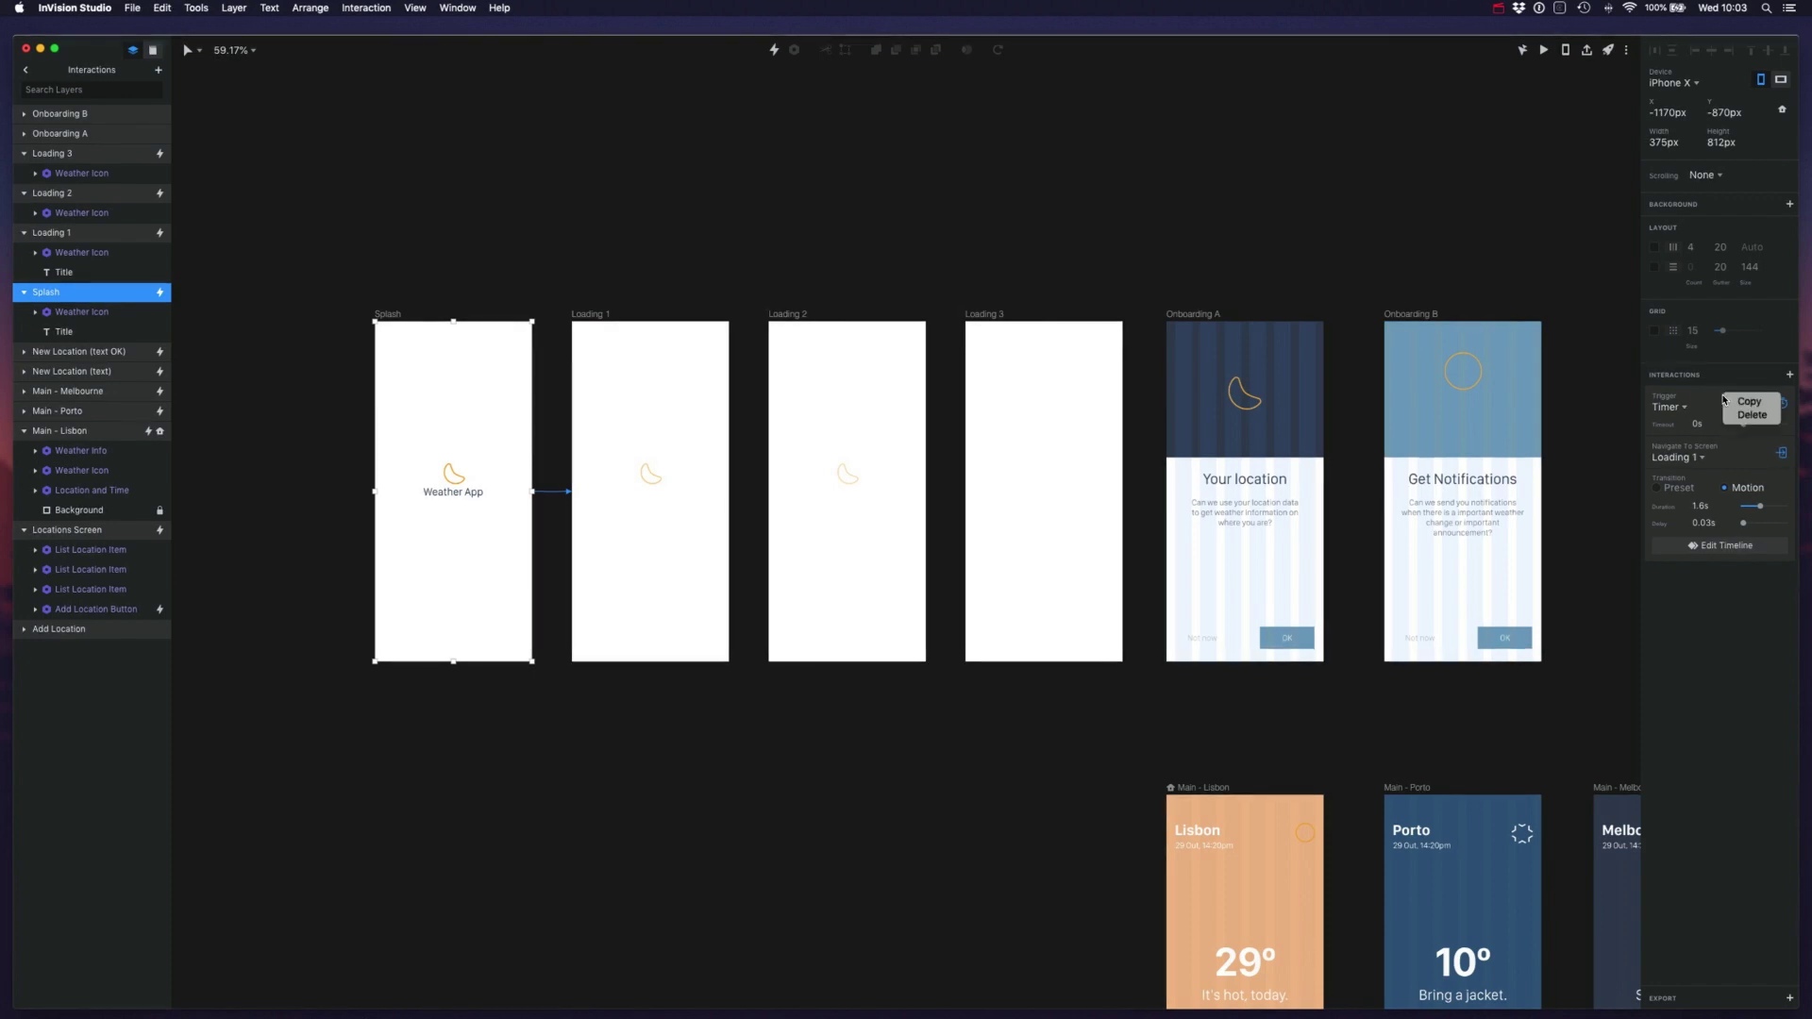
- Replace Splash's interaction with a 0.5s Timer to Loading 1 using 1.1s Motion, then preview
key(BackSpace)
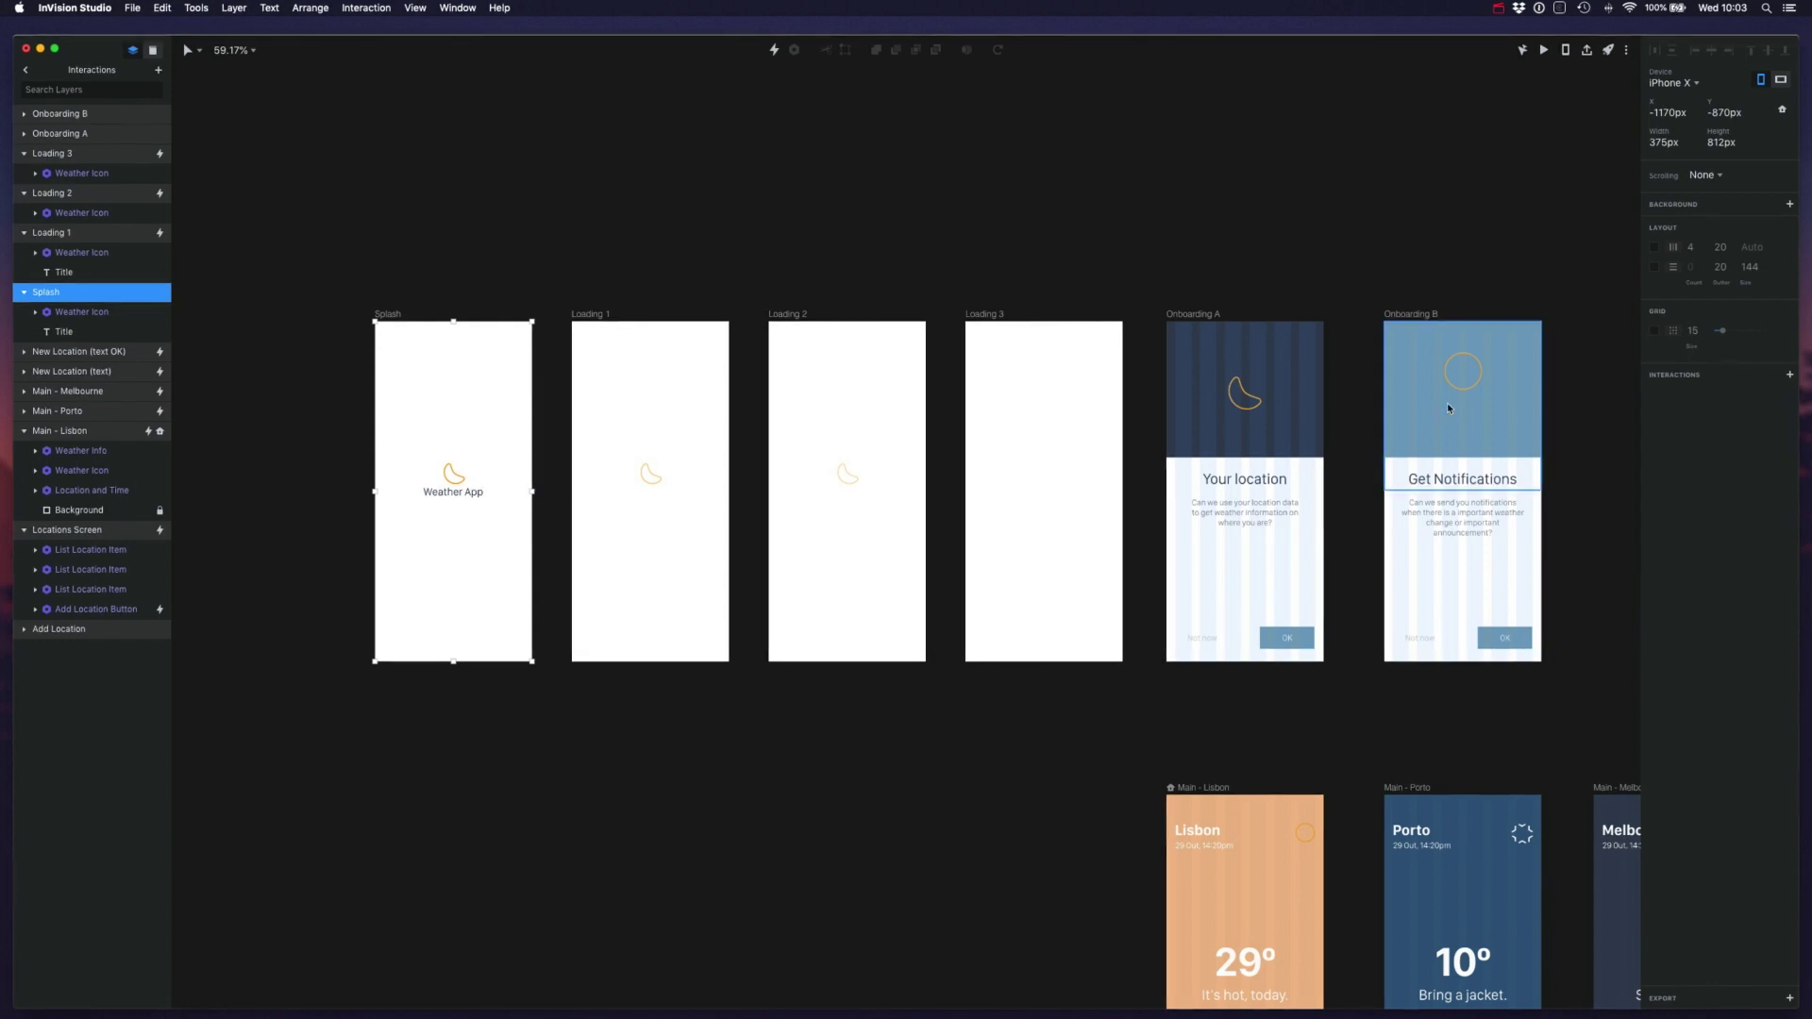
click(1787, 381)
click(1677, 412)
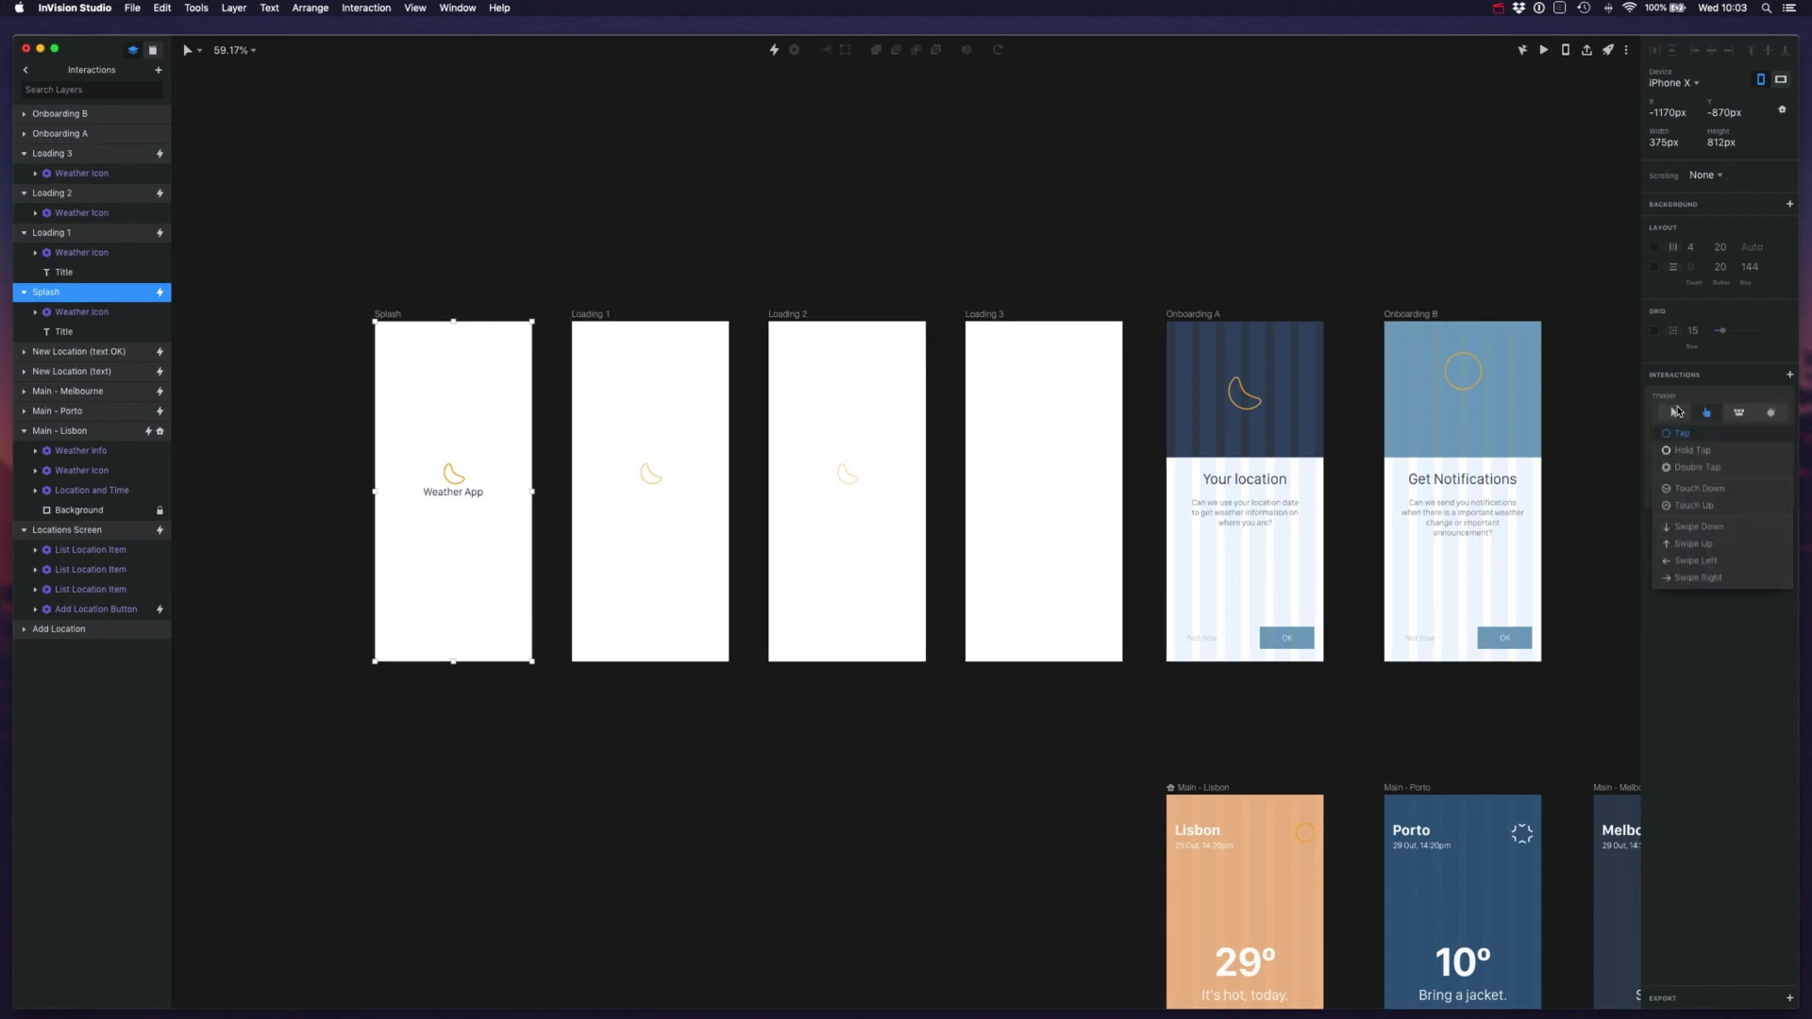
click(1767, 416)
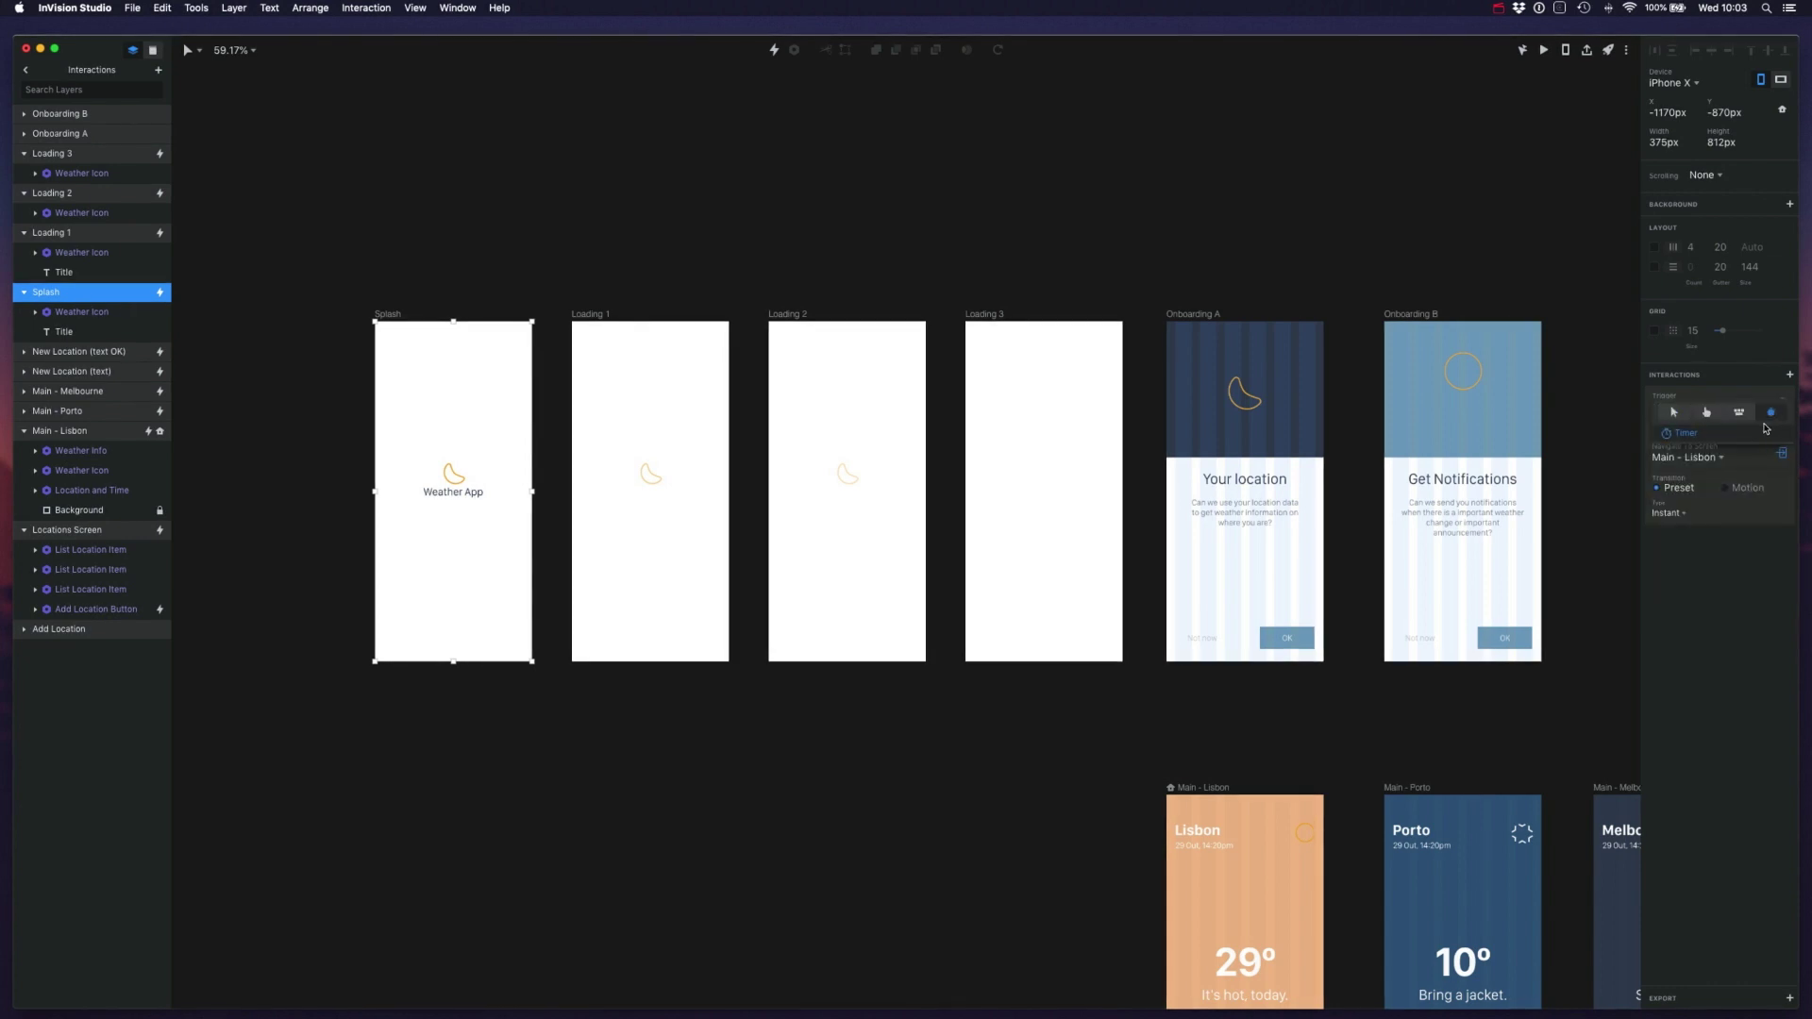
click(1690, 435)
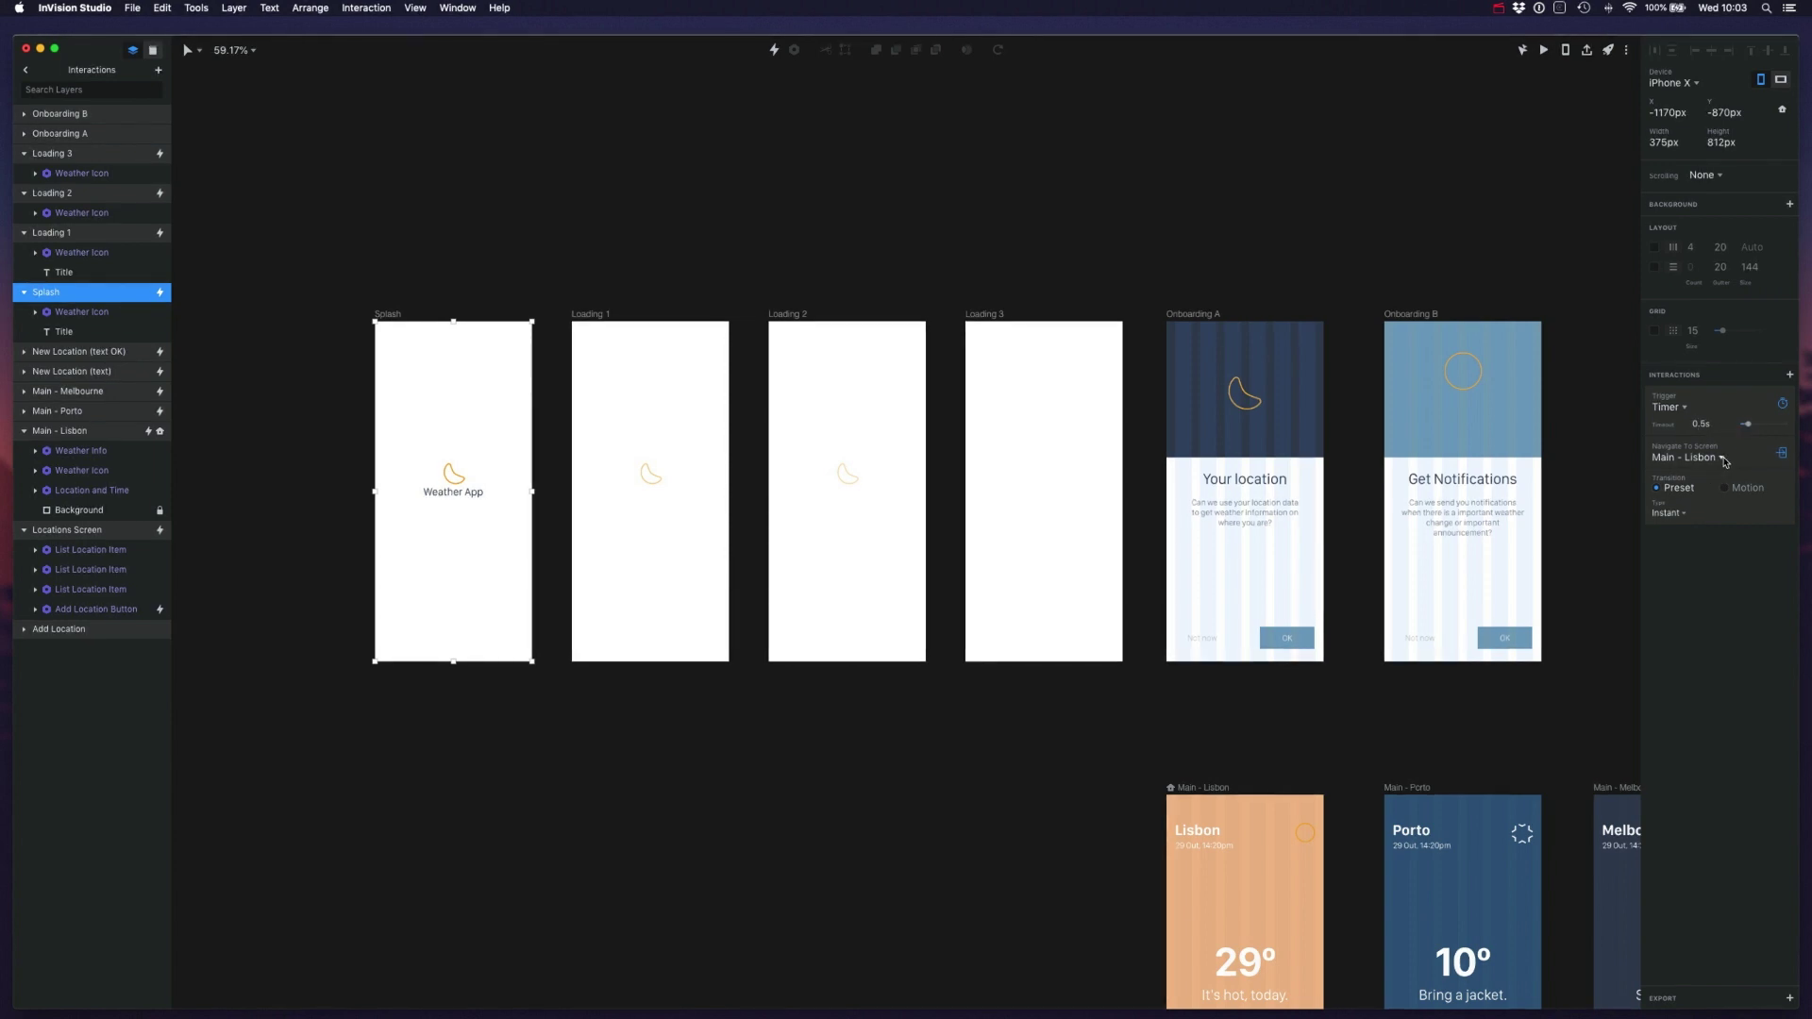
click(1715, 462)
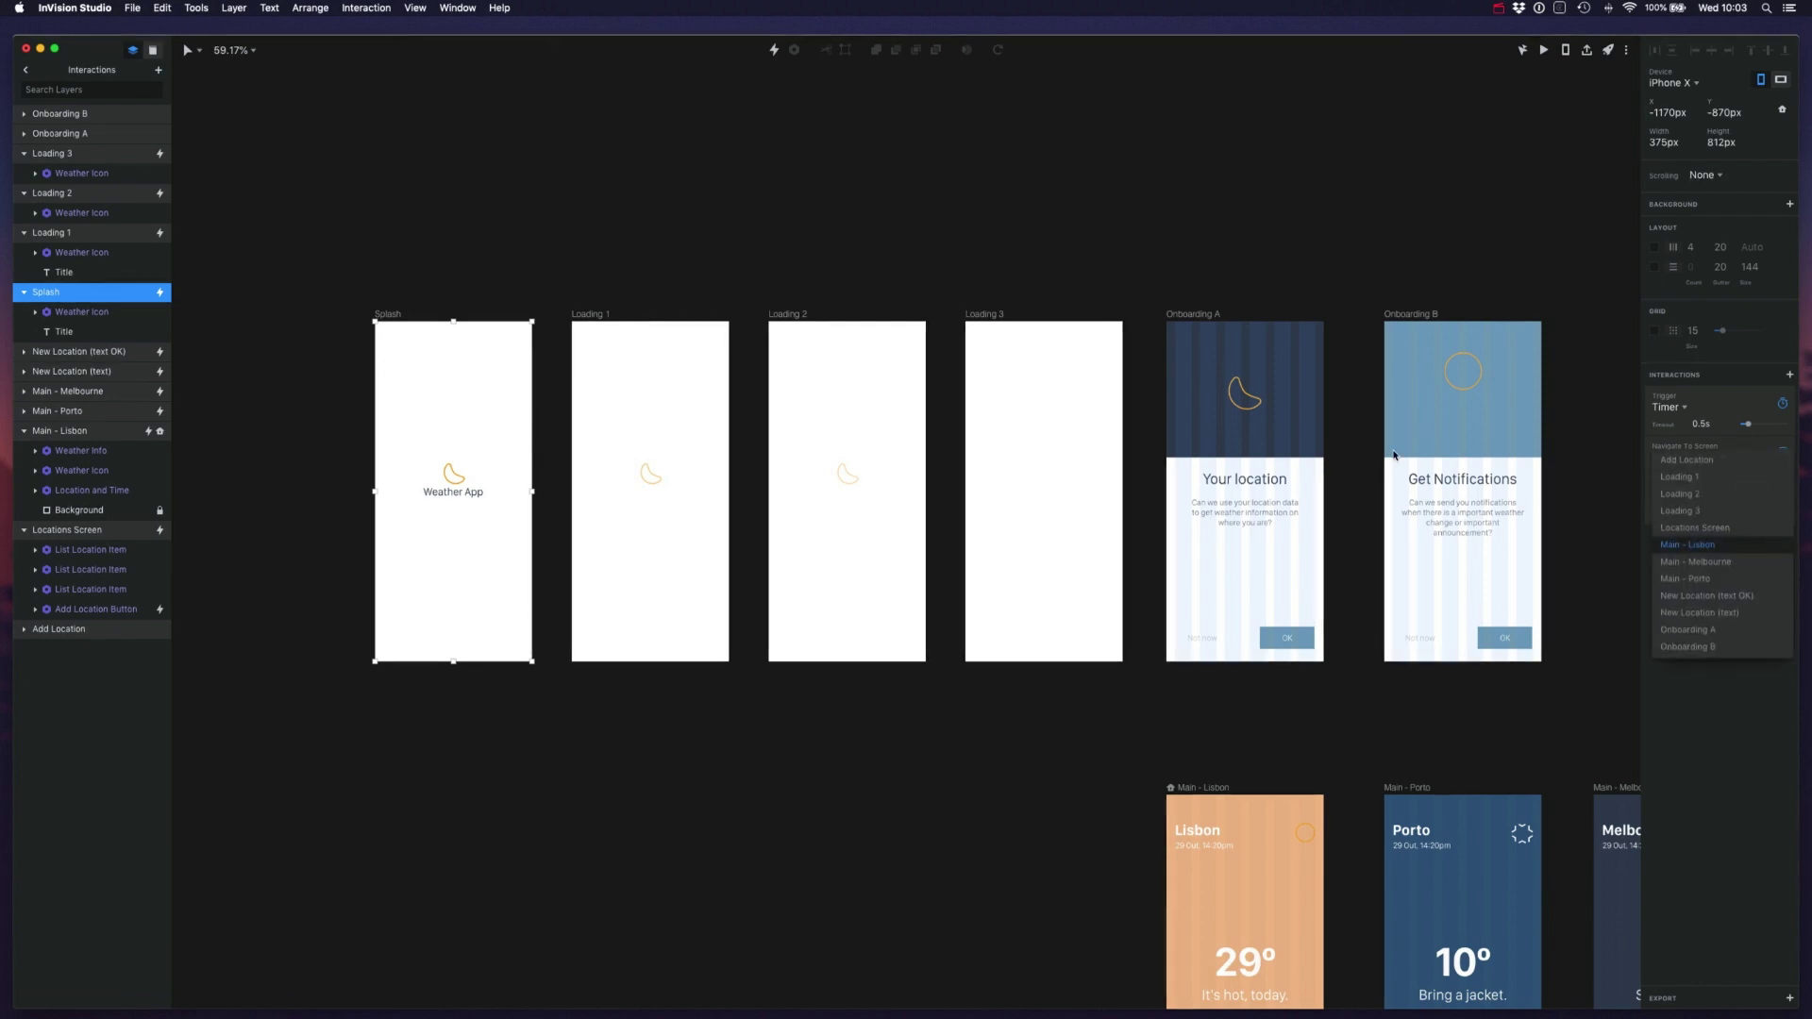
click(1680, 477)
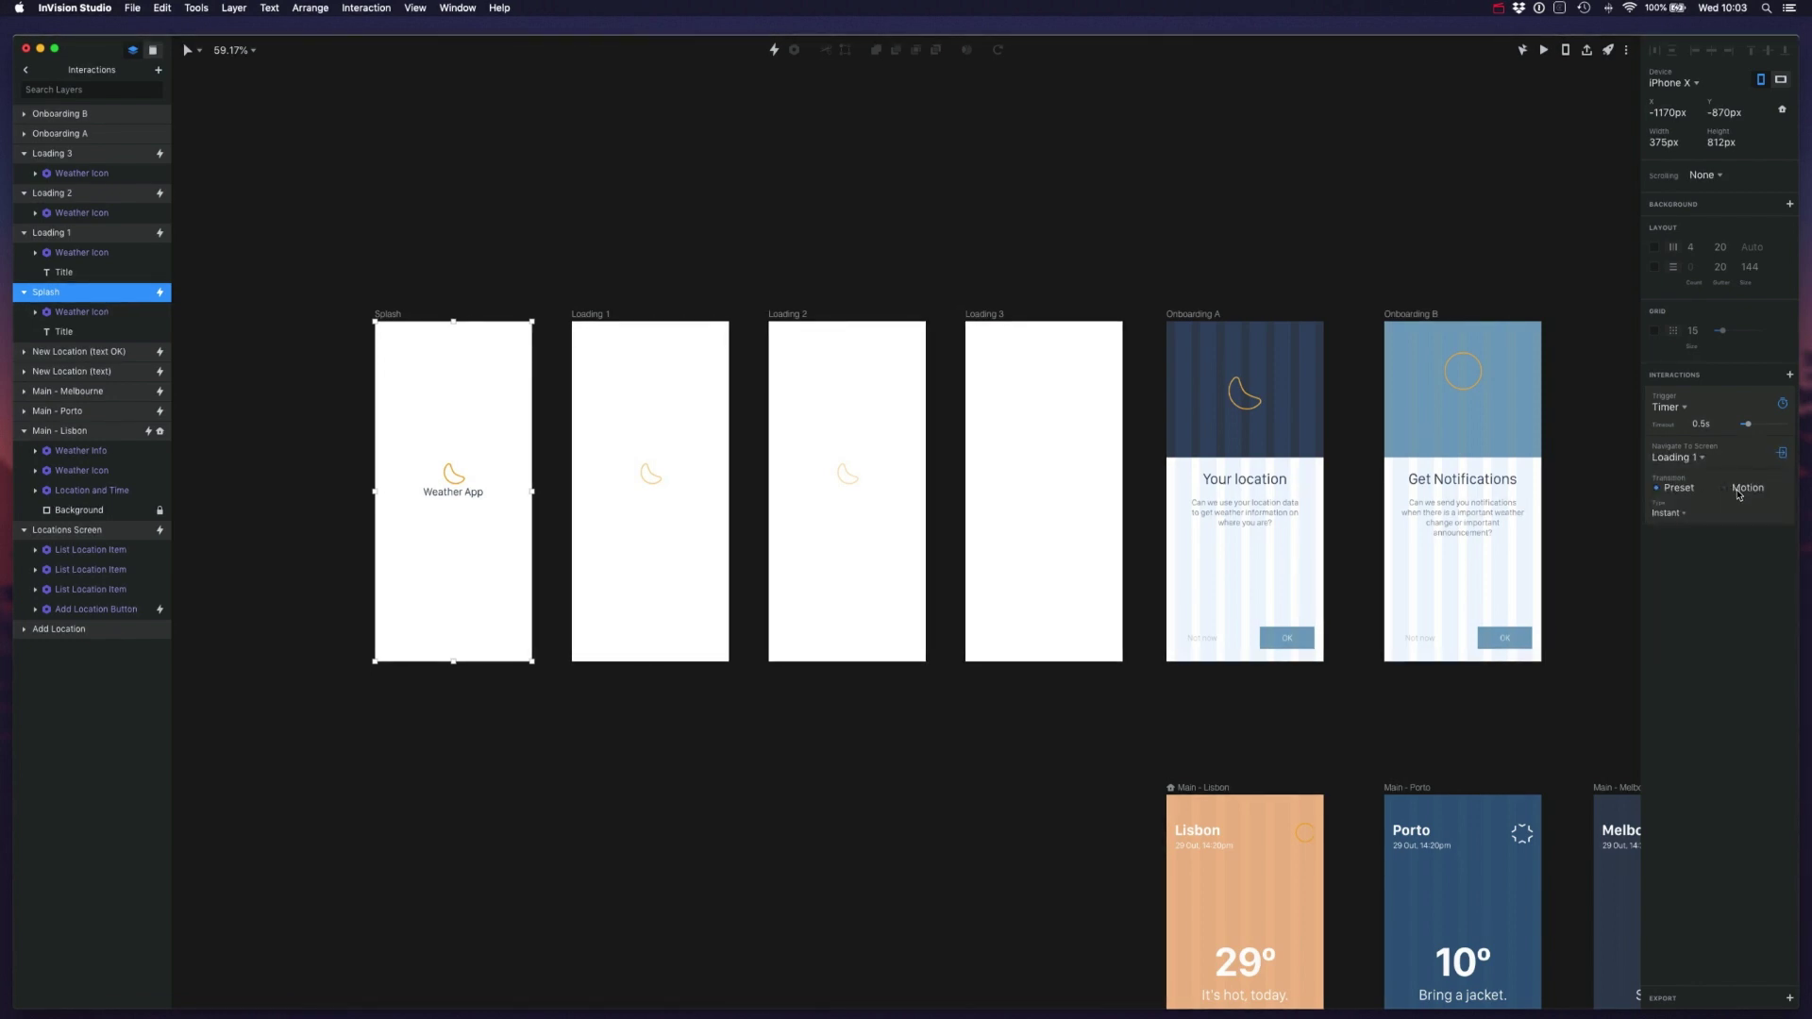
click(1736, 490)
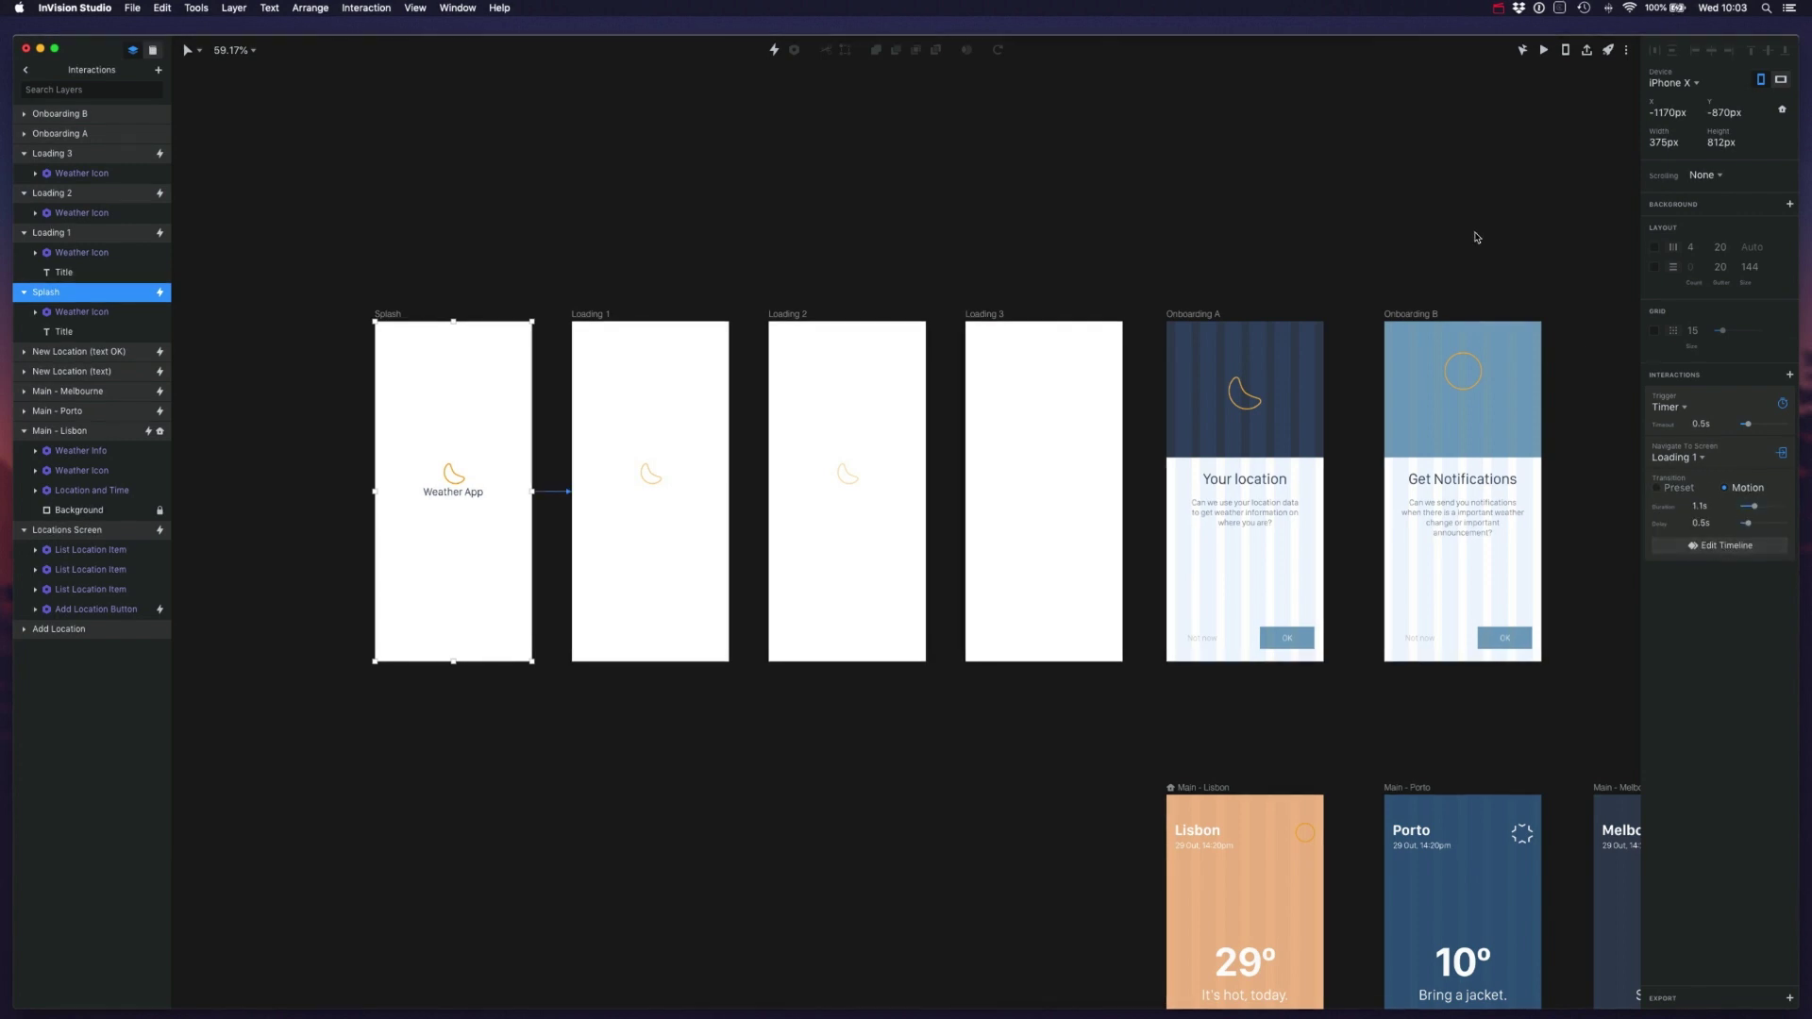
click(1545, 51)
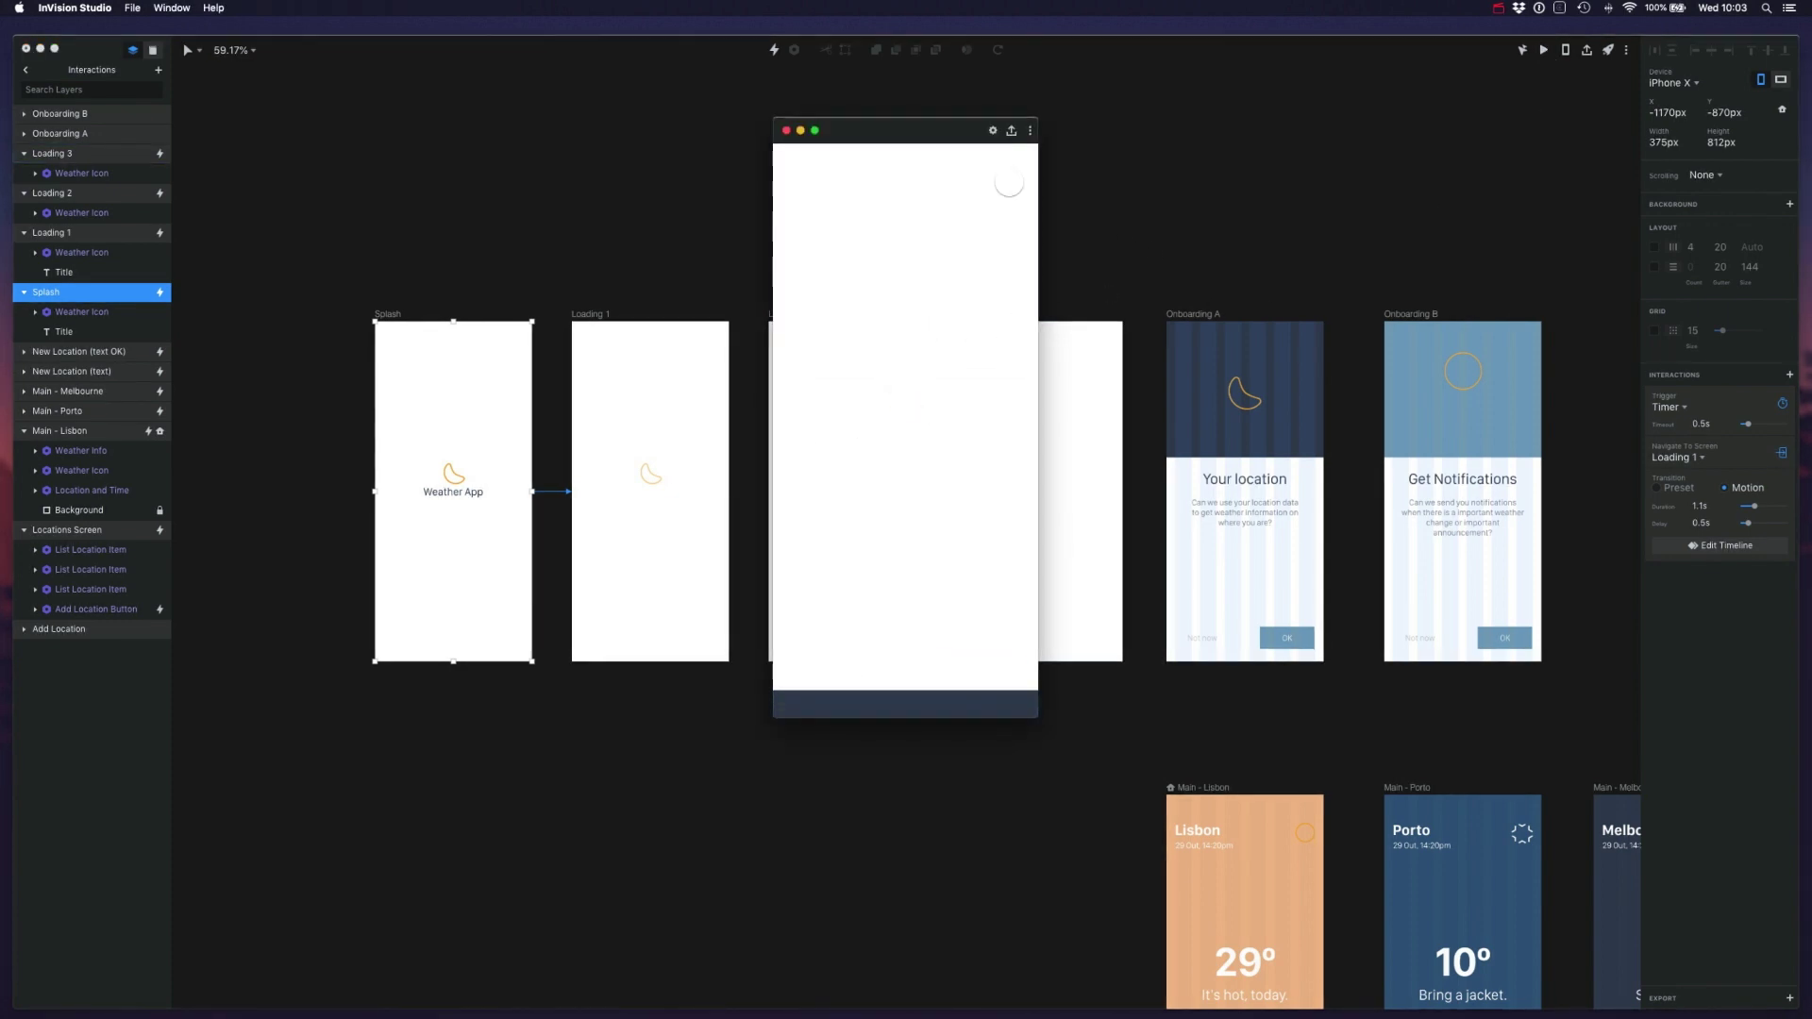
- Close the preview and select the Splash screen to review its timer
click(787, 131)
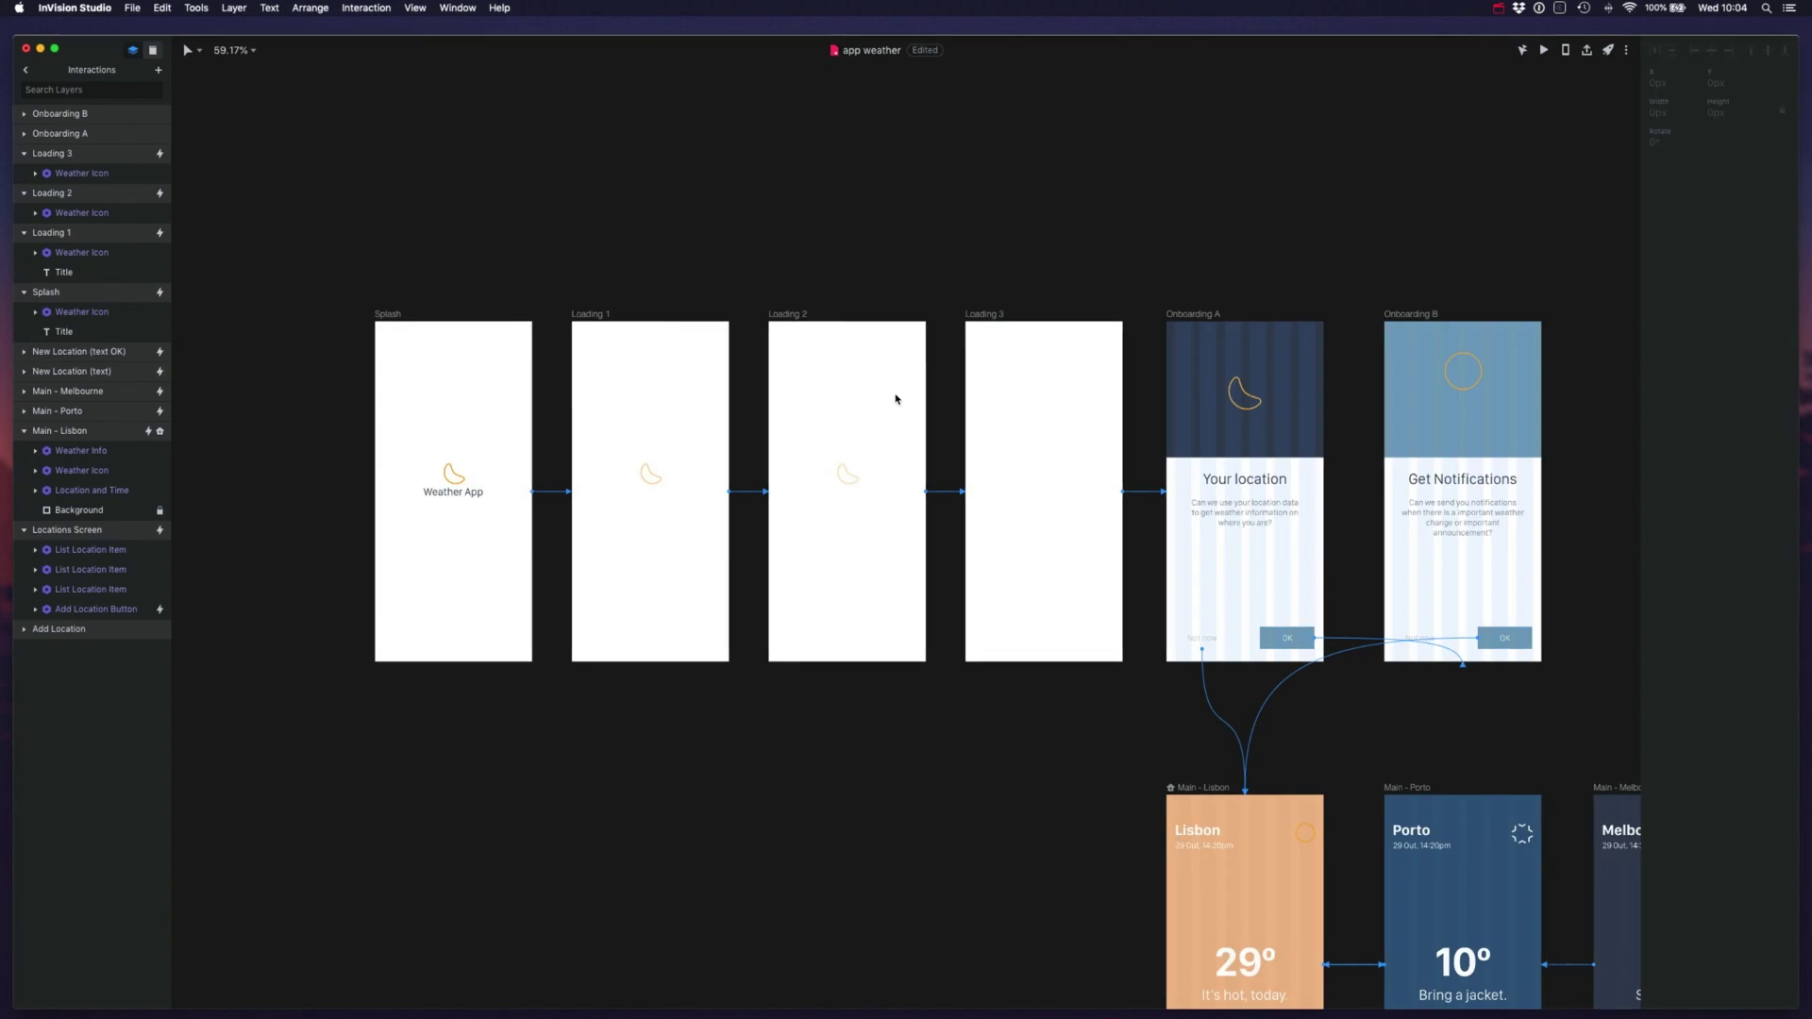
click(433, 318)
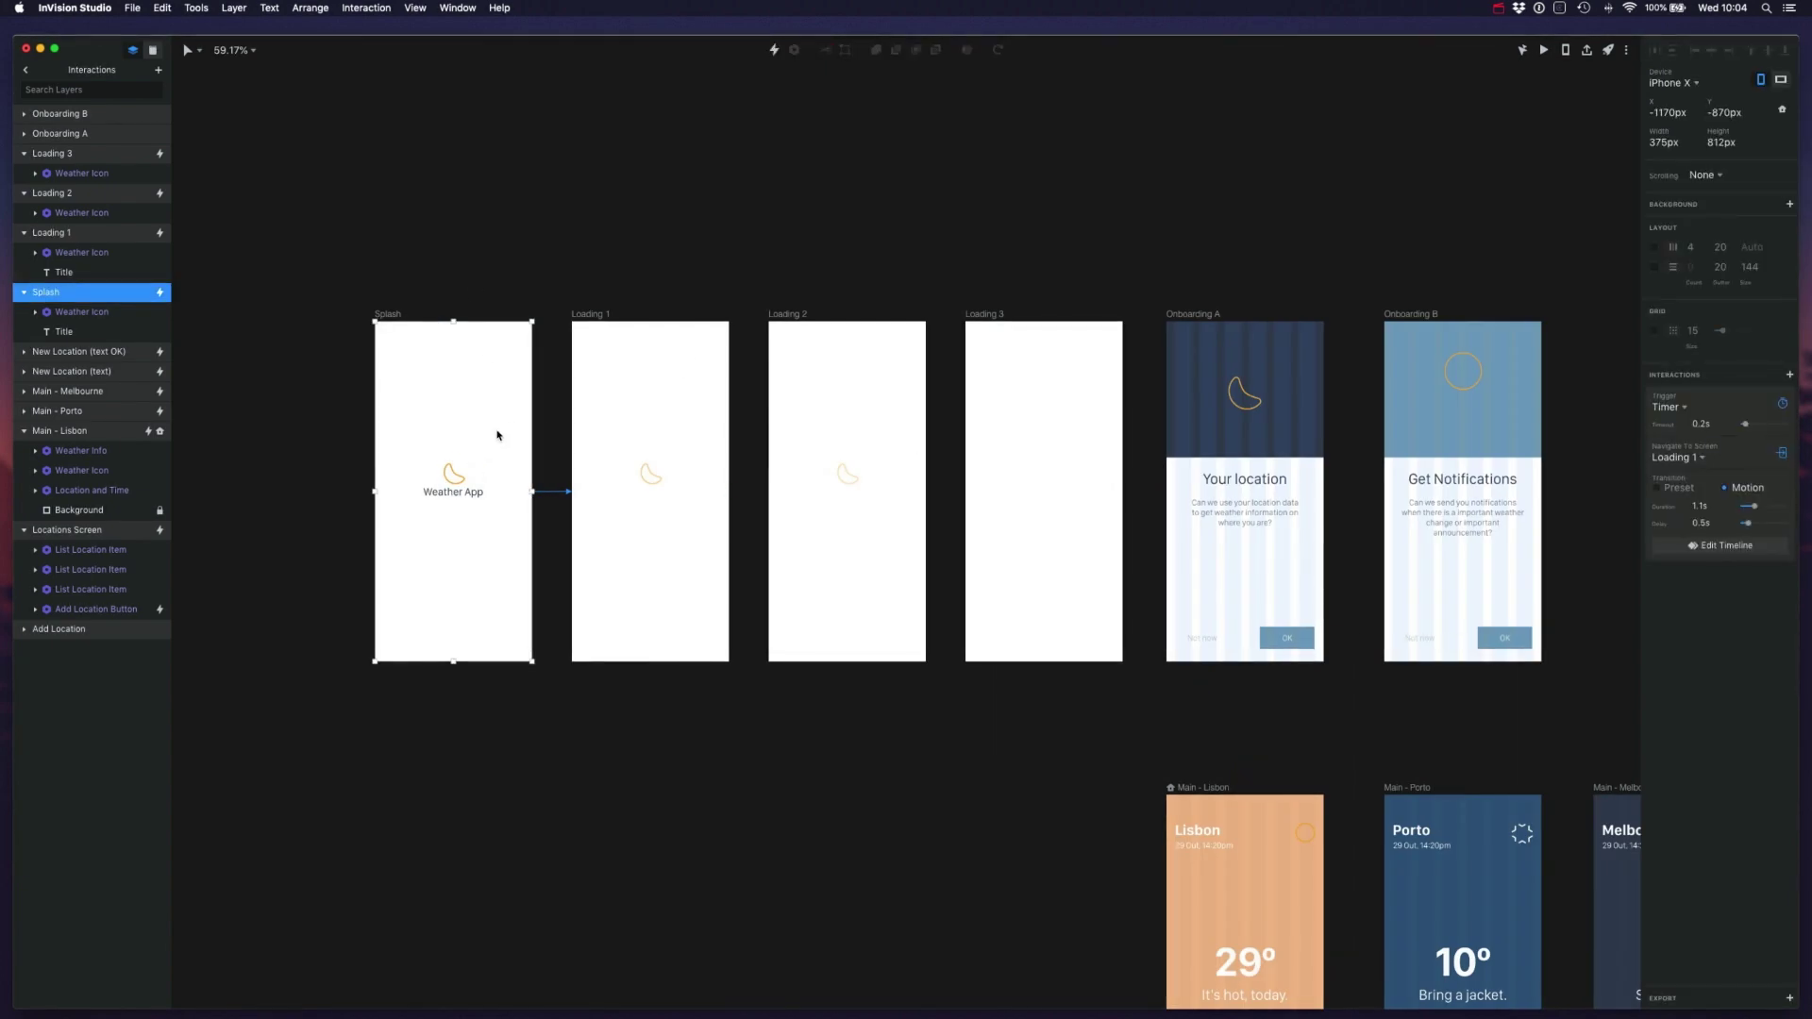
- Check the timers on Loading 1, Loading 2 and Loading 3, then preview from Loading 3
click(605, 325)
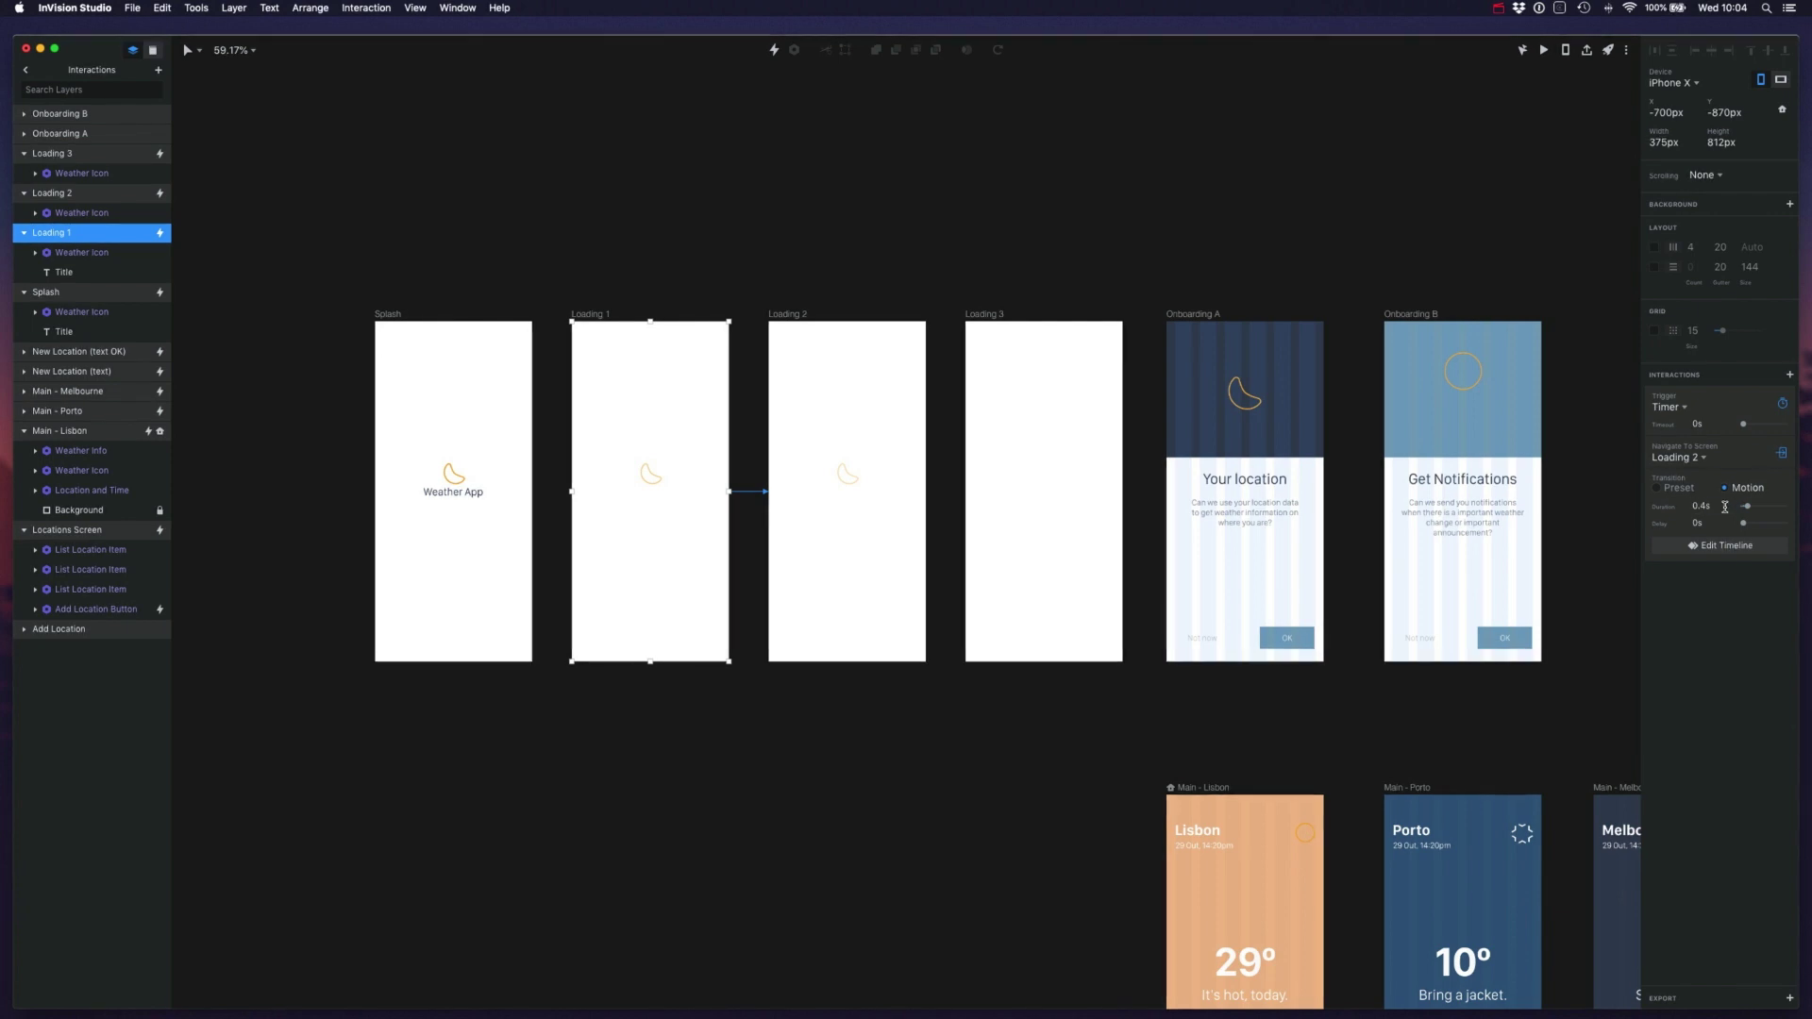
click(805, 319)
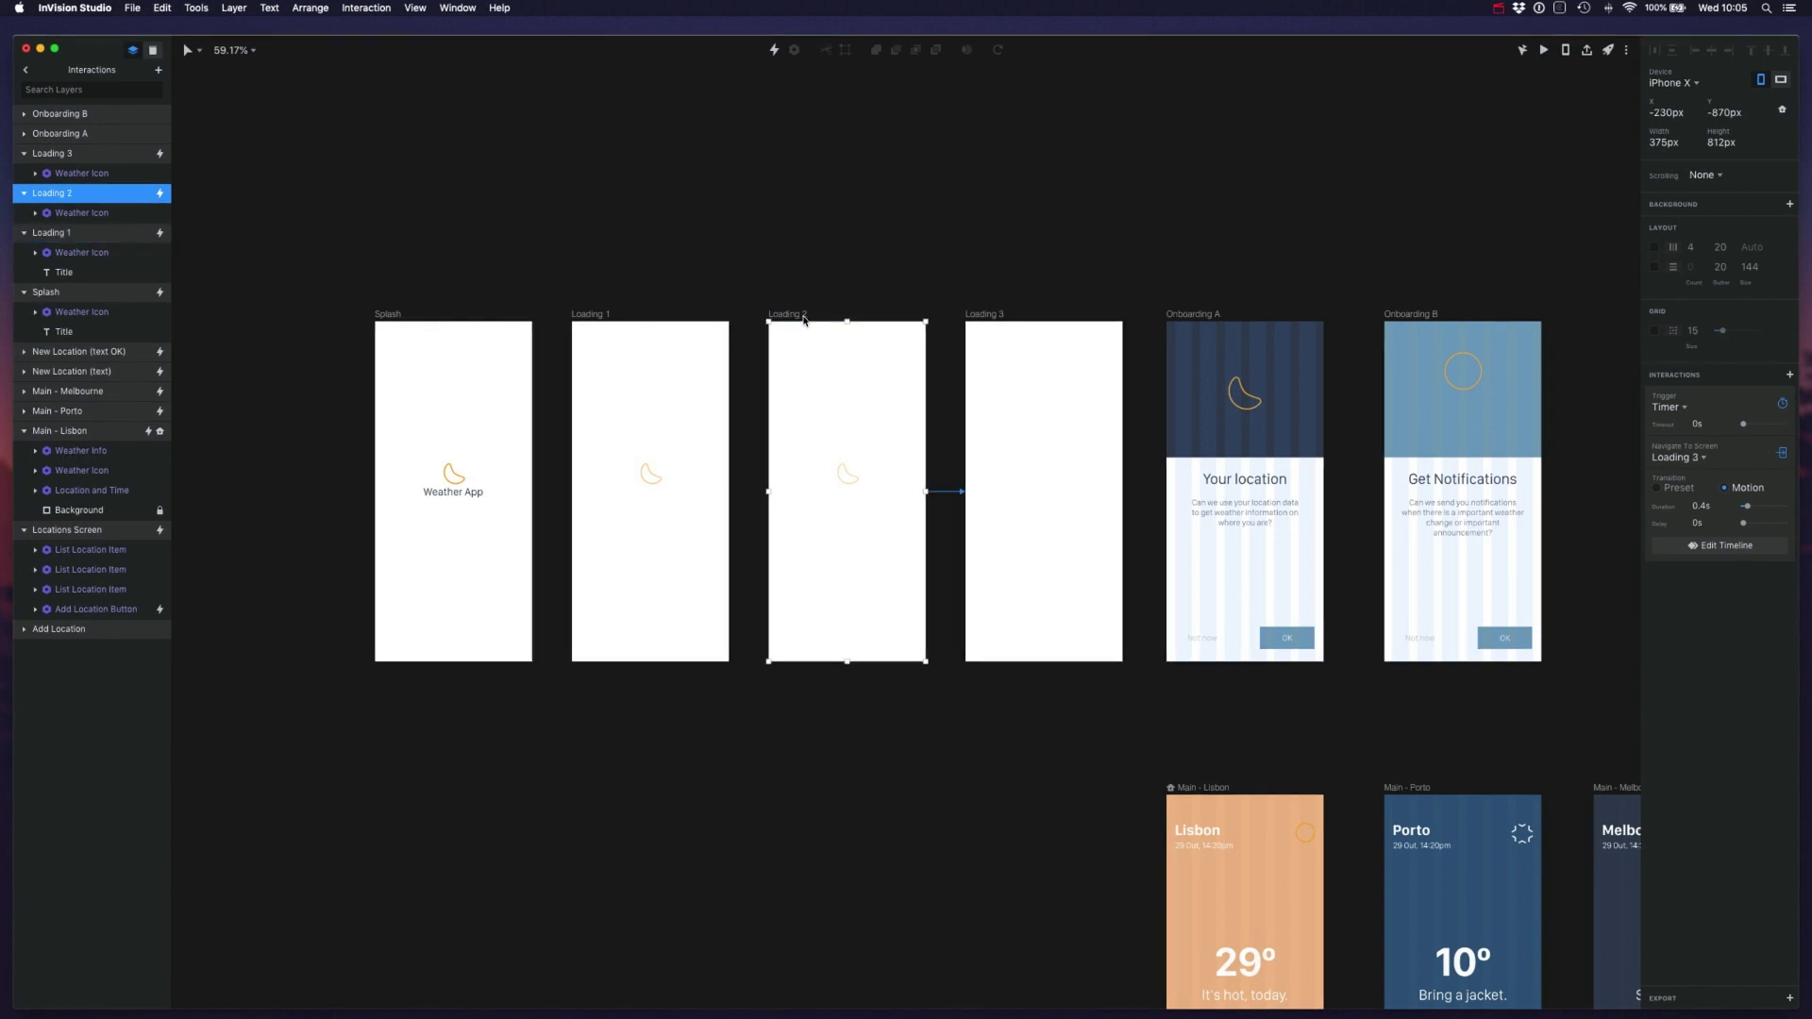
click(996, 322)
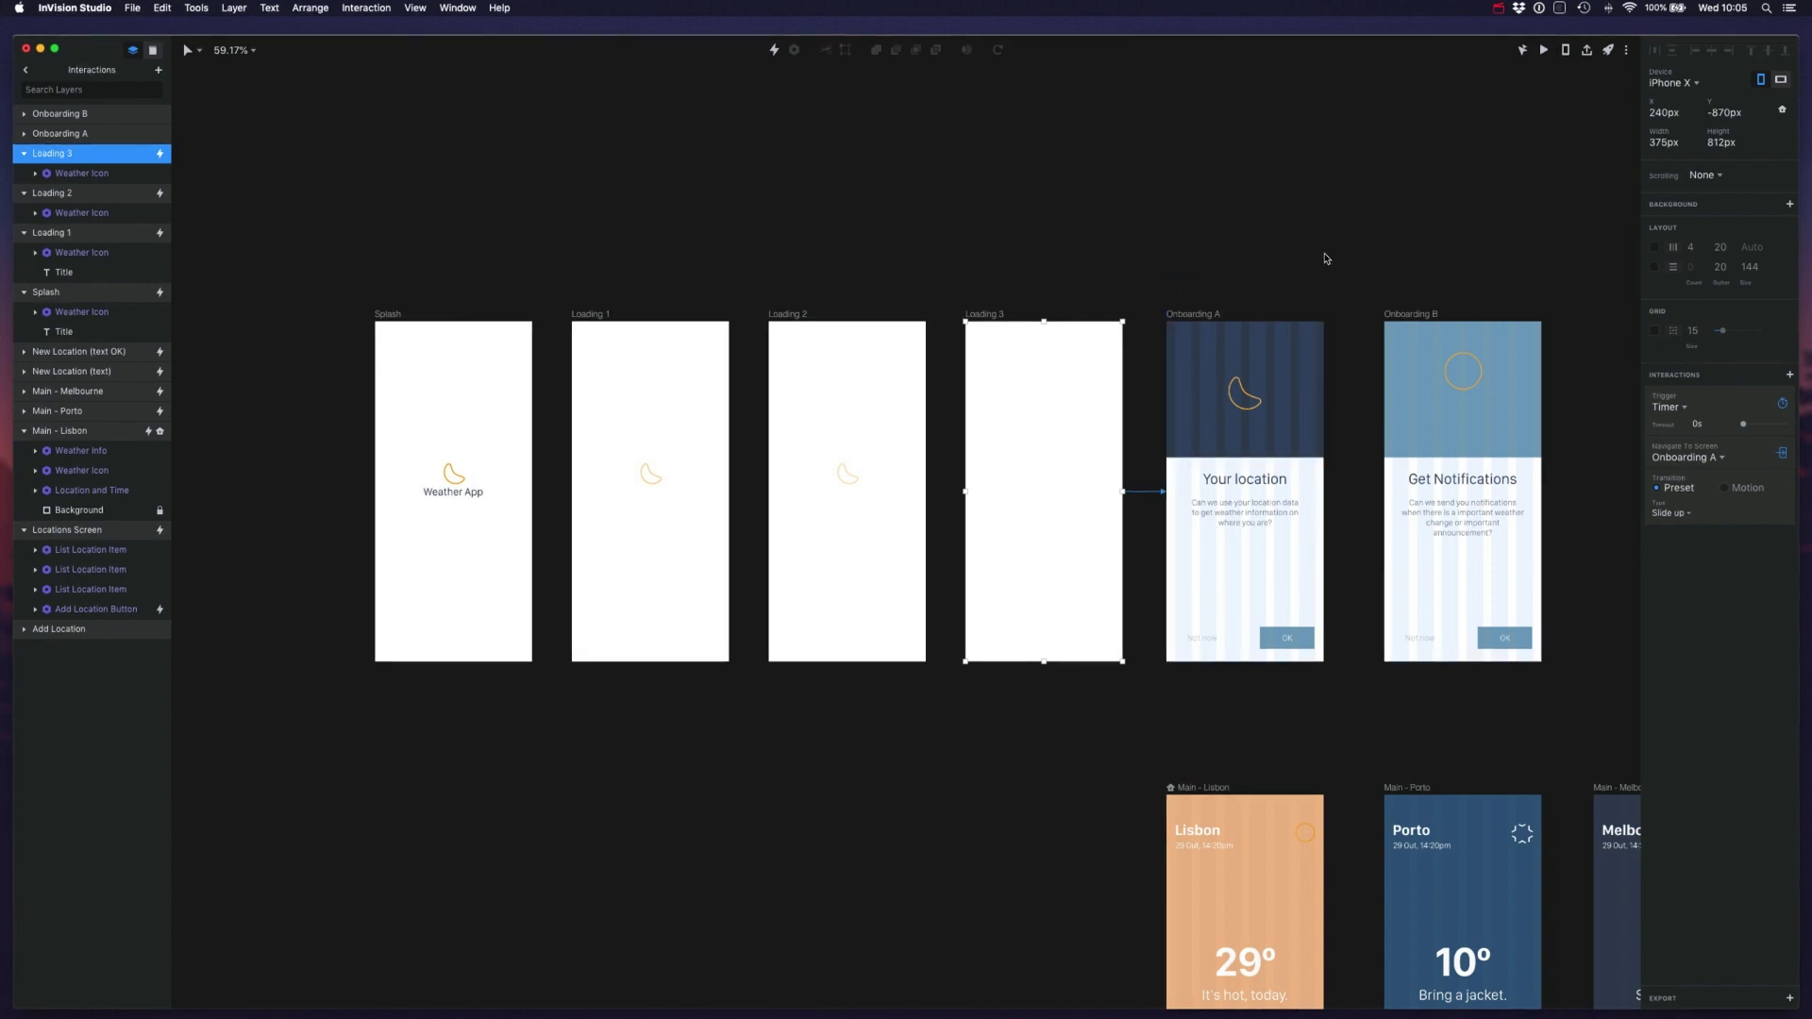
click(1544, 51)
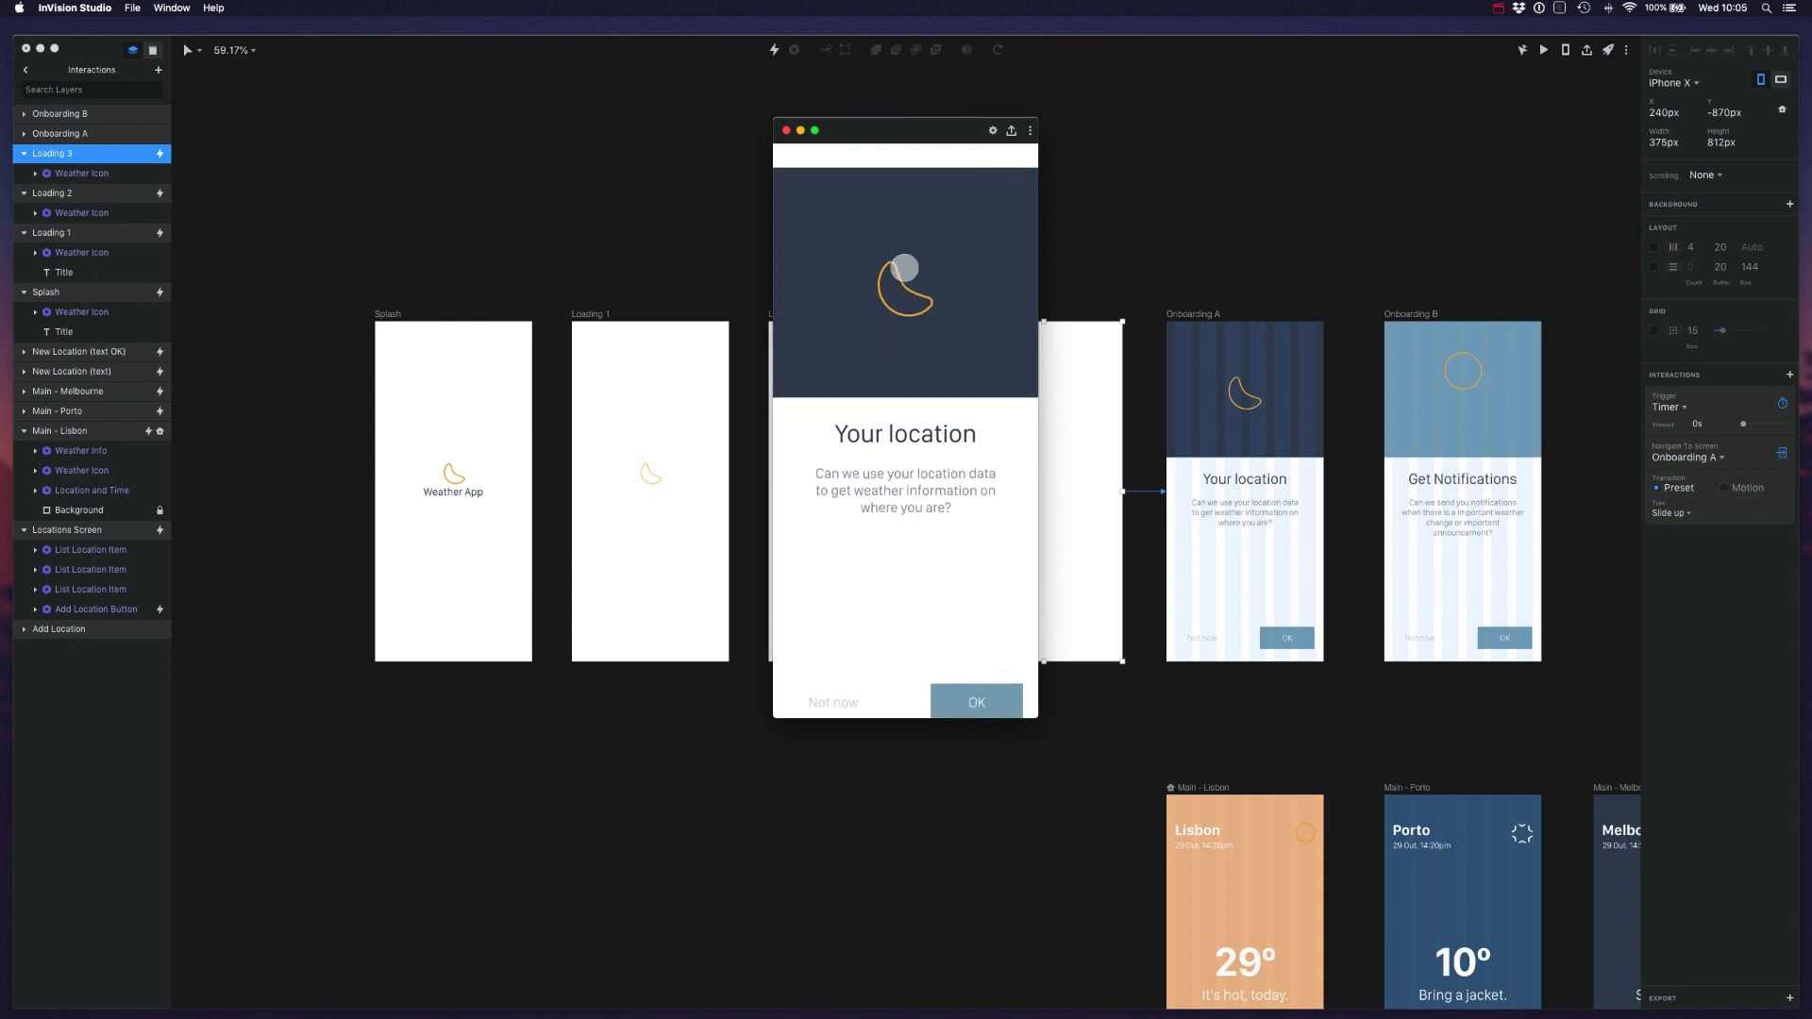
- Close the preview and replay the prototype from the Splash screen
click(786, 132)
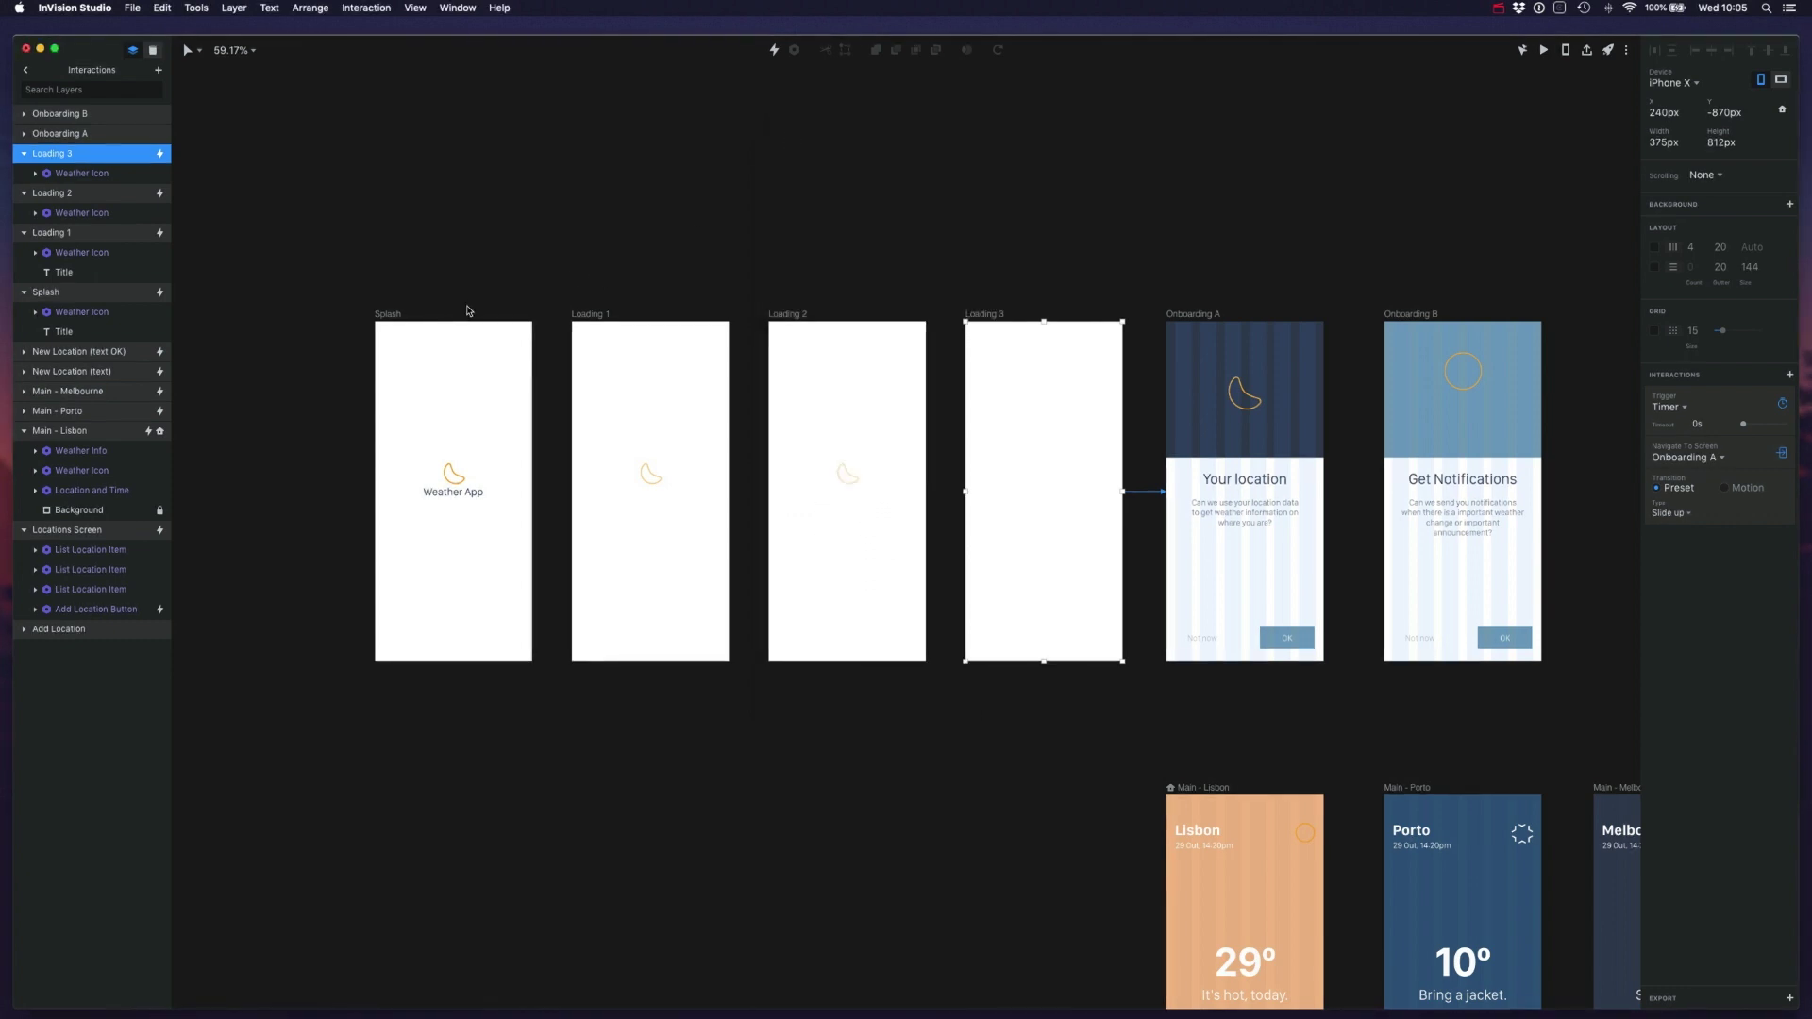
click(426, 326)
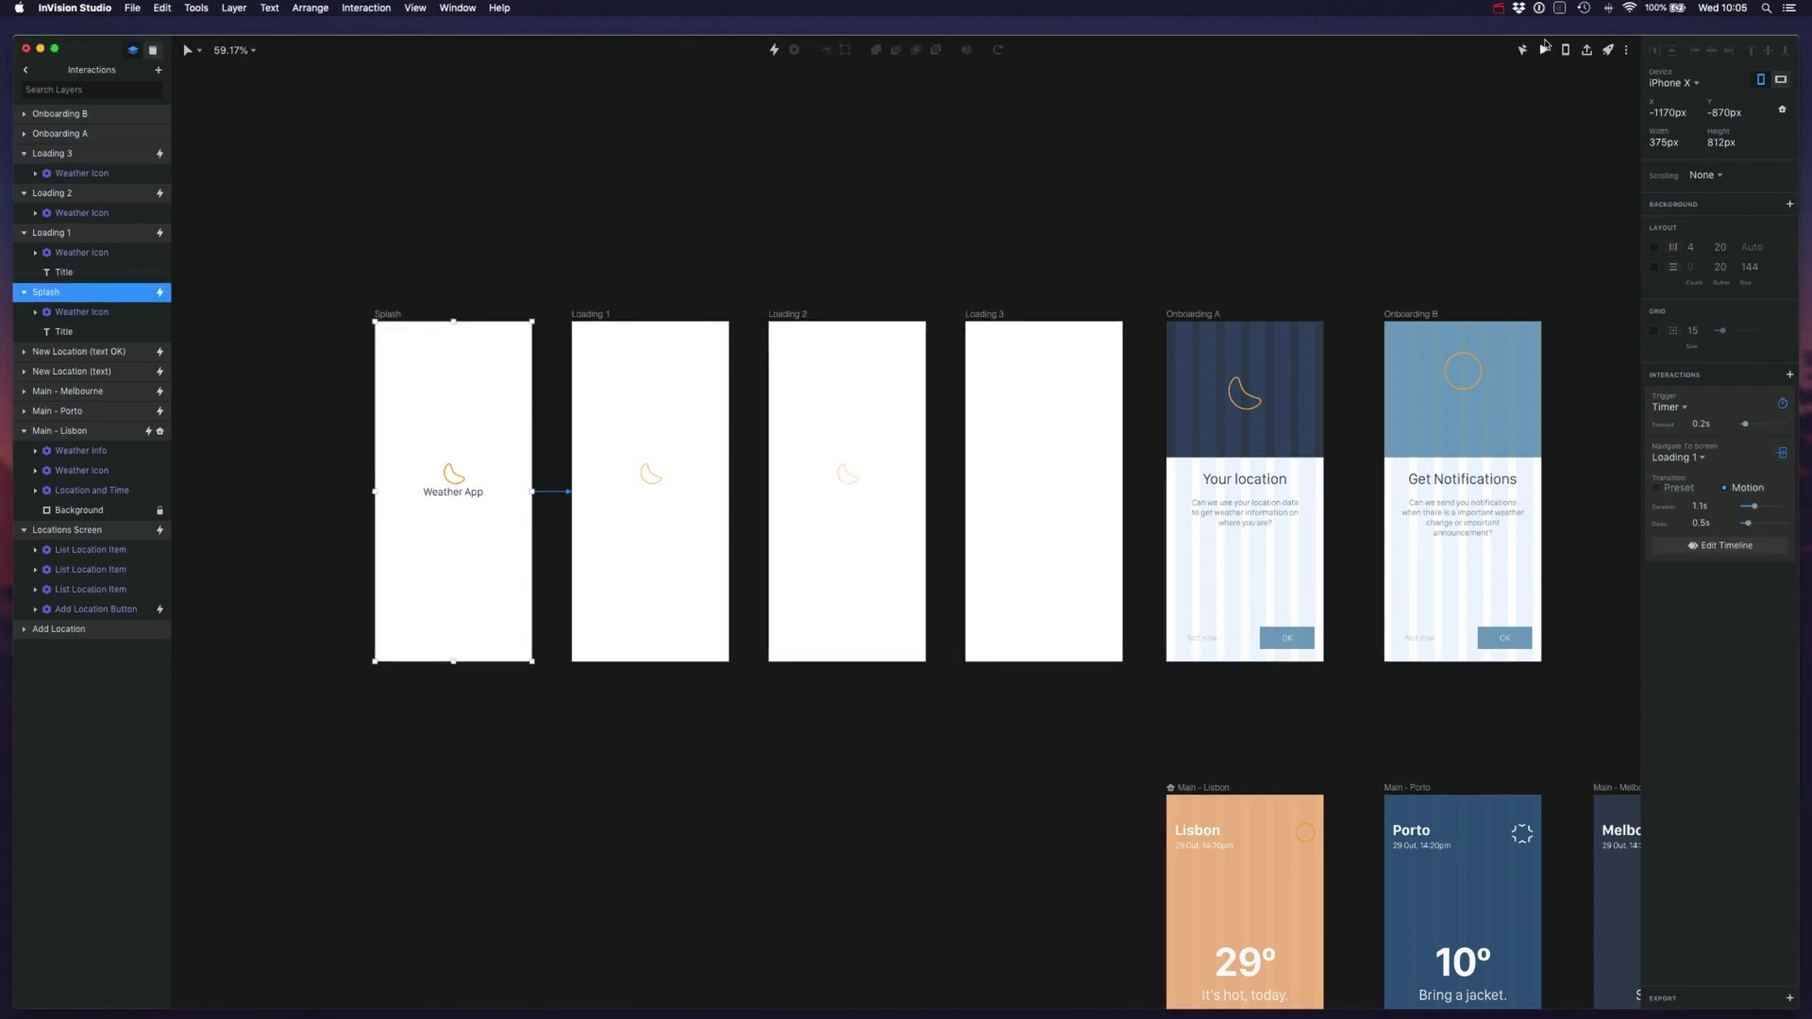
click(1544, 49)
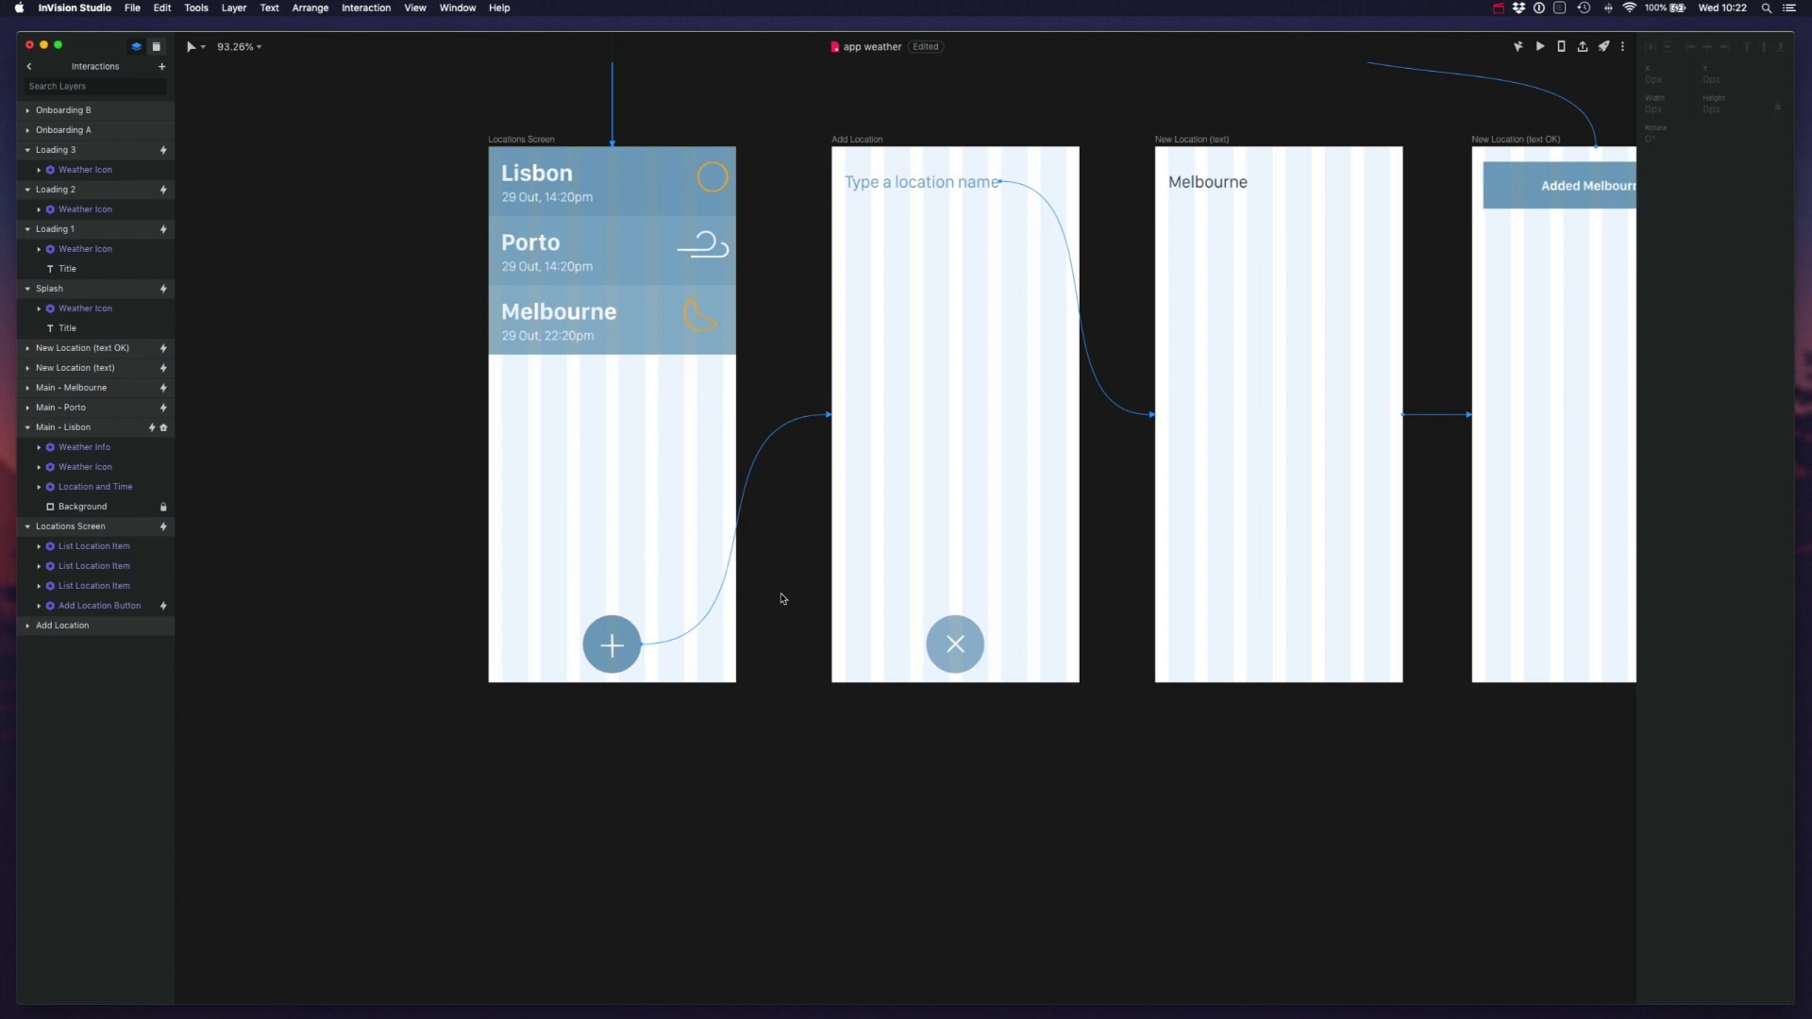
- Duplicate the Locations Screen artboard and place the copy below and left of the others
click(674, 453)
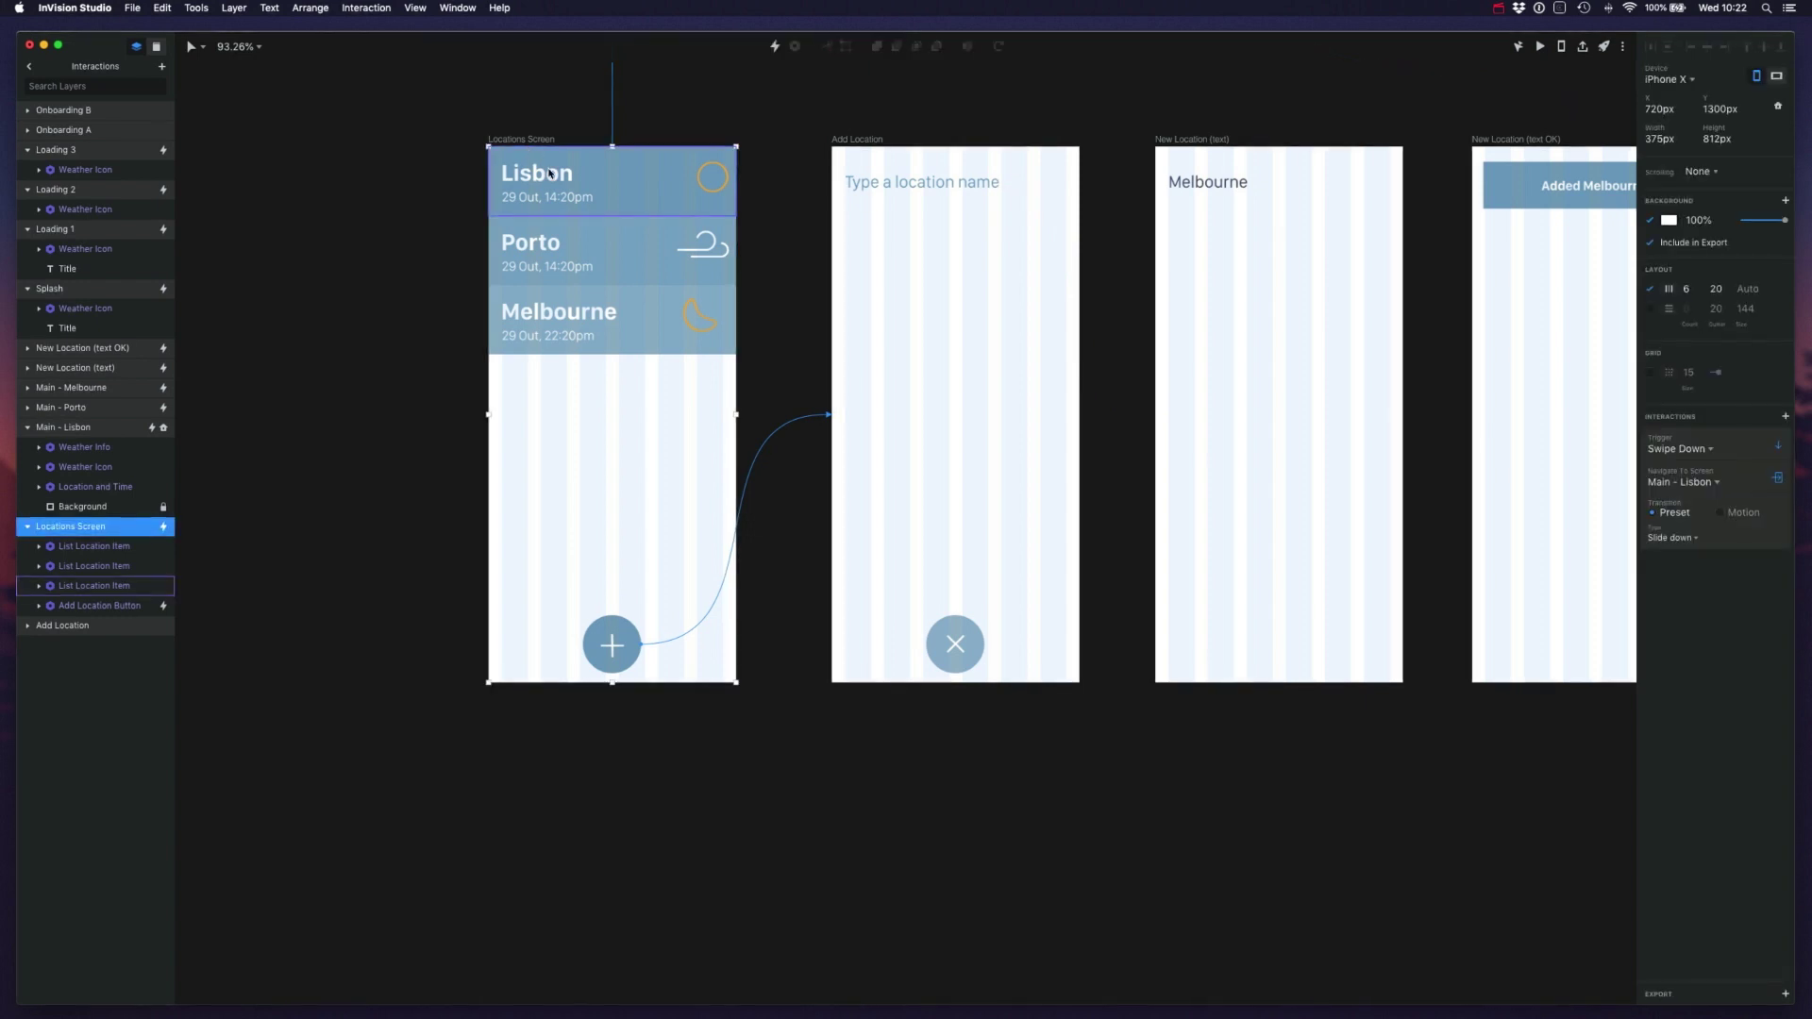
key(super+d)
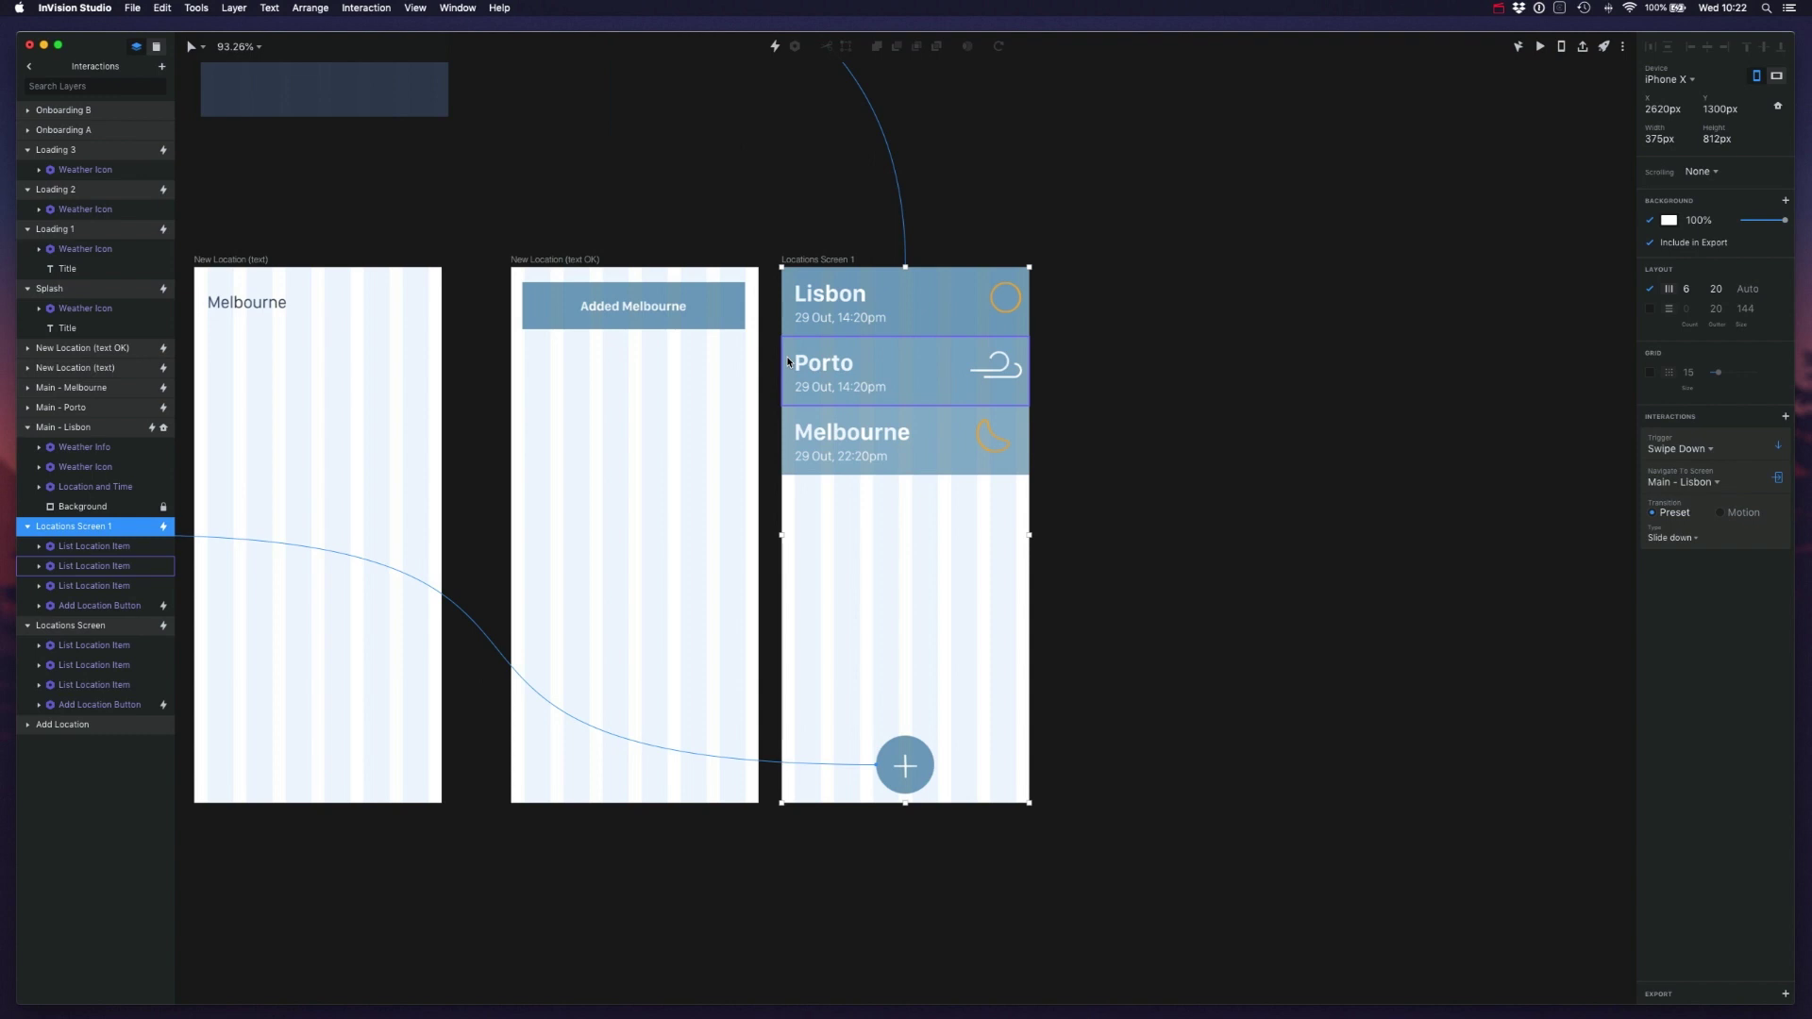
scroll(785, 355, down, 3)
scroll(789, 360, left, 2)
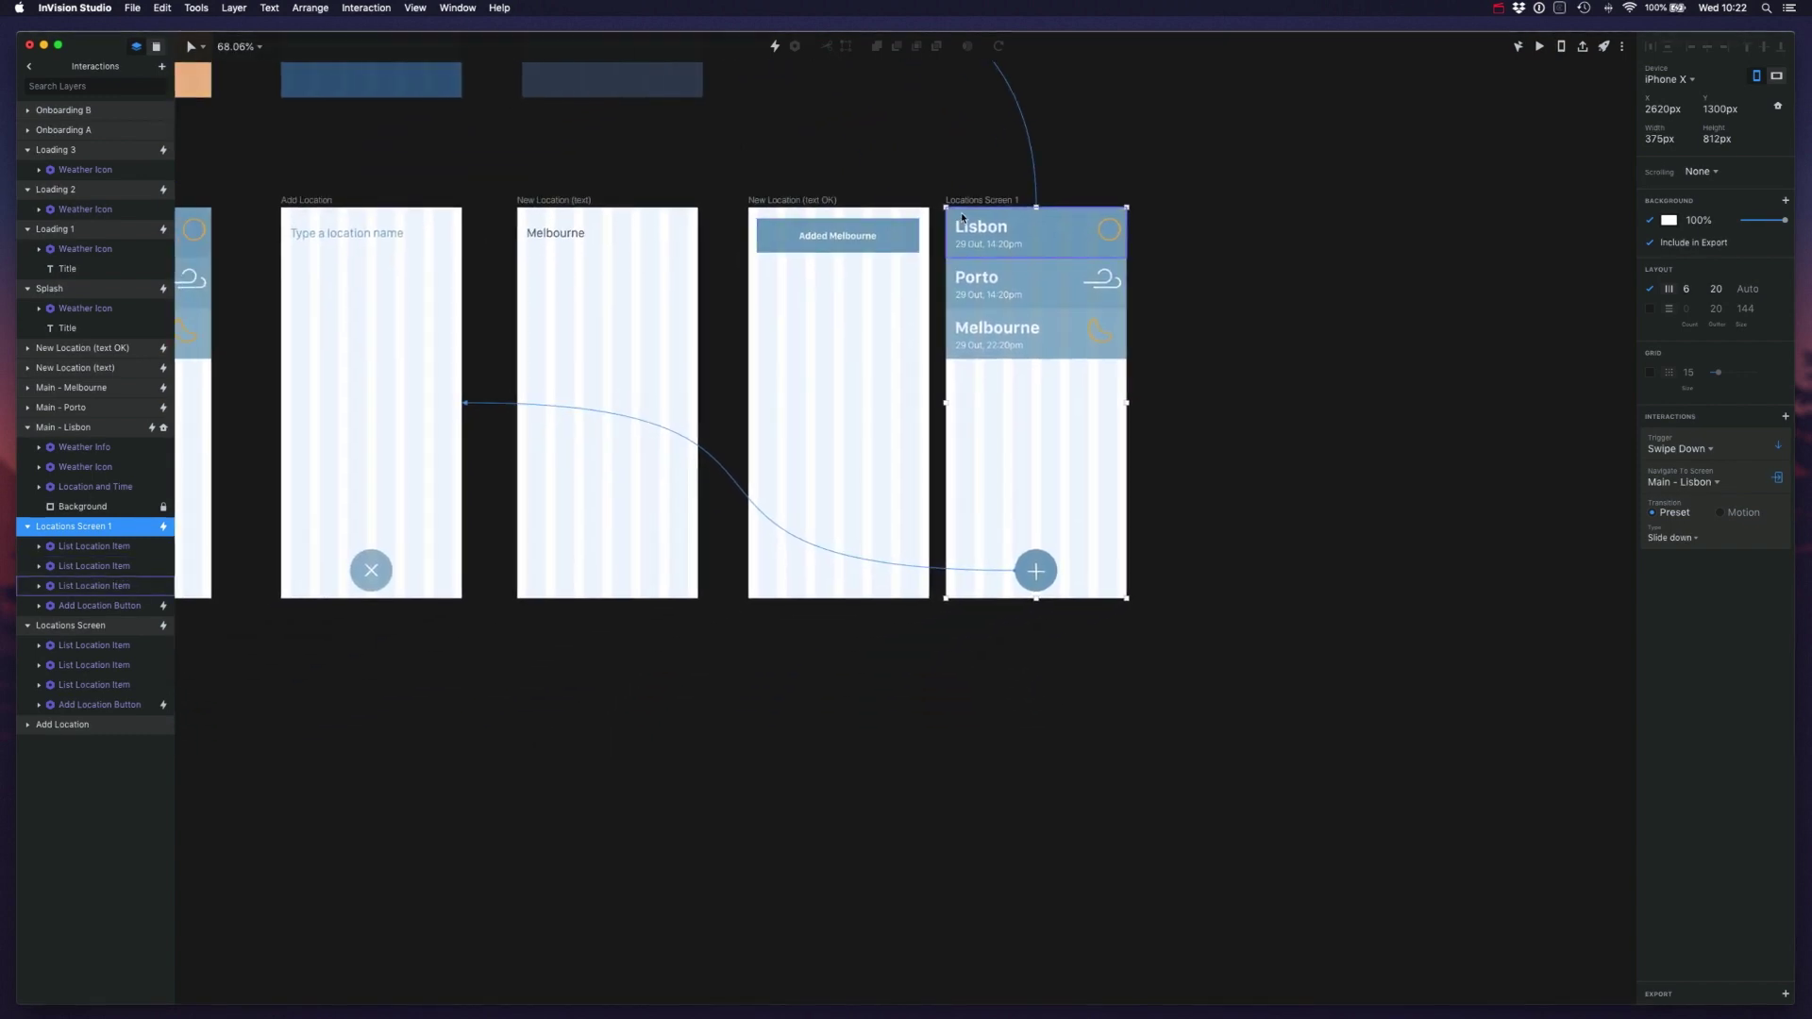
drag(968, 208, 302, 687)
scroll(302, 686, left, 5)
drag(654, 673, 392, 647)
scroll(391, 647, up, 5)
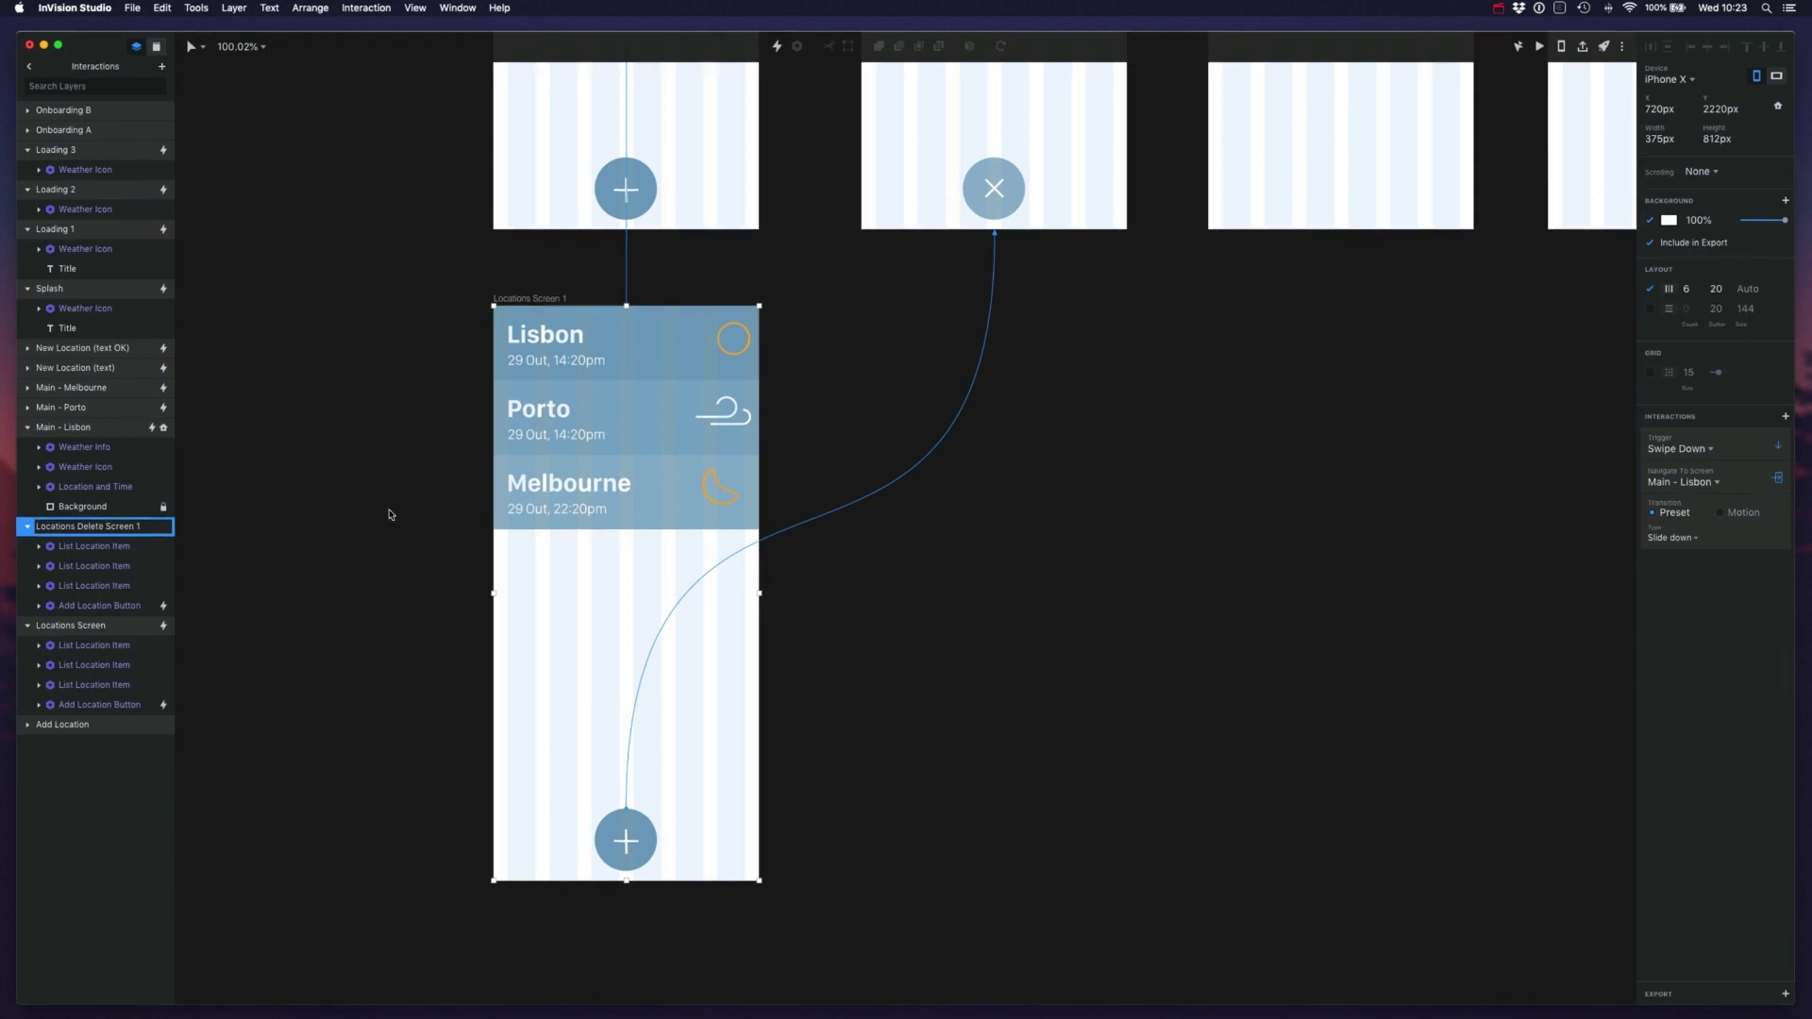
- Name the copy Locations Delete Screen 1 and slide its Melbourne row left past the edge
click(402, 529)
scroll(578, 558, up, 3)
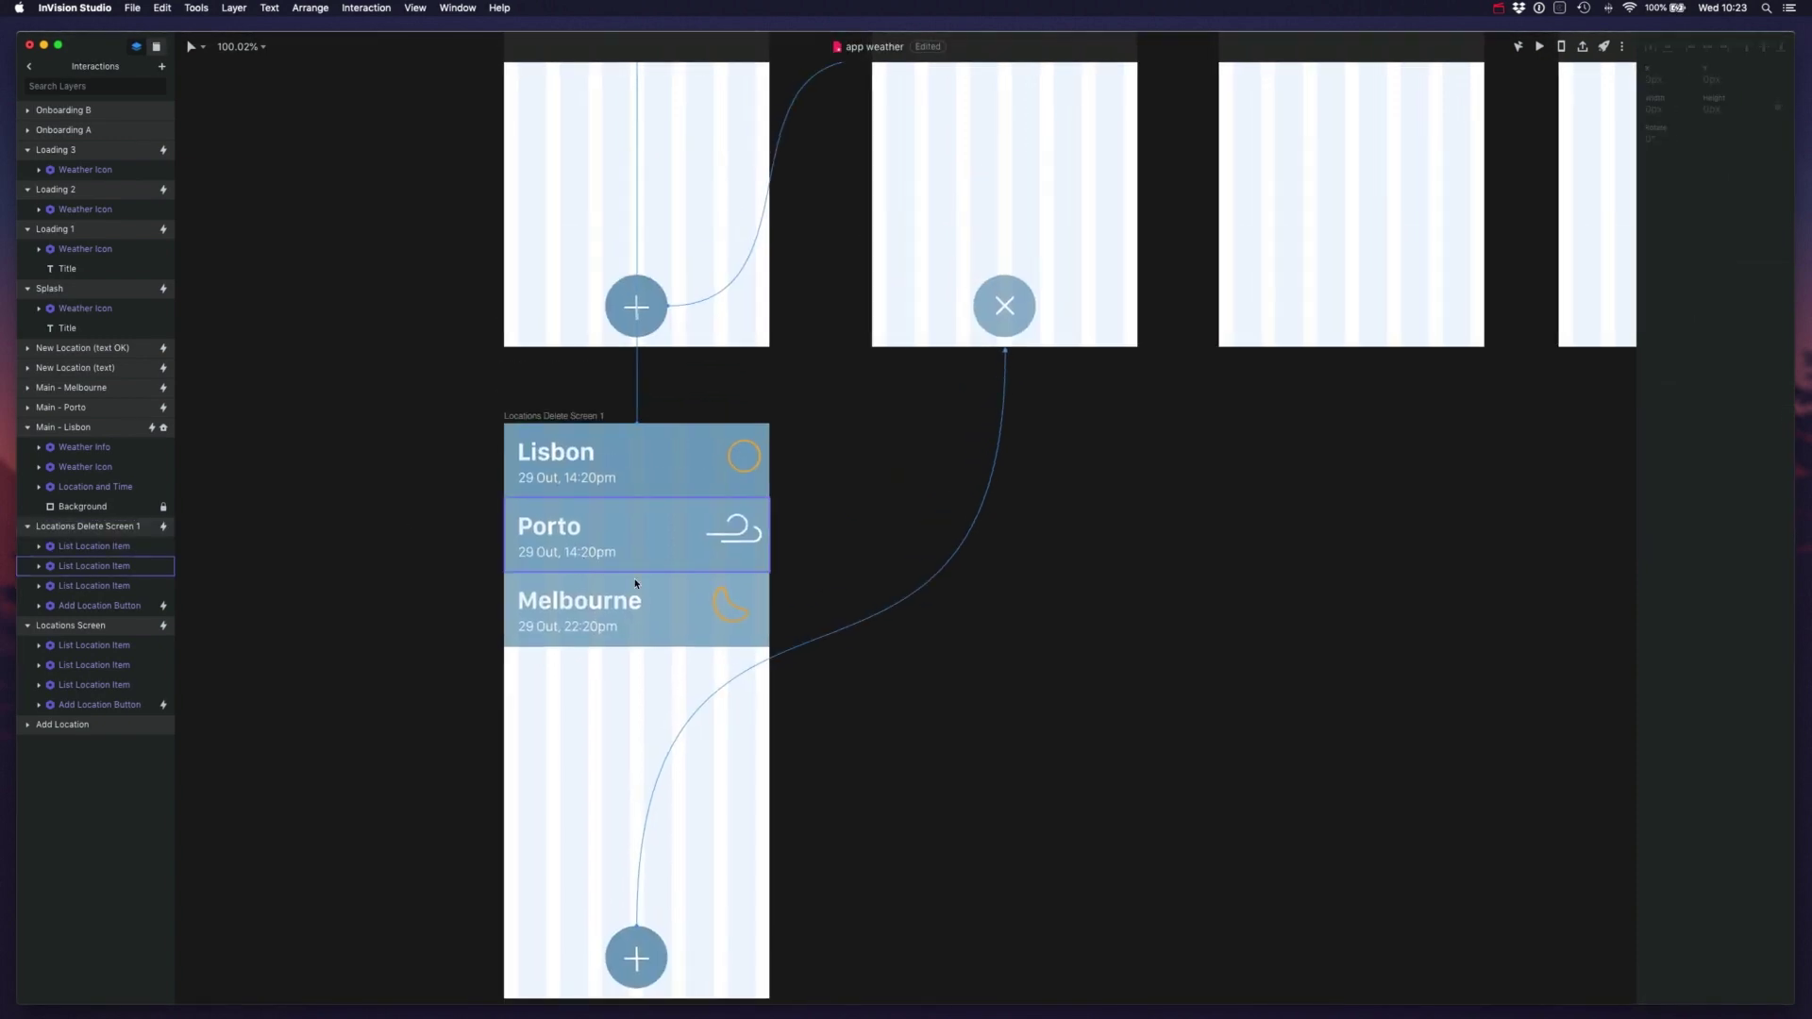
mouse_move(642, 604)
mouse_down()
mouse_move(574, 604)
mouse_move(641, 619)
mouse_up()
click(740, 616)
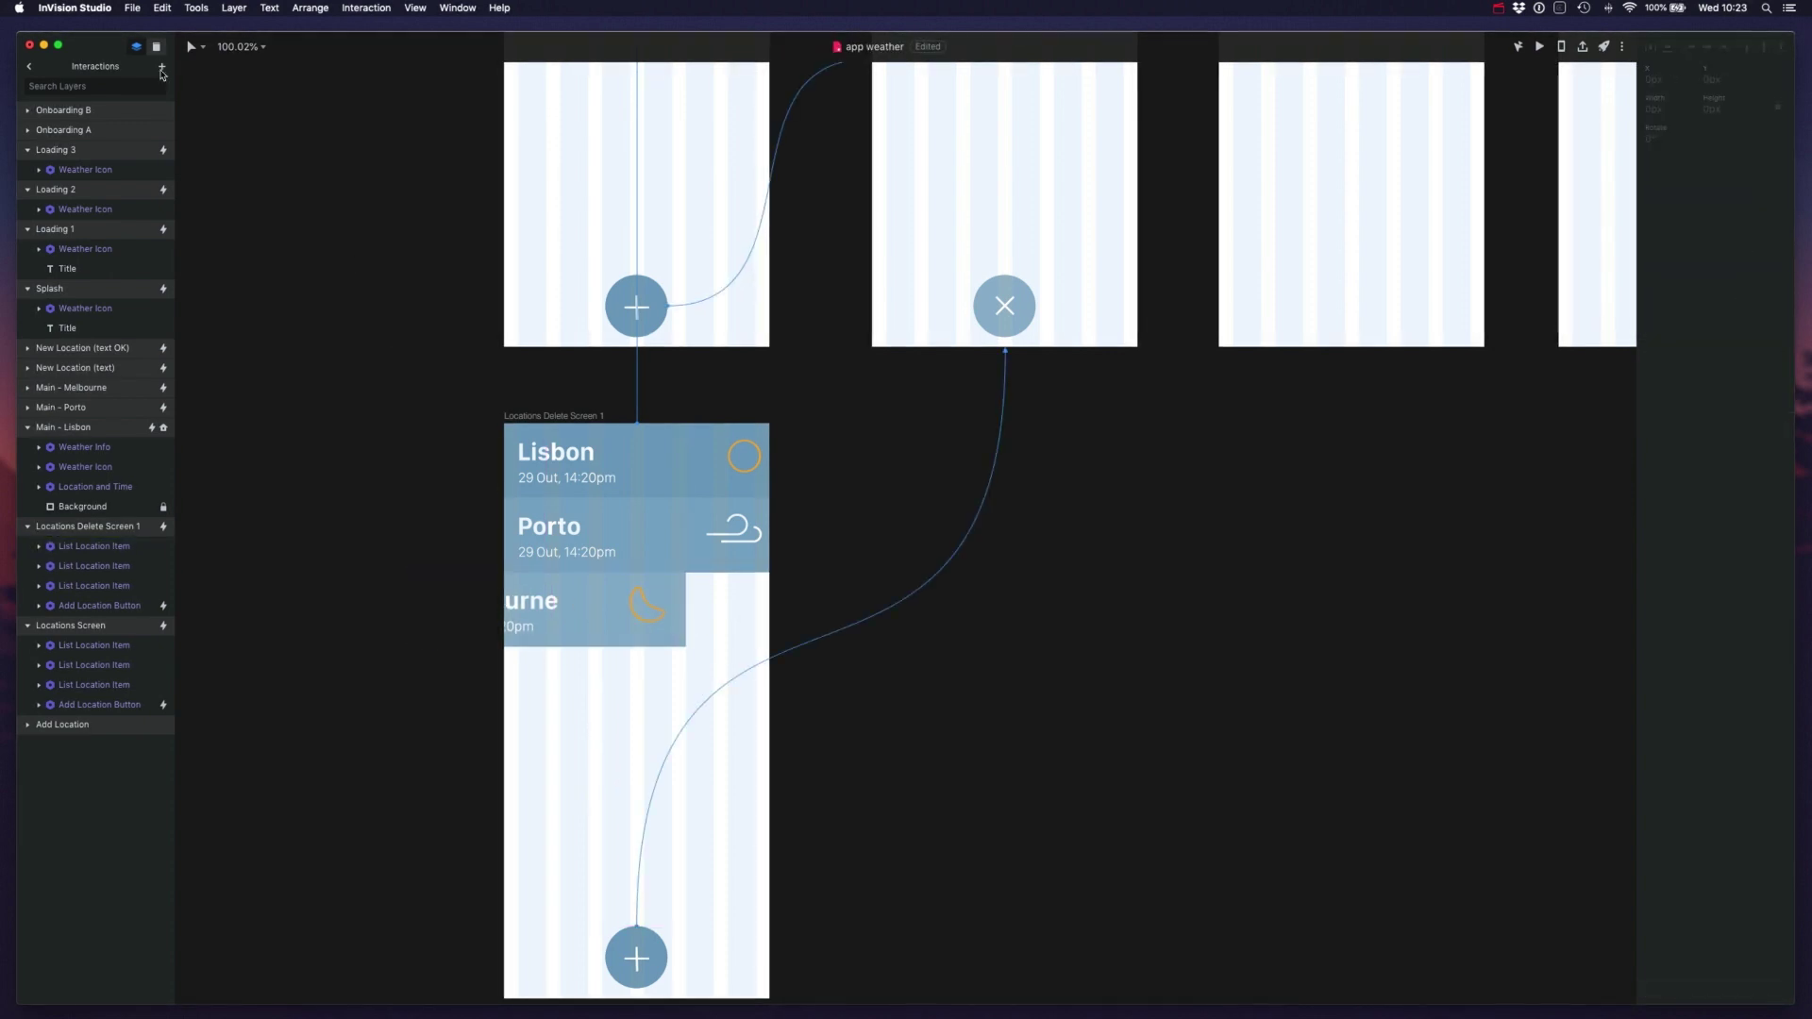
- Place a Library Button component beside the shifted Melbourne row and relabel it DEL
click(157, 46)
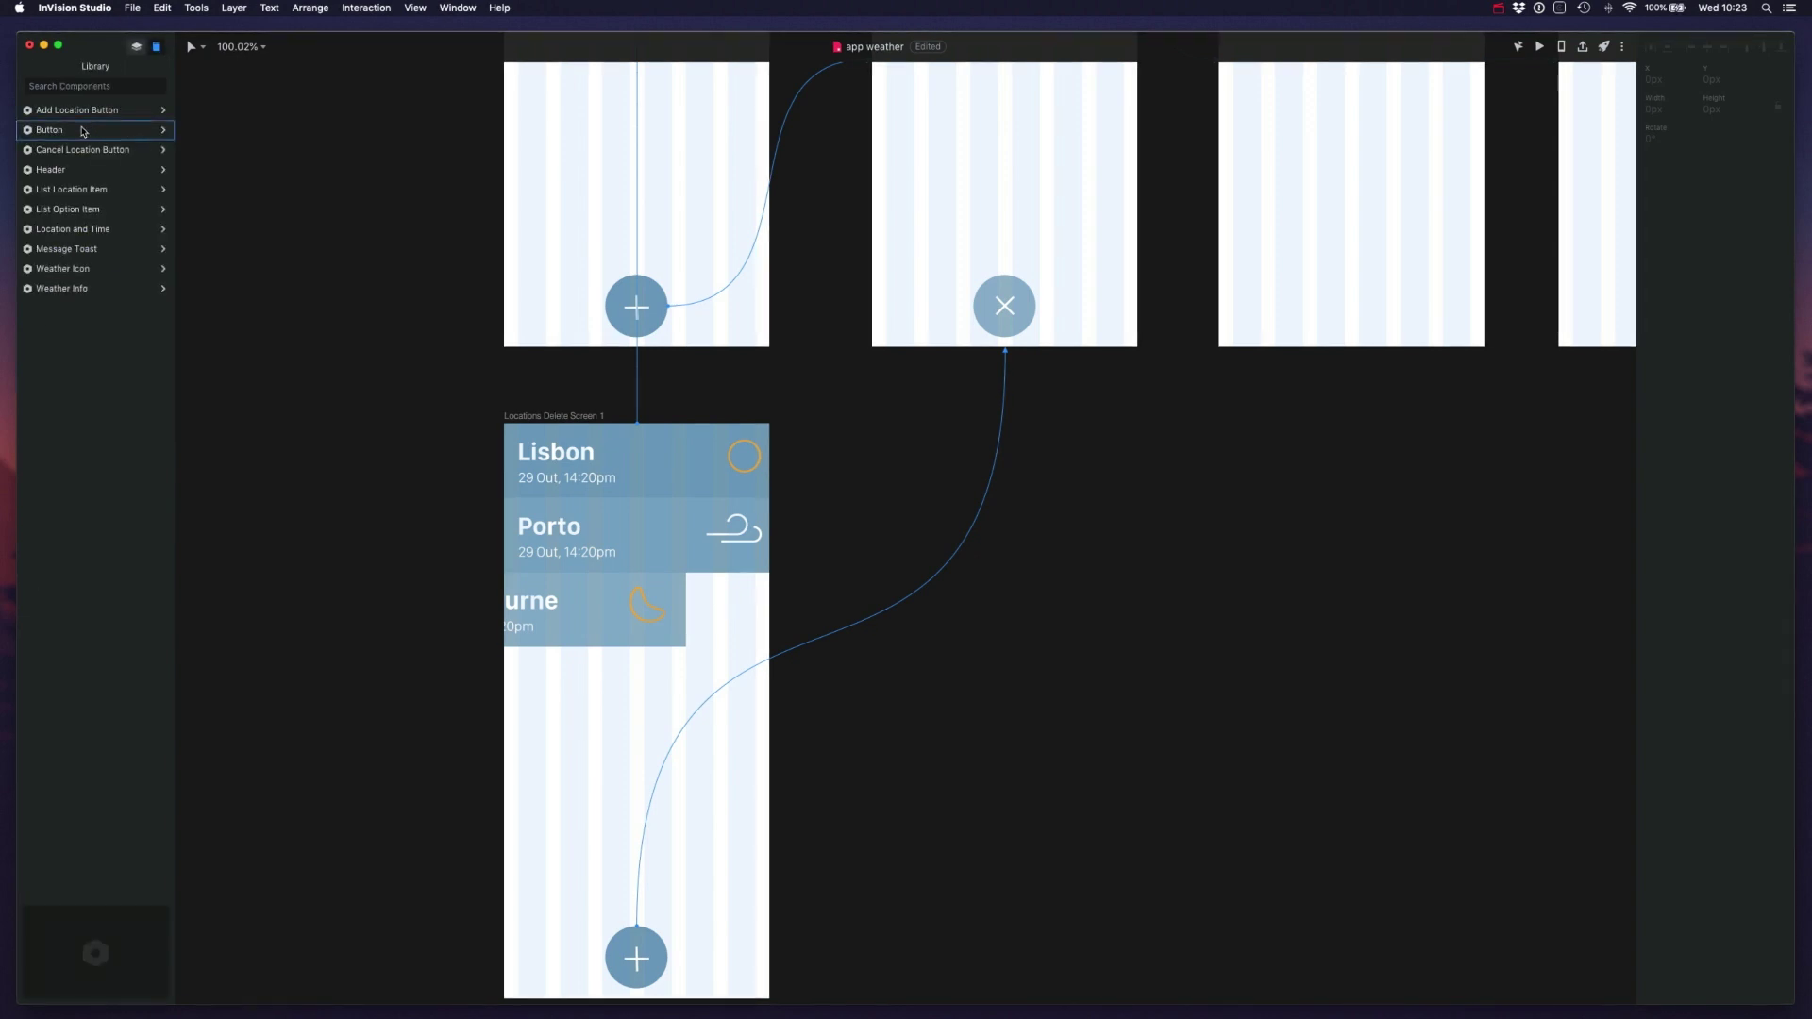
drag(81, 130, 767, 646)
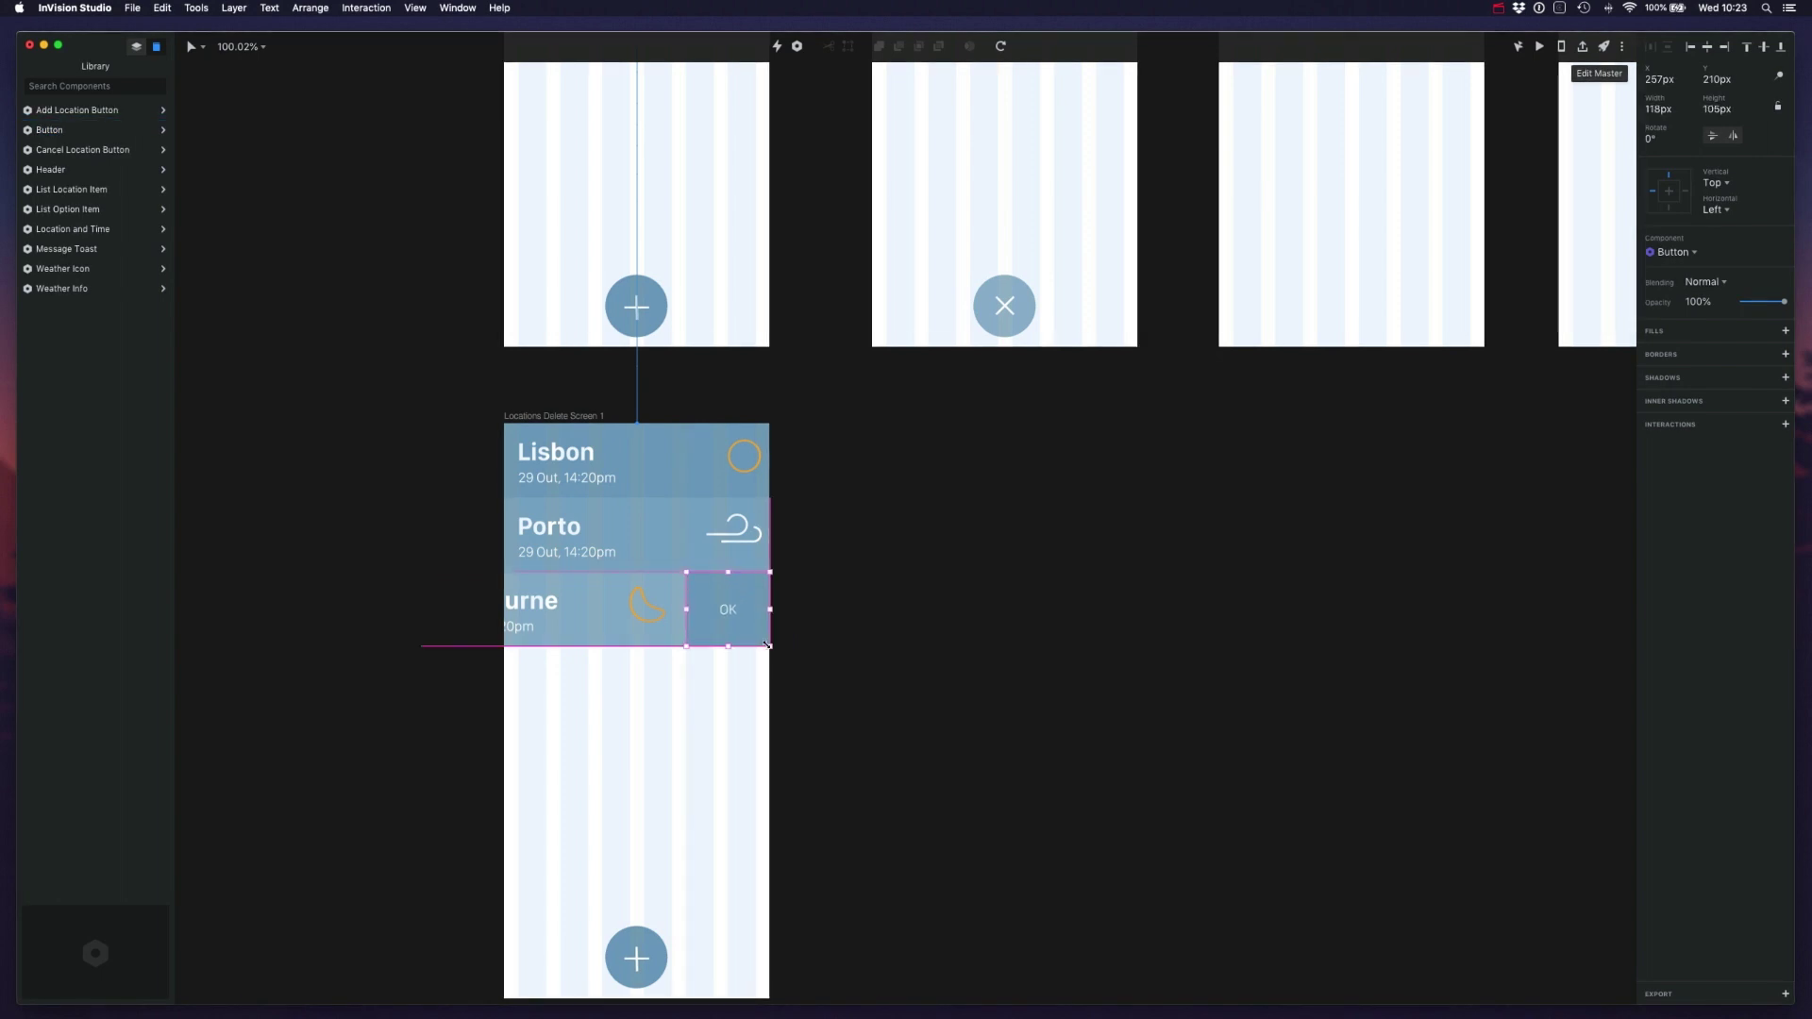
double_click(726, 614)
double_click(728, 612)
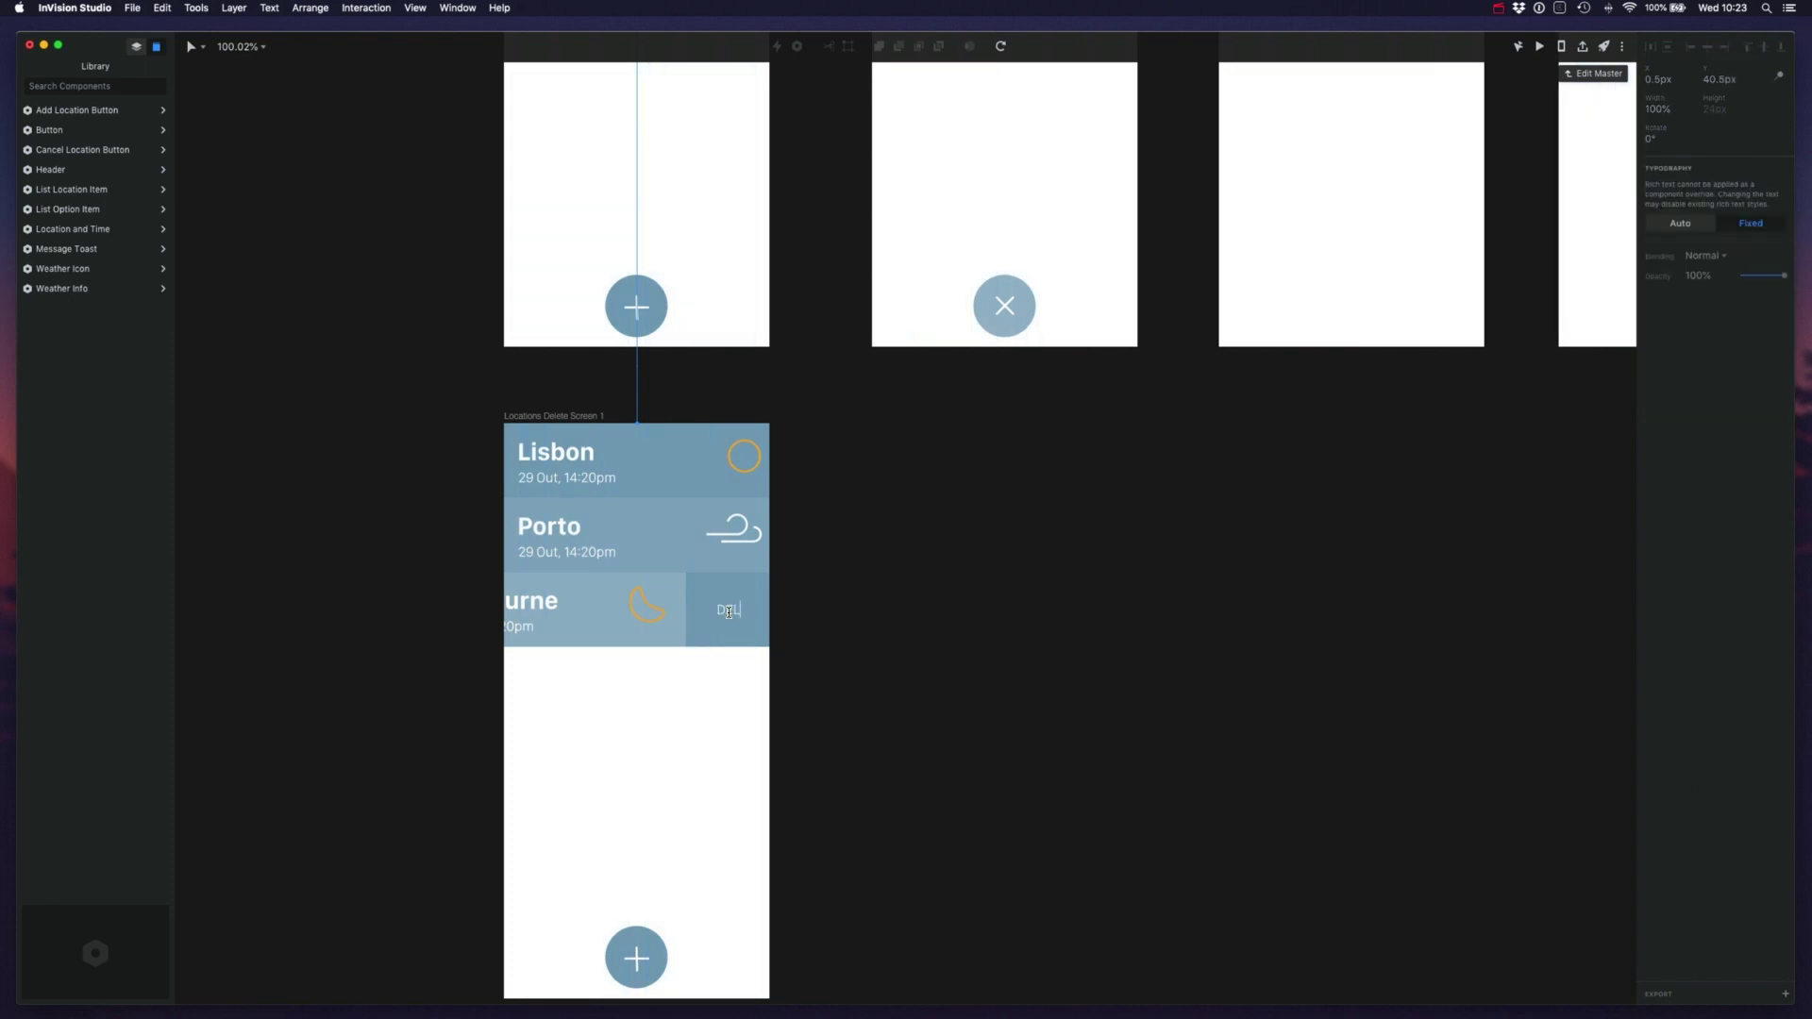
key(Escape)
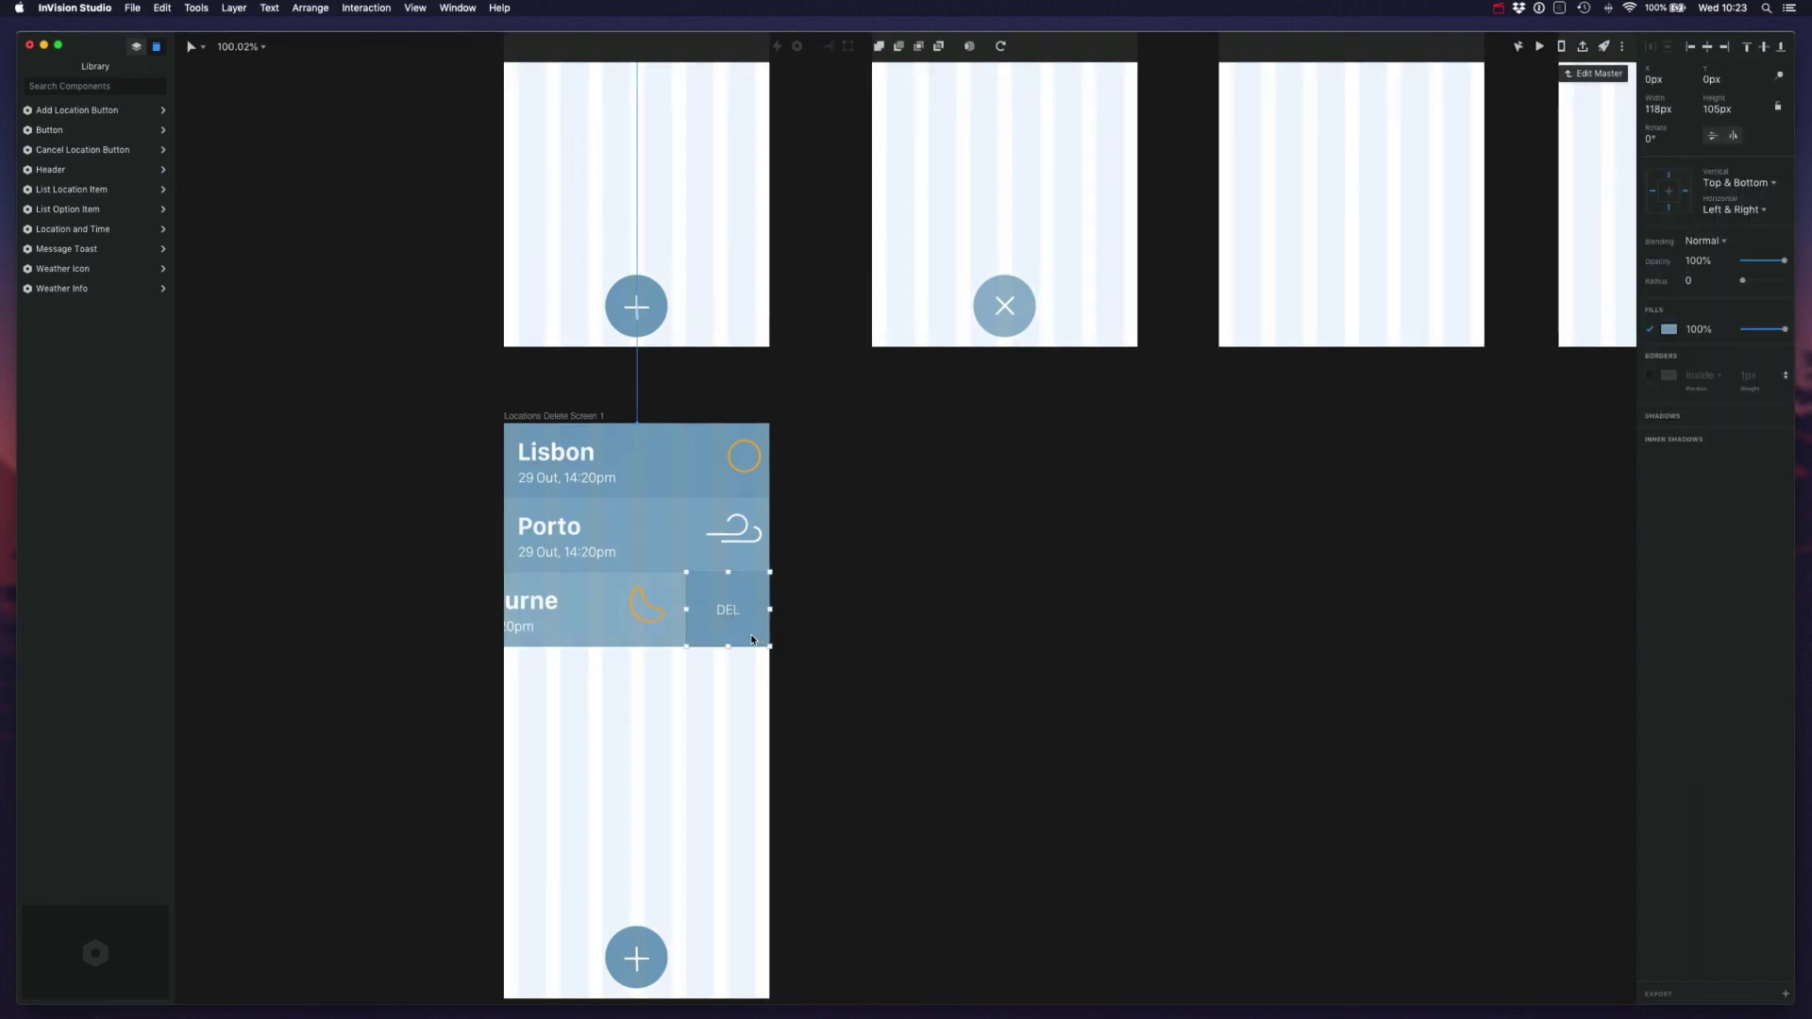
- Fill the DEL button with dark navy #364156
click(1668, 329)
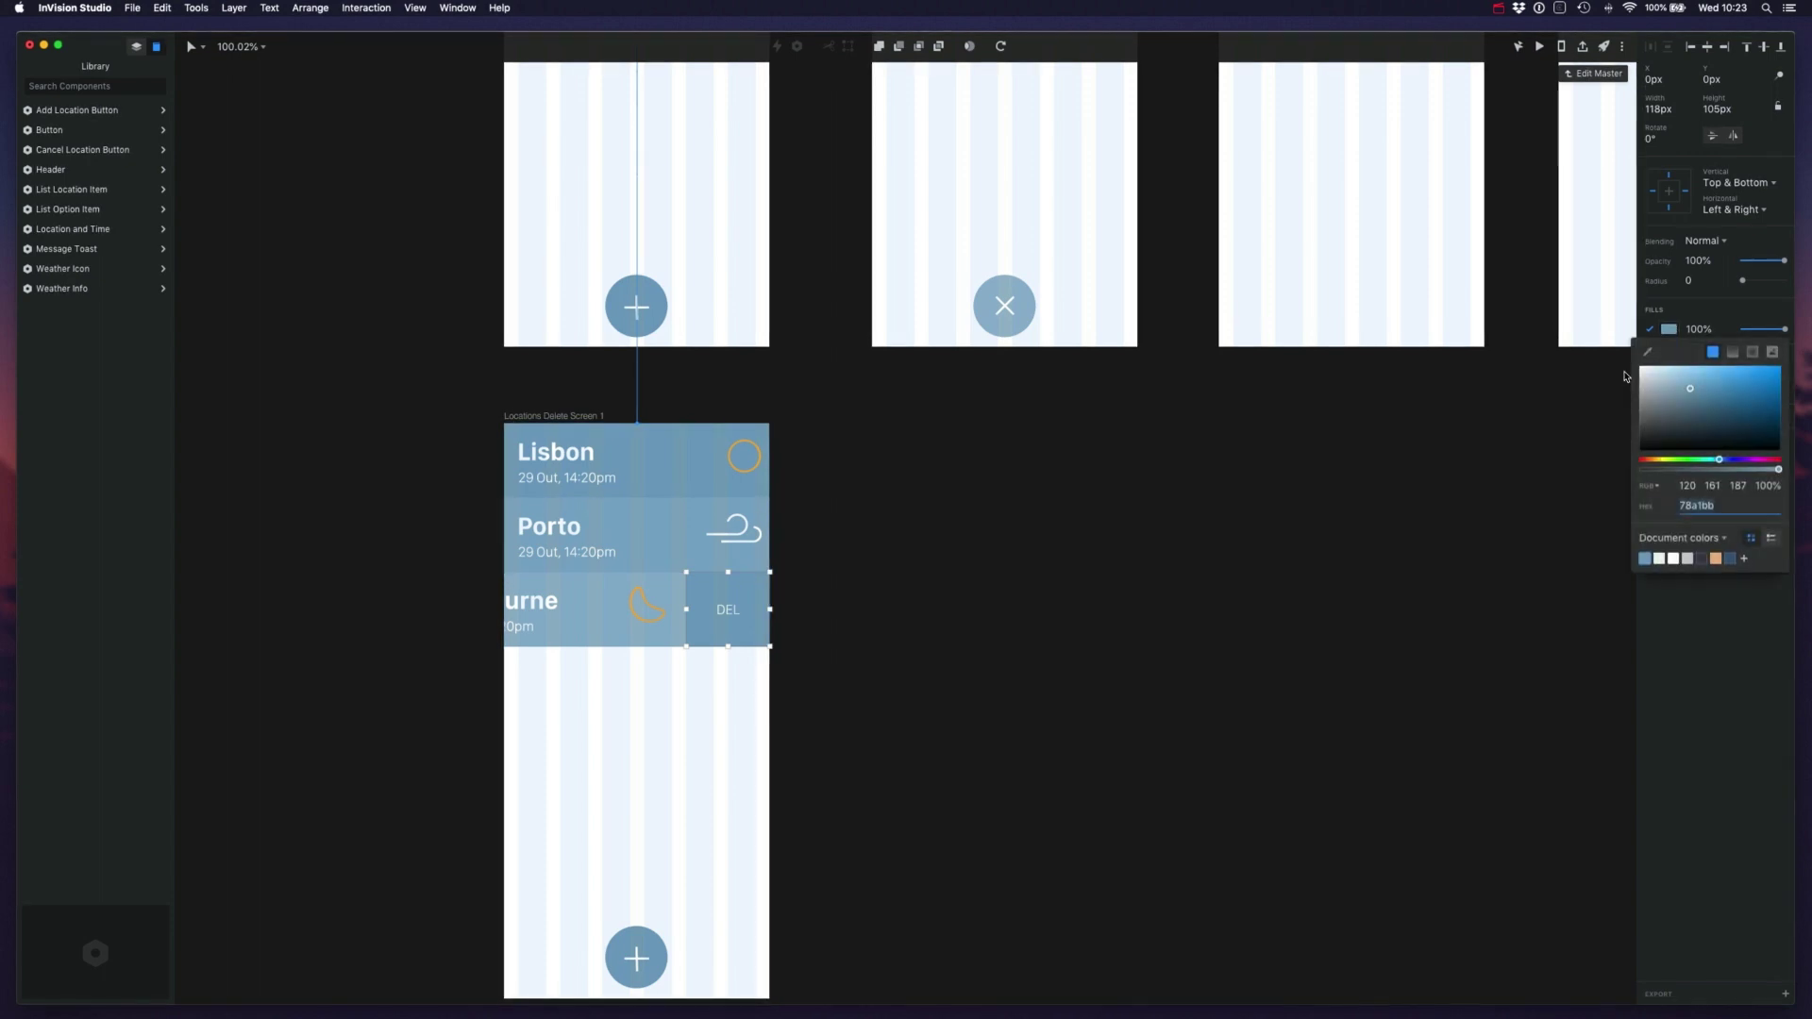
click(1703, 558)
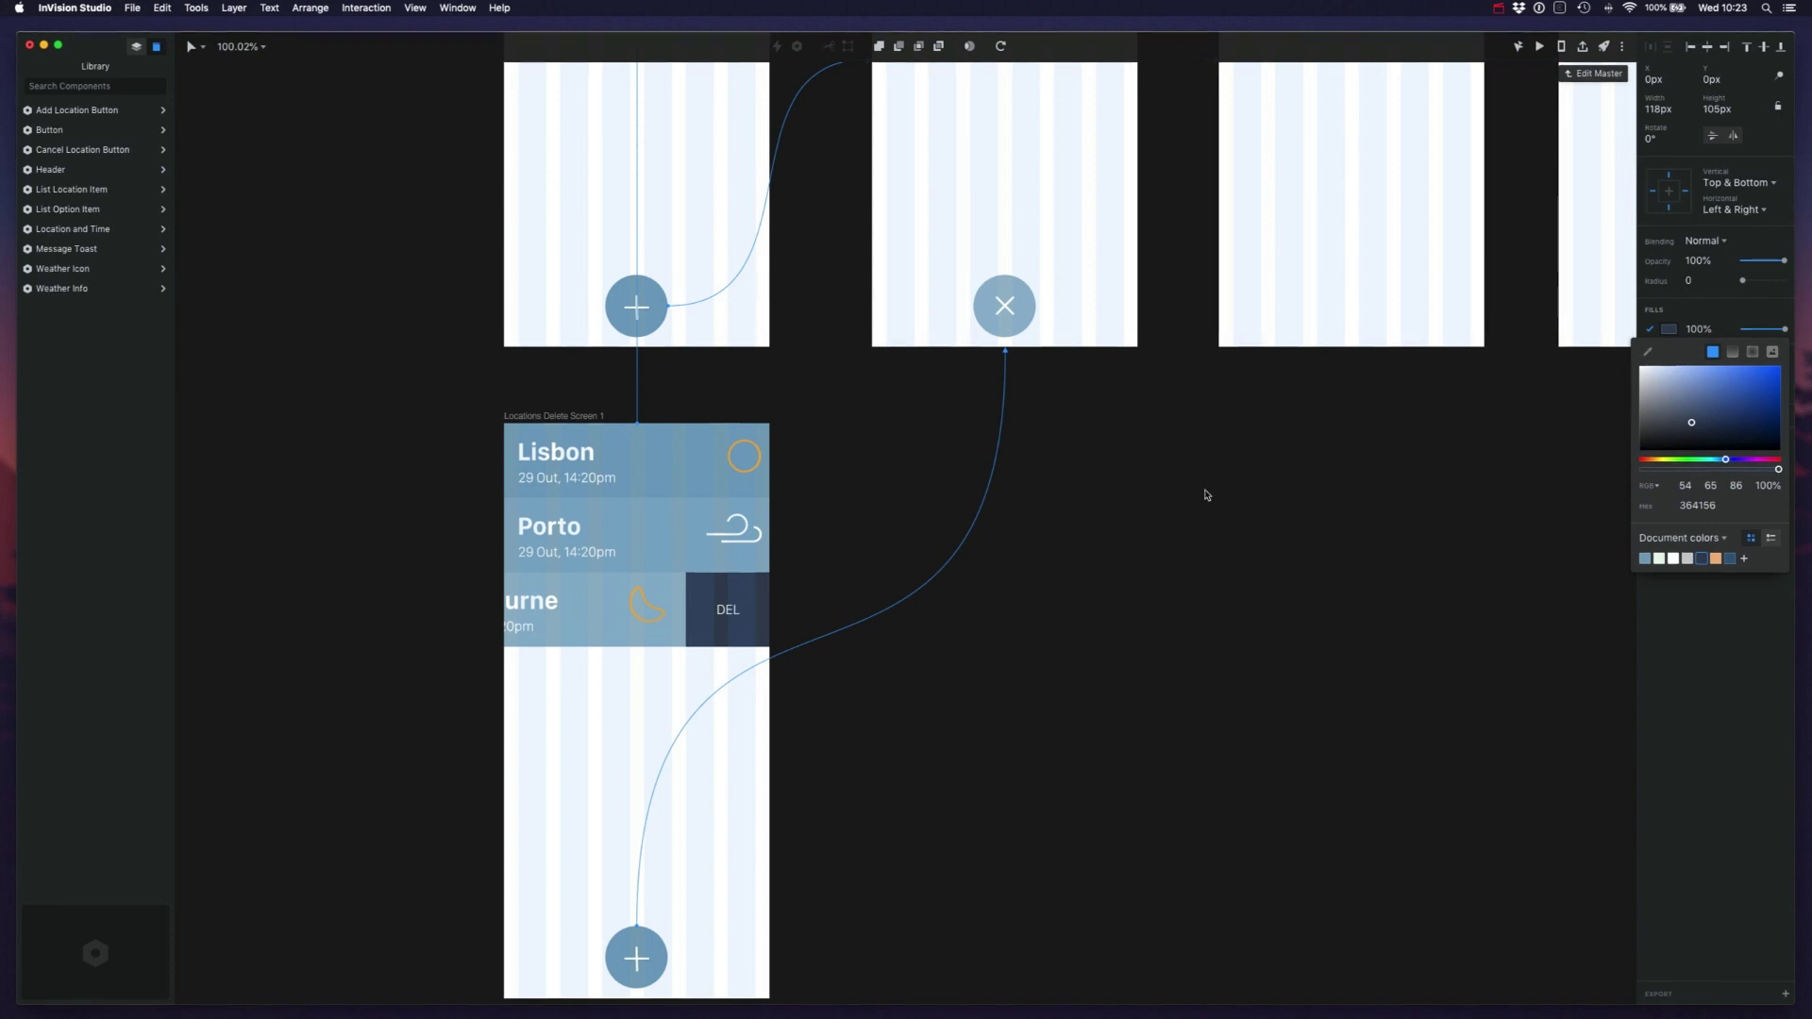
click(1001, 604)
click(692, 409)
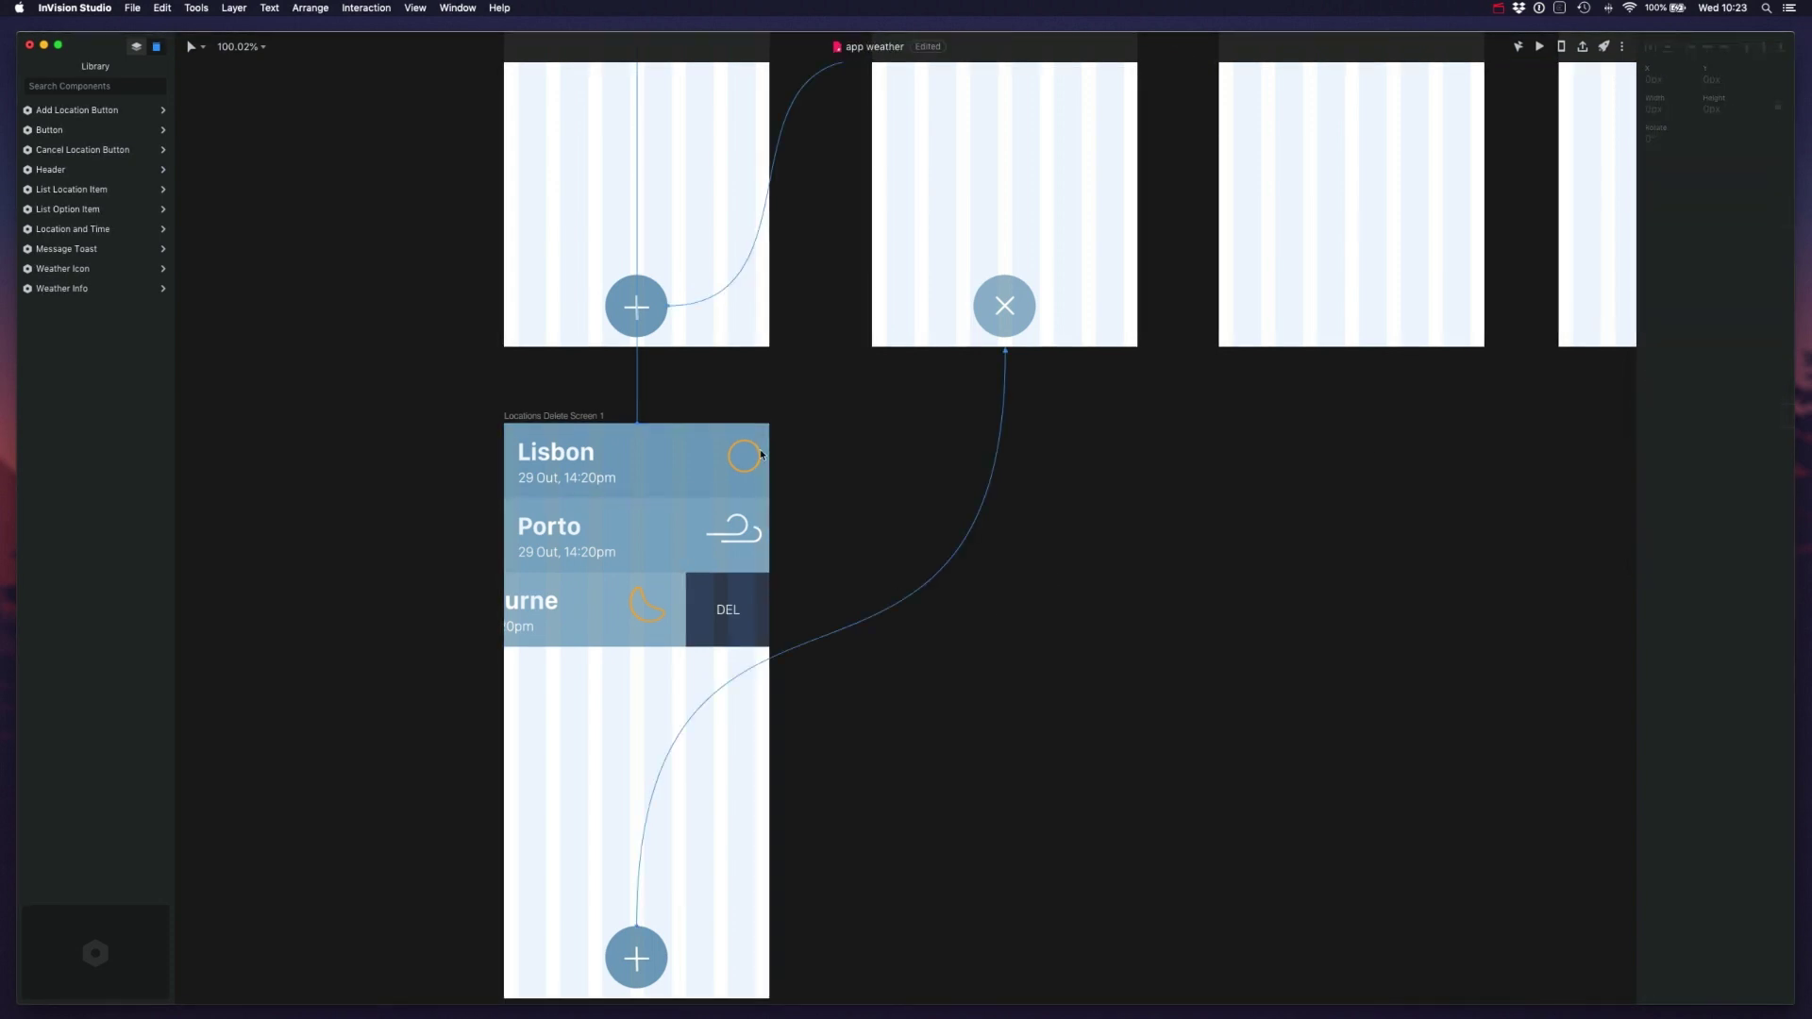
- Link Melbourne on Locations Screen to Locations Delete Screen 1 with a Swipe Left Motion transition
scroll(777, 447, up, 5)
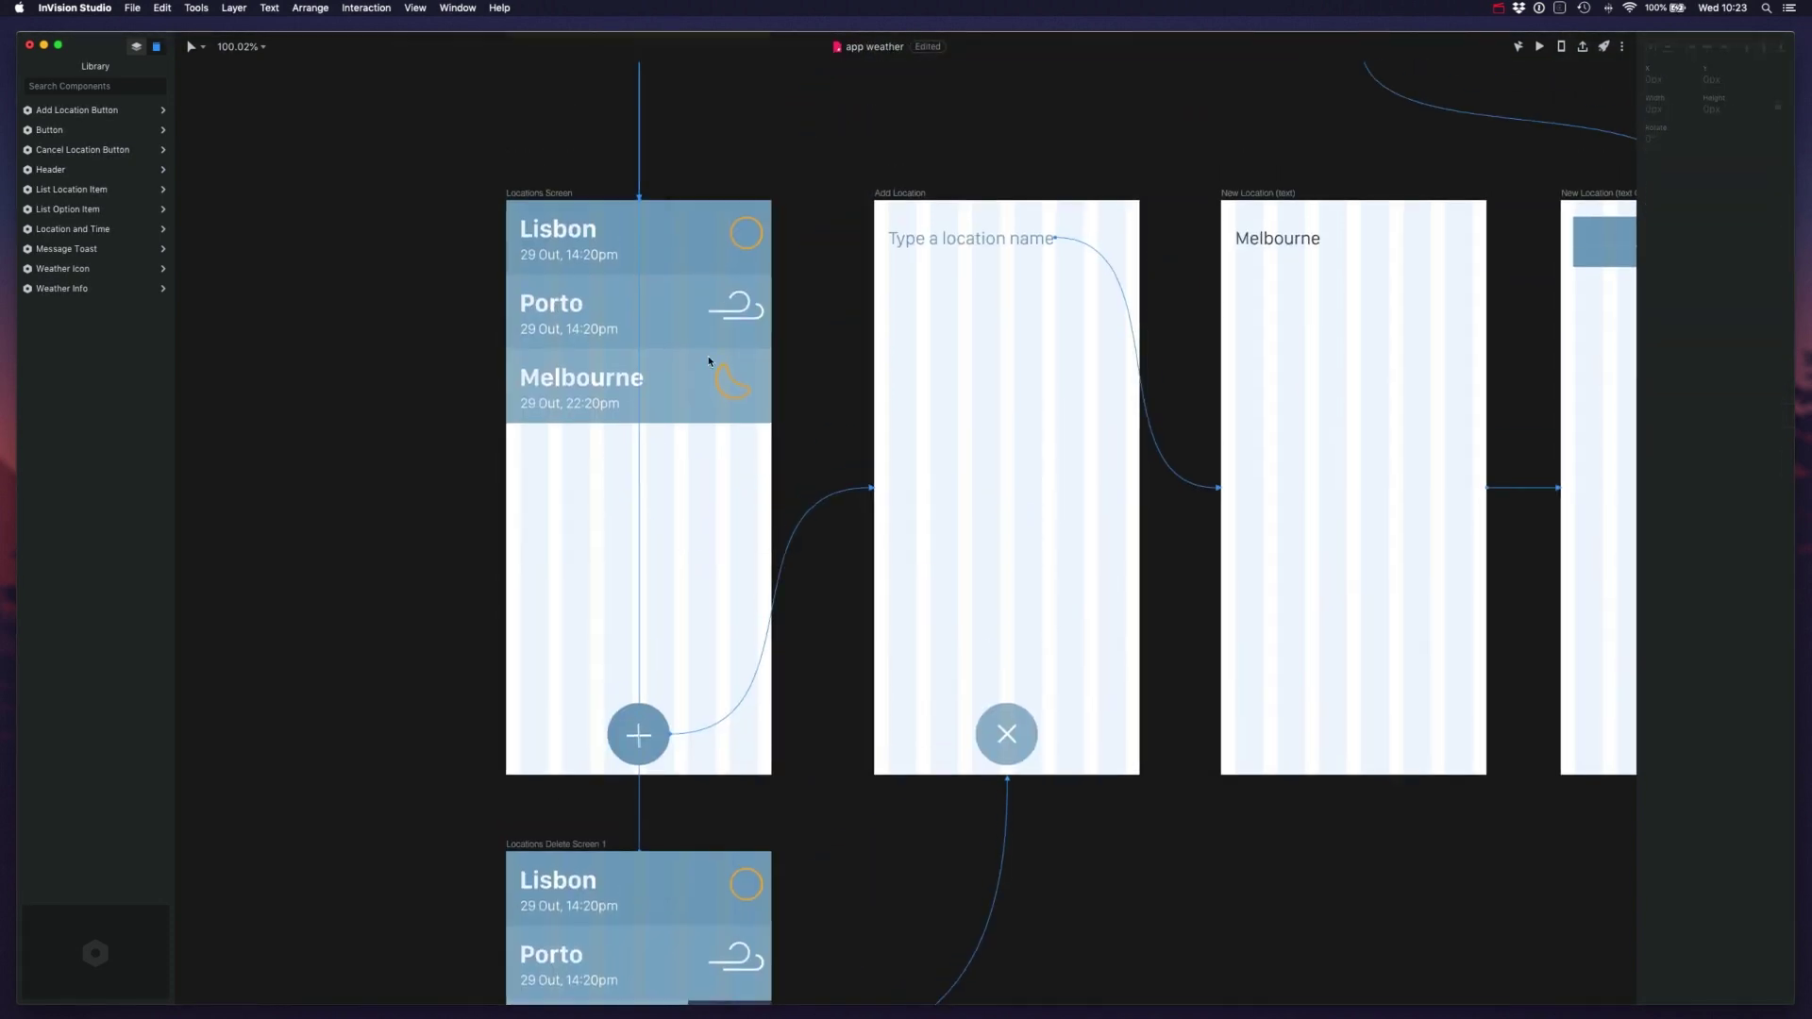
click(679, 387)
scroll(761, 411, down, 3)
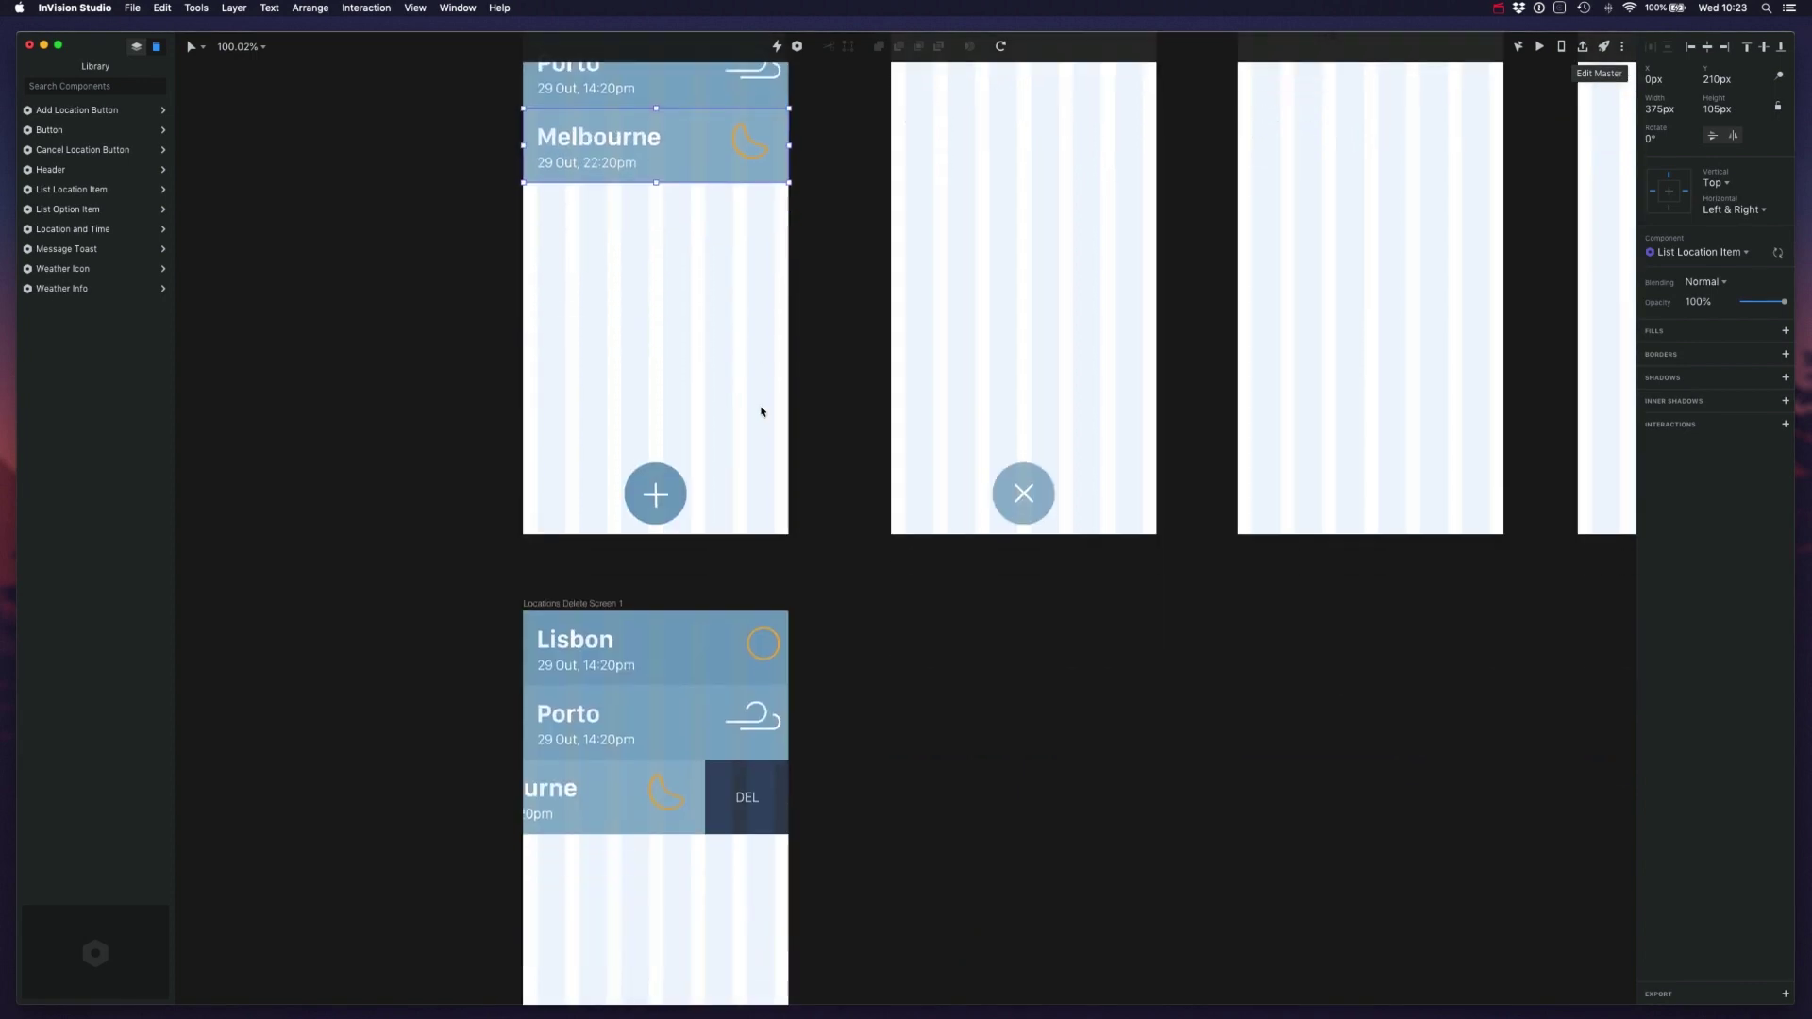
key(c)
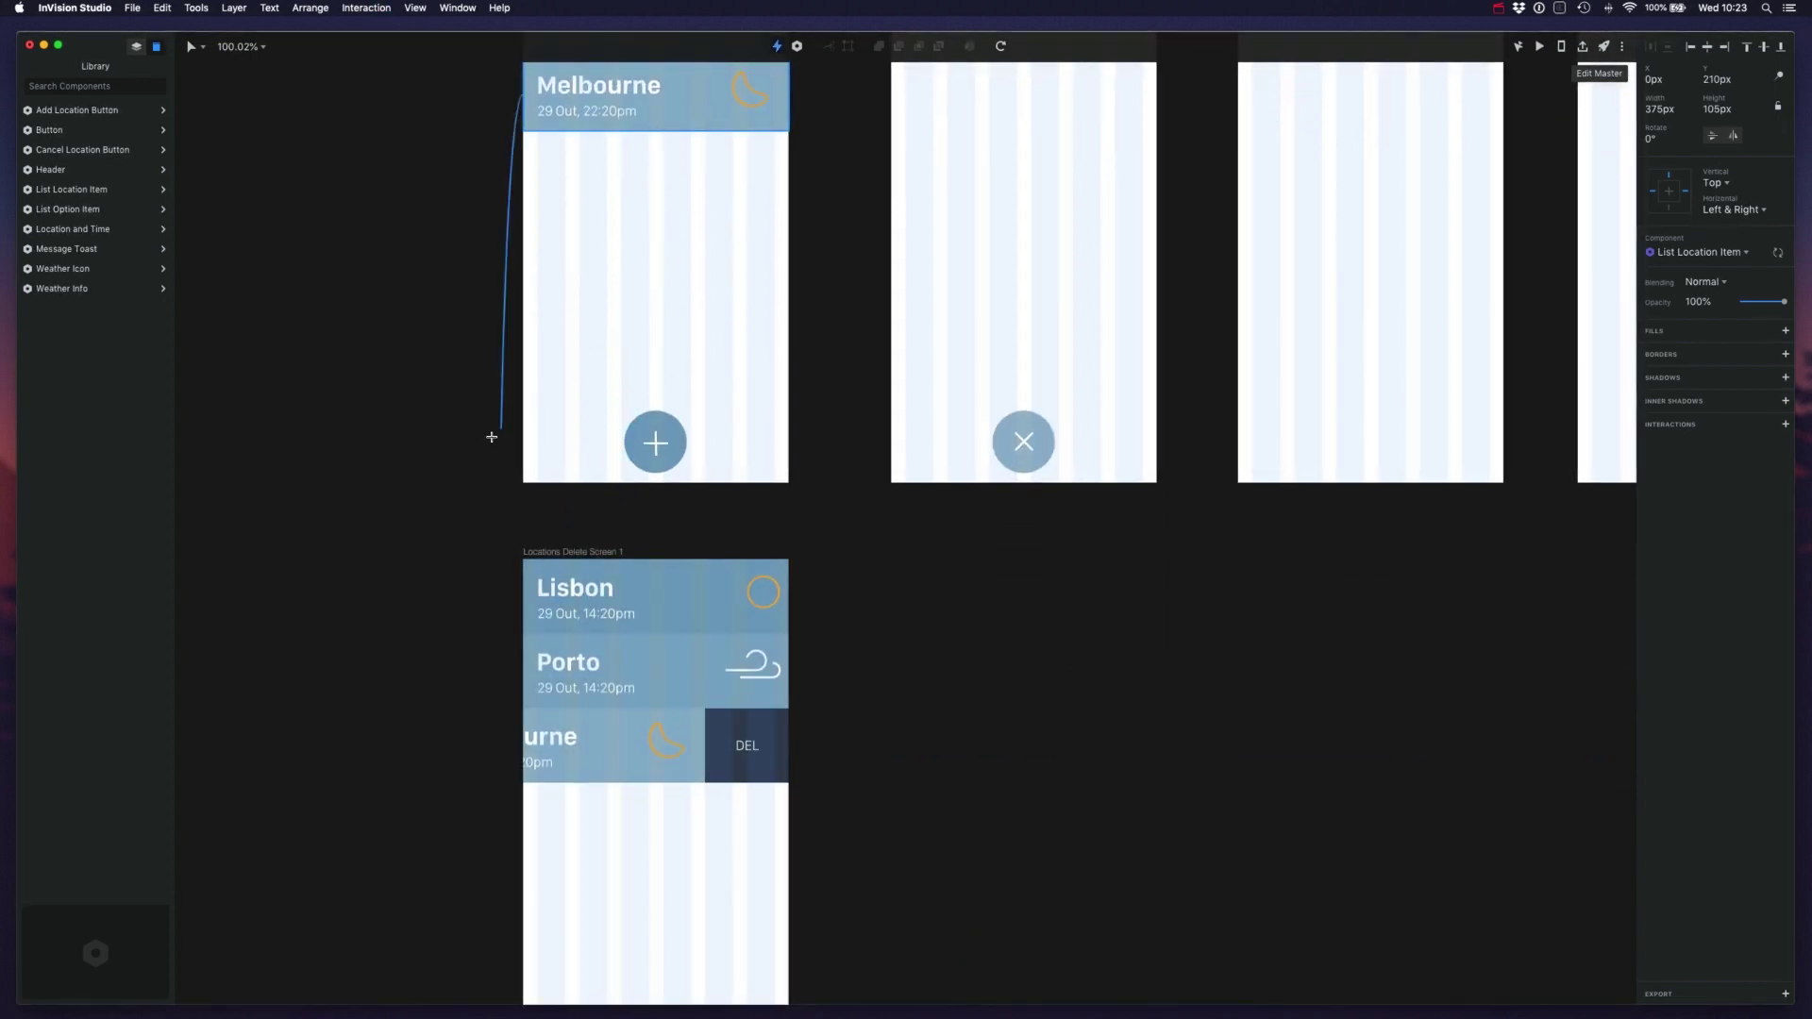
click(547, 602)
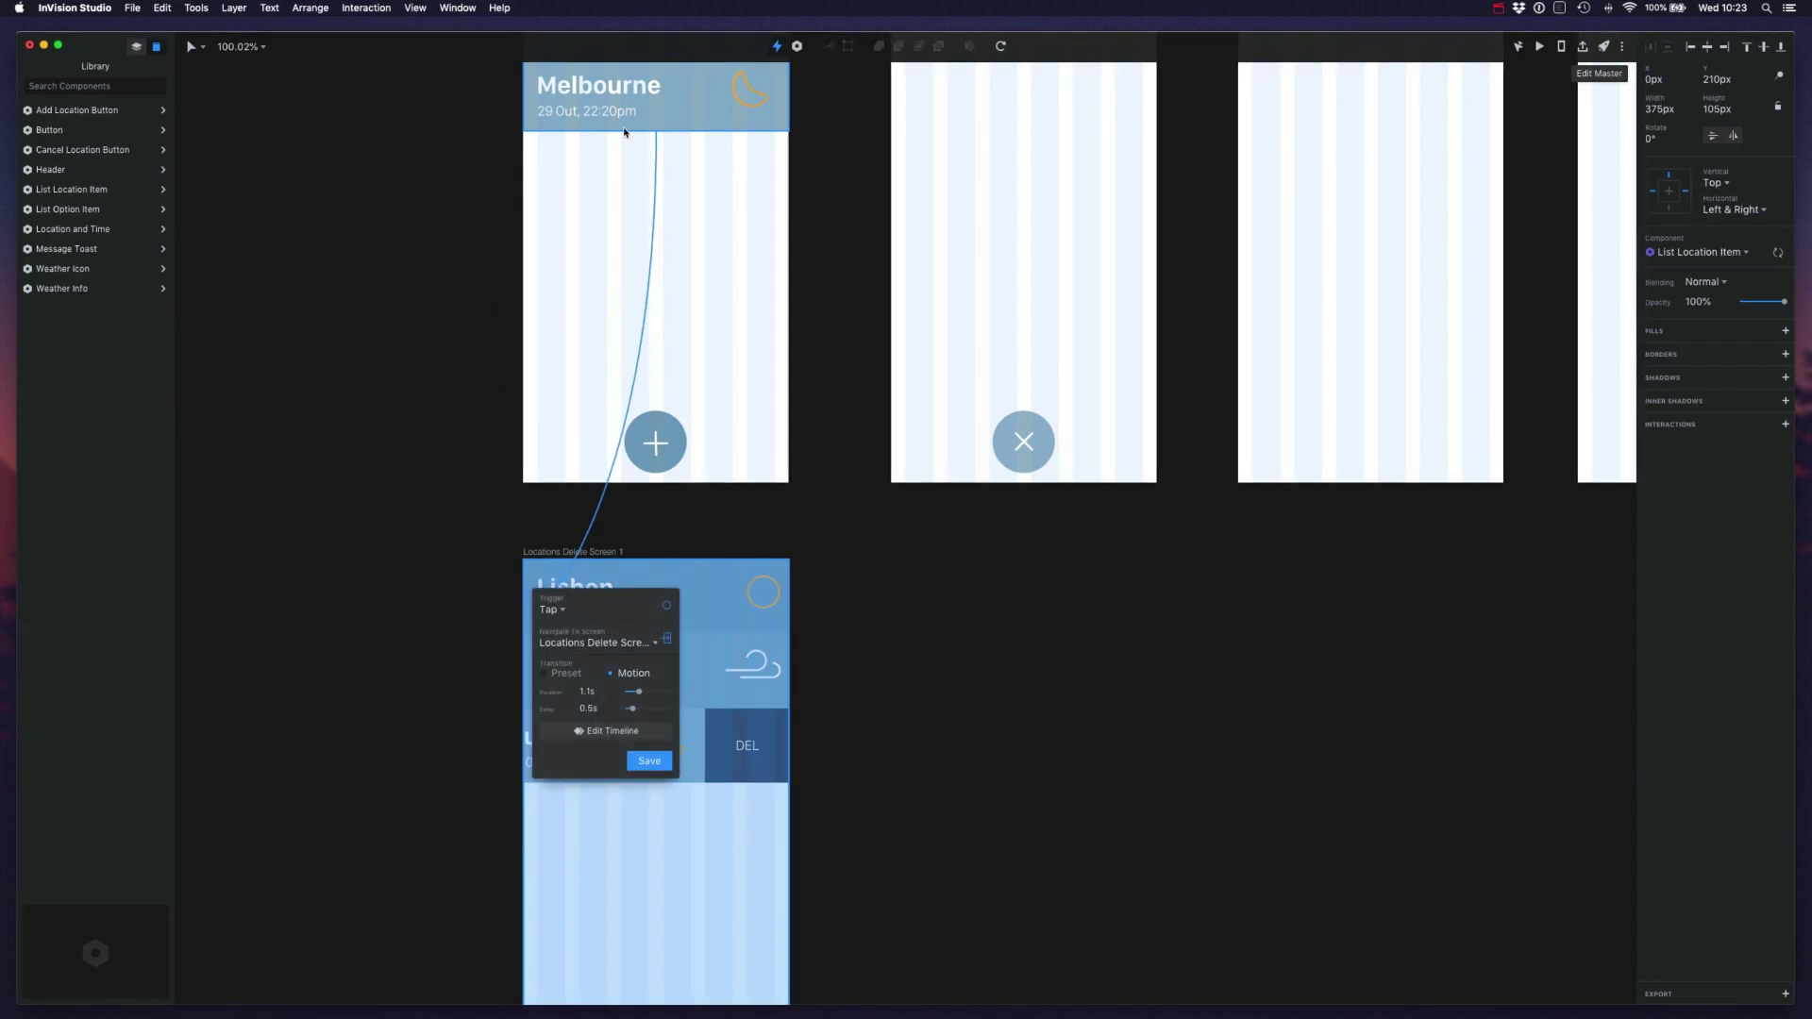
click(557, 612)
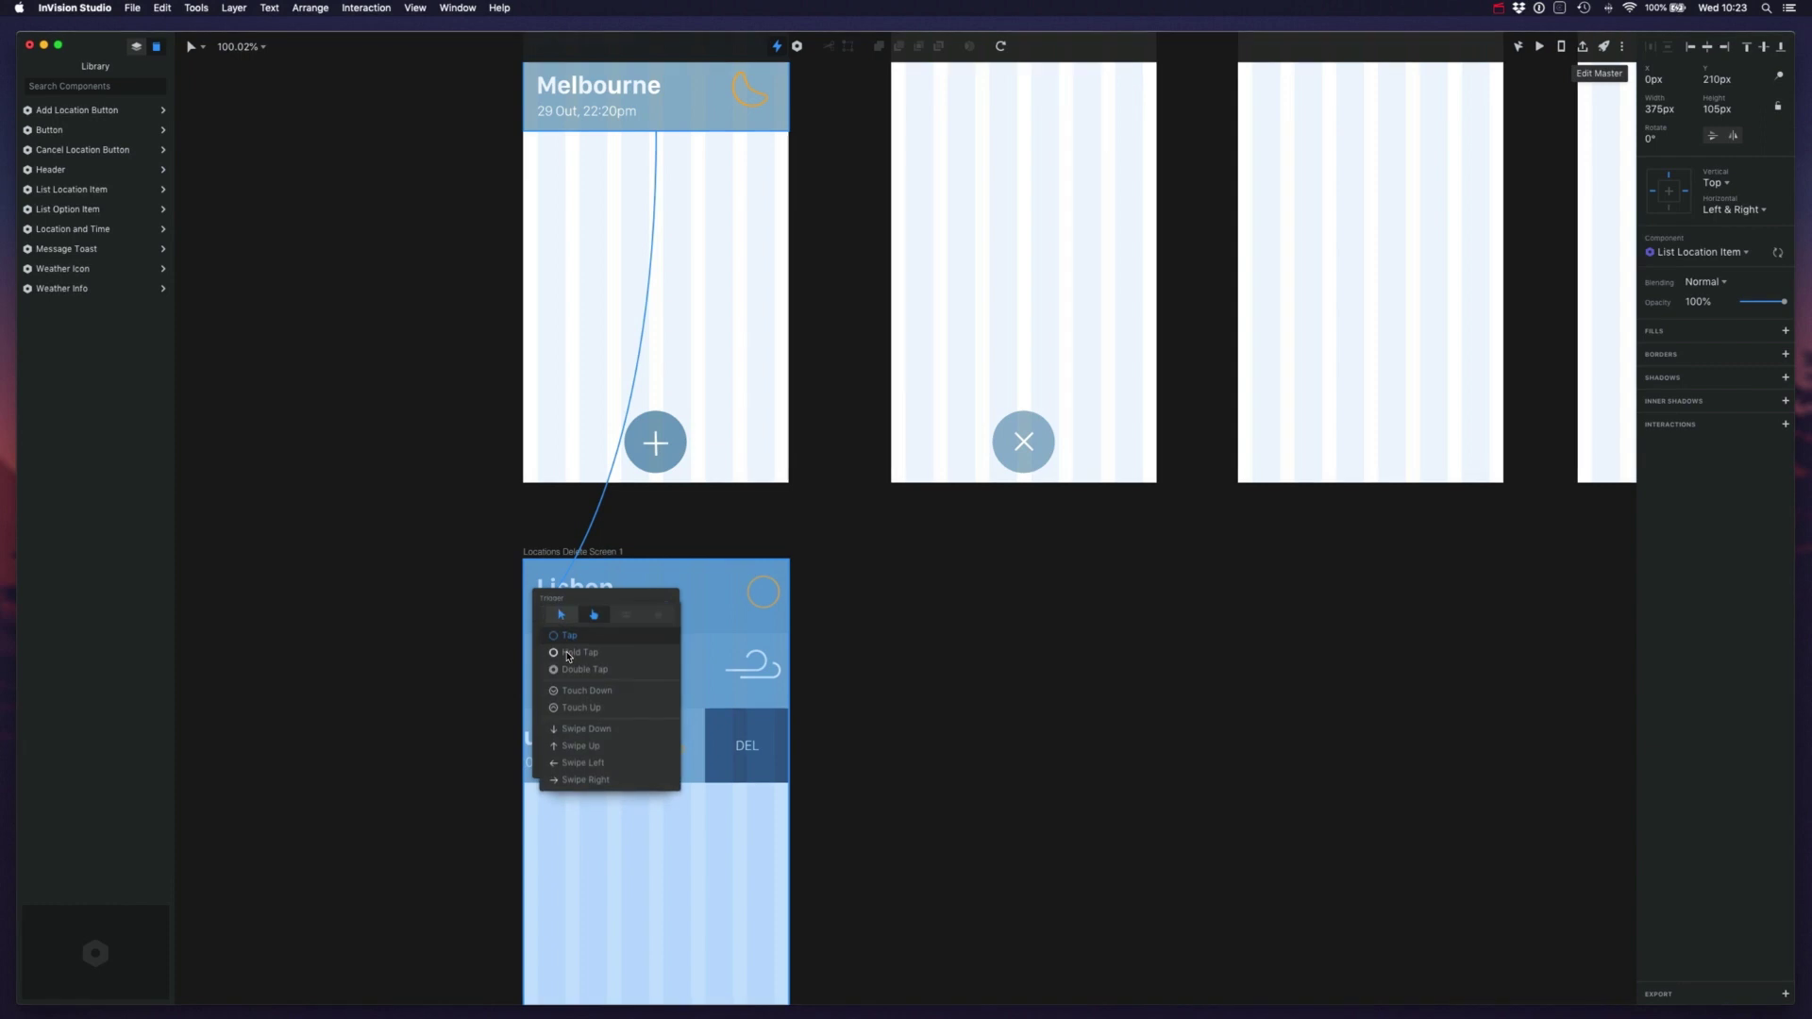
click(595, 767)
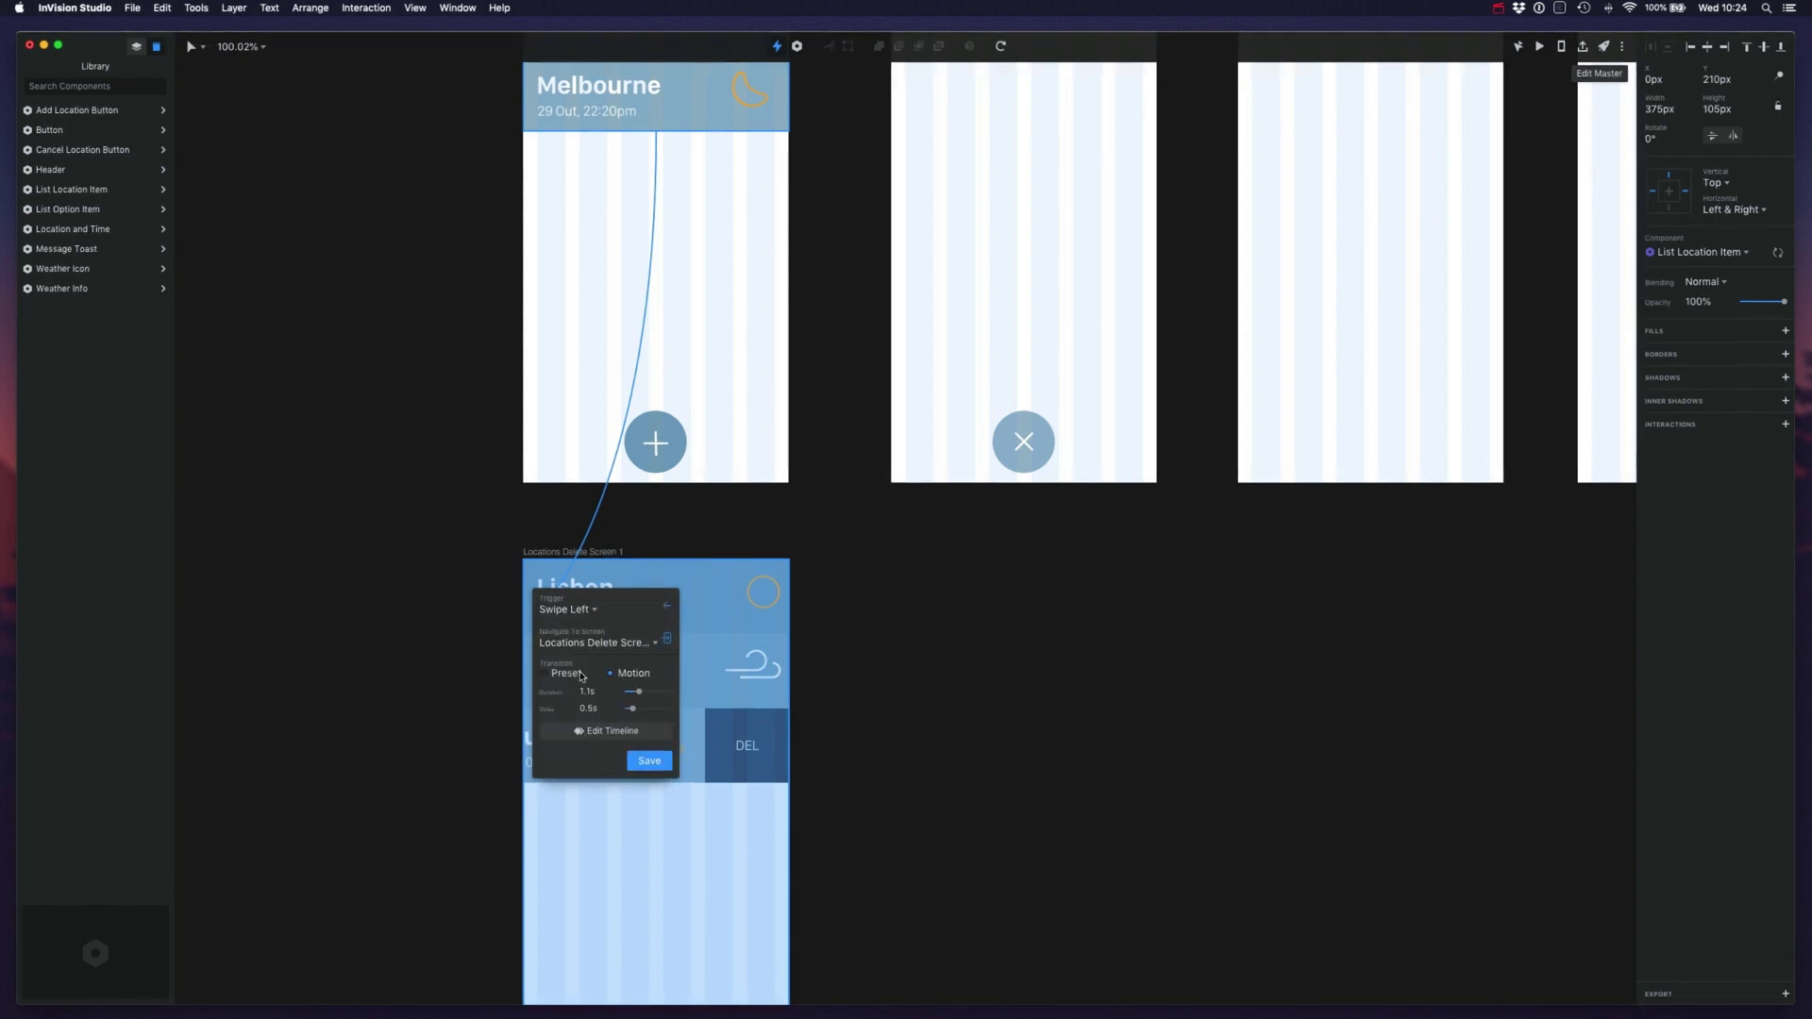
click(623, 672)
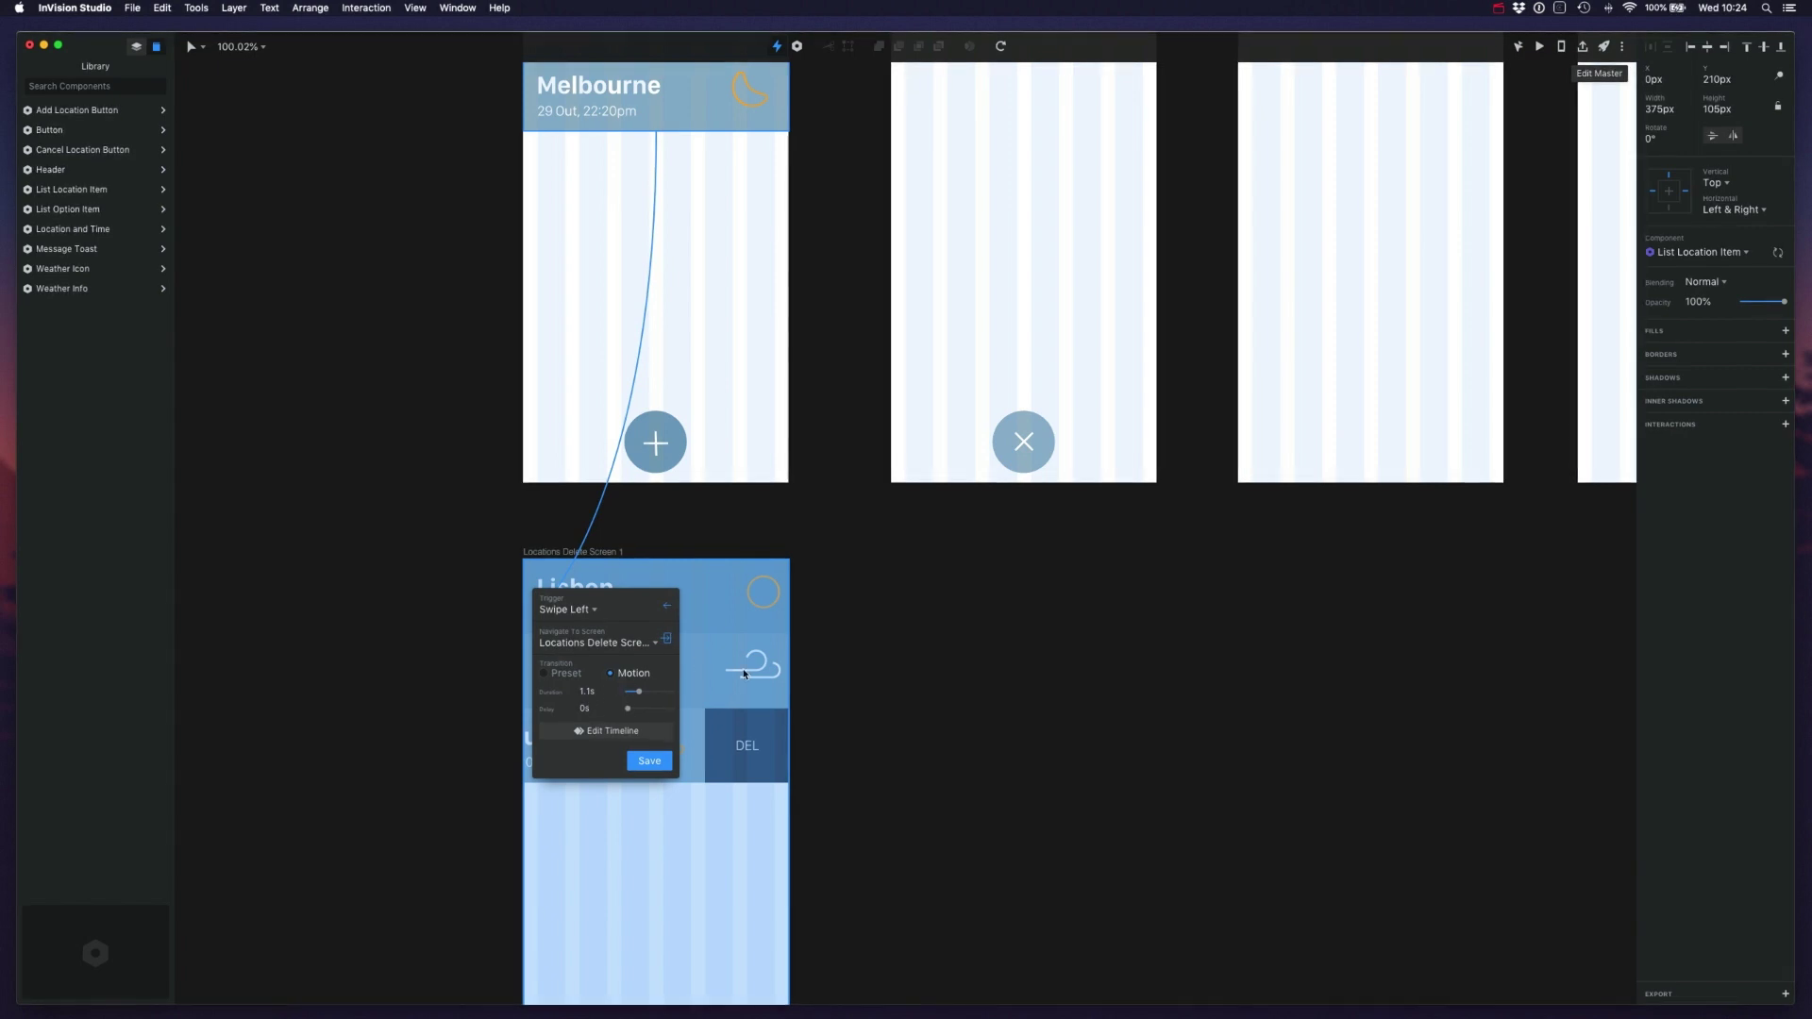
click(650, 761)
- Link the shifted Melbourne row back to Locations Screen with a Swipe Right trigger
scroll(725, 676, down, 5)
click(671, 552)
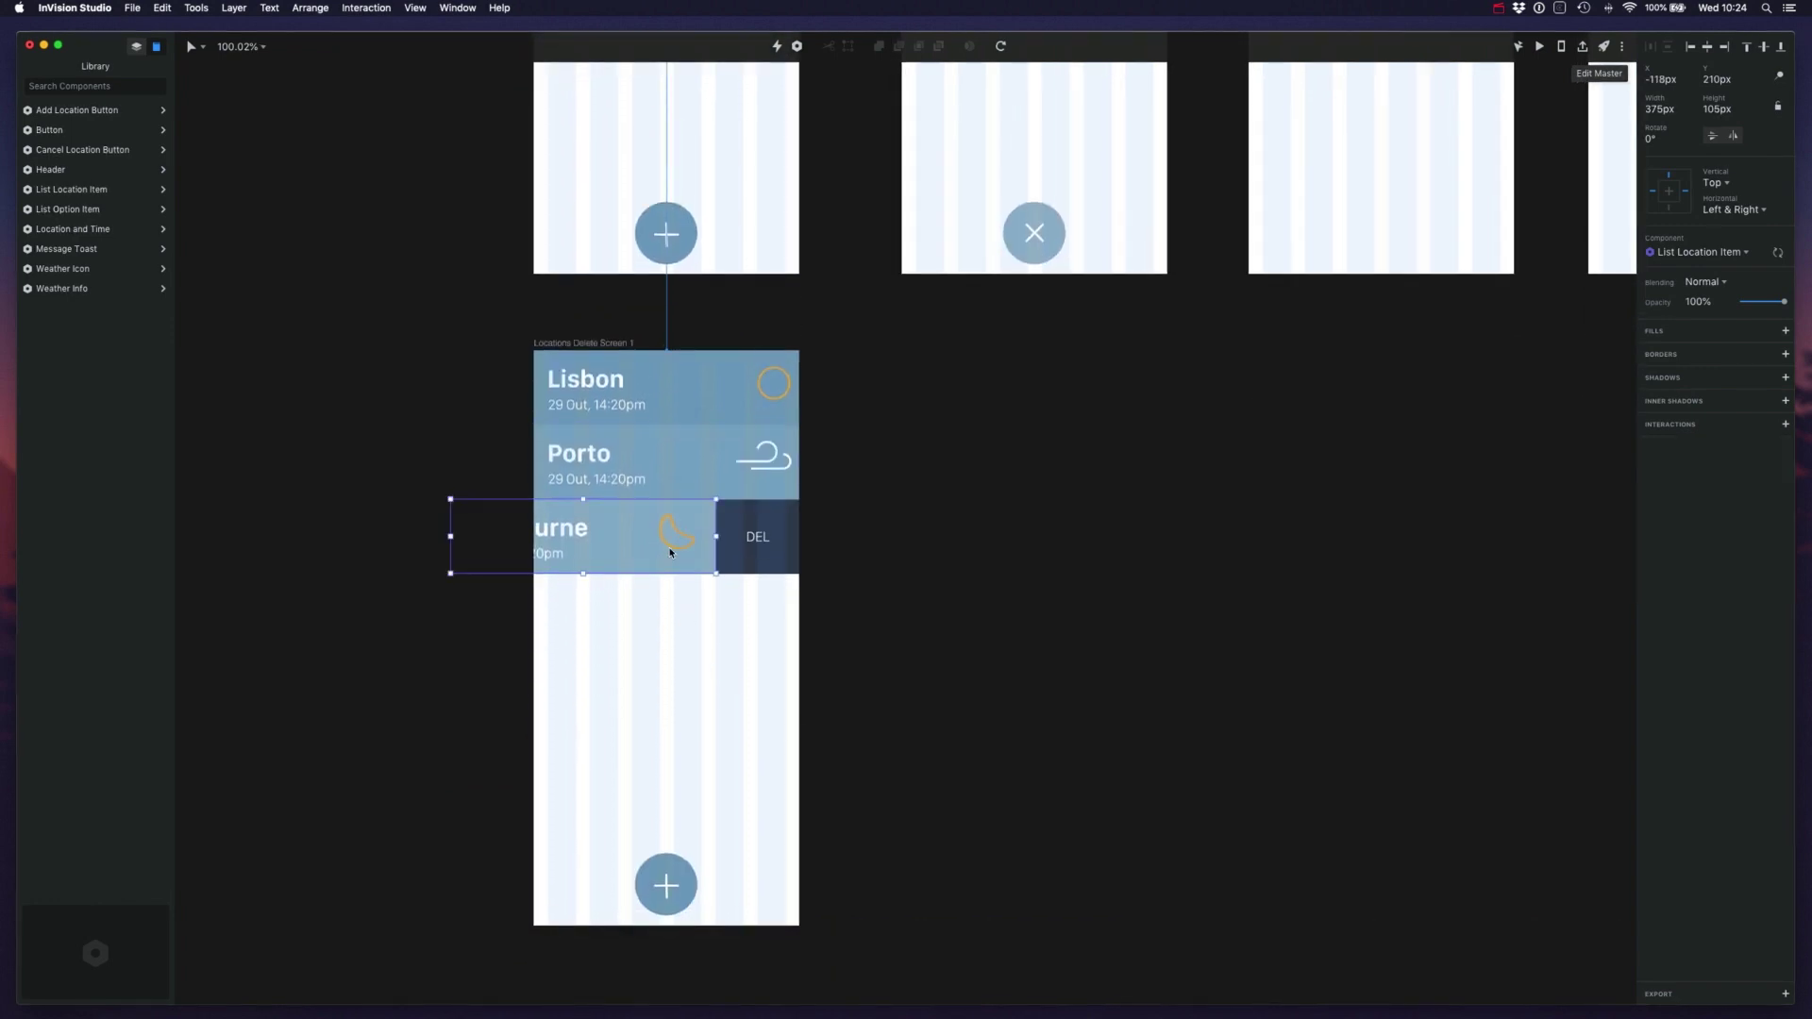
drag(440, 424, 614, 170)
click(622, 113)
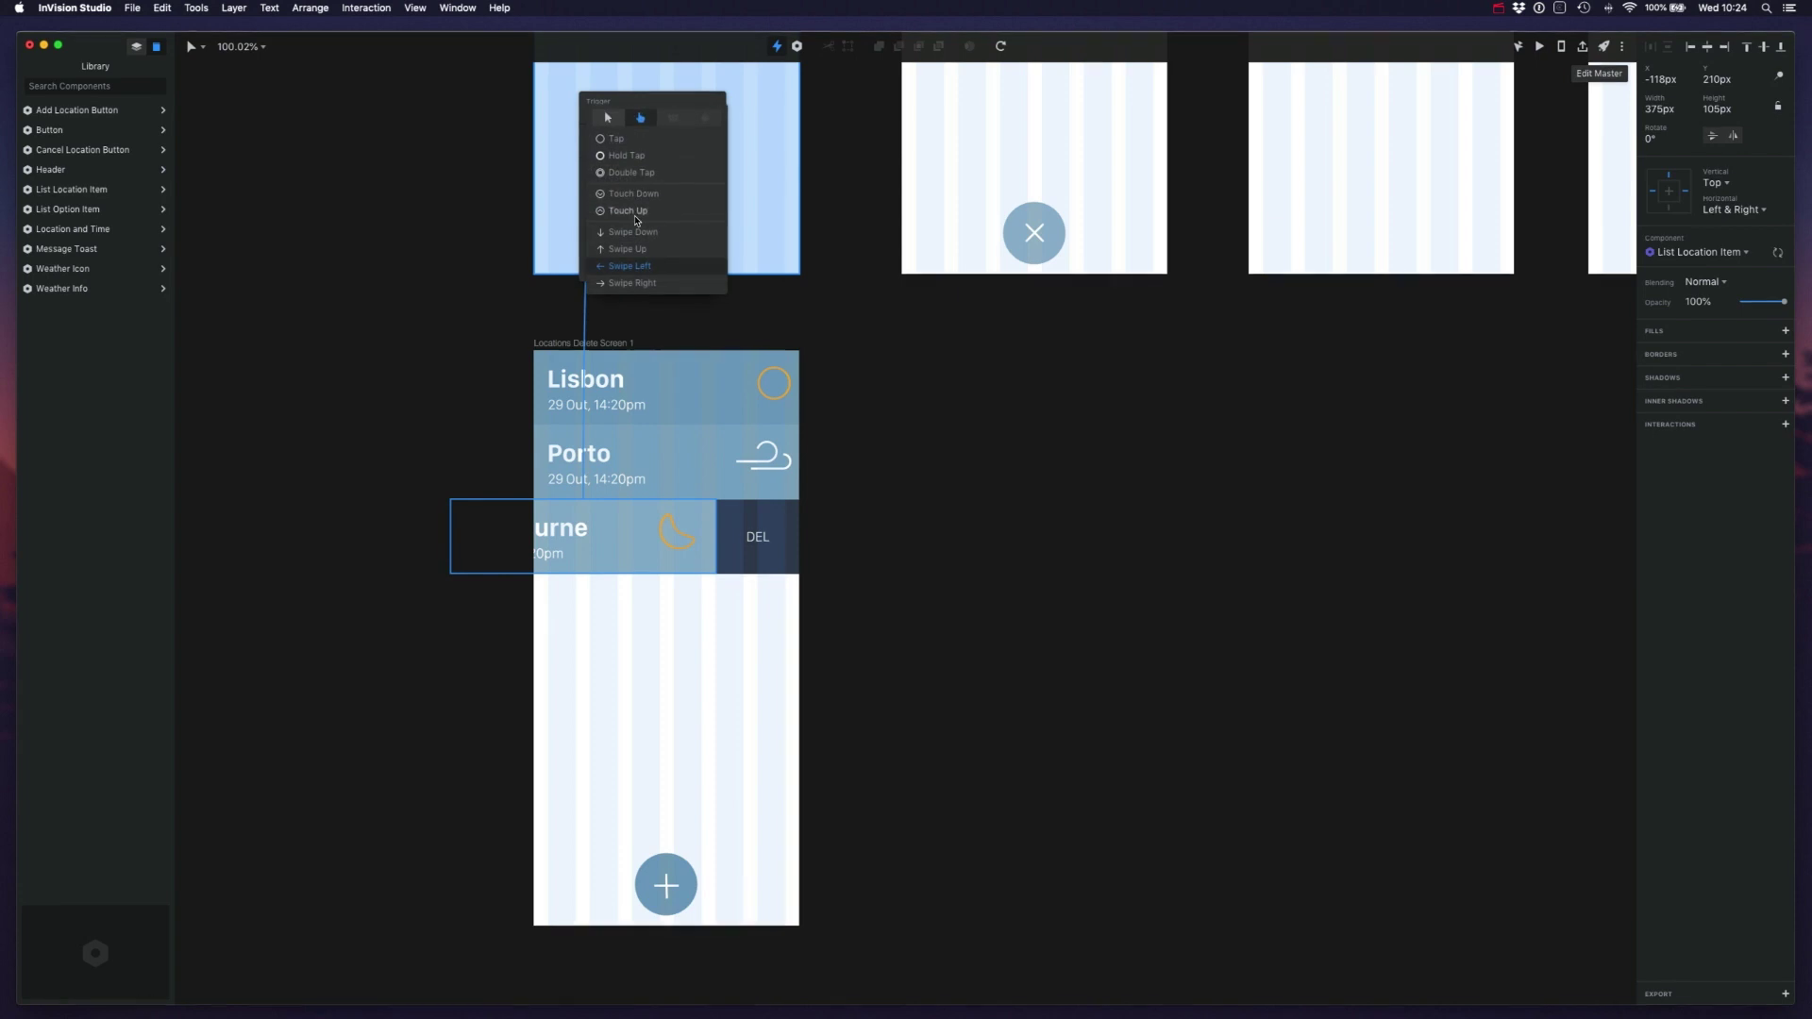
click(630, 281)
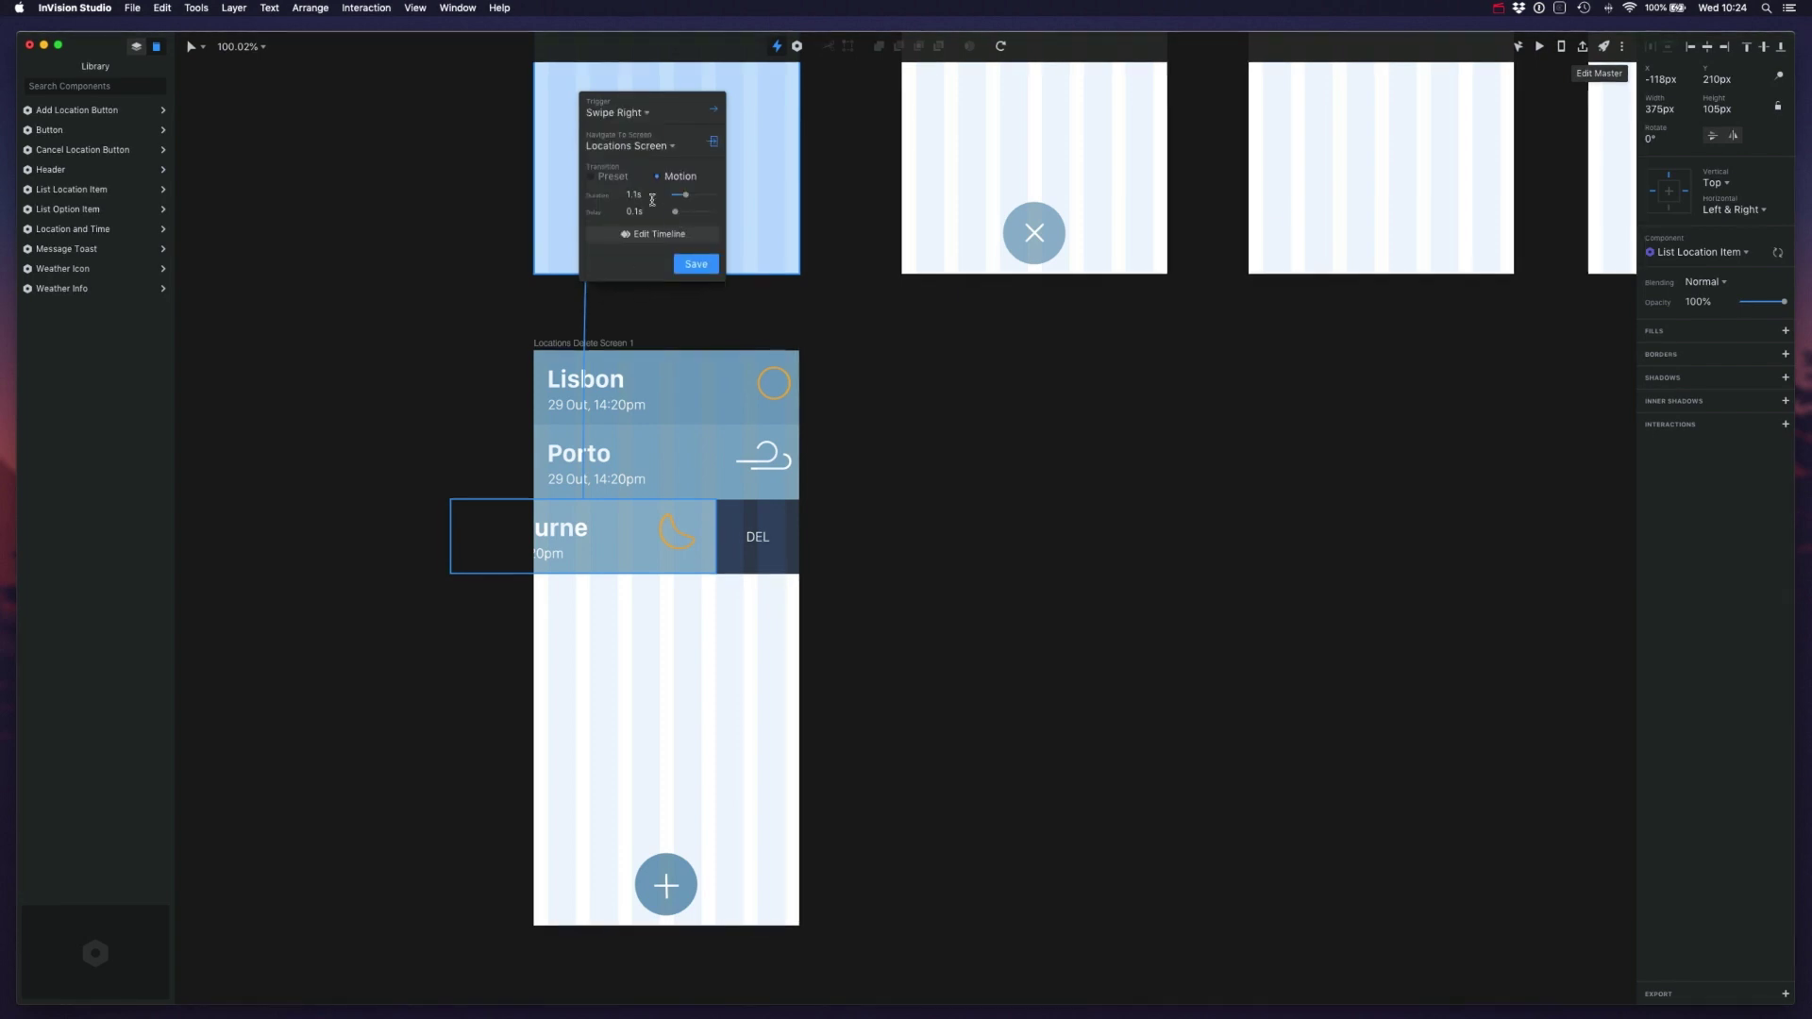
click(696, 264)
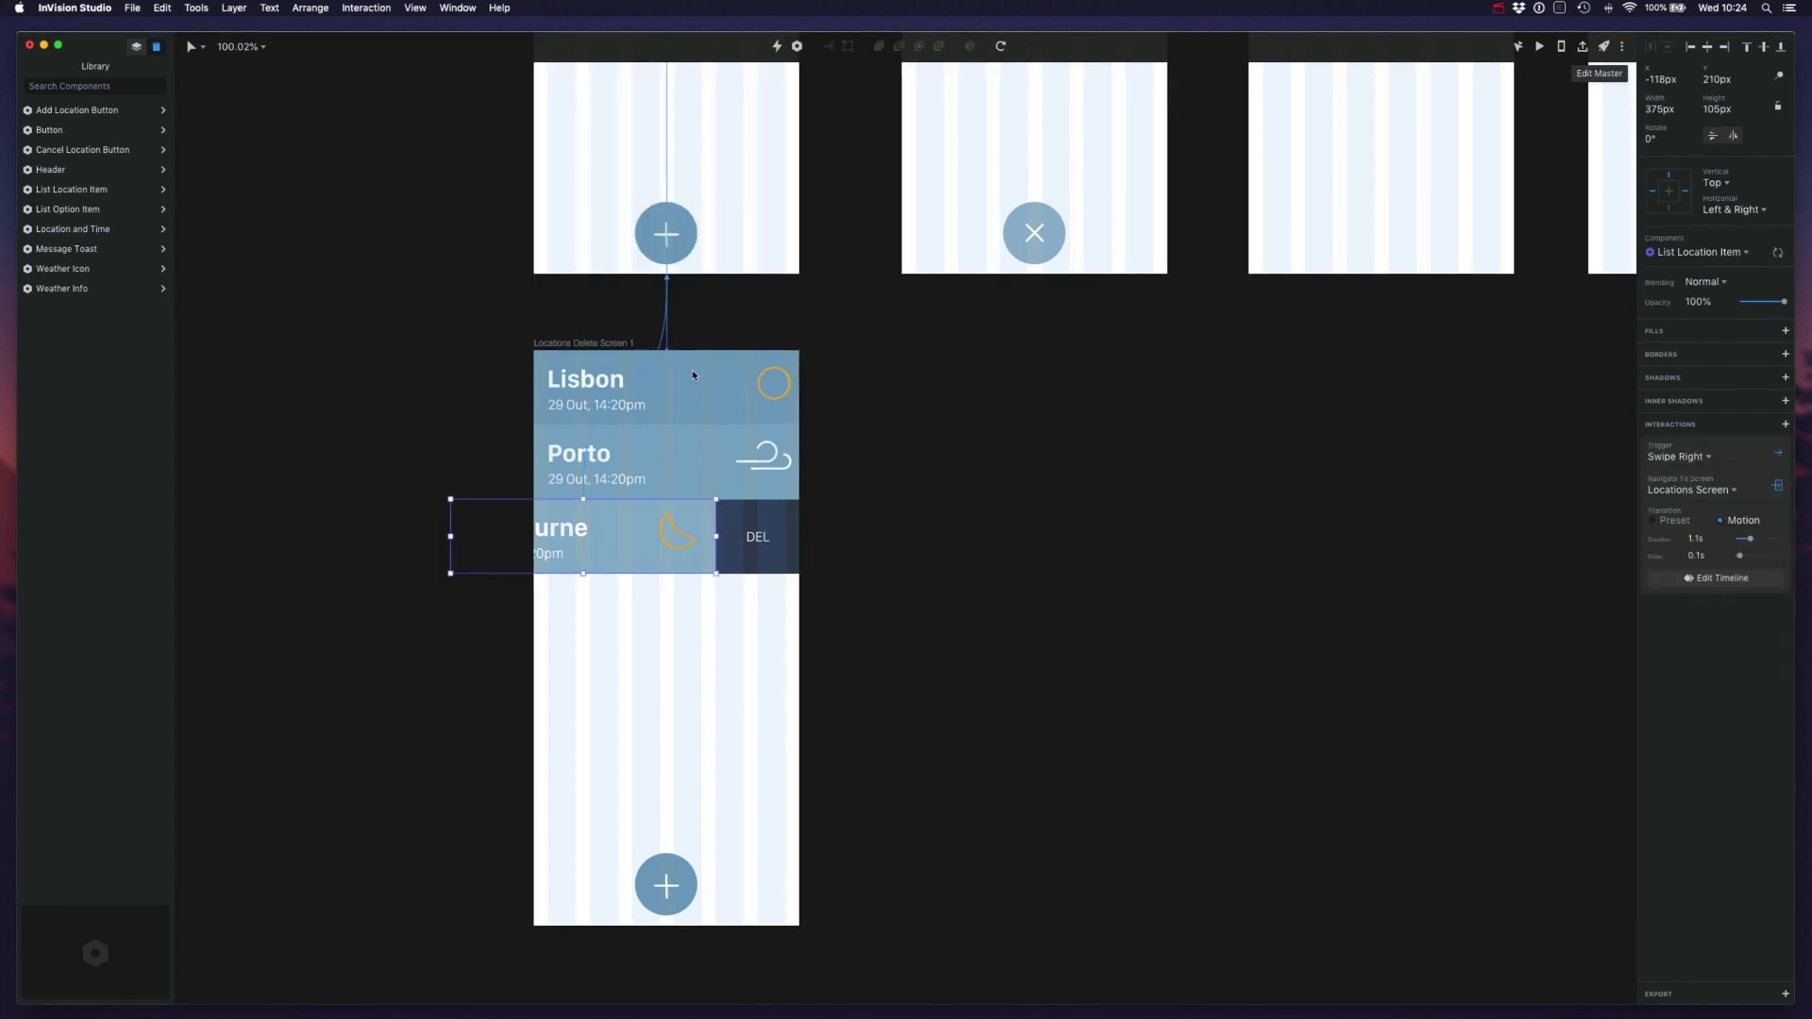
- Preview the prototype starting from Locations Screen
click(843, 461)
scroll(809, 396, up, 5)
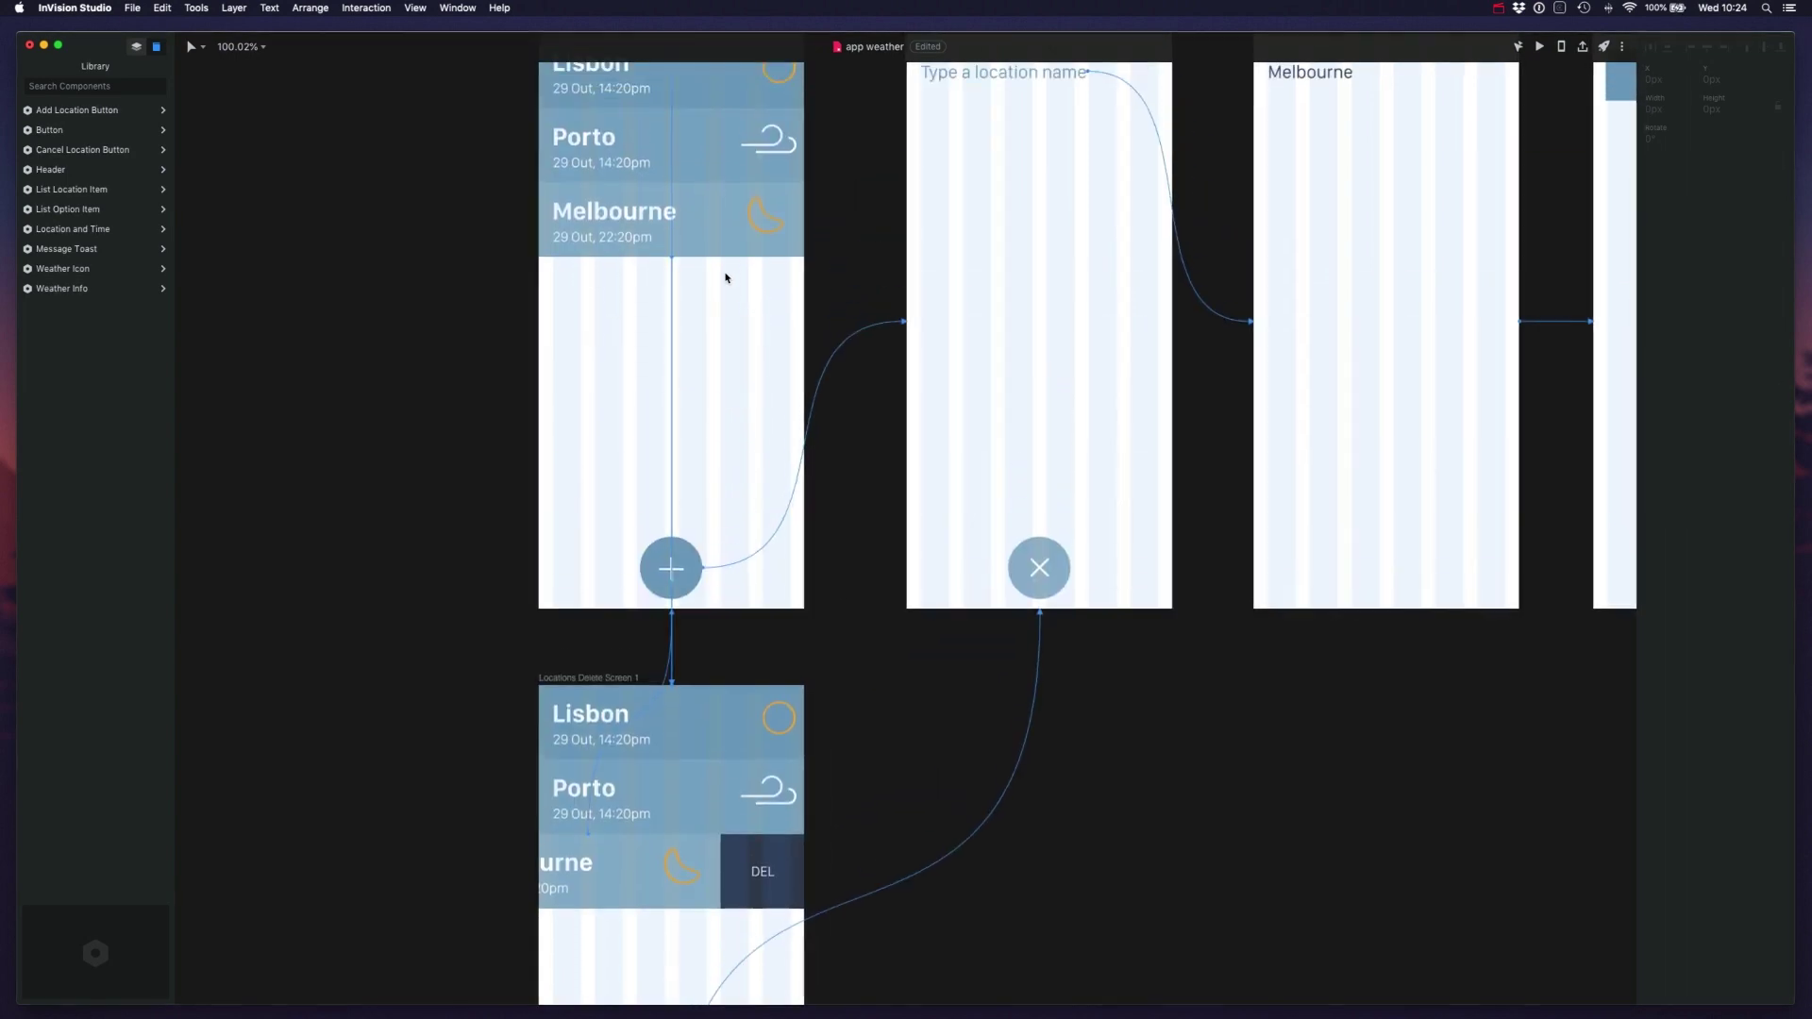
scroll(628, 328, up, 3)
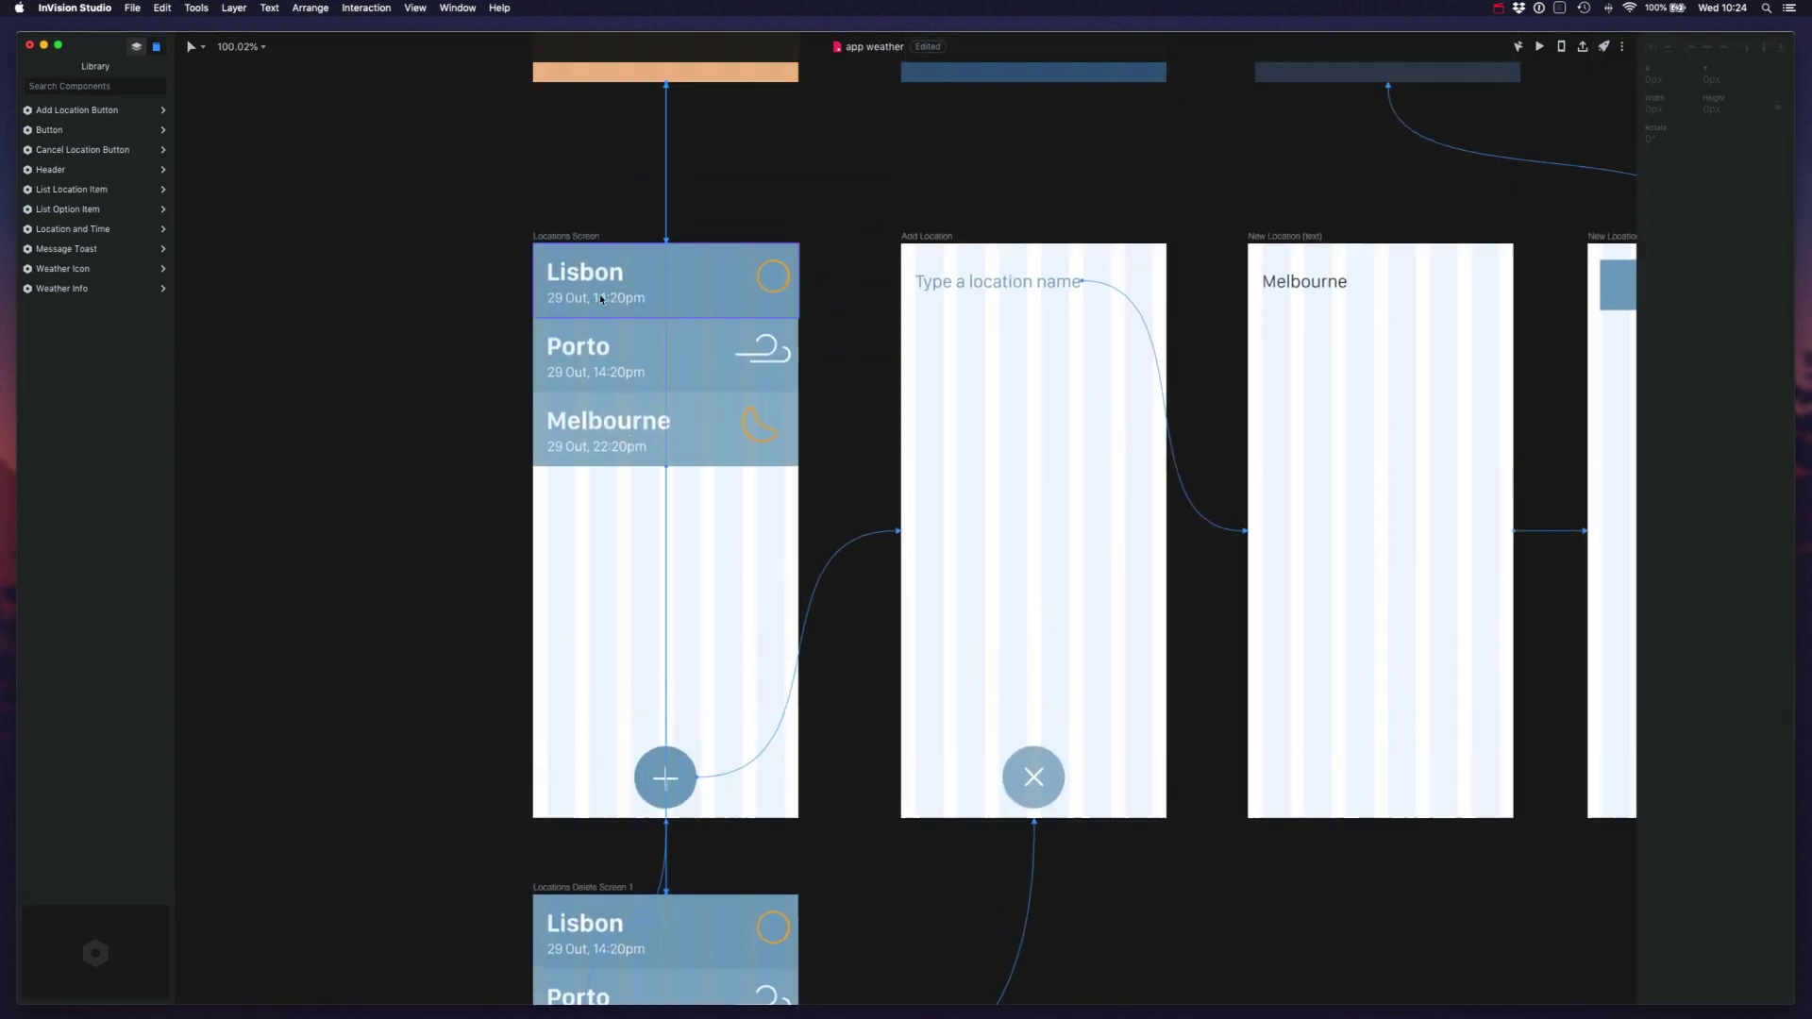
click(634, 237)
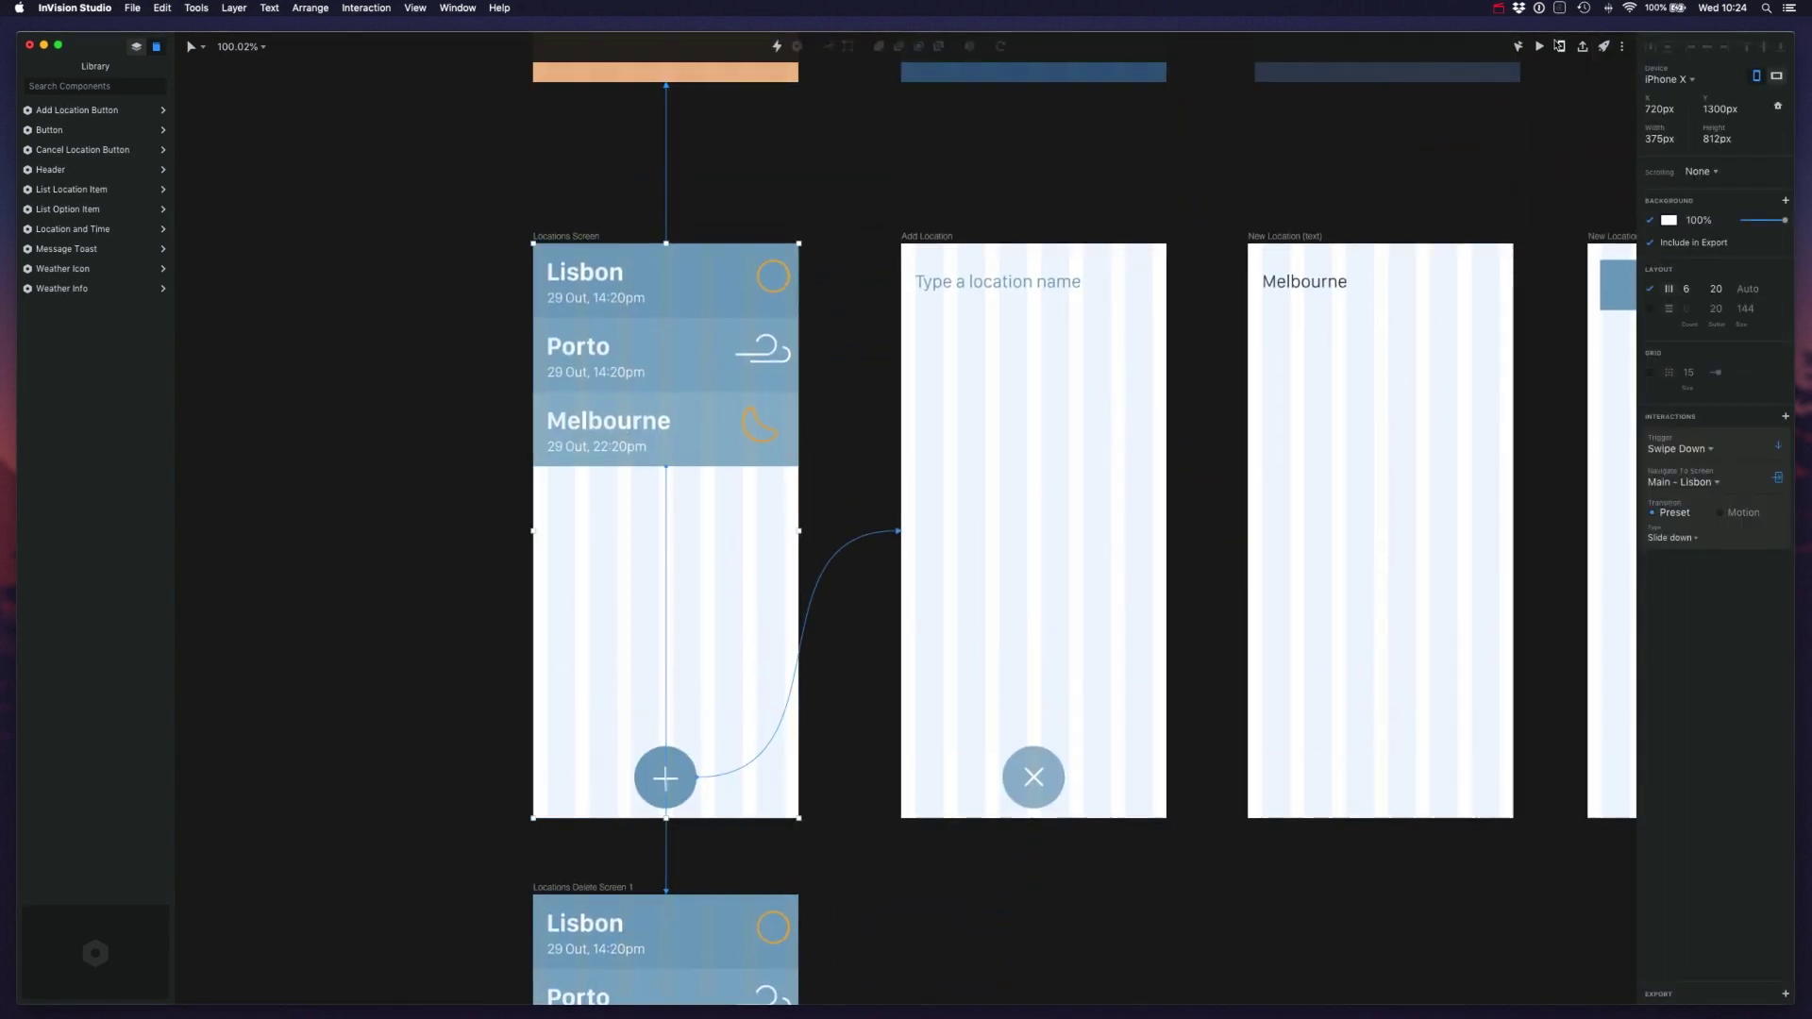
key(super+p)
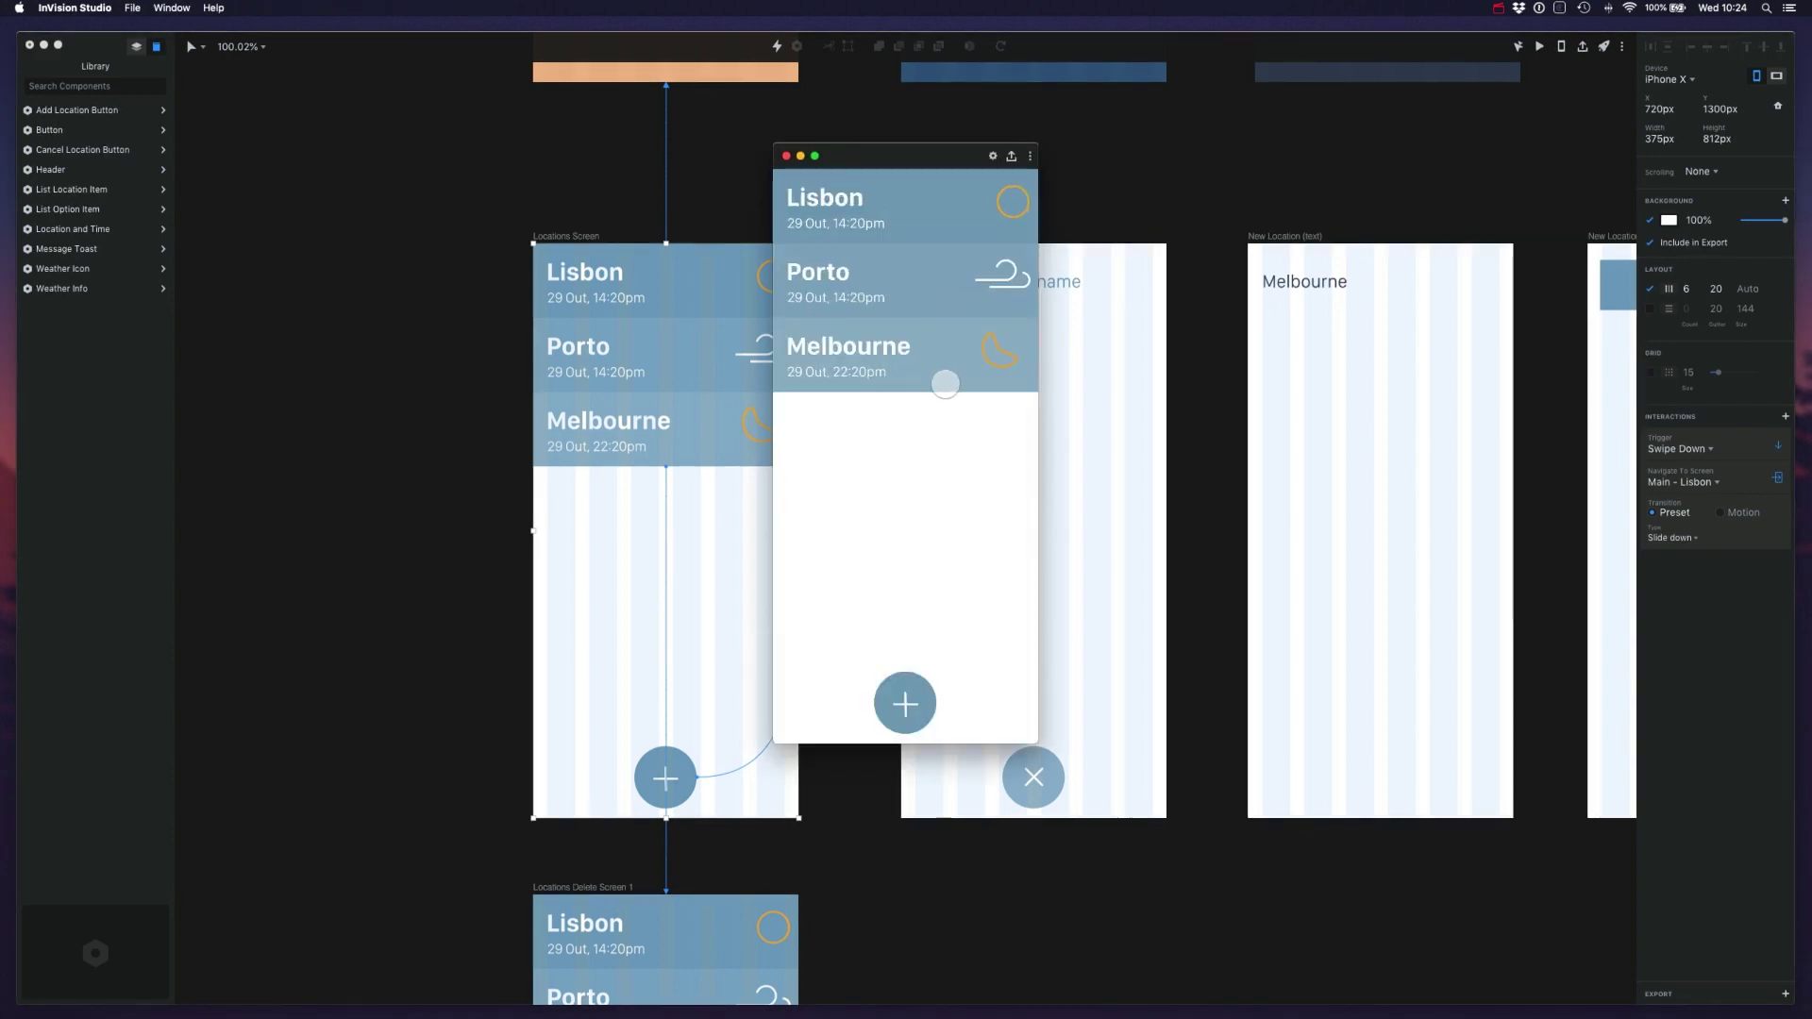
- Swipe Melbourne left in the preview to reveal DEL, then close the preview
drag(972, 367, 849, 364)
drag(959, 363, 788, 361)
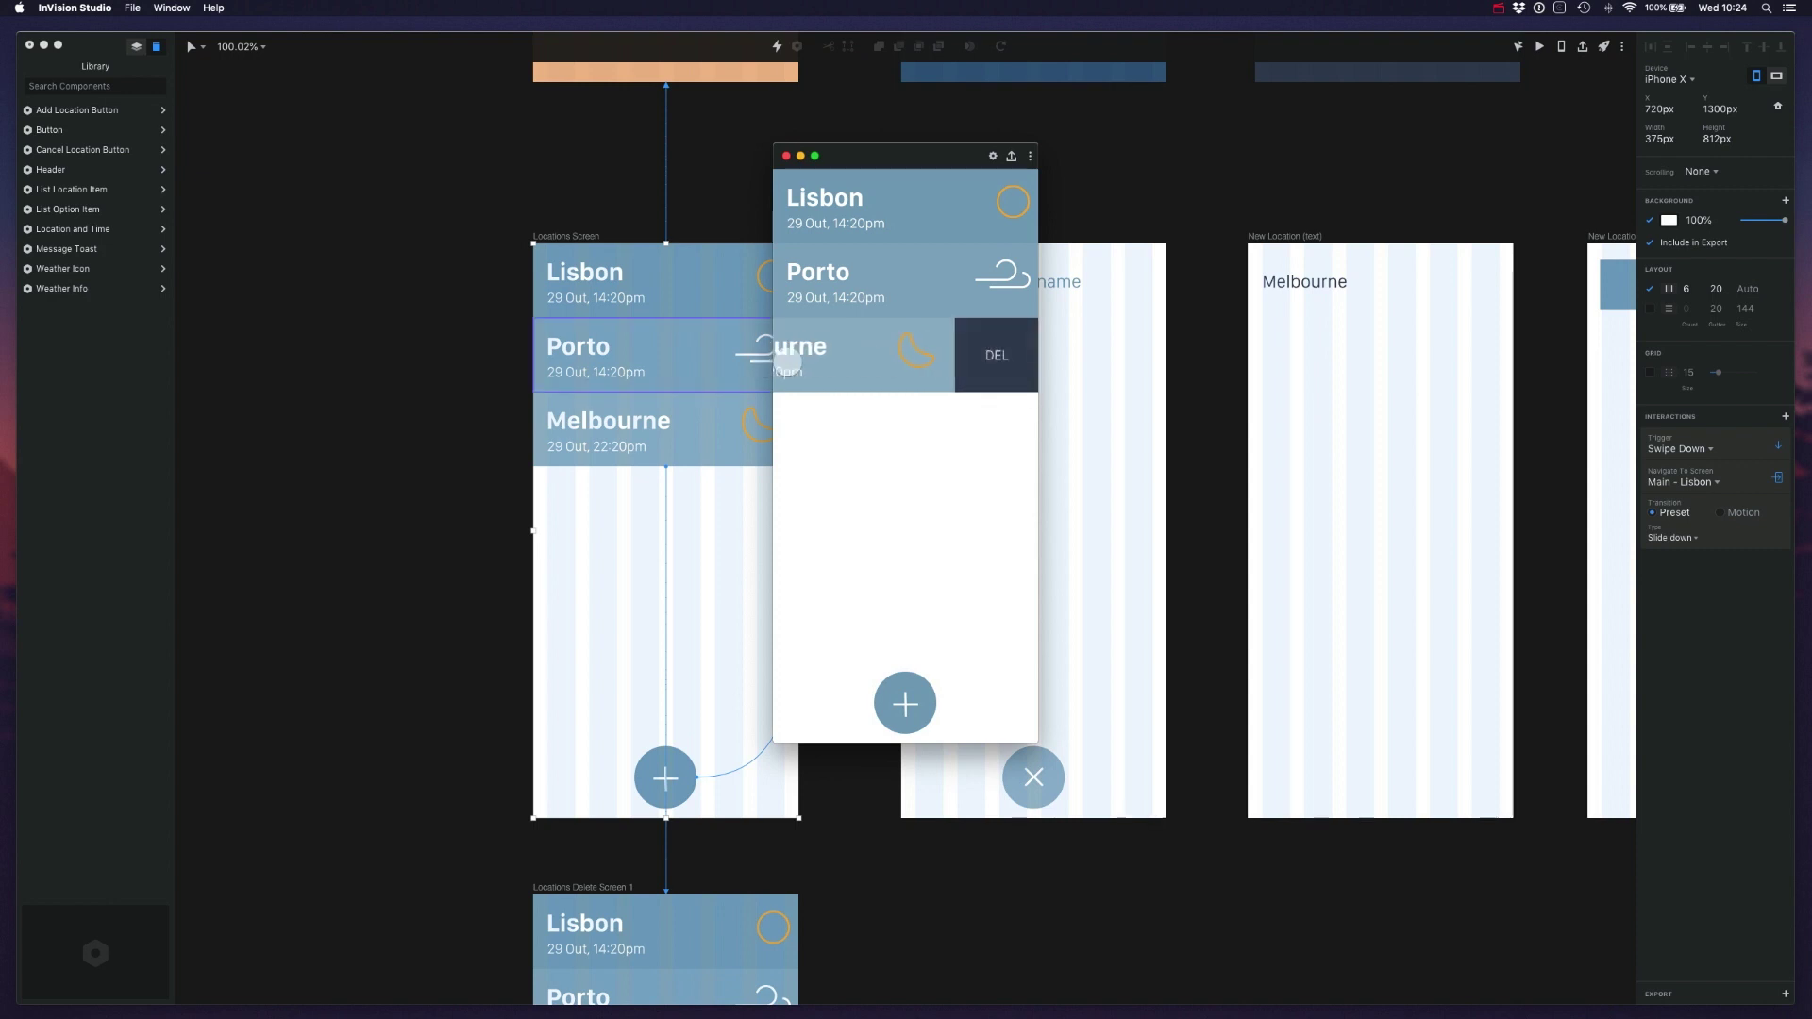
click(787, 157)
- Open the motion timeline for Melbourne's swipe-left transition from Locations Screen
scroll(466, 433, down, 5)
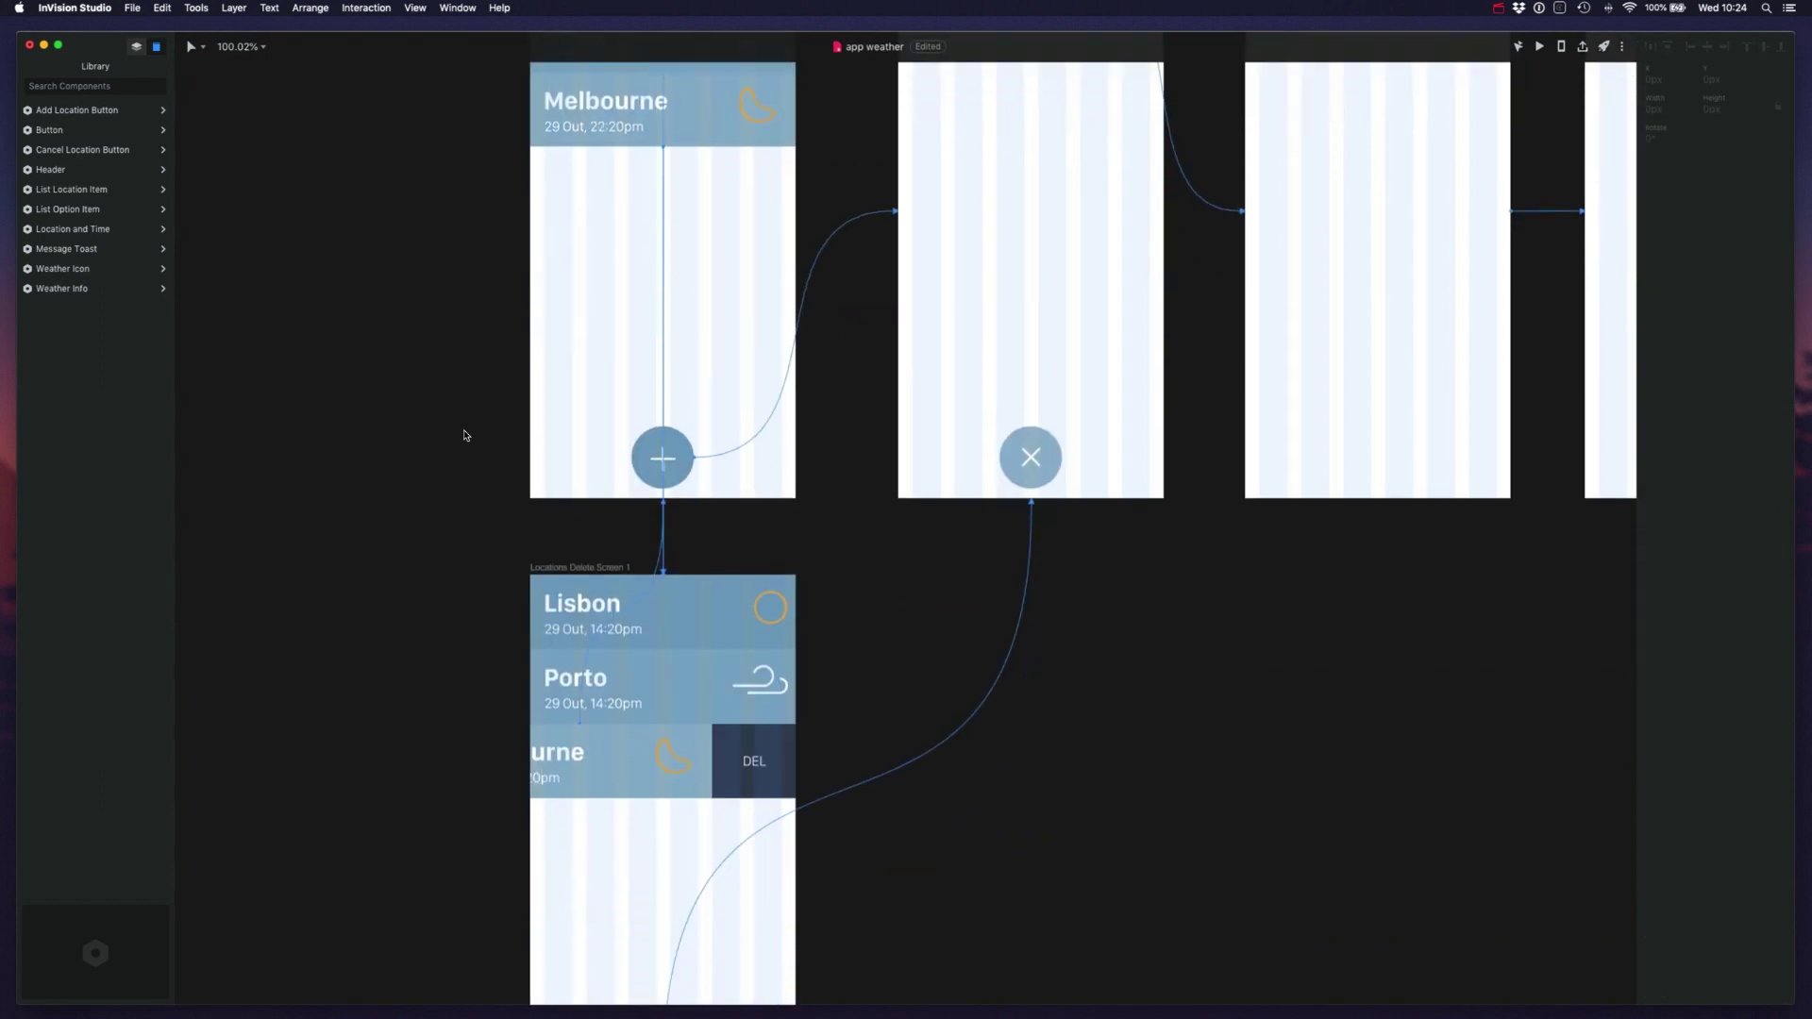
scroll(669, 460, up, 5)
click(704, 382)
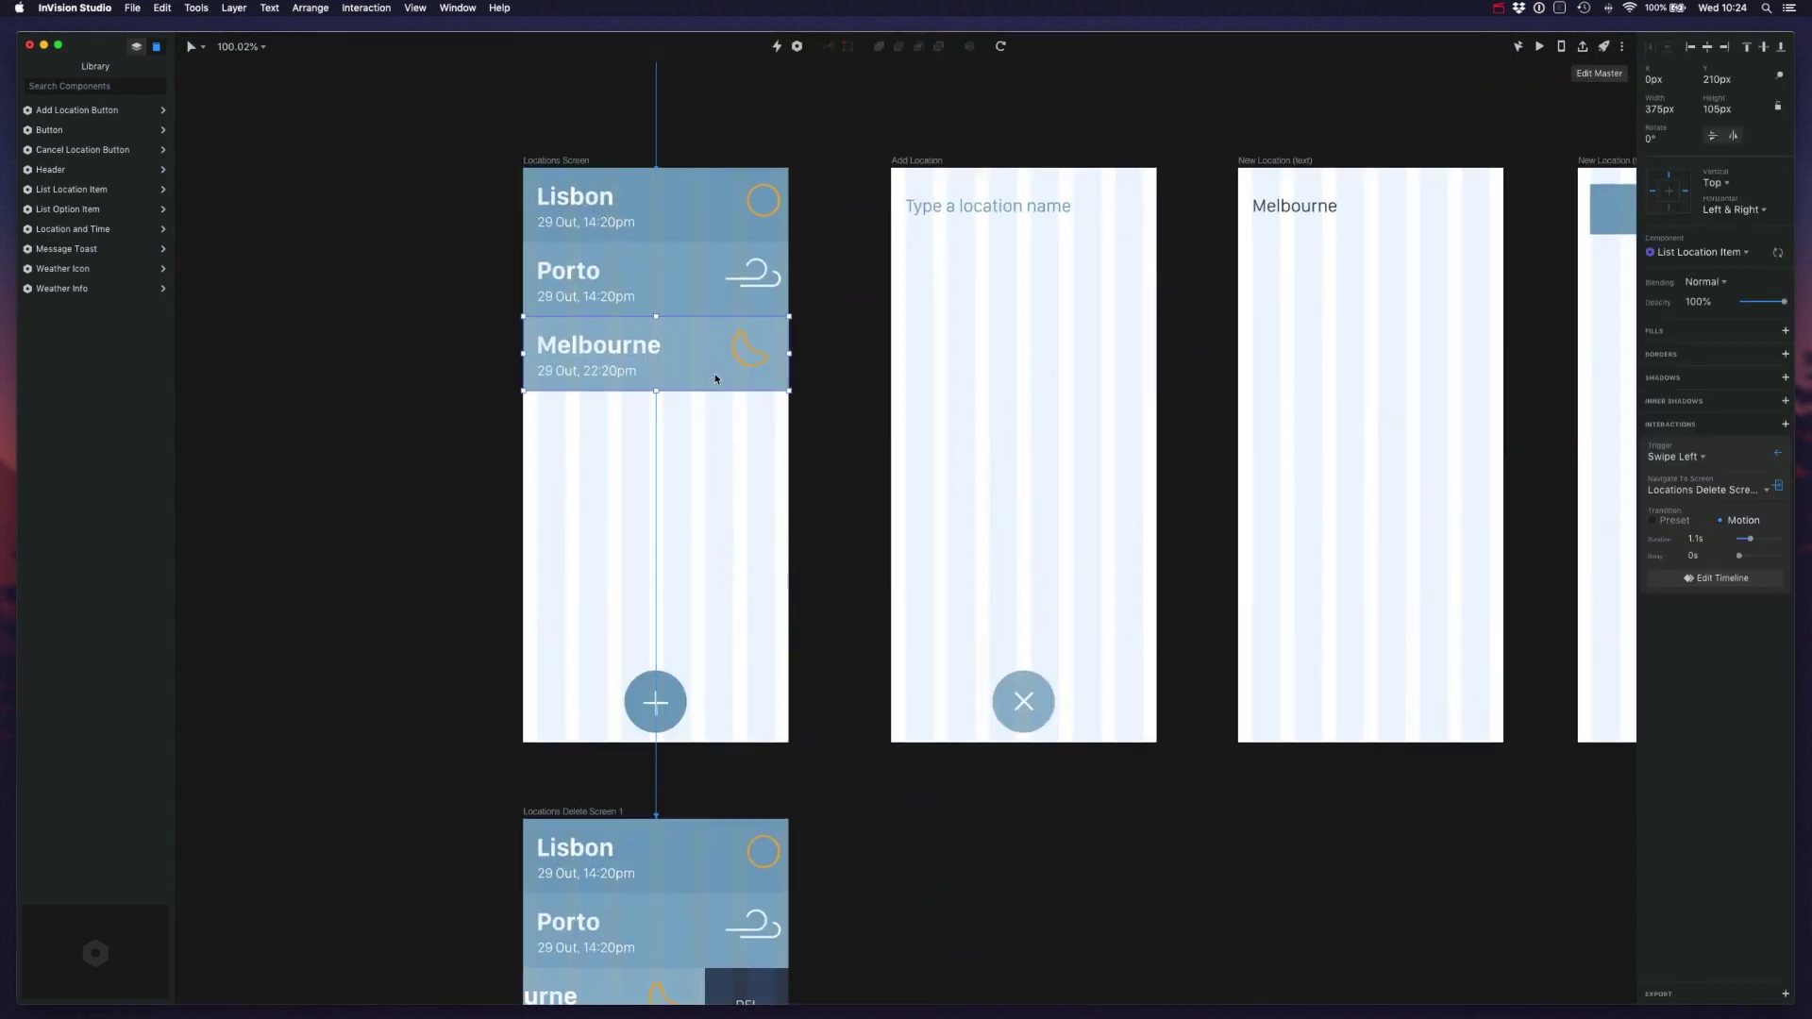
click(1718, 577)
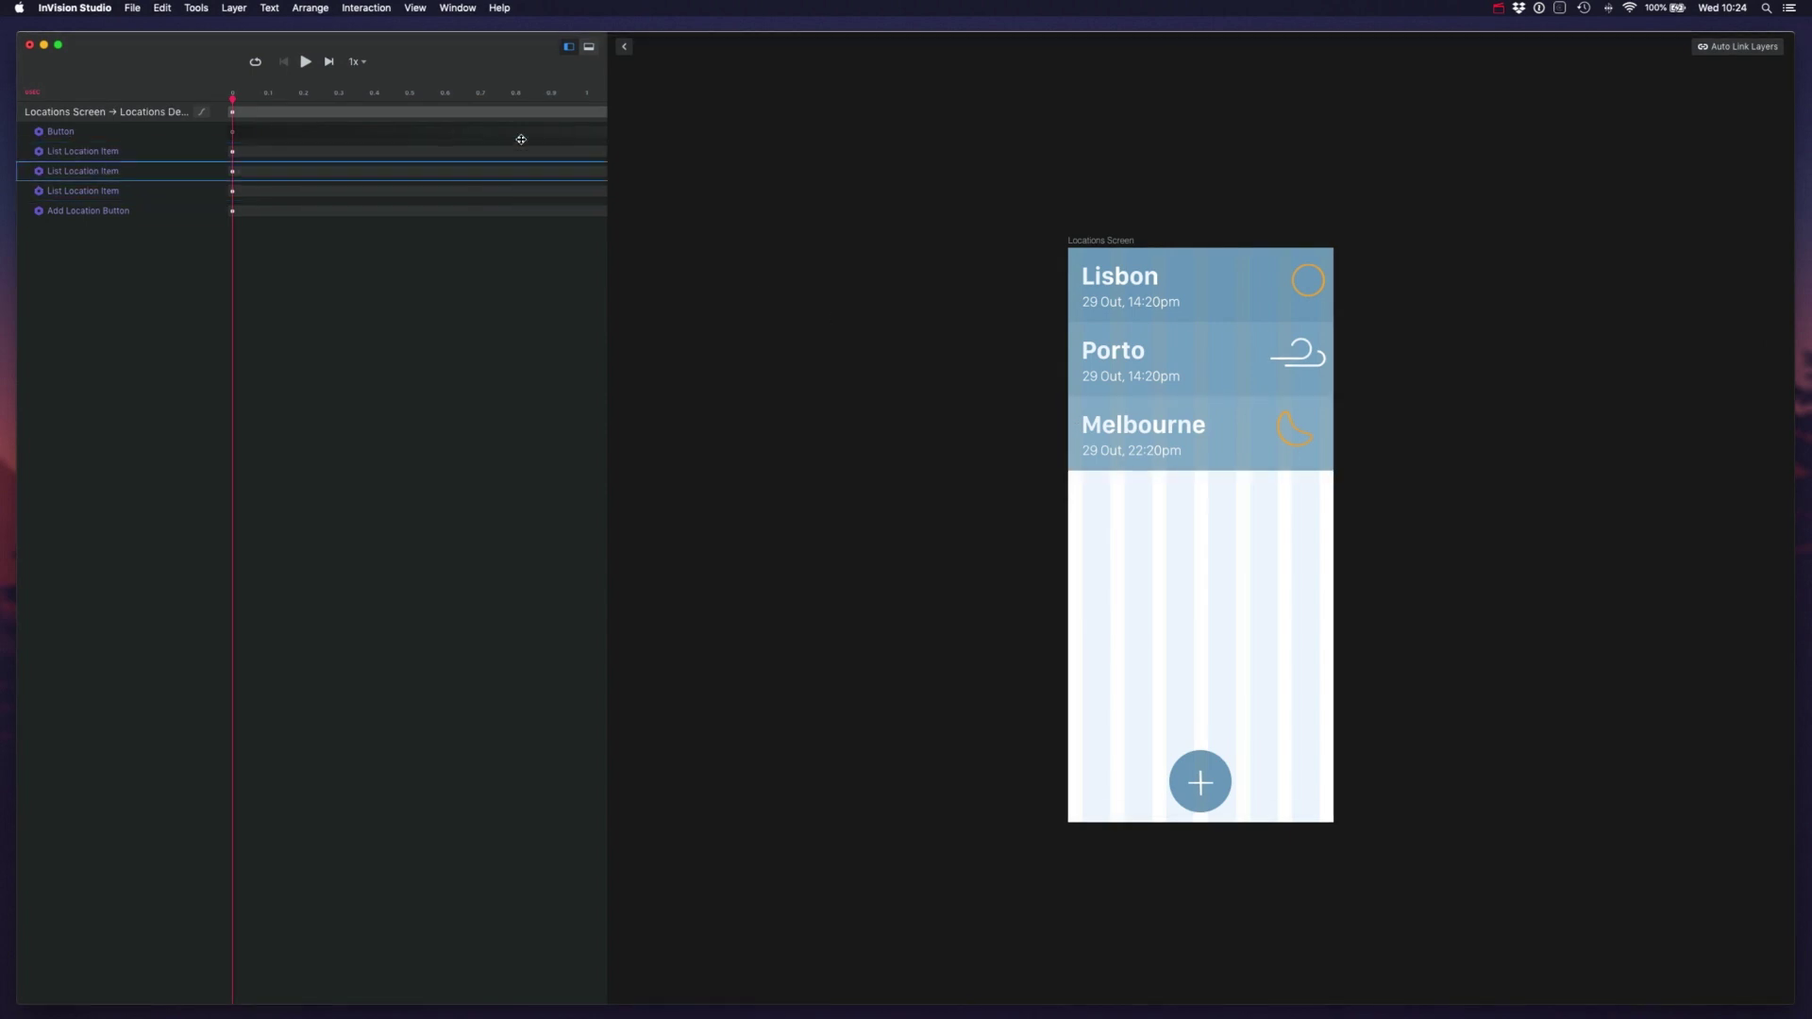
- Rescale the timeline, scrub to preview Melbourne sliding left to reveal DEL, then return to the canvas
mouse_move(565, 90)
mouse_down()
mouse_move(524, 111)
mouse_move(567, 109)
mouse_up()
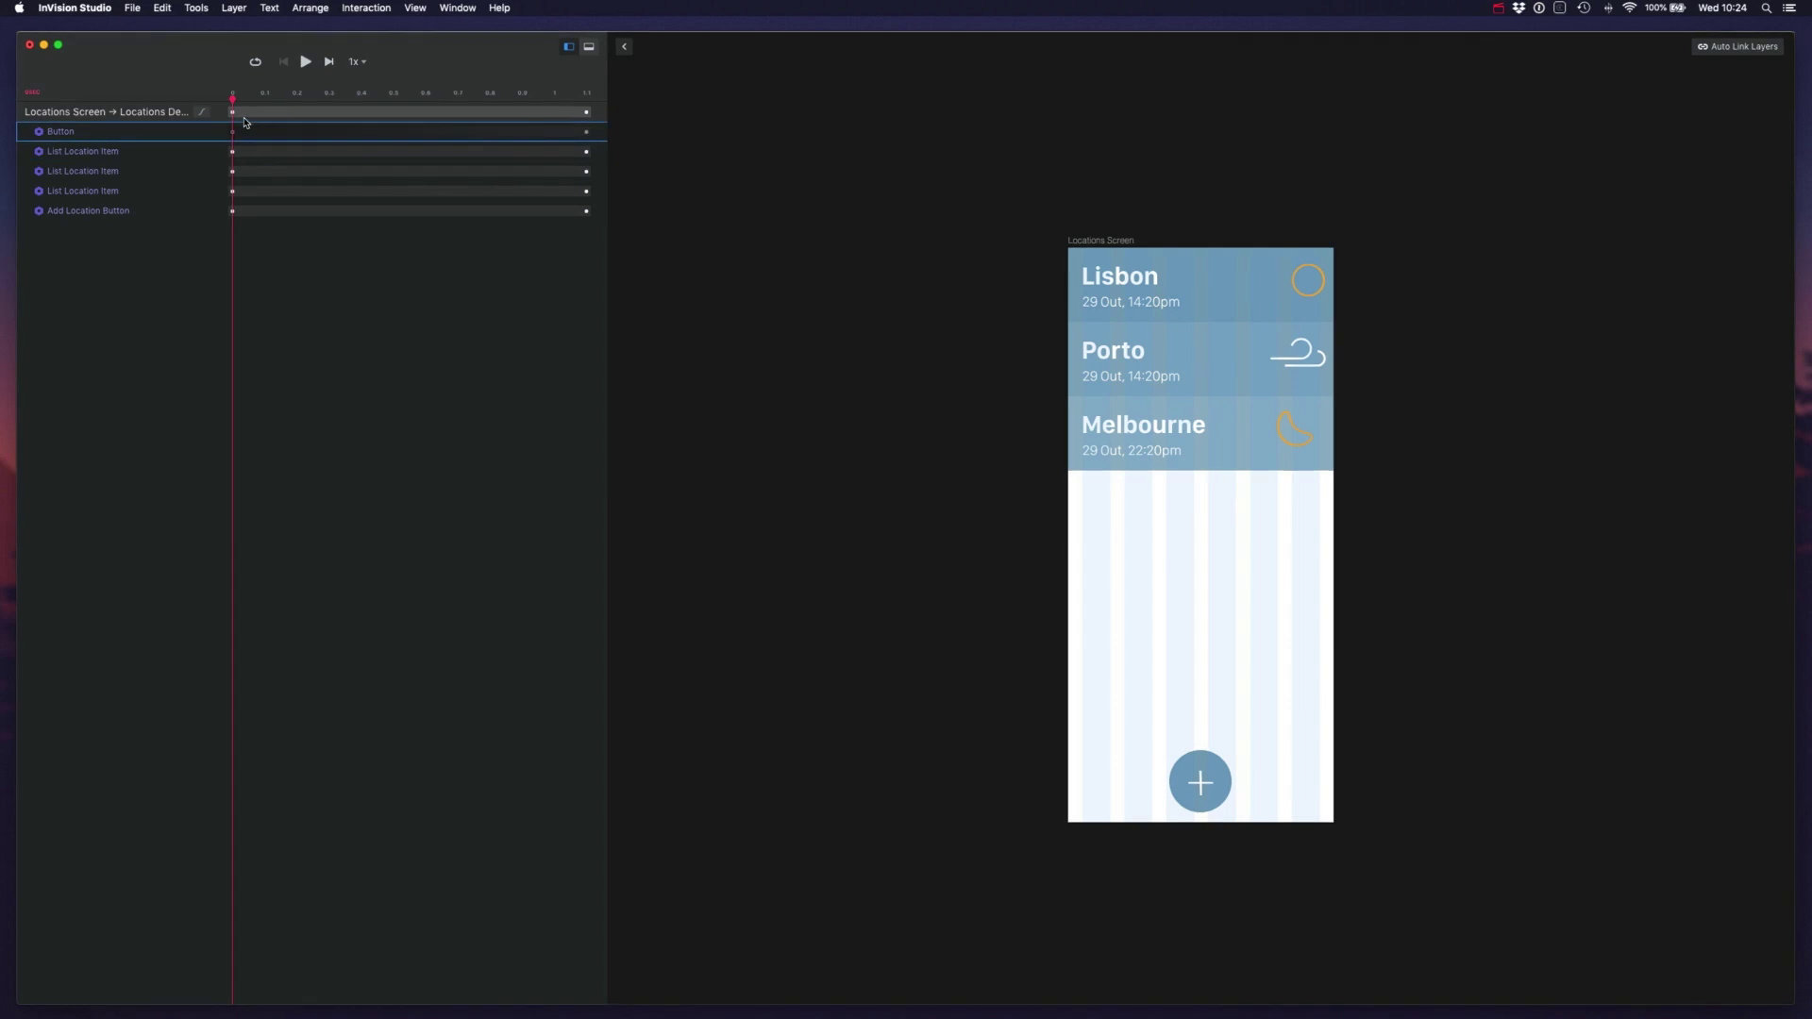
drag(234, 98, 538, 109)
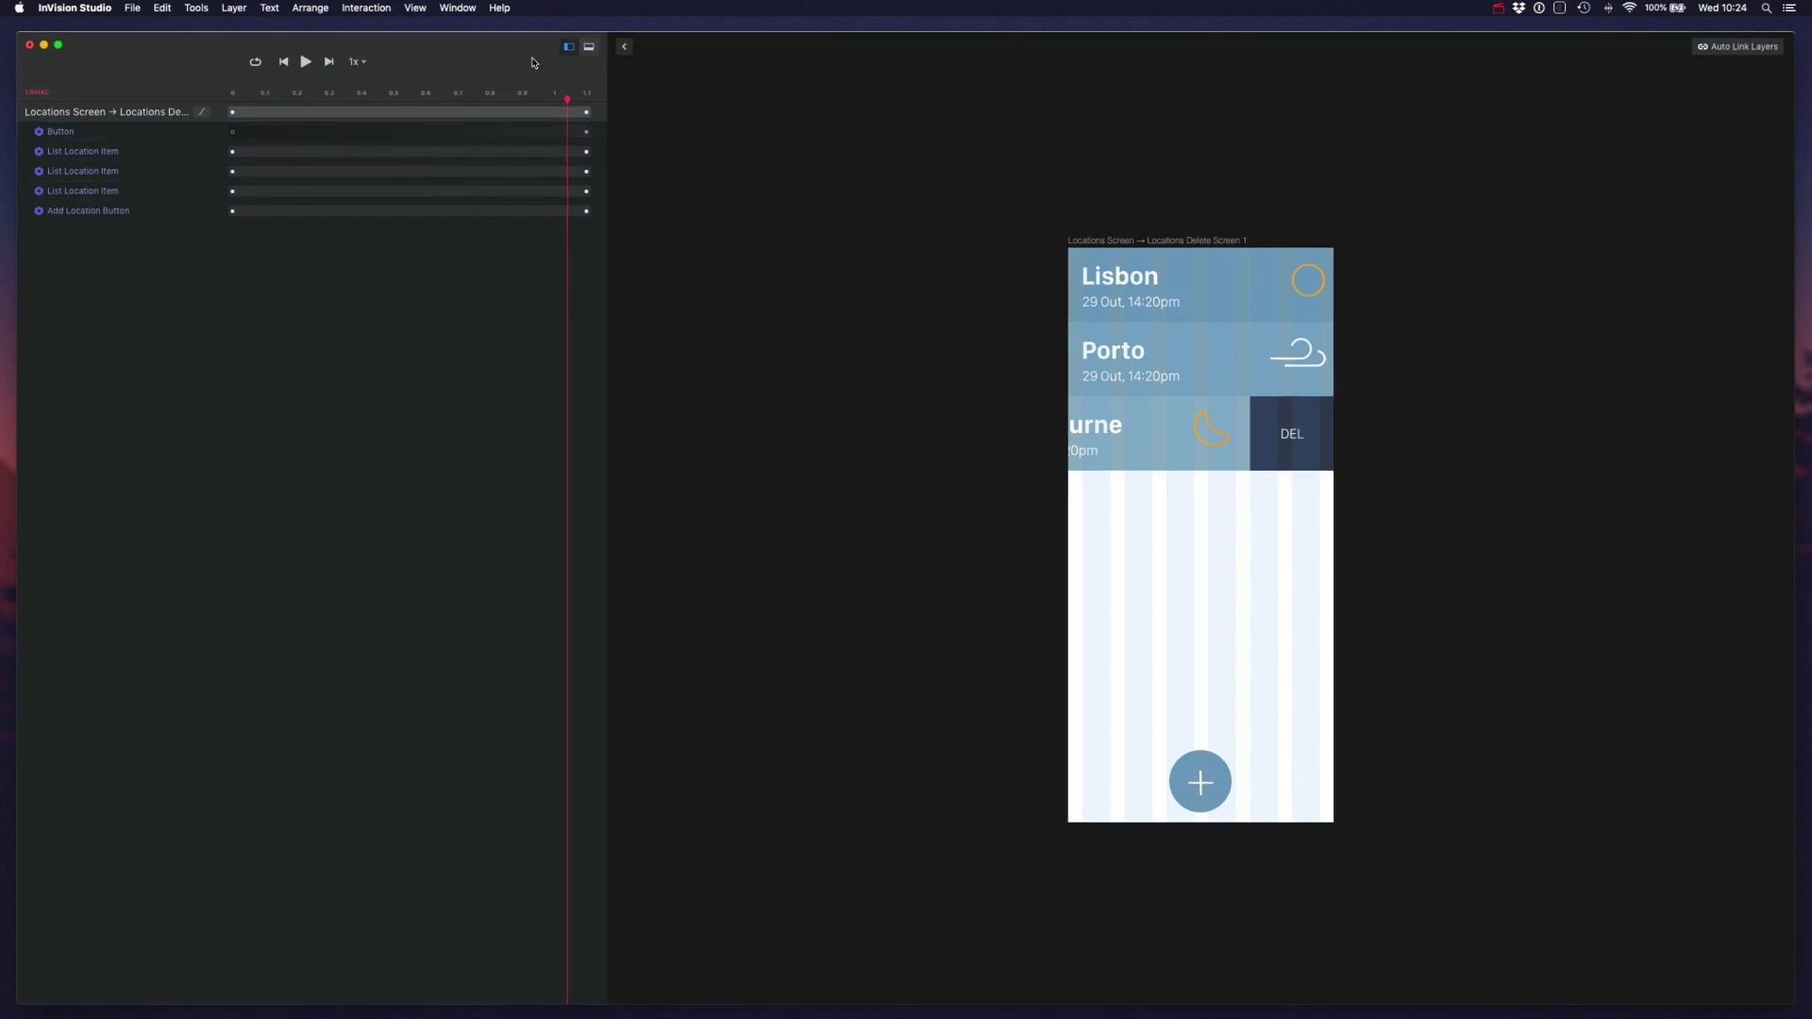
click(624, 46)
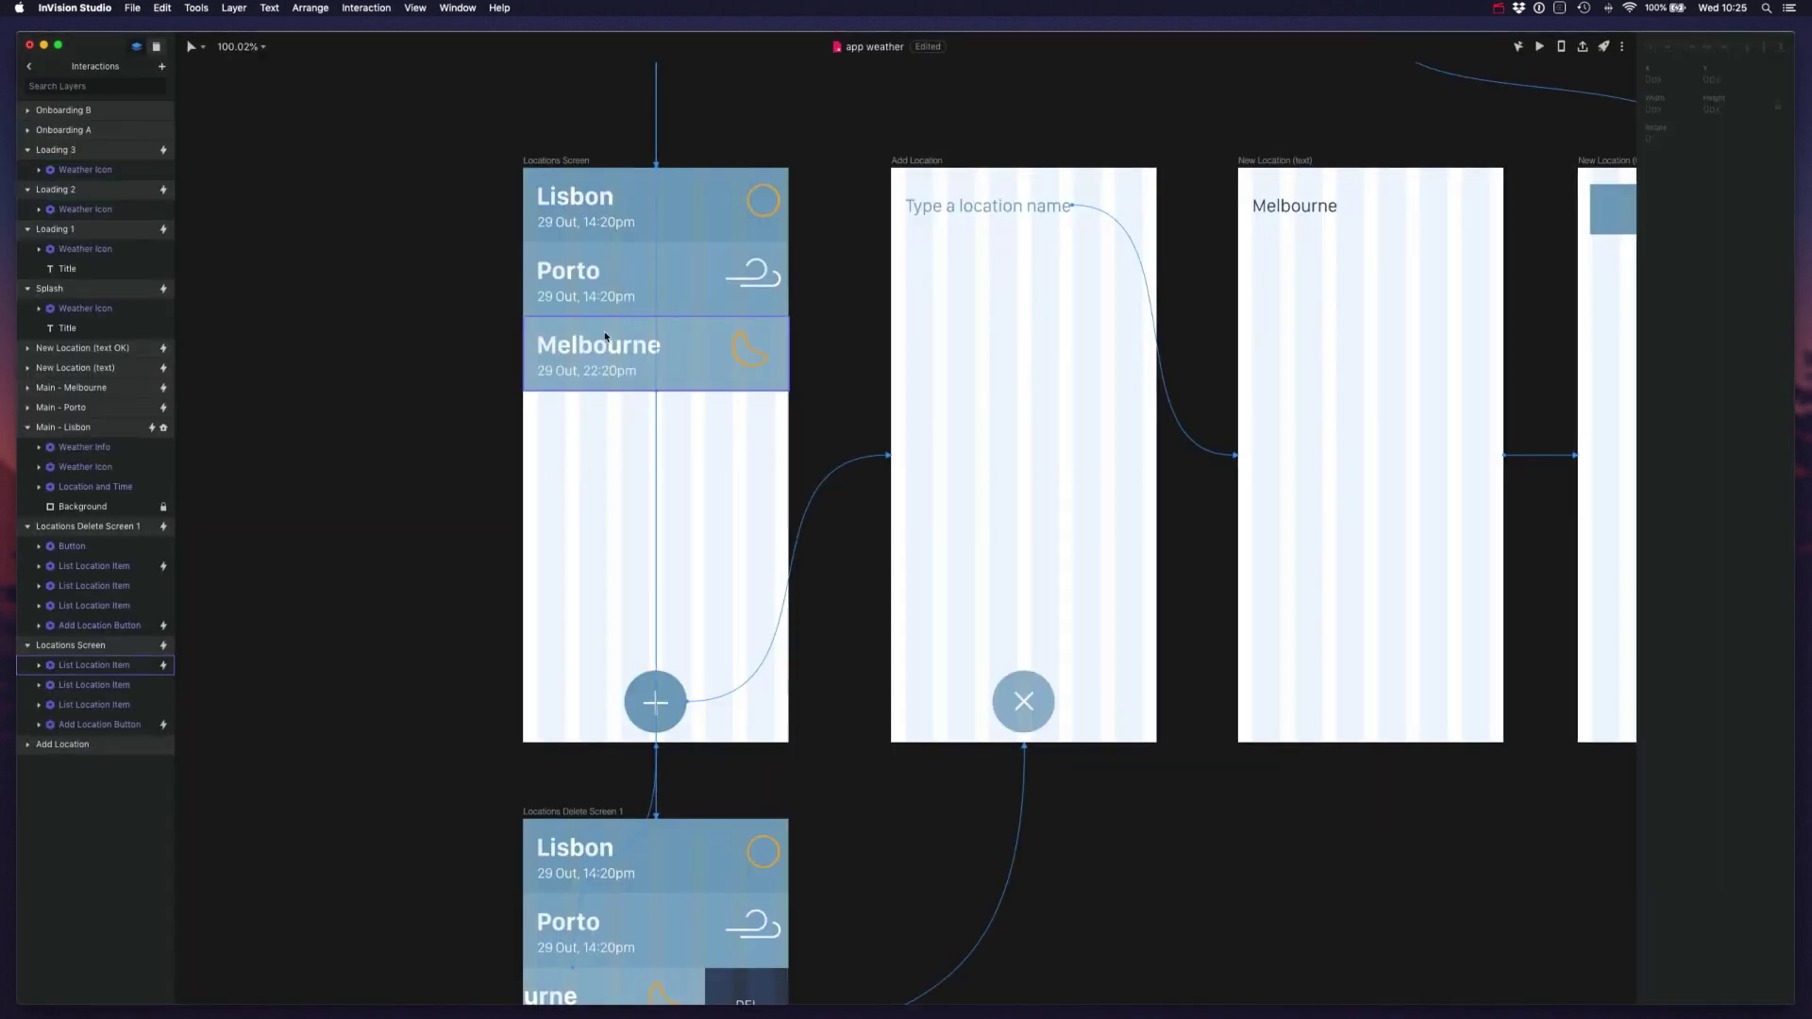
- Paste a copy of Delete Screen 1's DEL button into Locations Screen and move it to X 375px beside Melbourne
scroll(605, 337, down, 5)
click(737, 559)
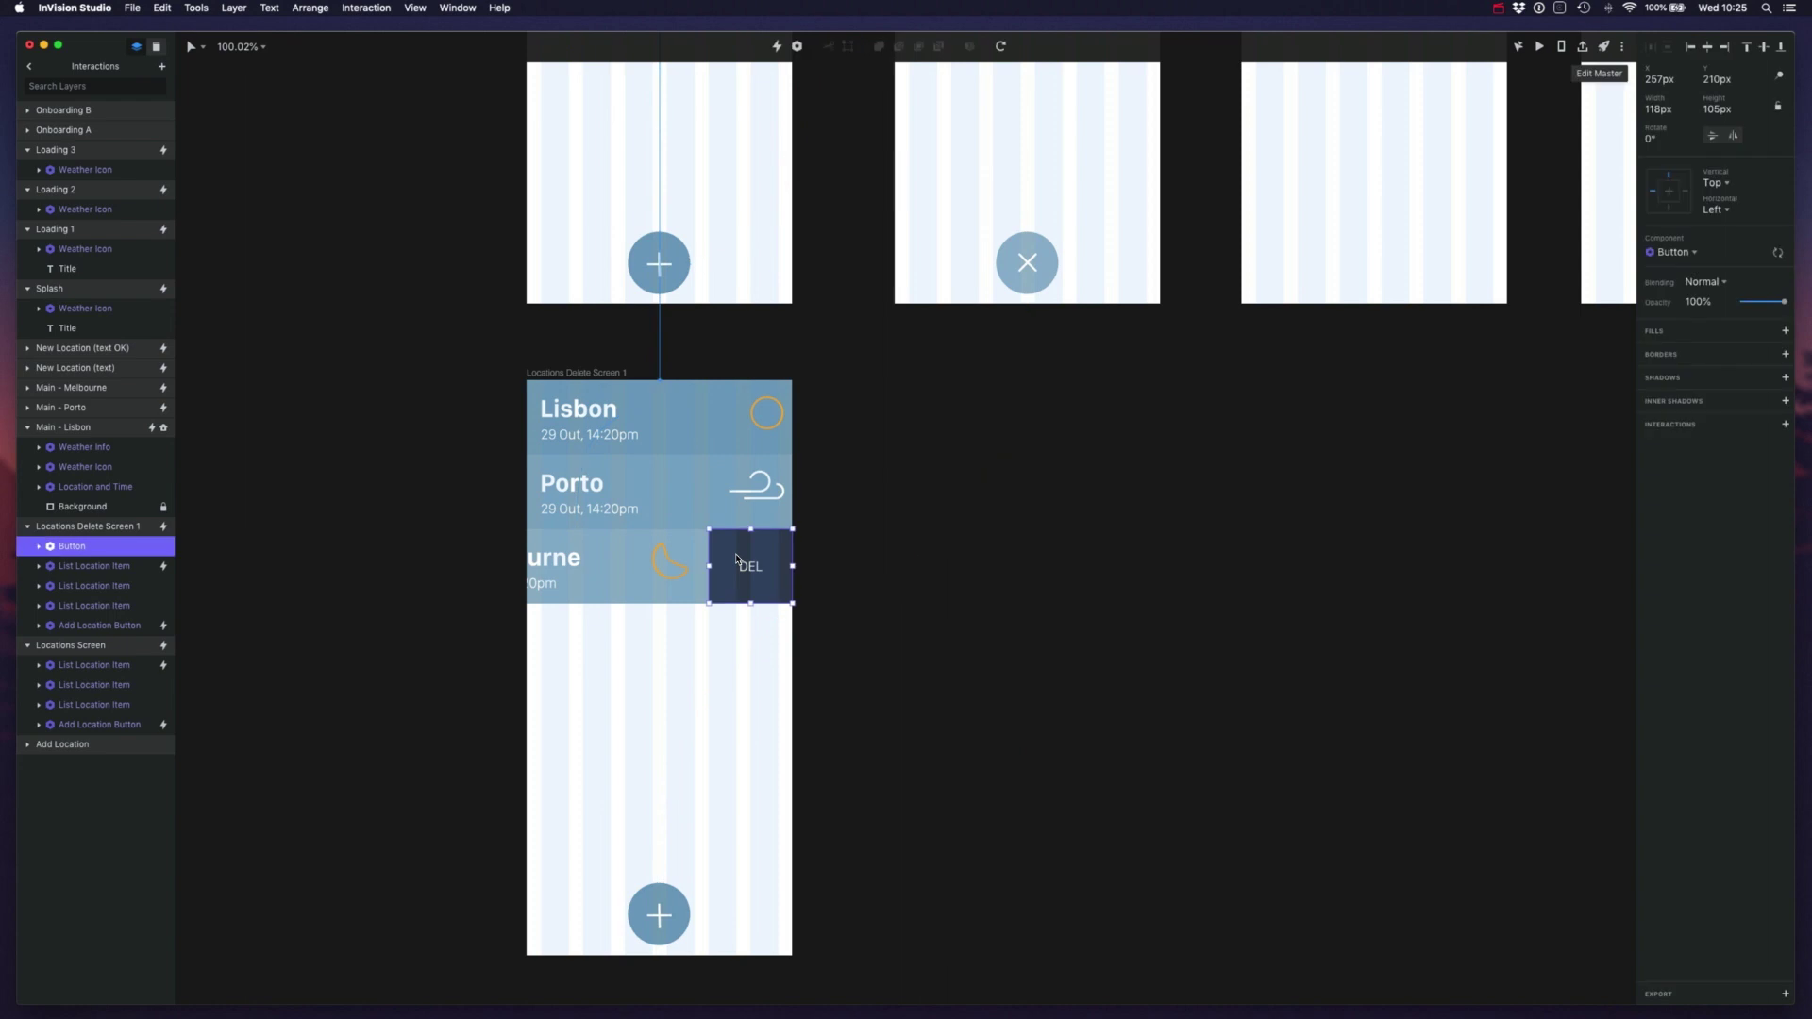
scroll(738, 559, up, 5)
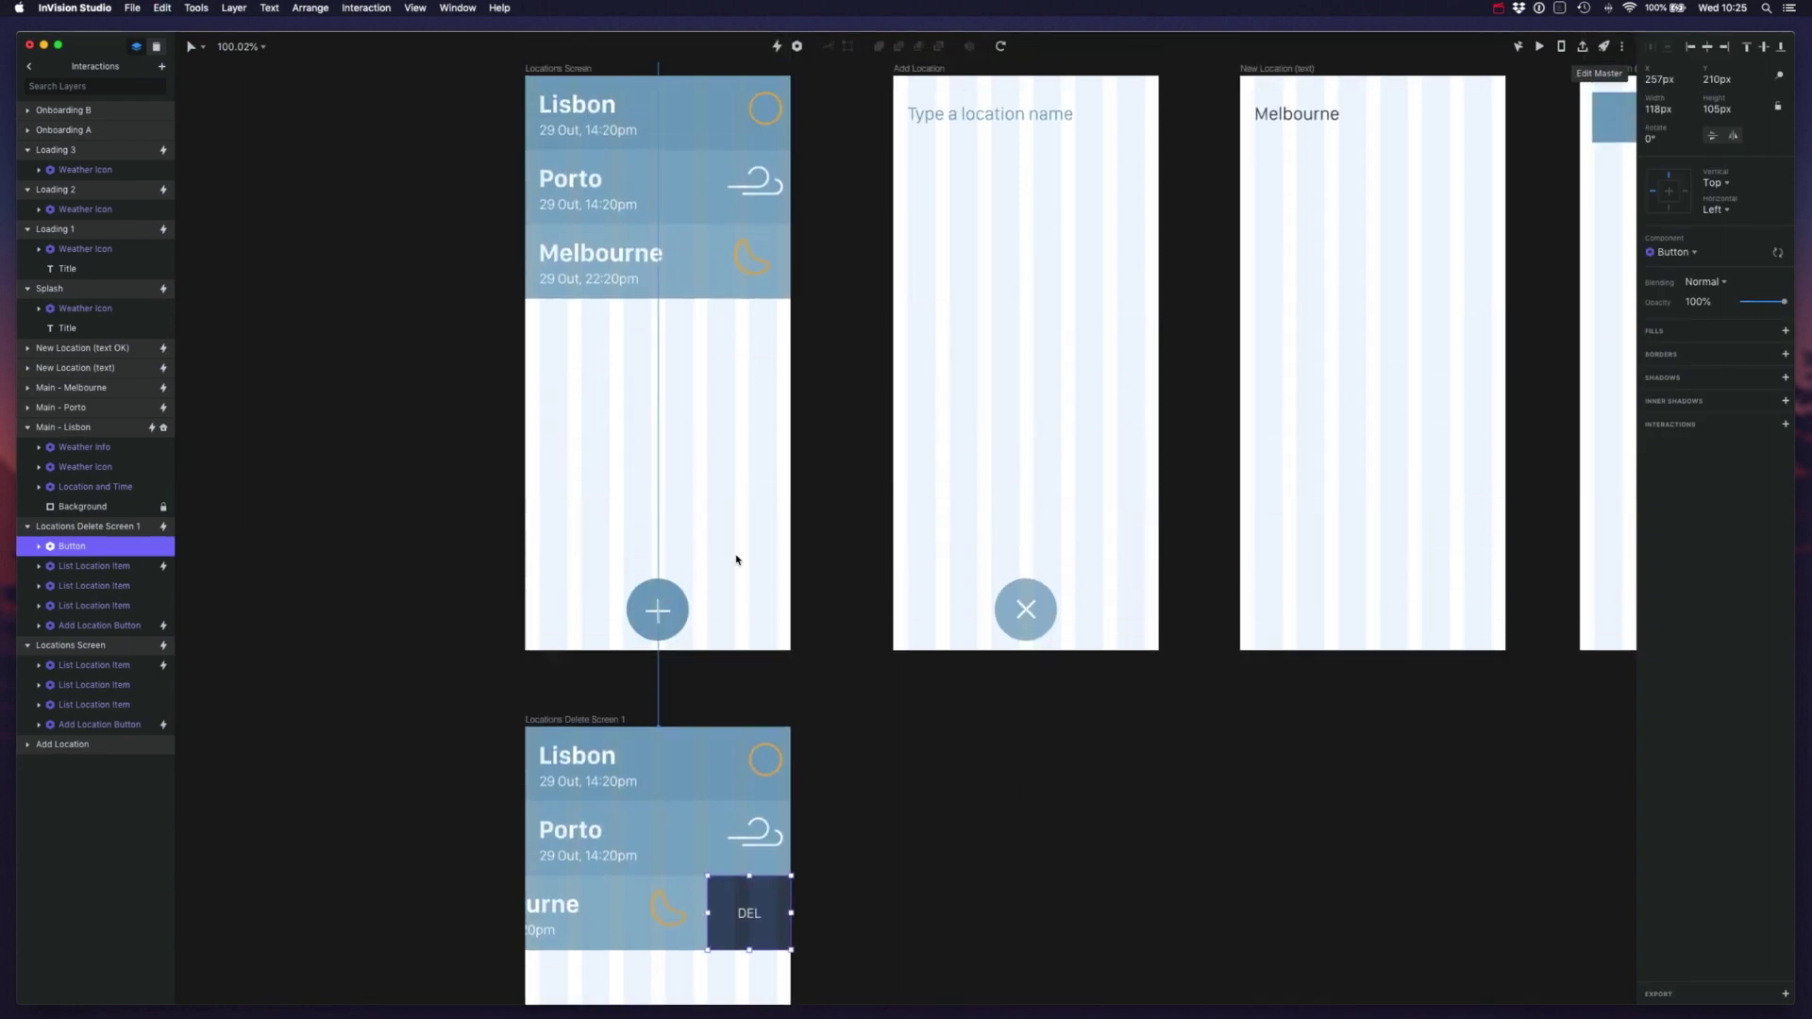
click(762, 412)
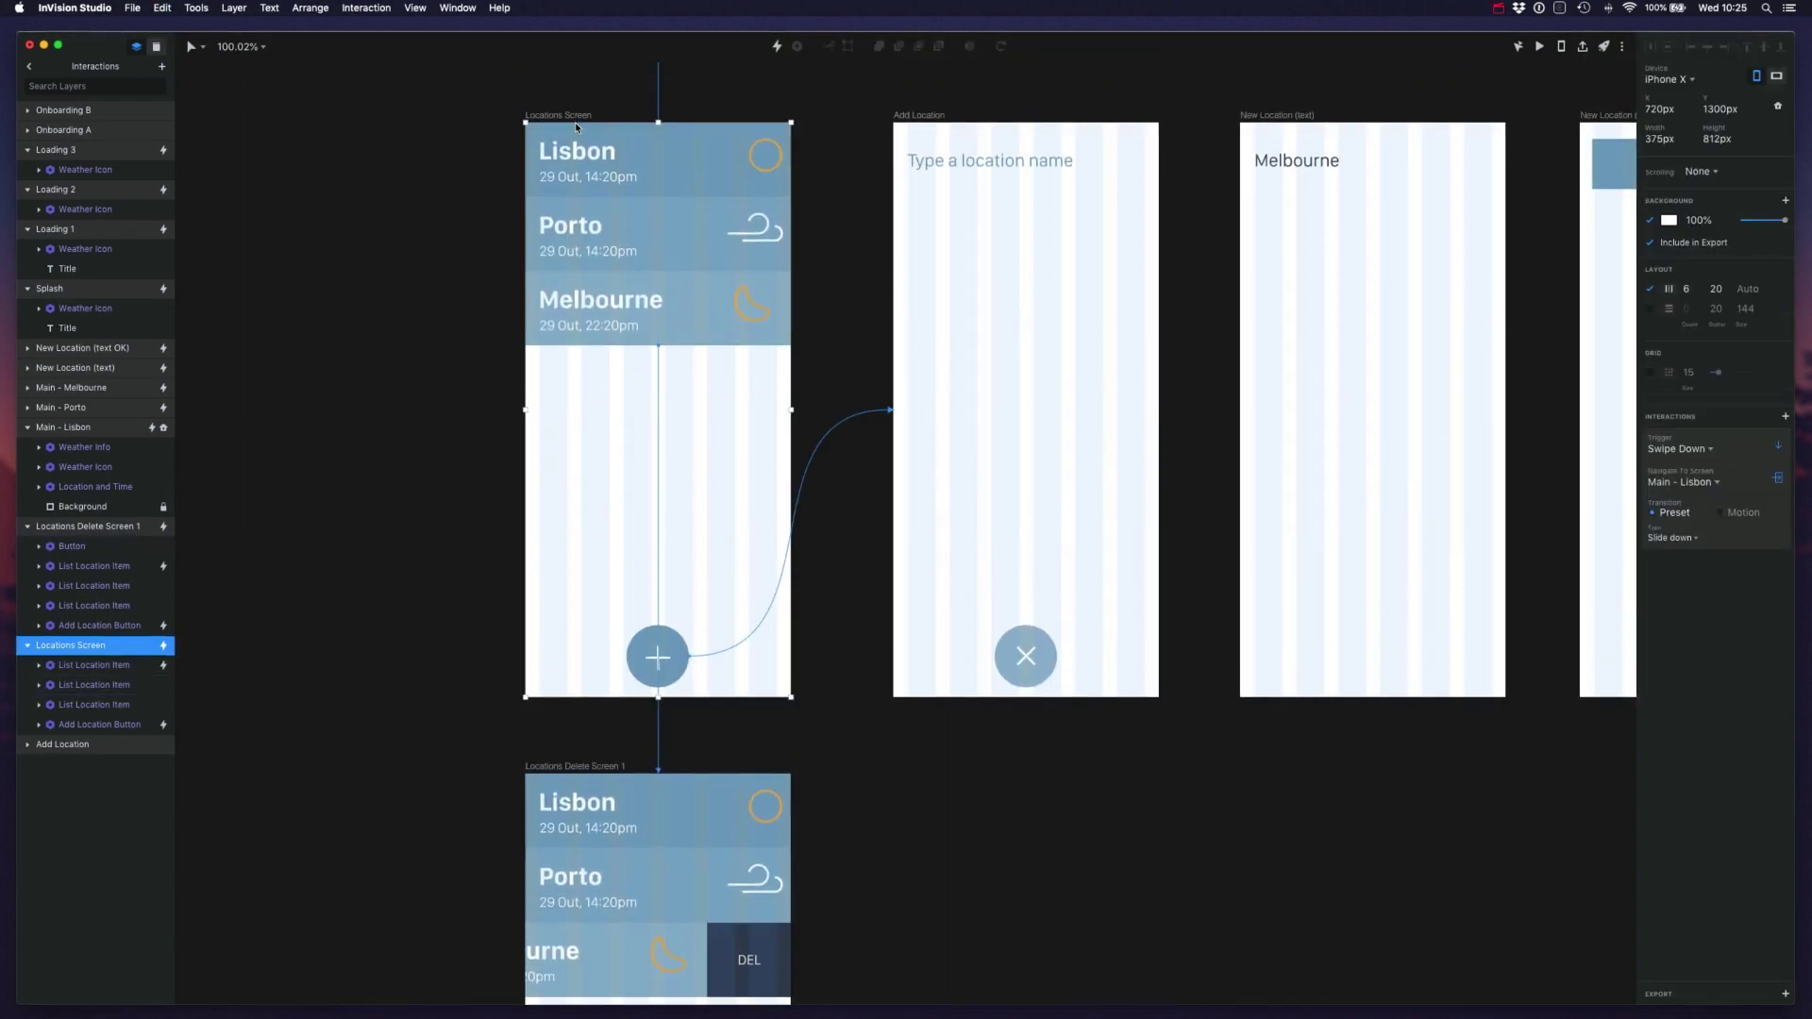
key(cmd+v)
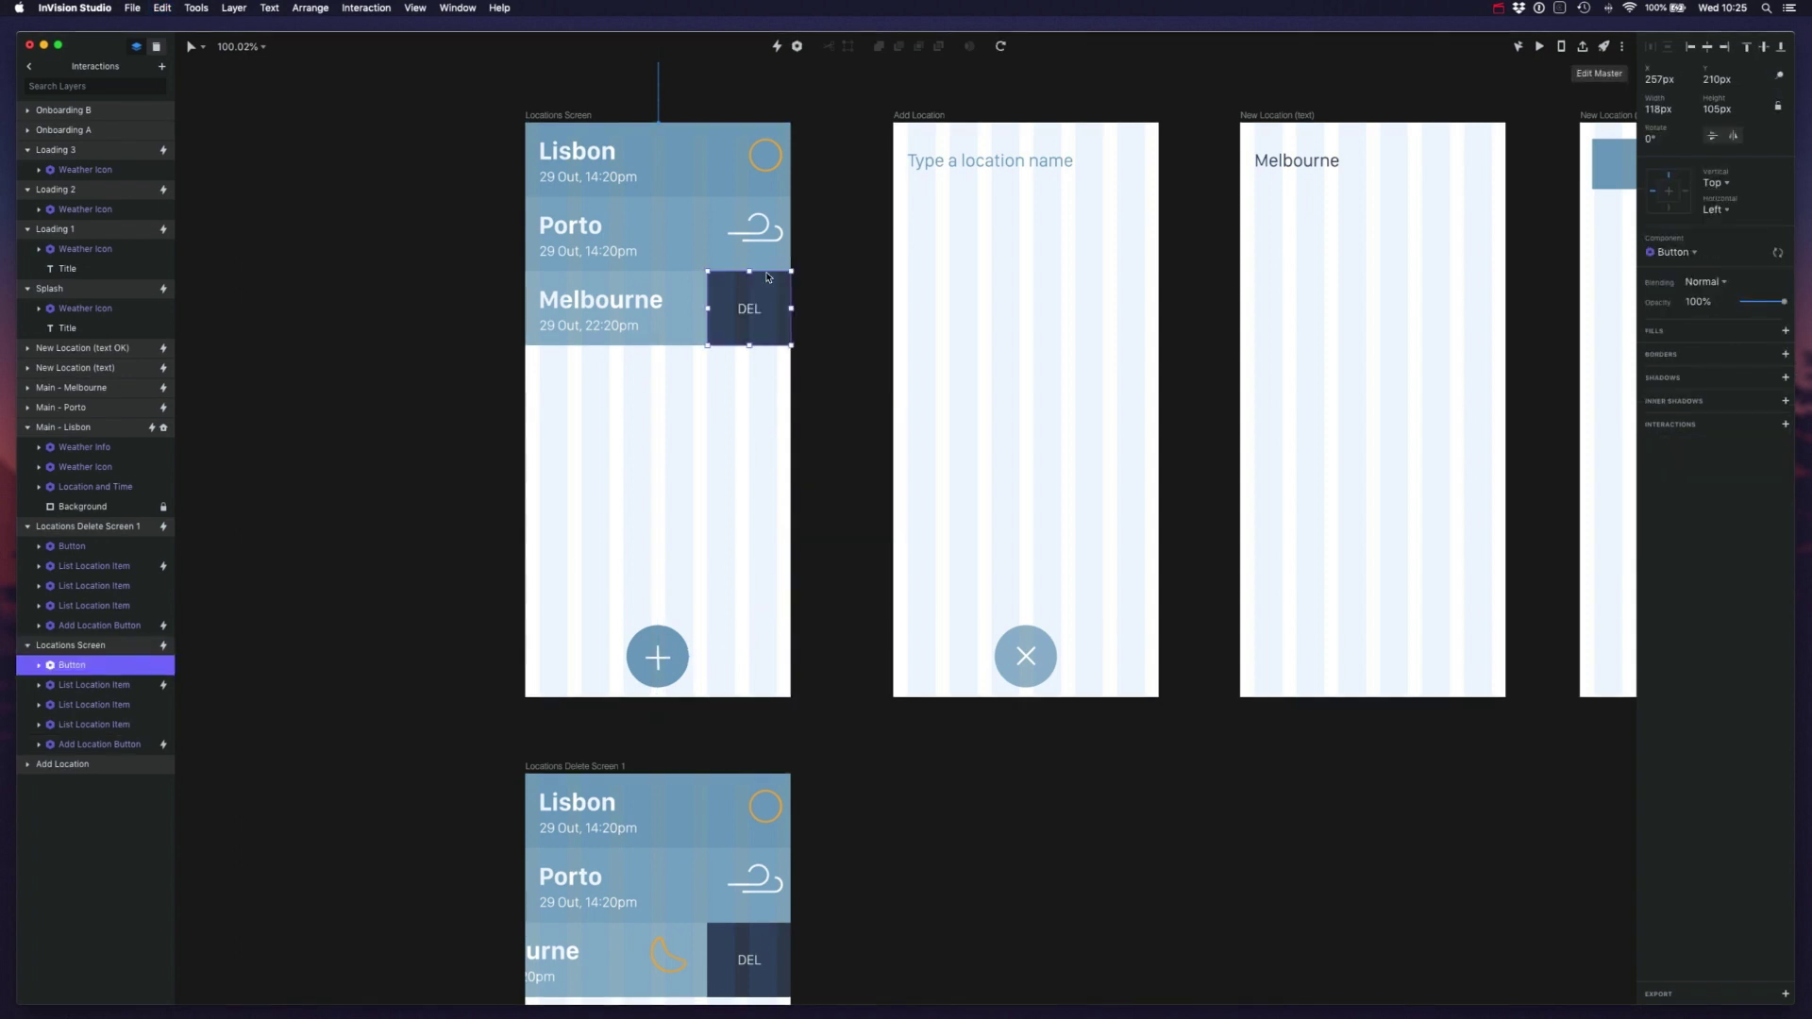
drag(739, 304, 824, 303)
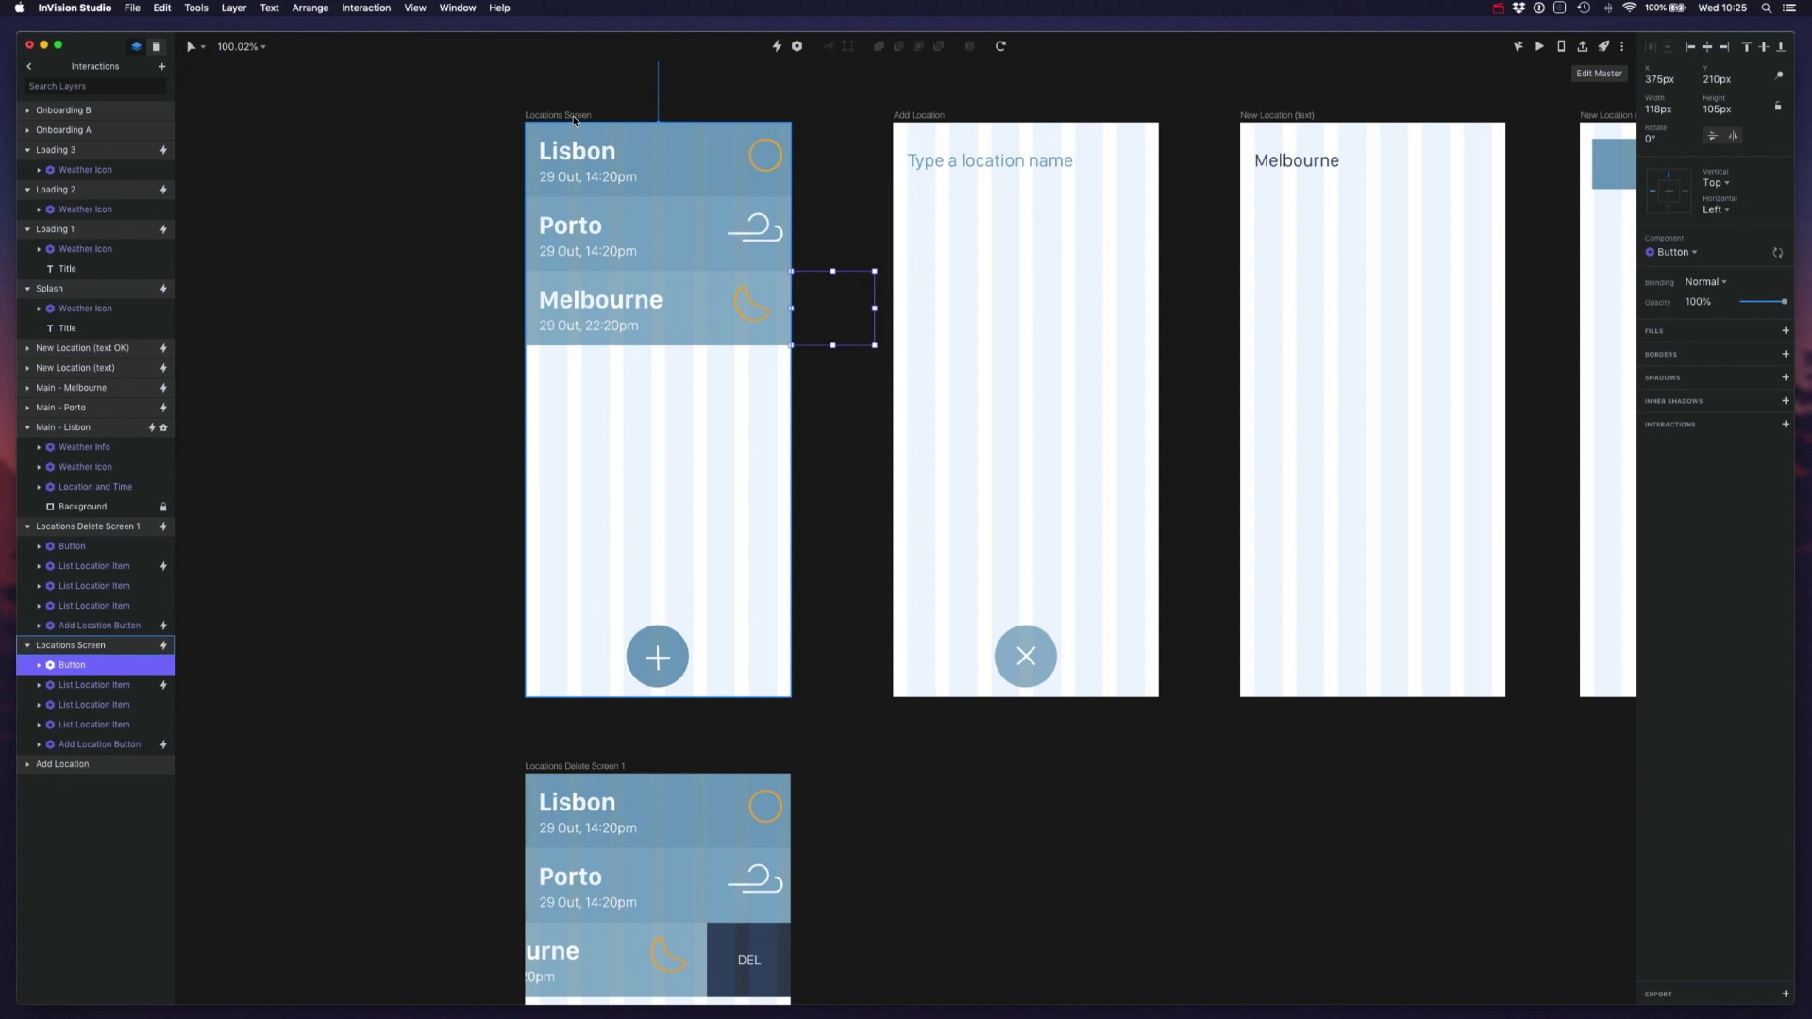
click(715, 340)
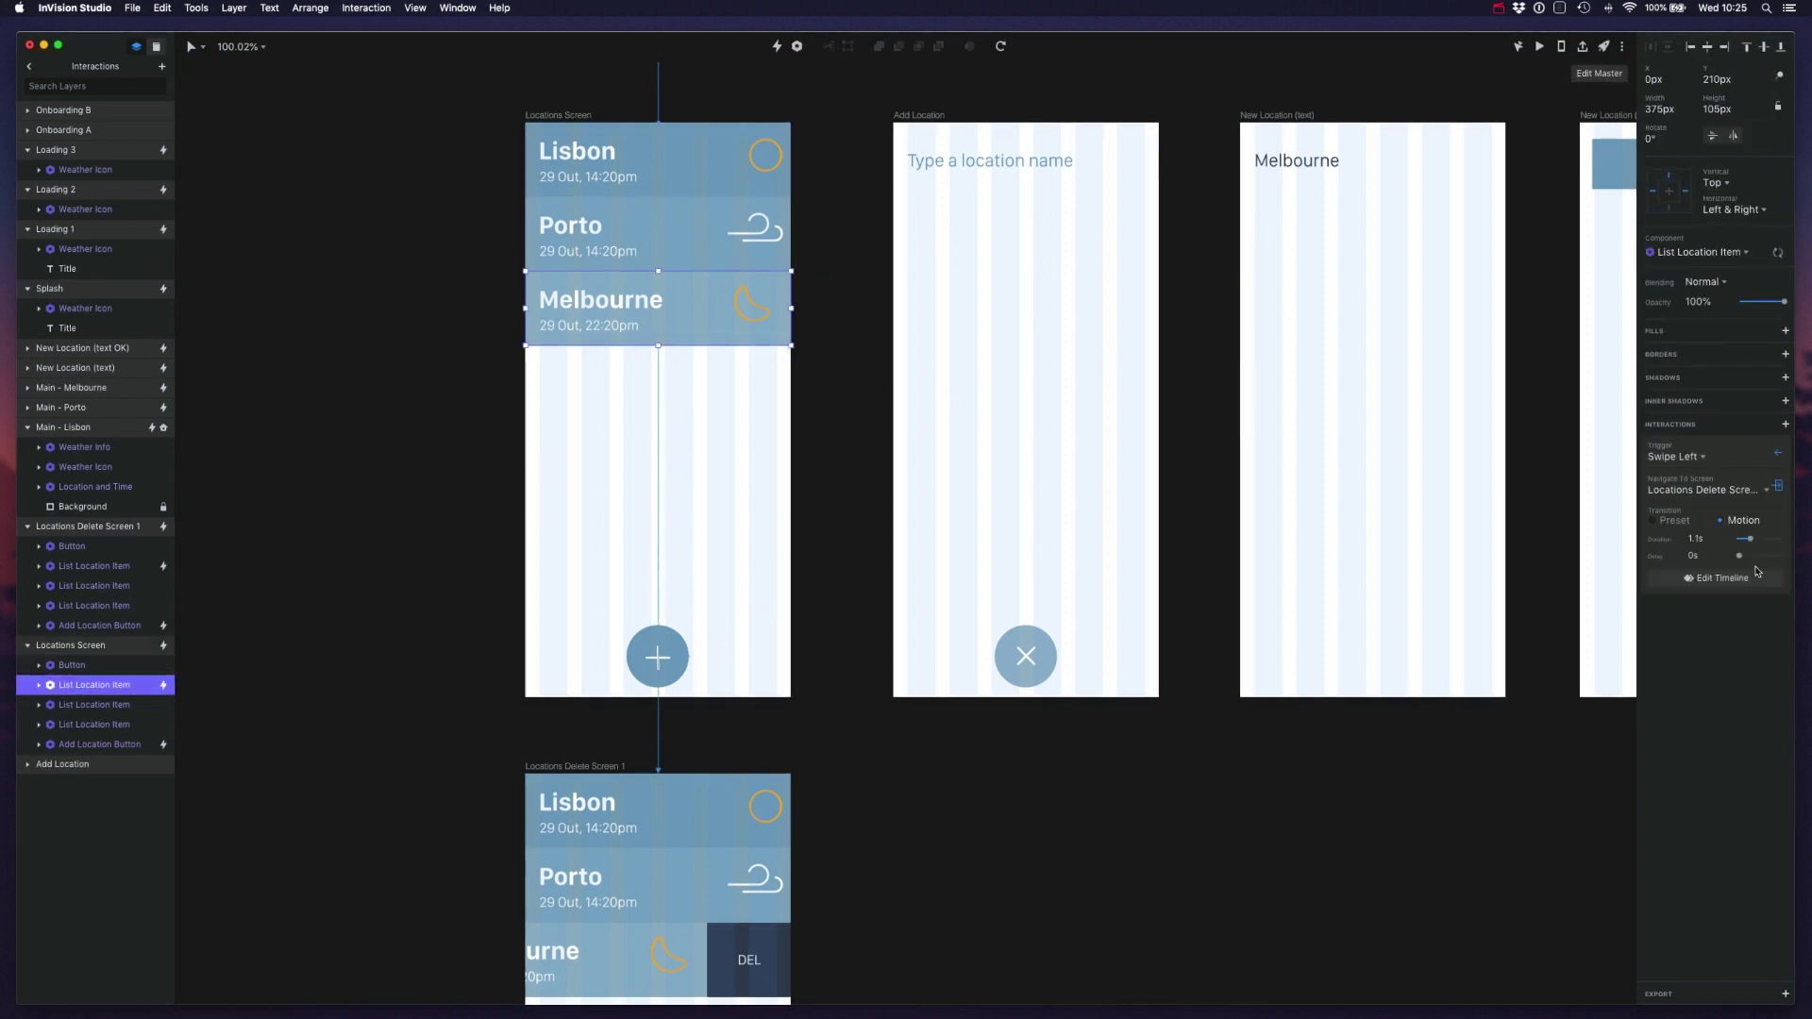
- Open the timeline for Melbourne's swipe transition and preview its end state
click(1718, 577)
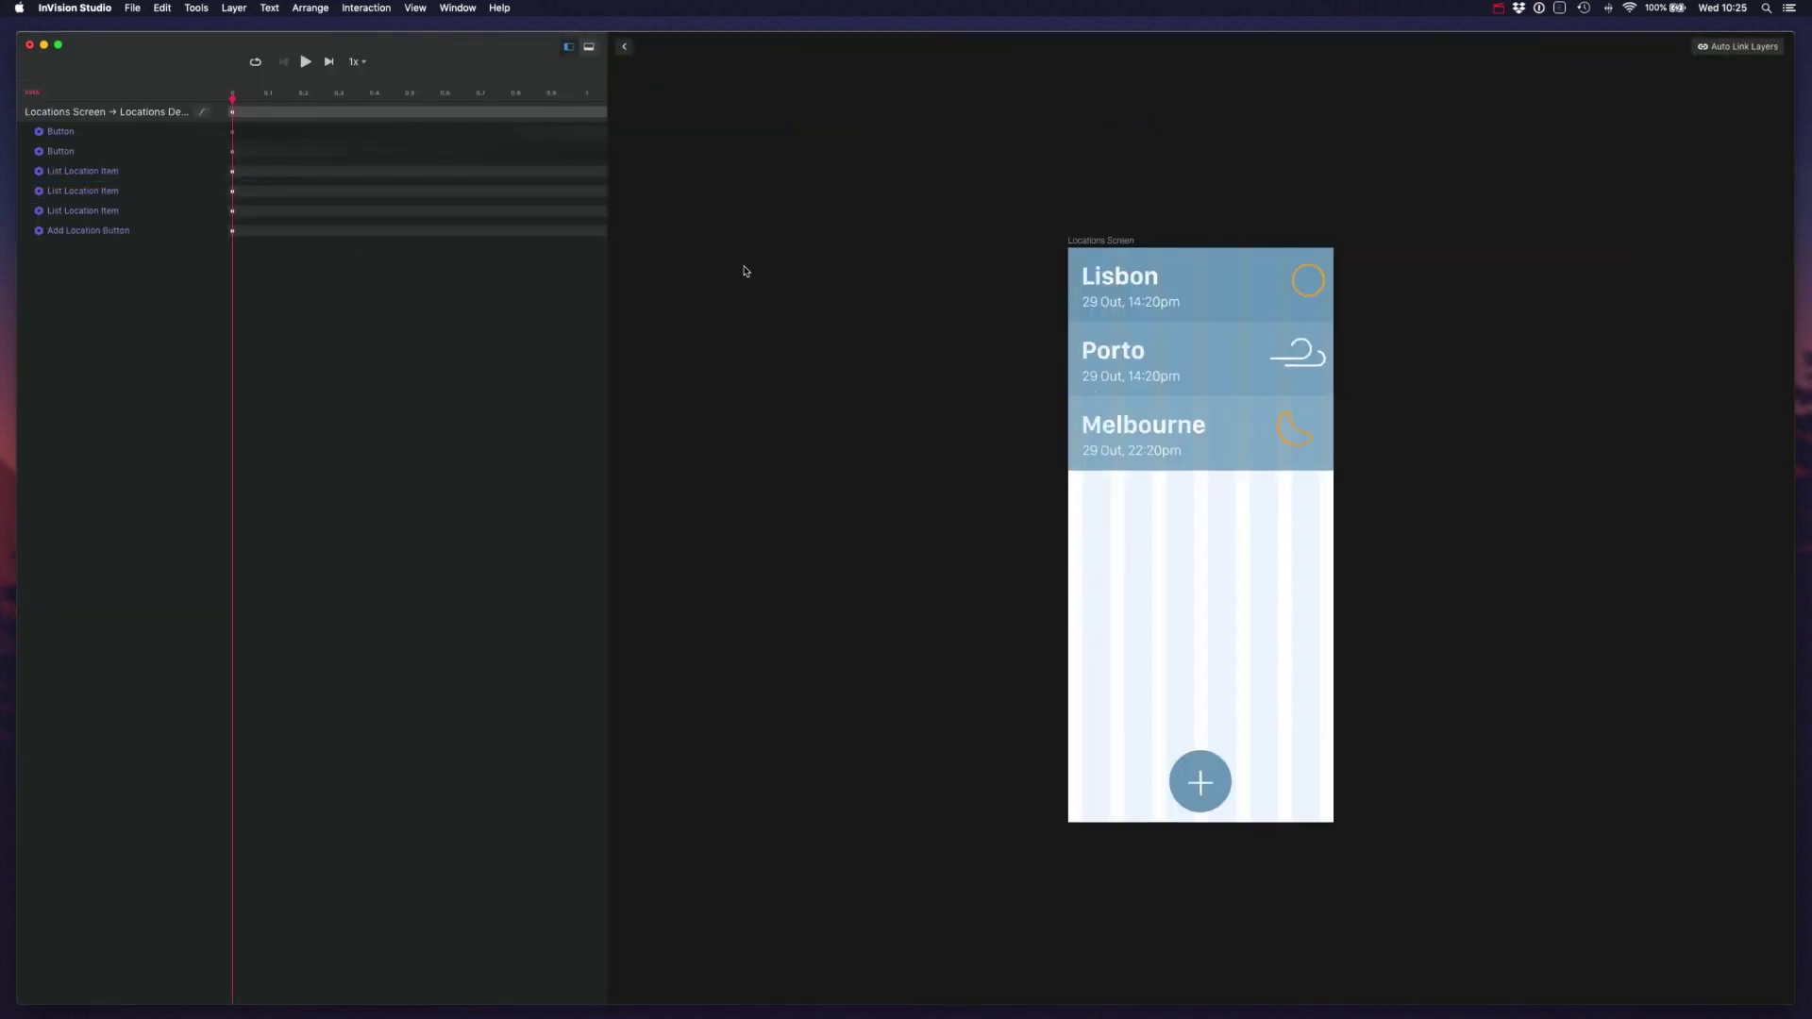
scroll(581, 98, down, 3)
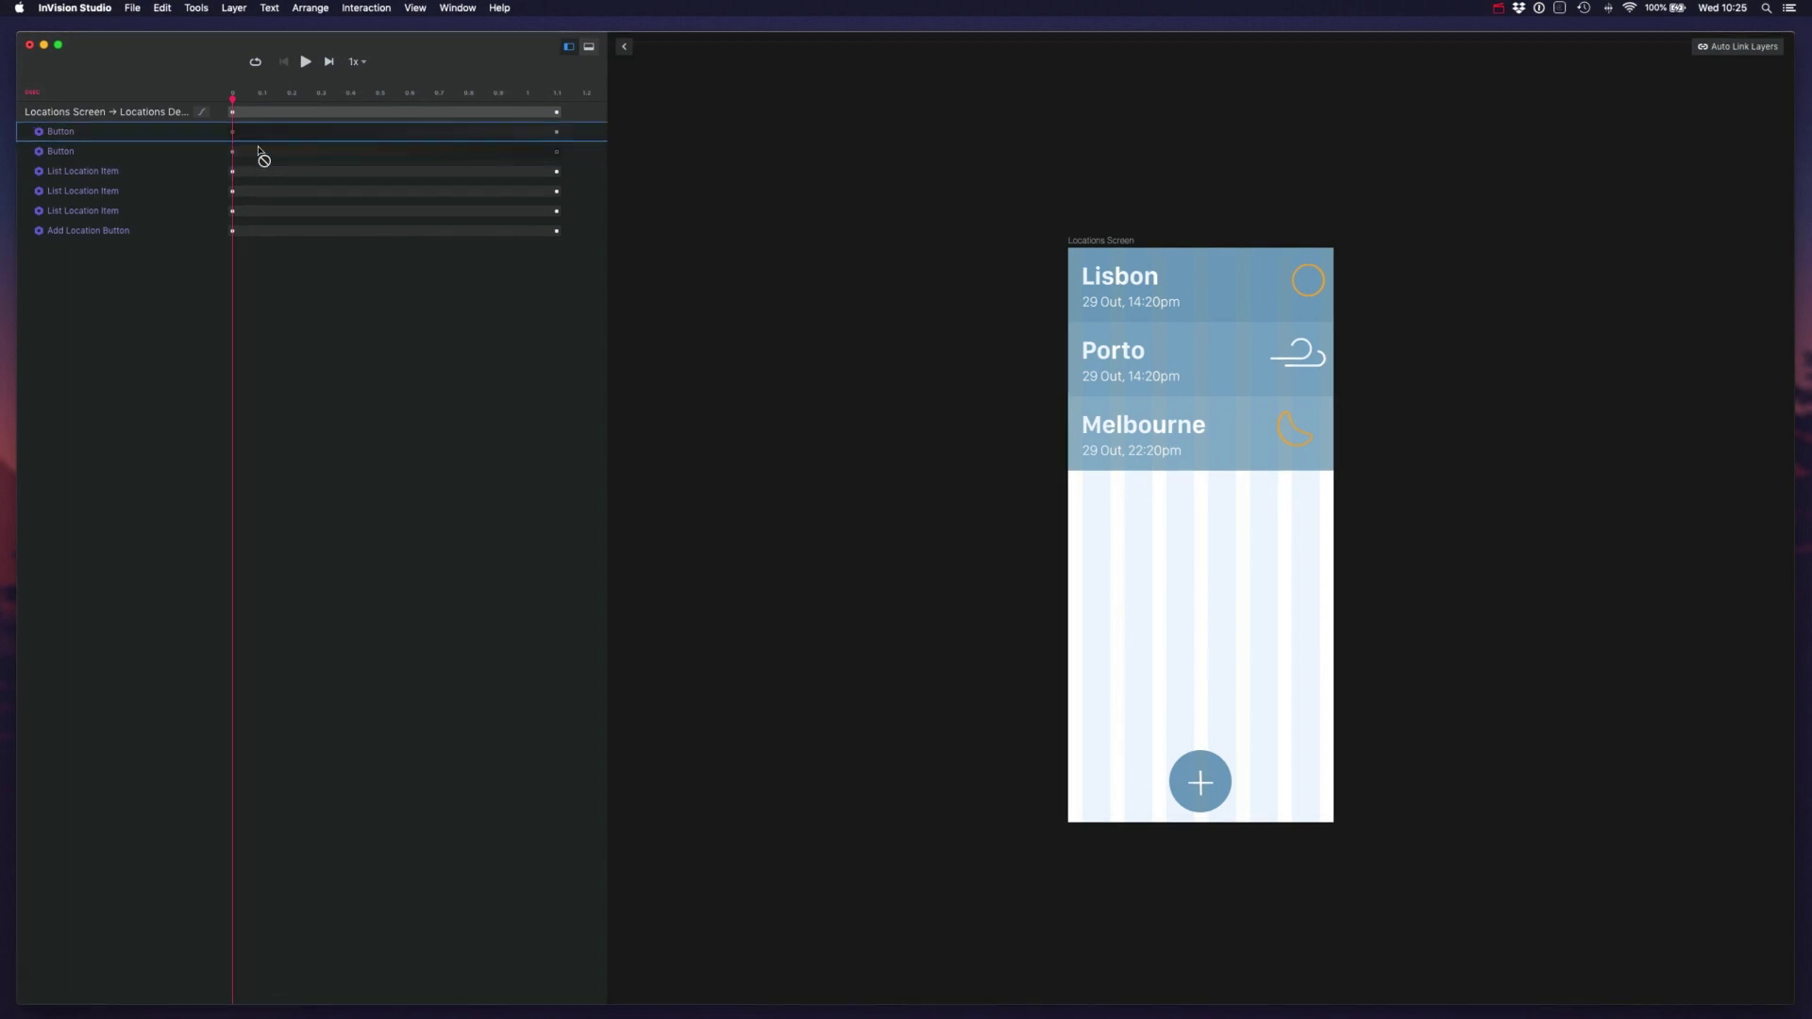
mouse_move(257, 155)
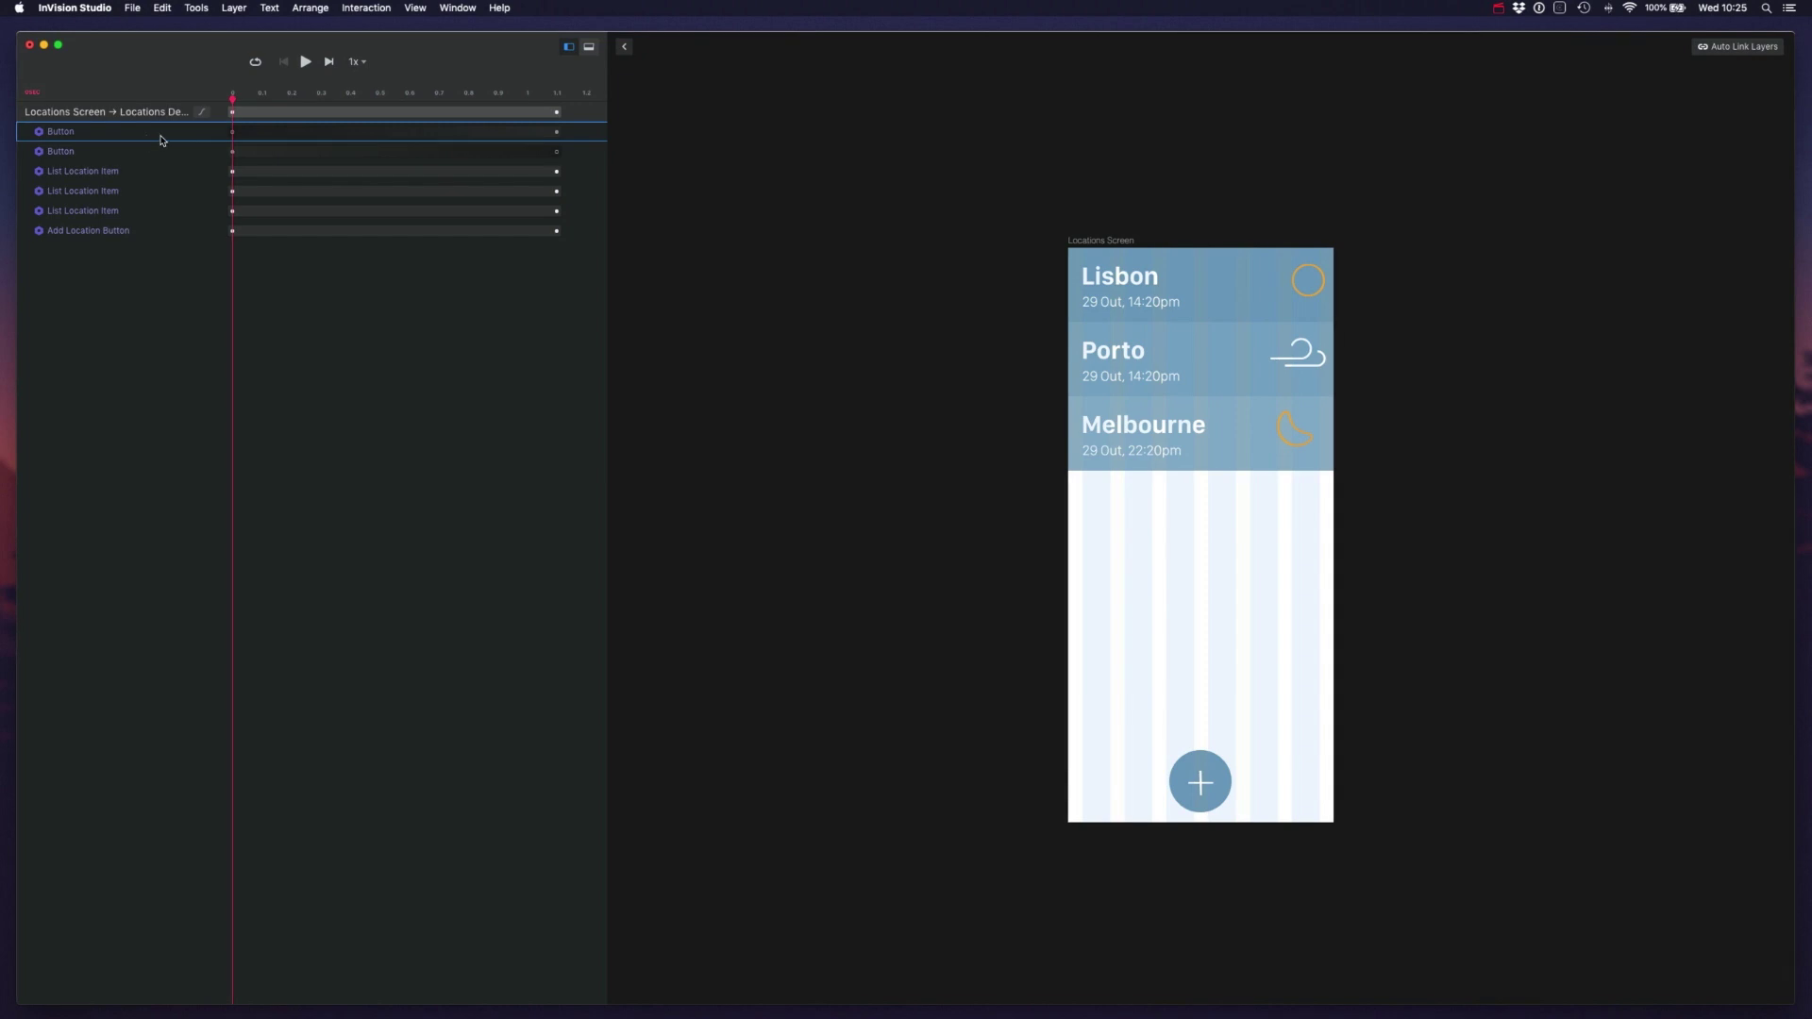
mouse_move(232, 95)
mouse_down()
mouse_move(556, 95)
mouse_move(404, 113)
mouse_move(232, 98)
mouse_up()
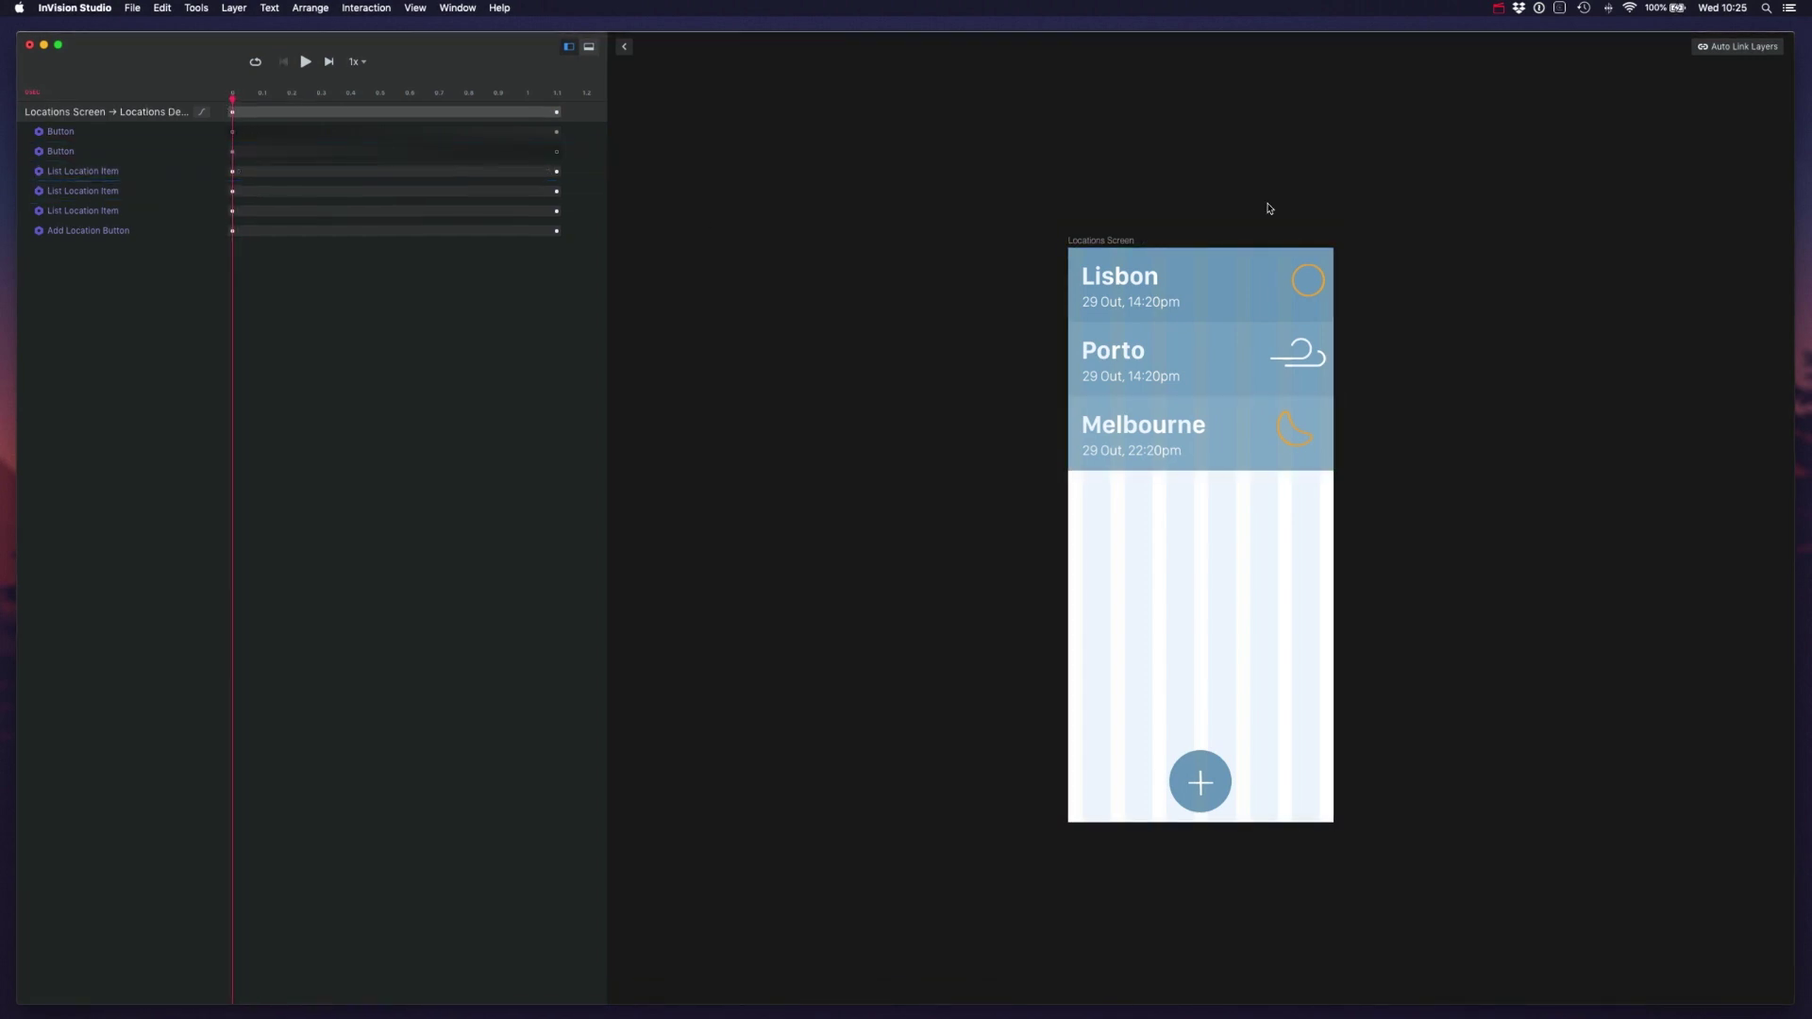
- Auto Link Layers to merge the DEL Button tracks, and verify DEL slides in with Melbourne
click(1742, 47)
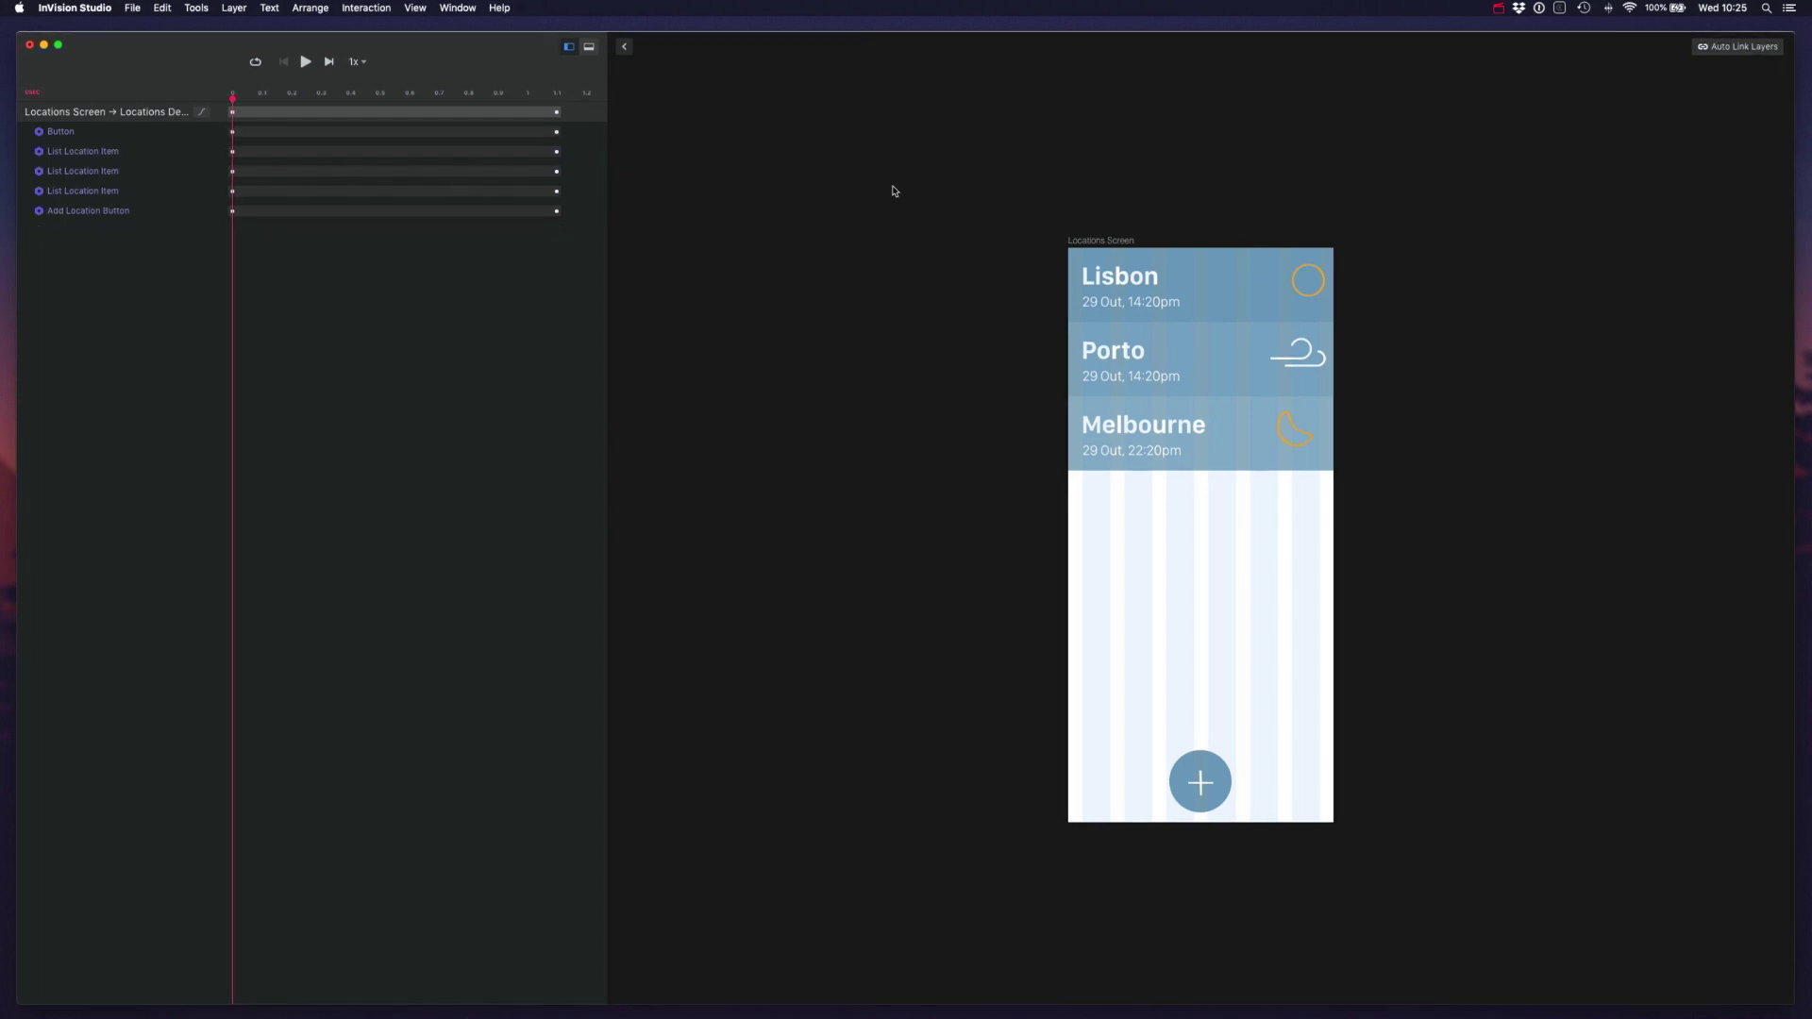
click(105, 158)
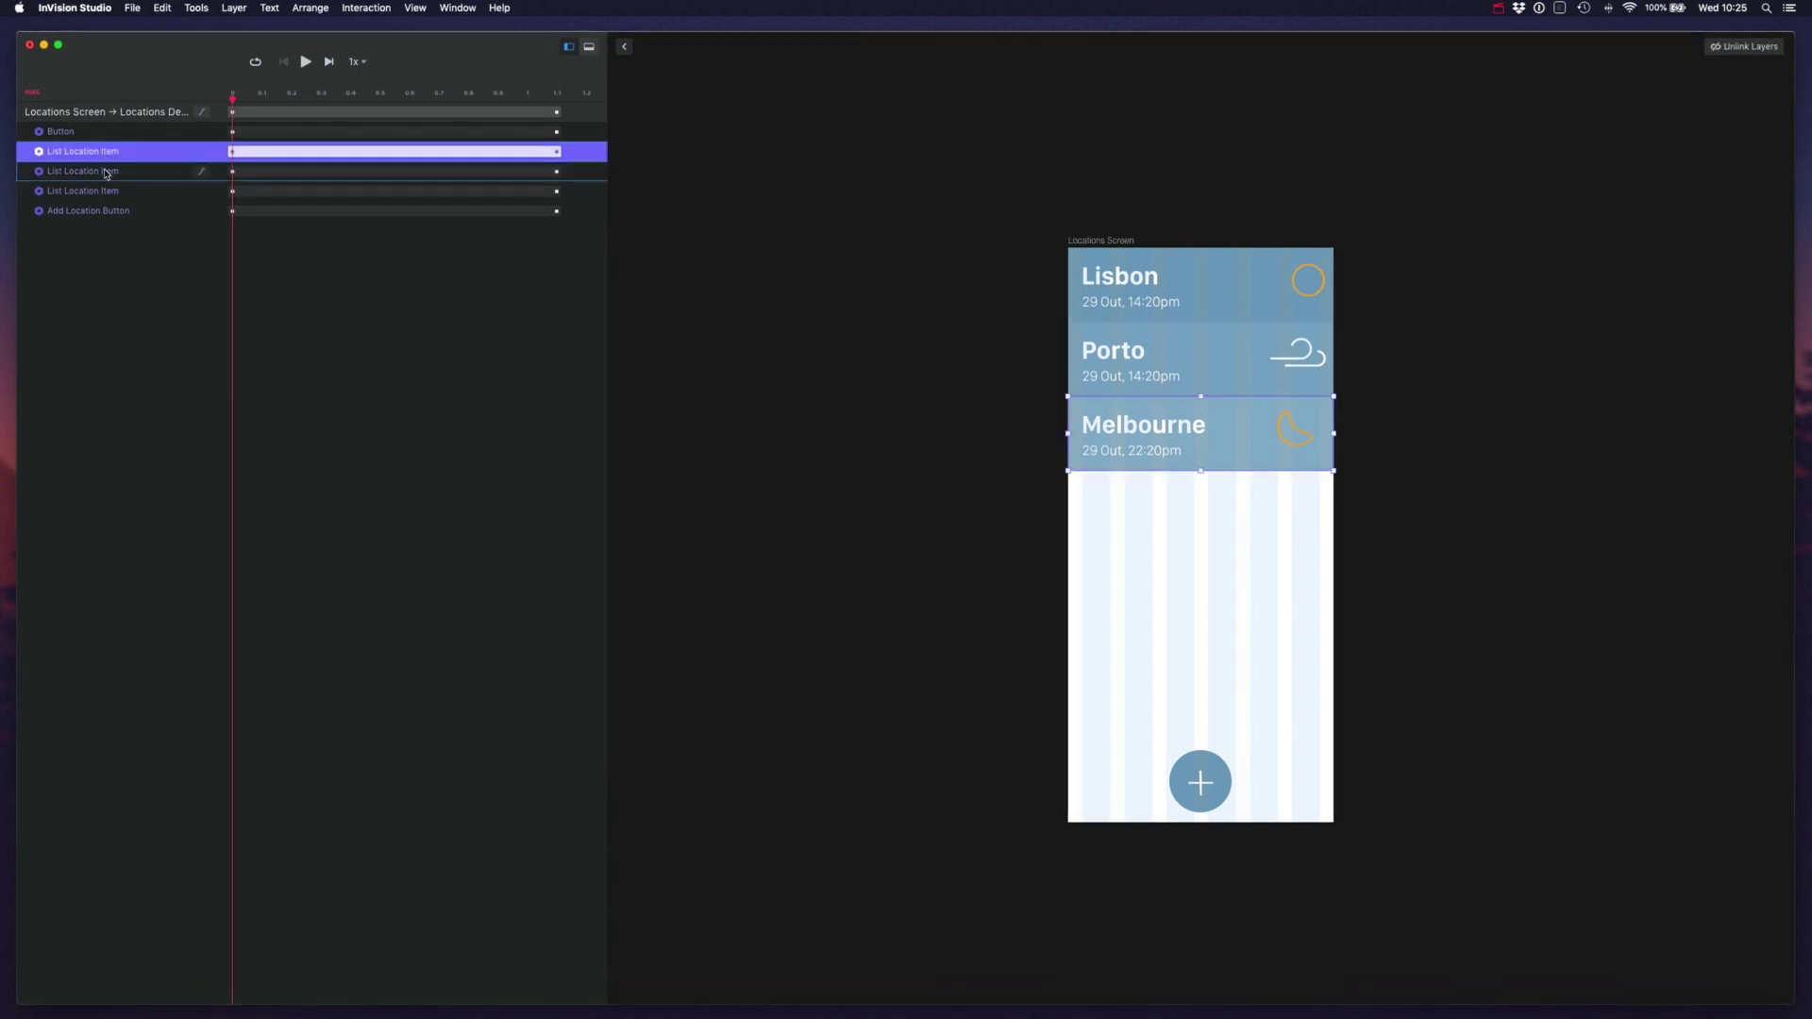
shift+click(95, 178)
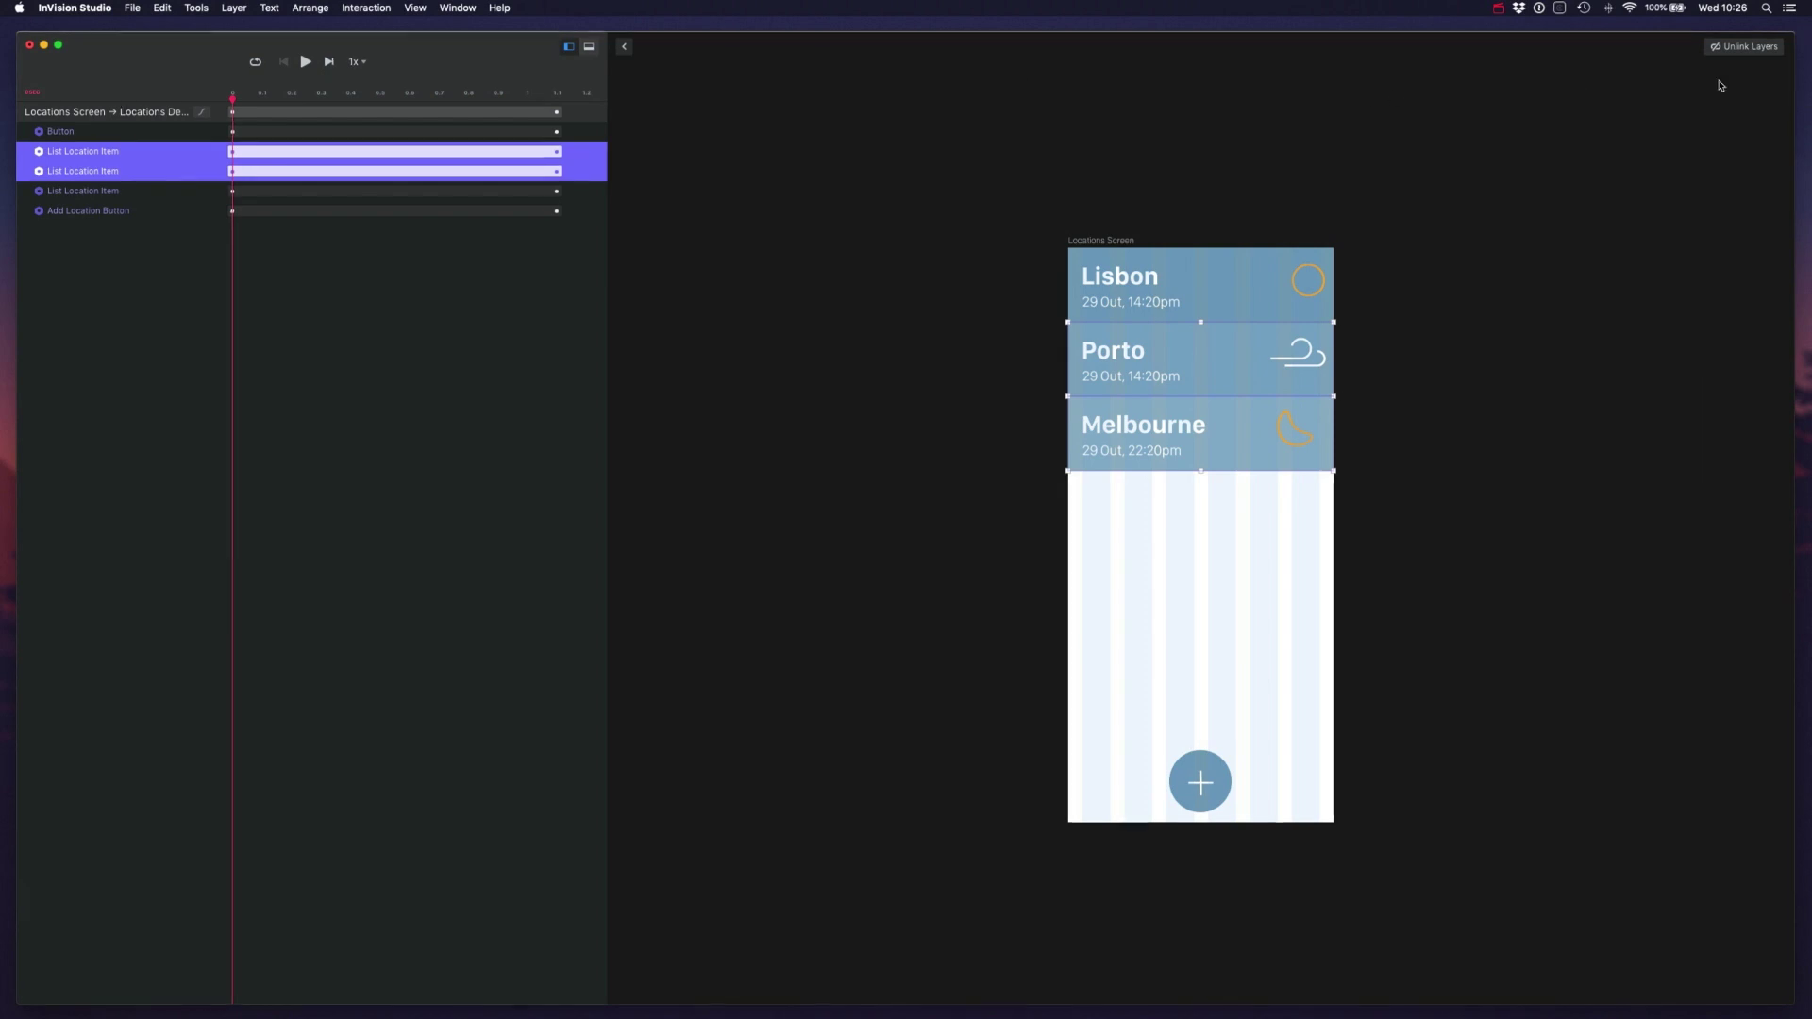
click(105, 271)
click(122, 139)
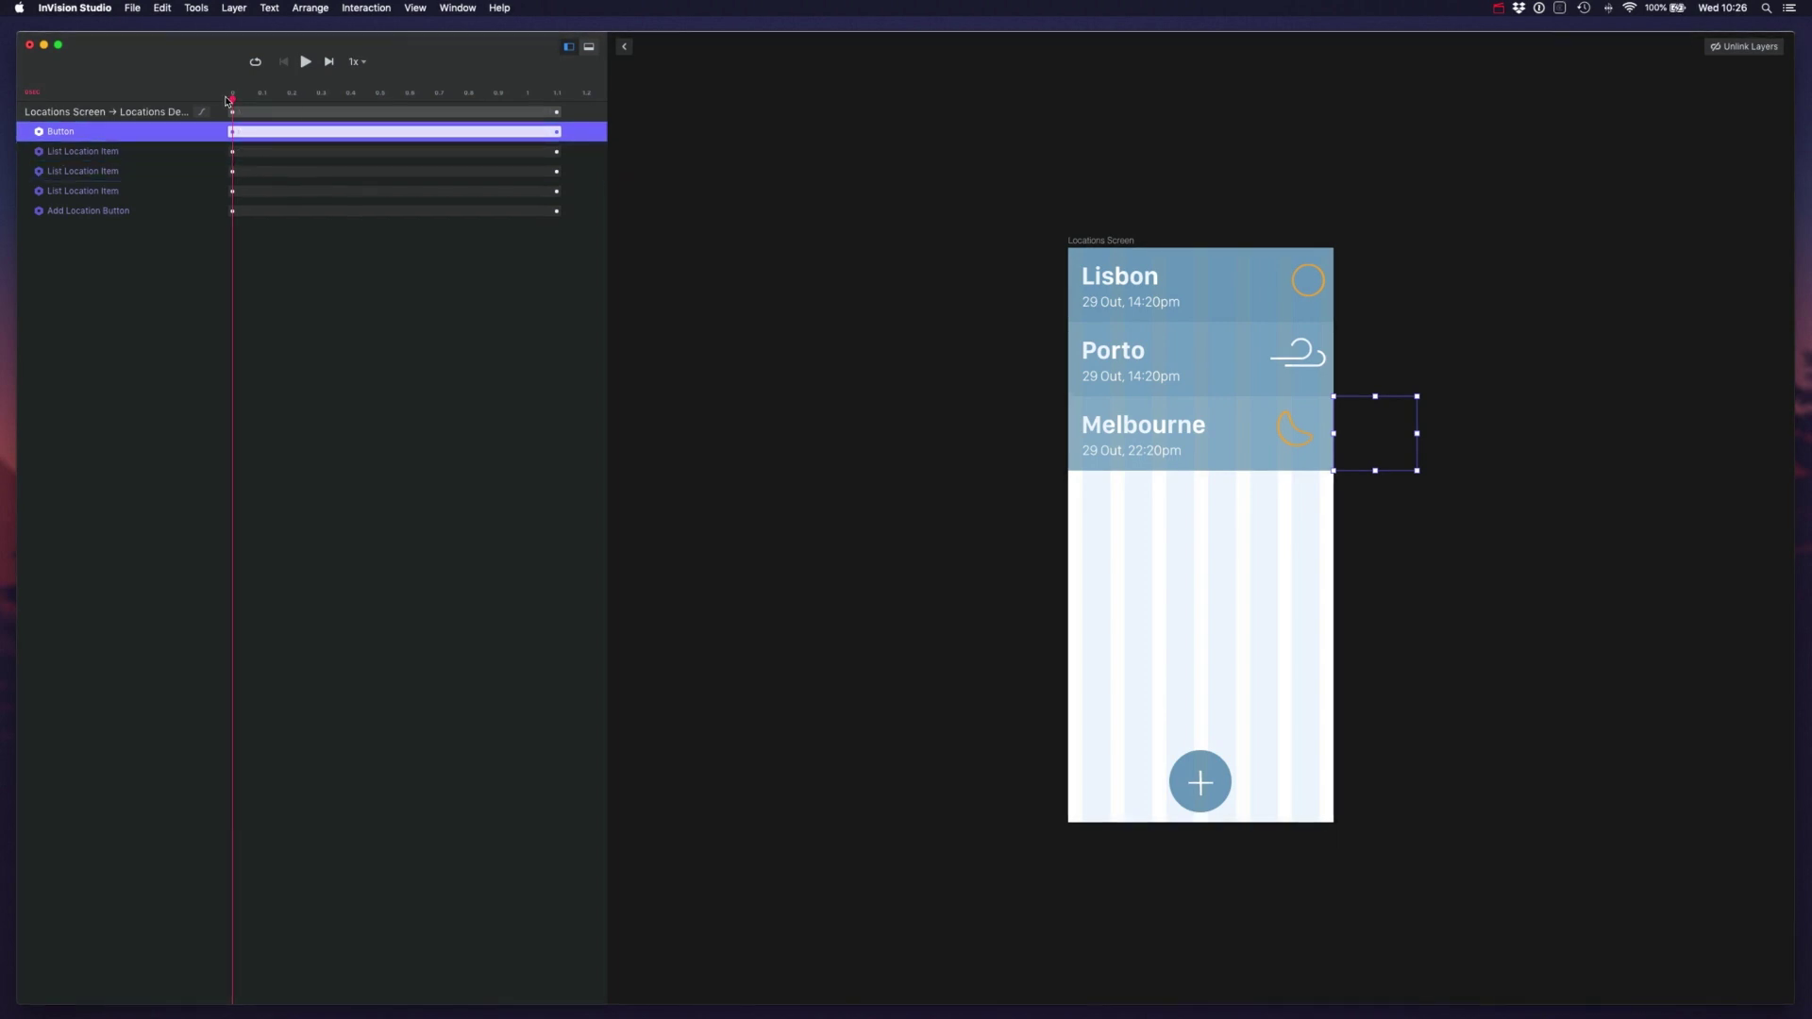
drag(232, 97, 530, 126)
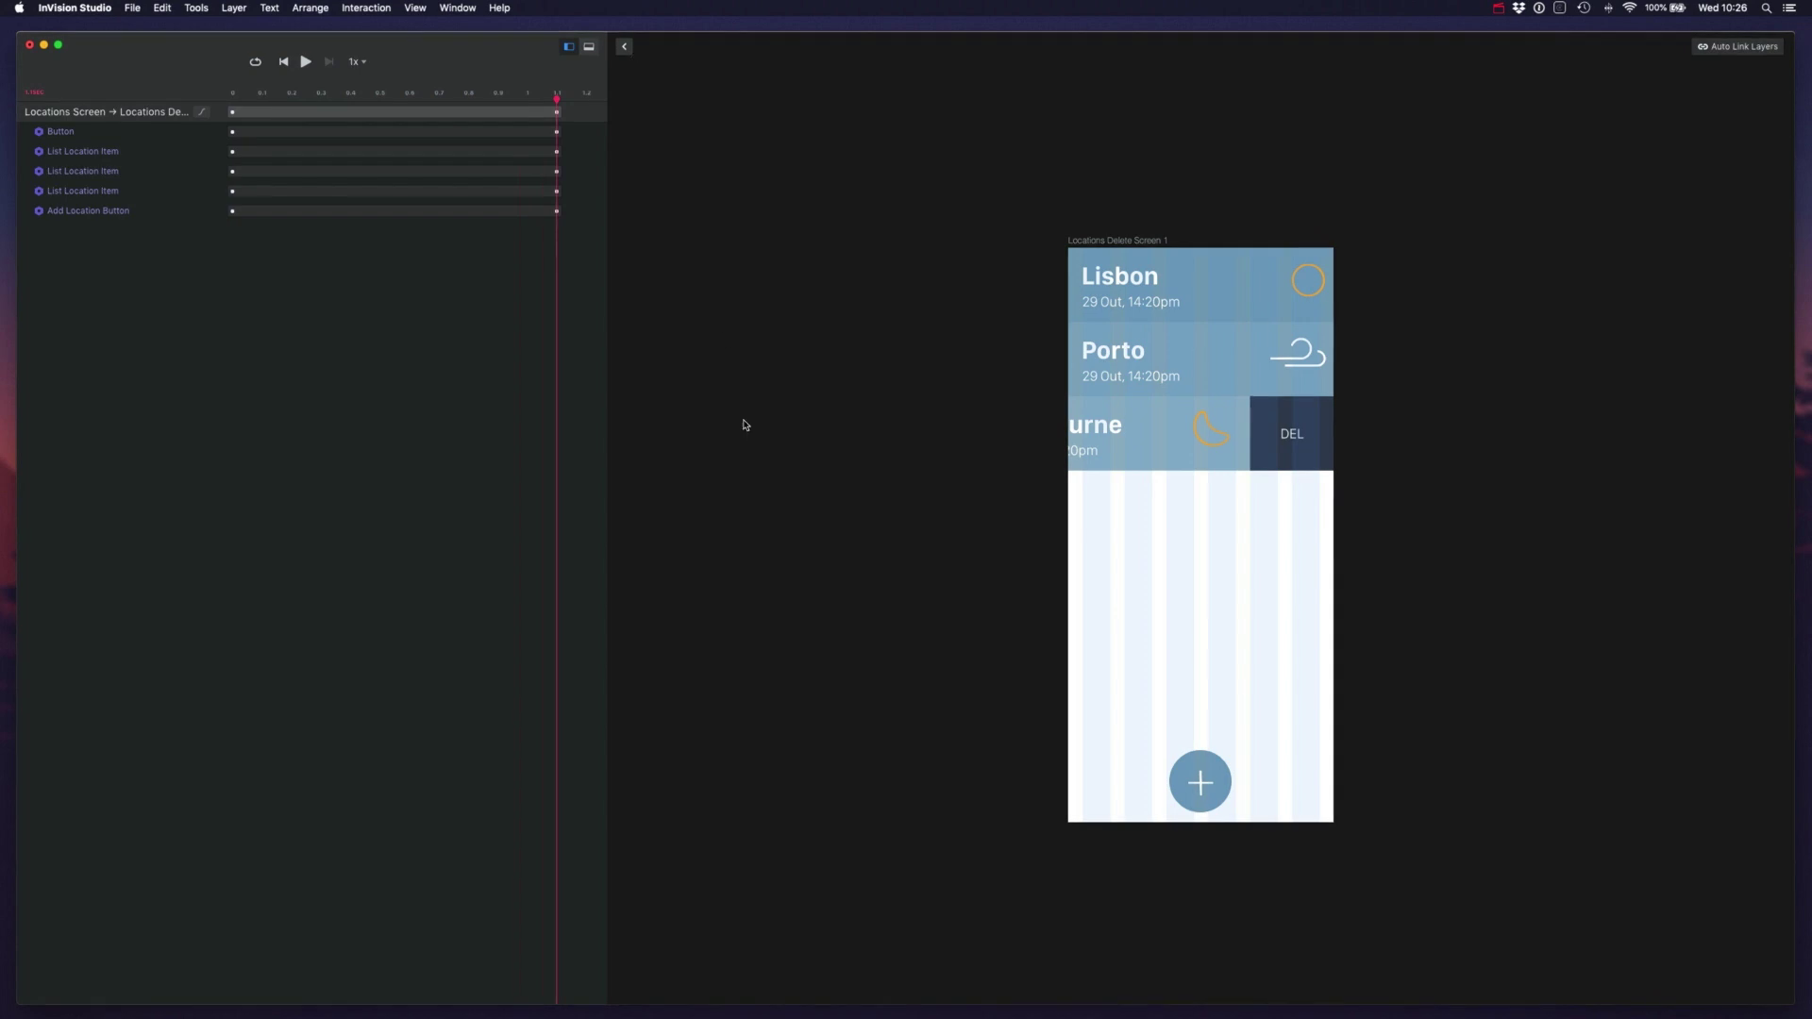
key(Escape)
scroll(741, 443, down, 5)
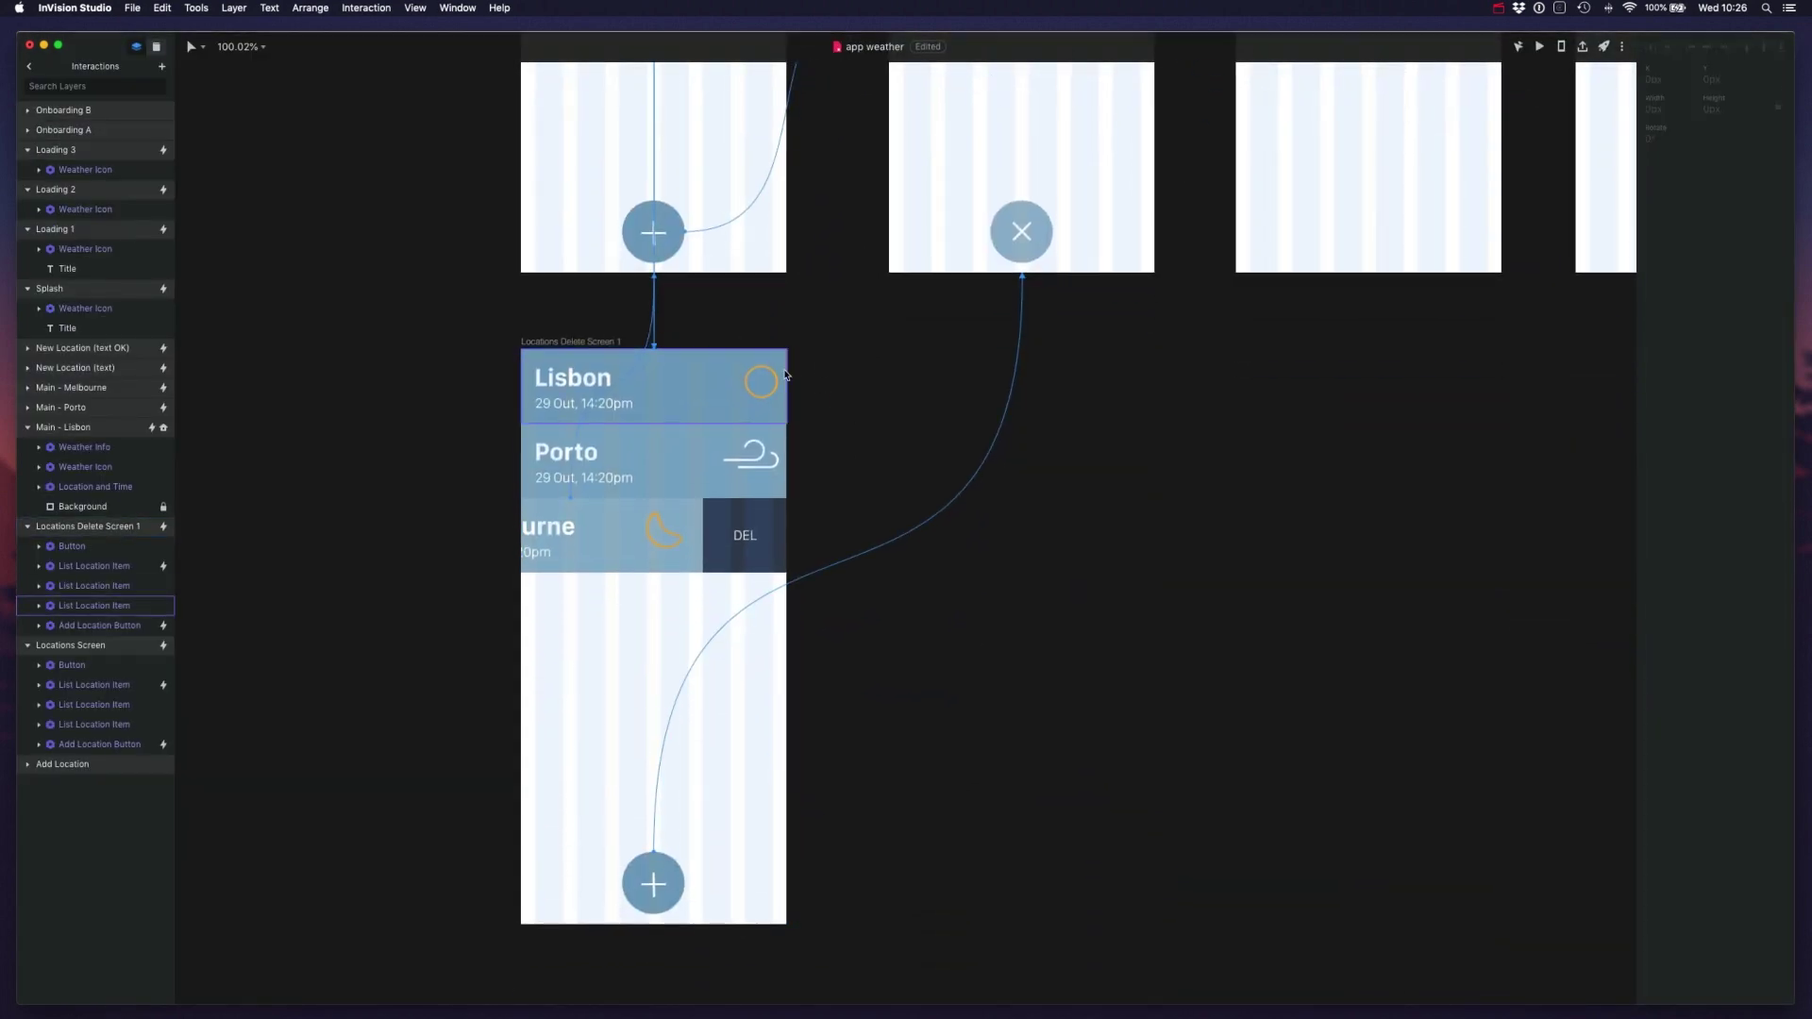
- Duplicate Locations Delete Screen 1 as Locations Delete Screen 2, shifted slightly right
scroll(839, 369, down, 1)
scroll(848, 372, down, 1)
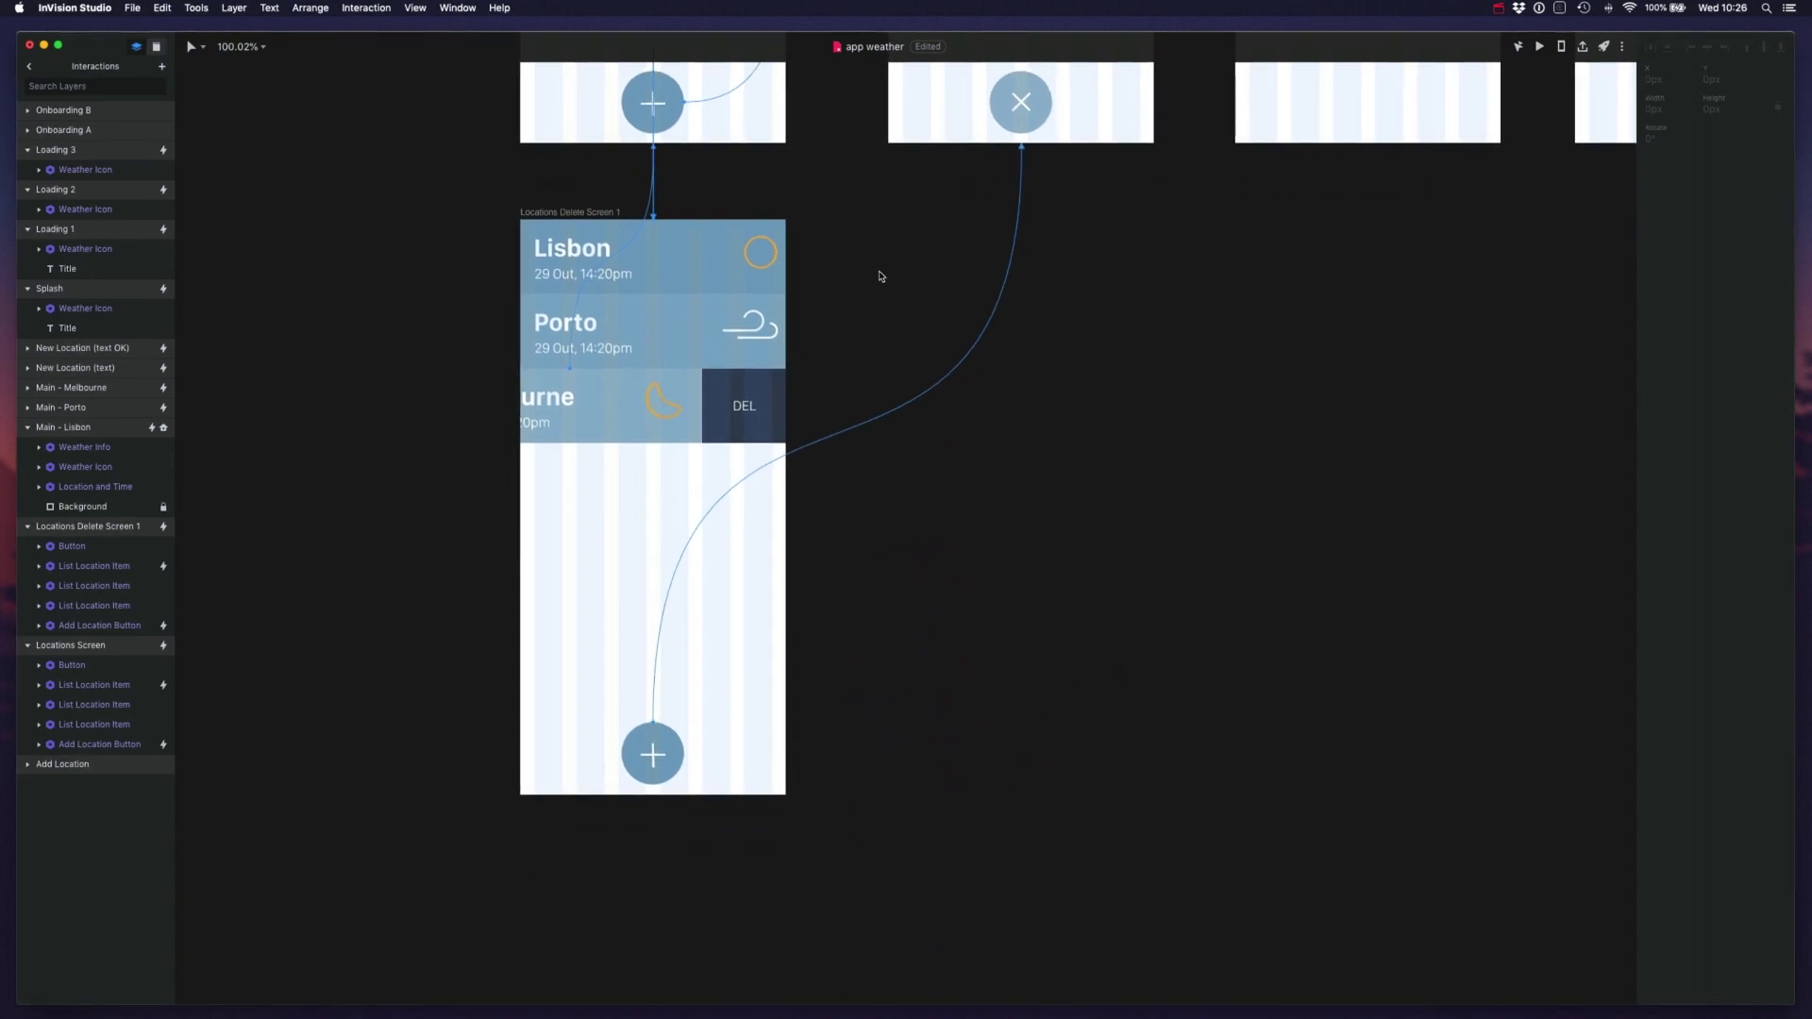
click(607, 213)
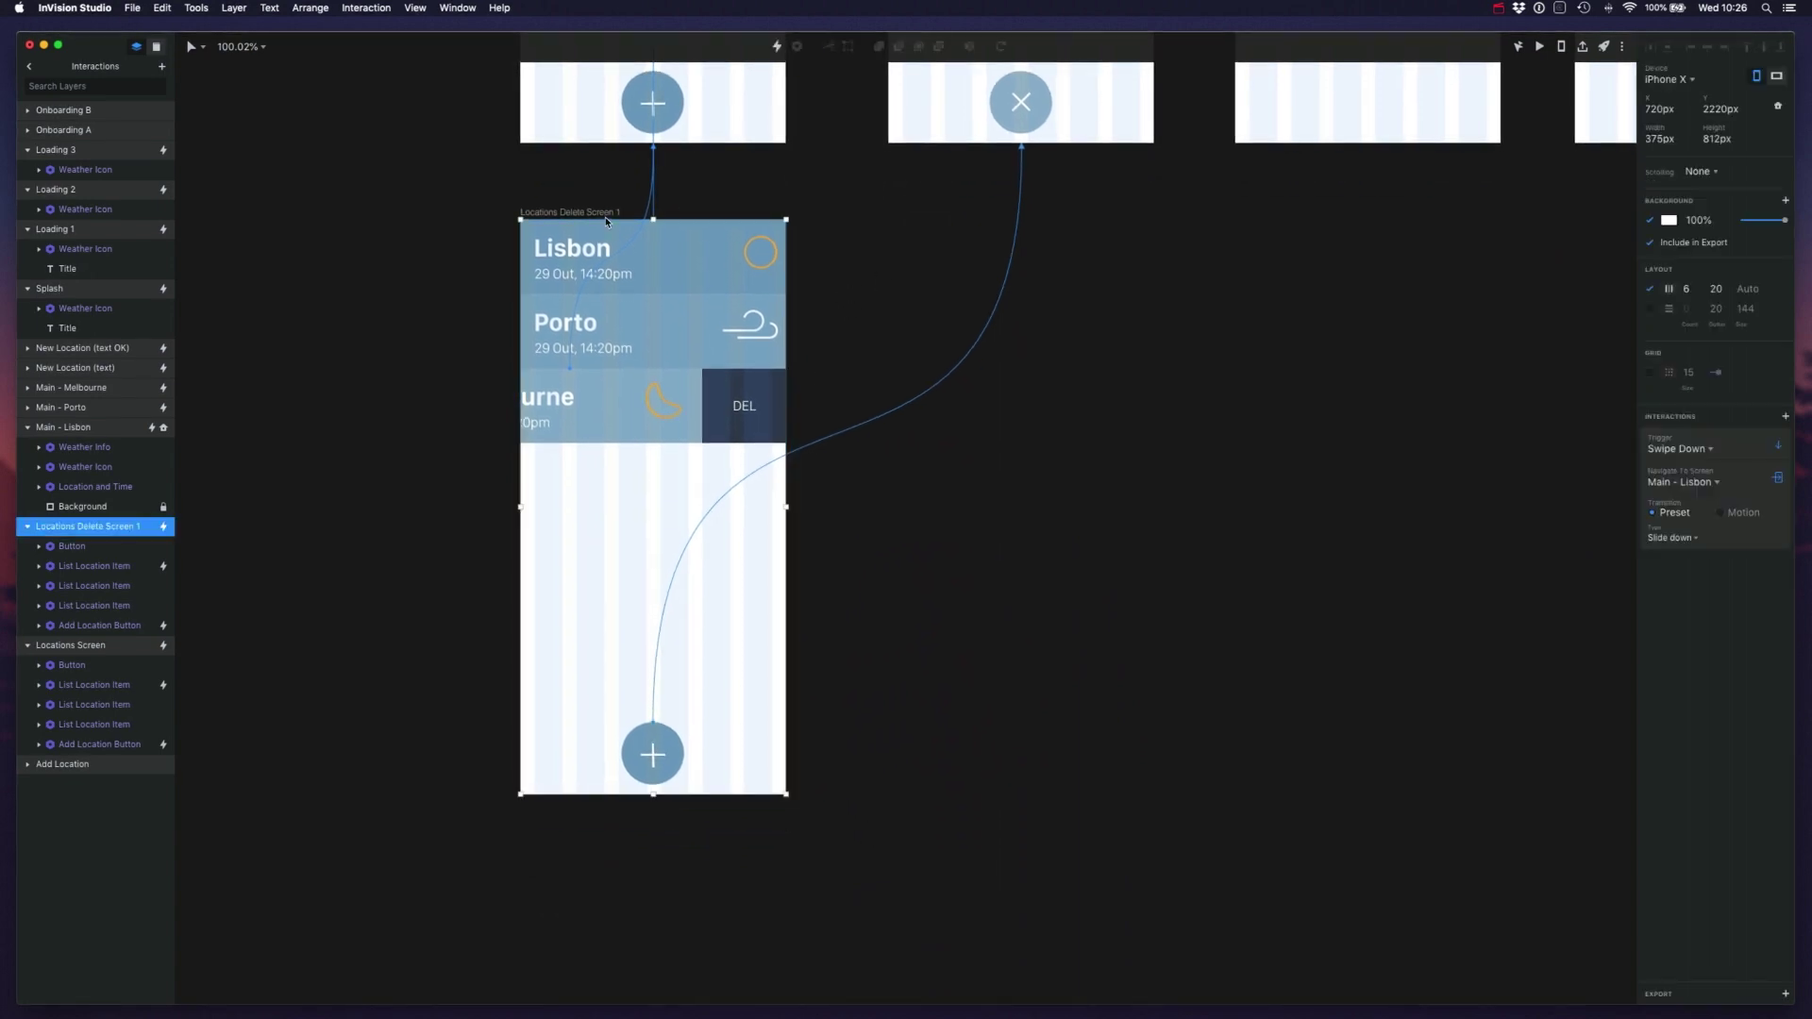
key(super+d)
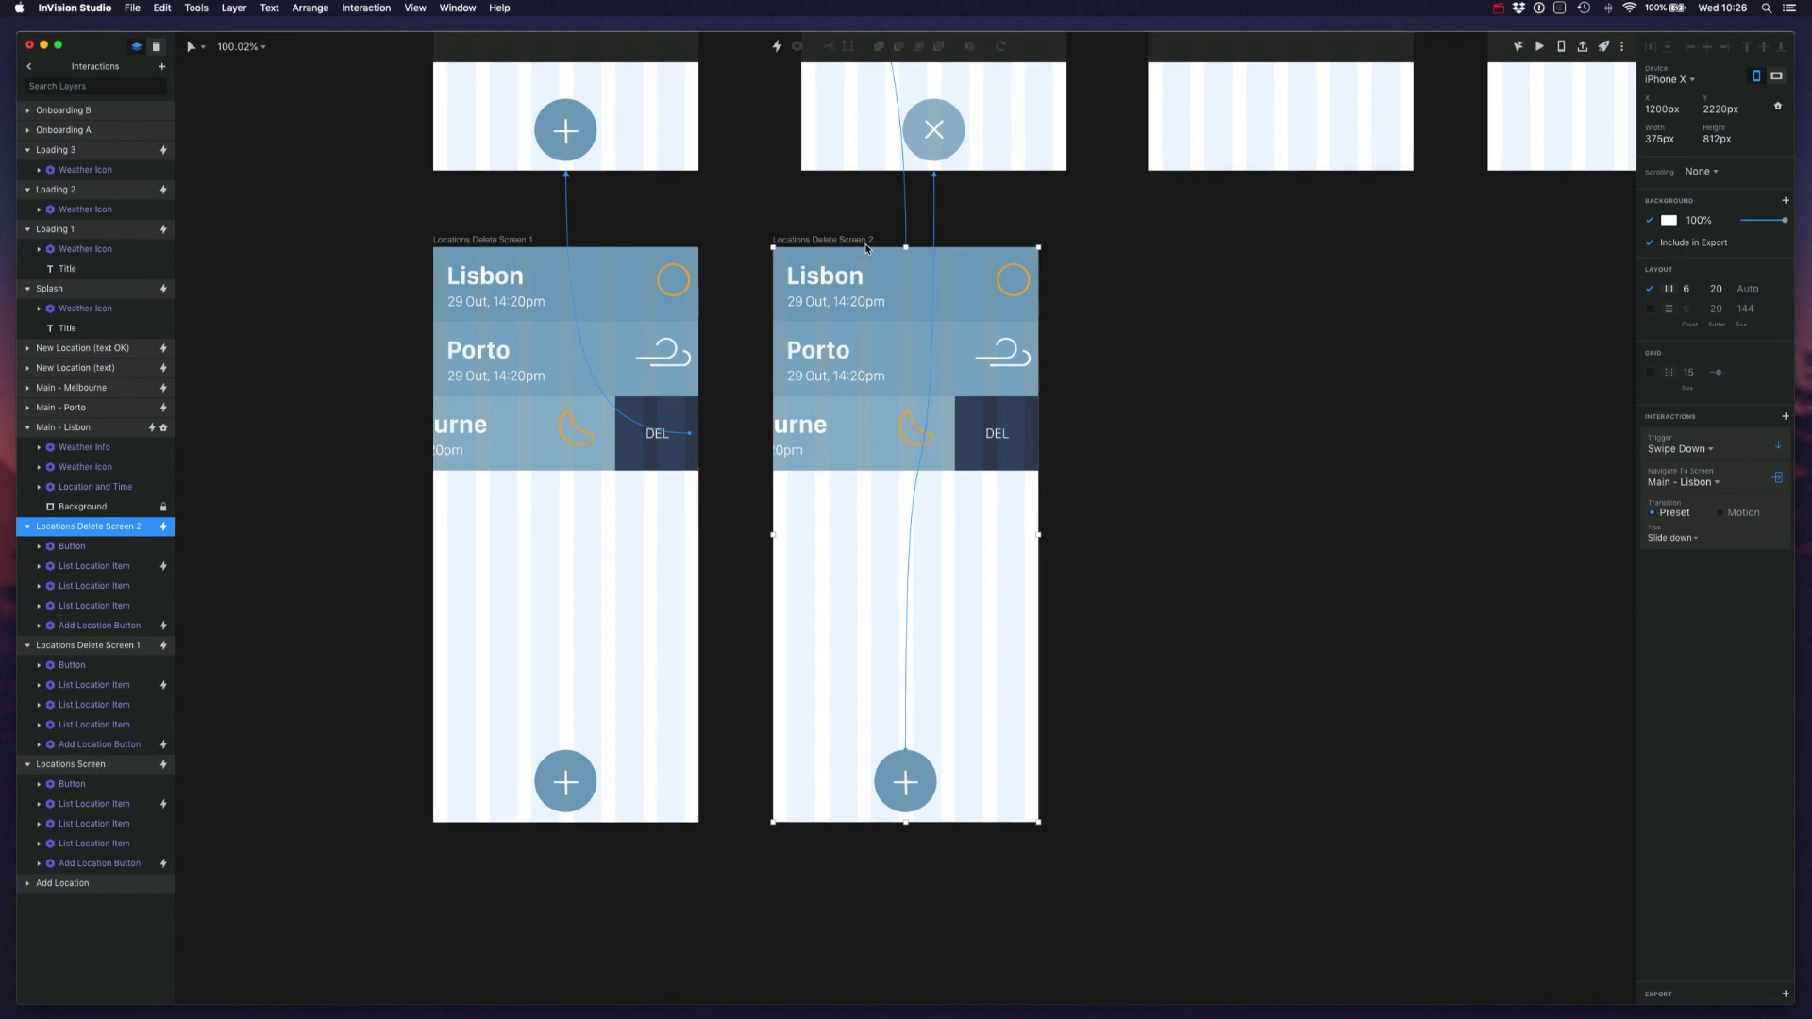
drag(867, 248, 895, 248)
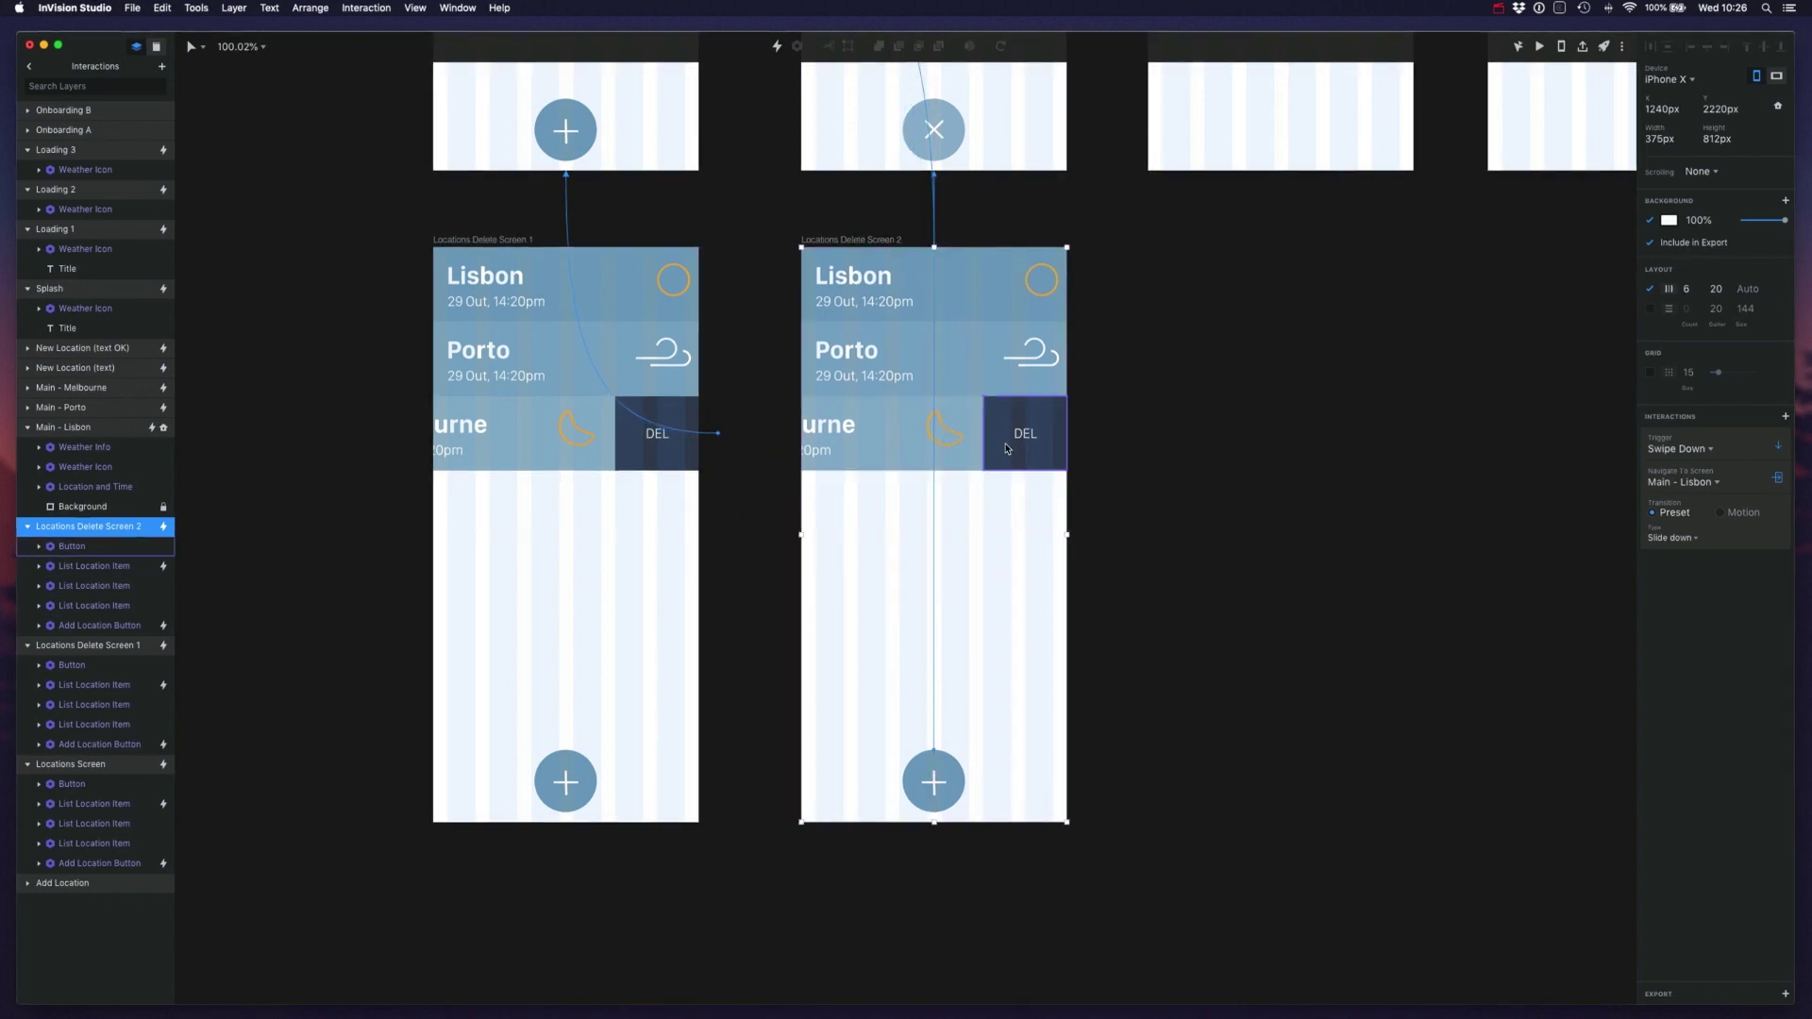
- On Locations Delete Screen 2, fade DEL to 39% and the Melbourne row to about 7% opacity
click(1007, 449)
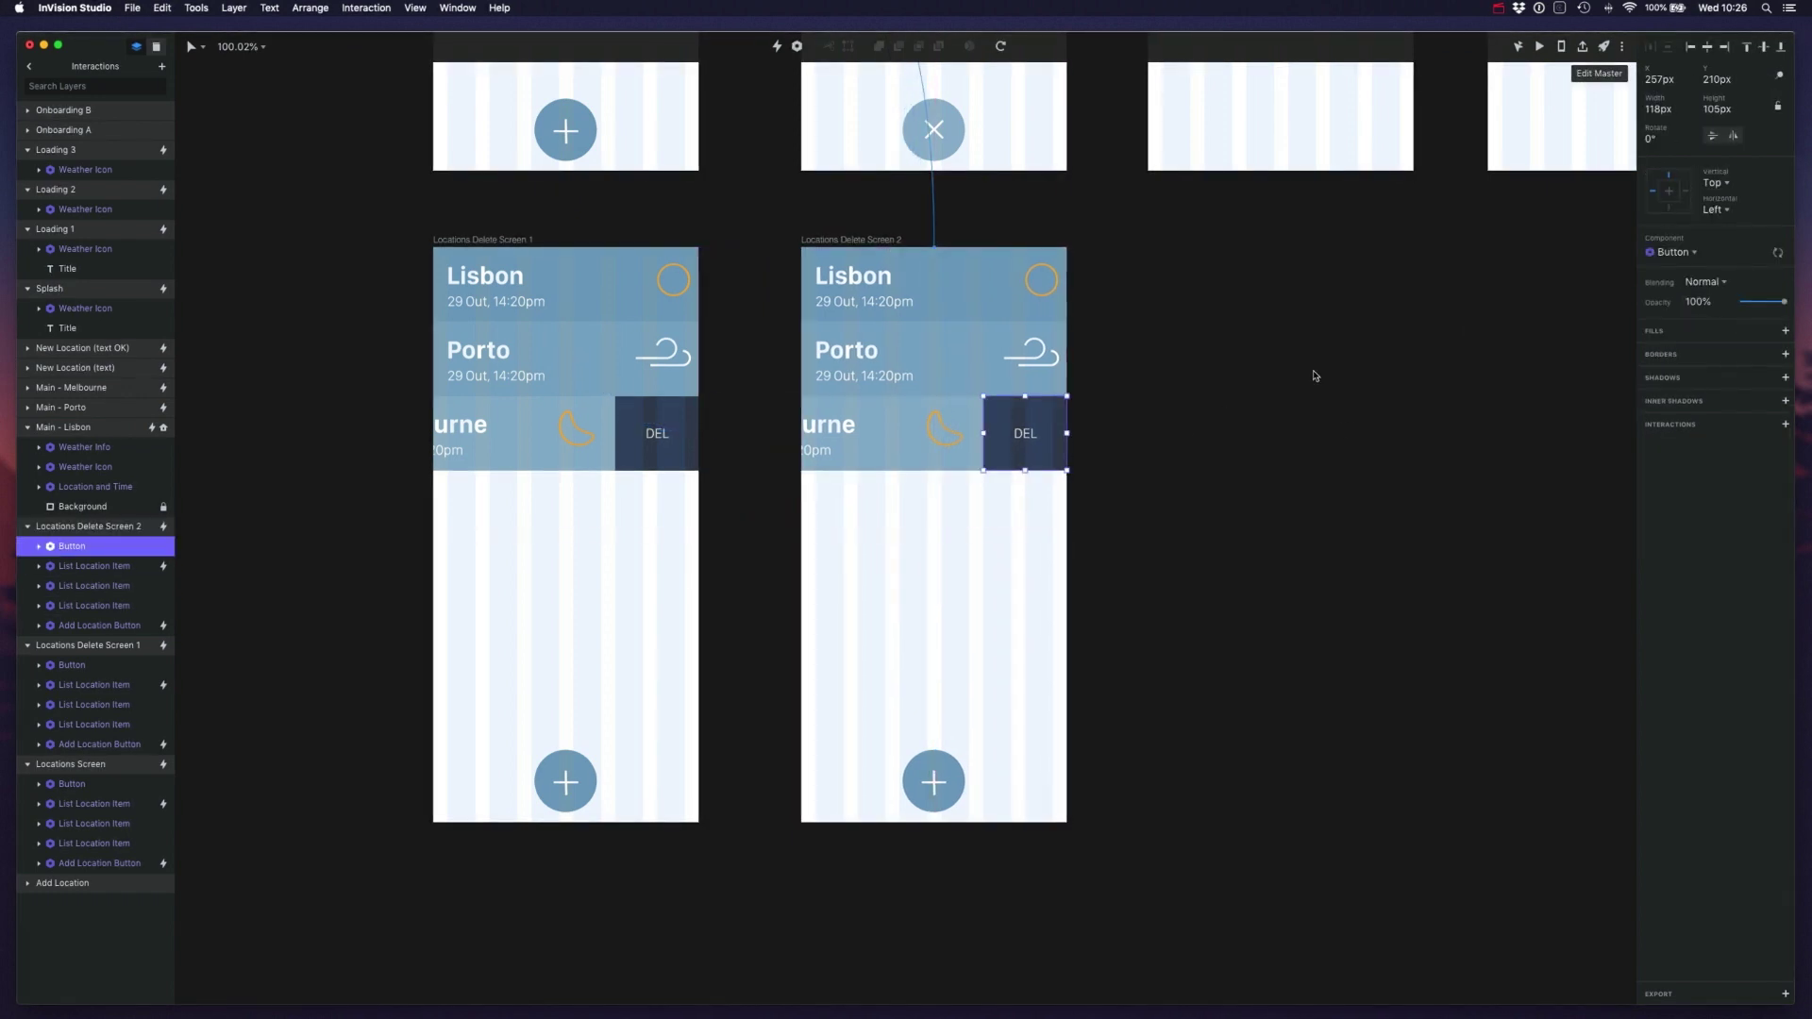
drag(1783, 302, 1305, 358)
click(908, 444)
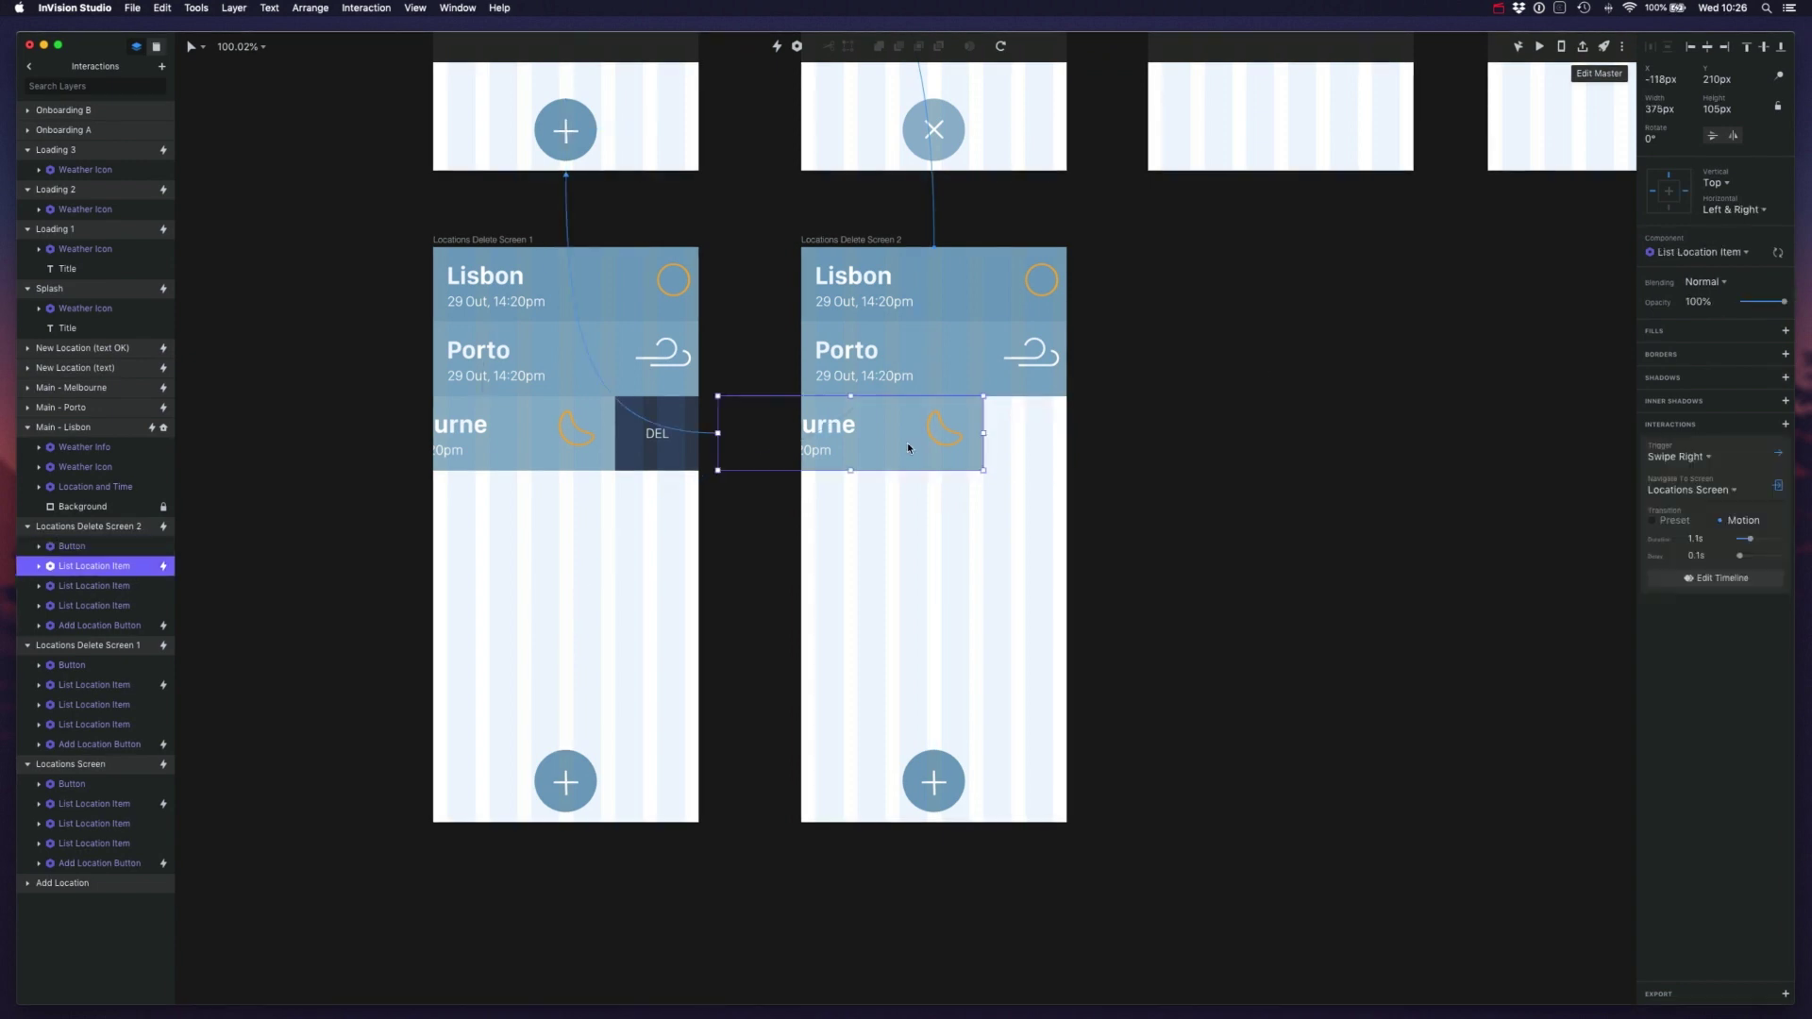
drag(1756, 304, 1698, 302)
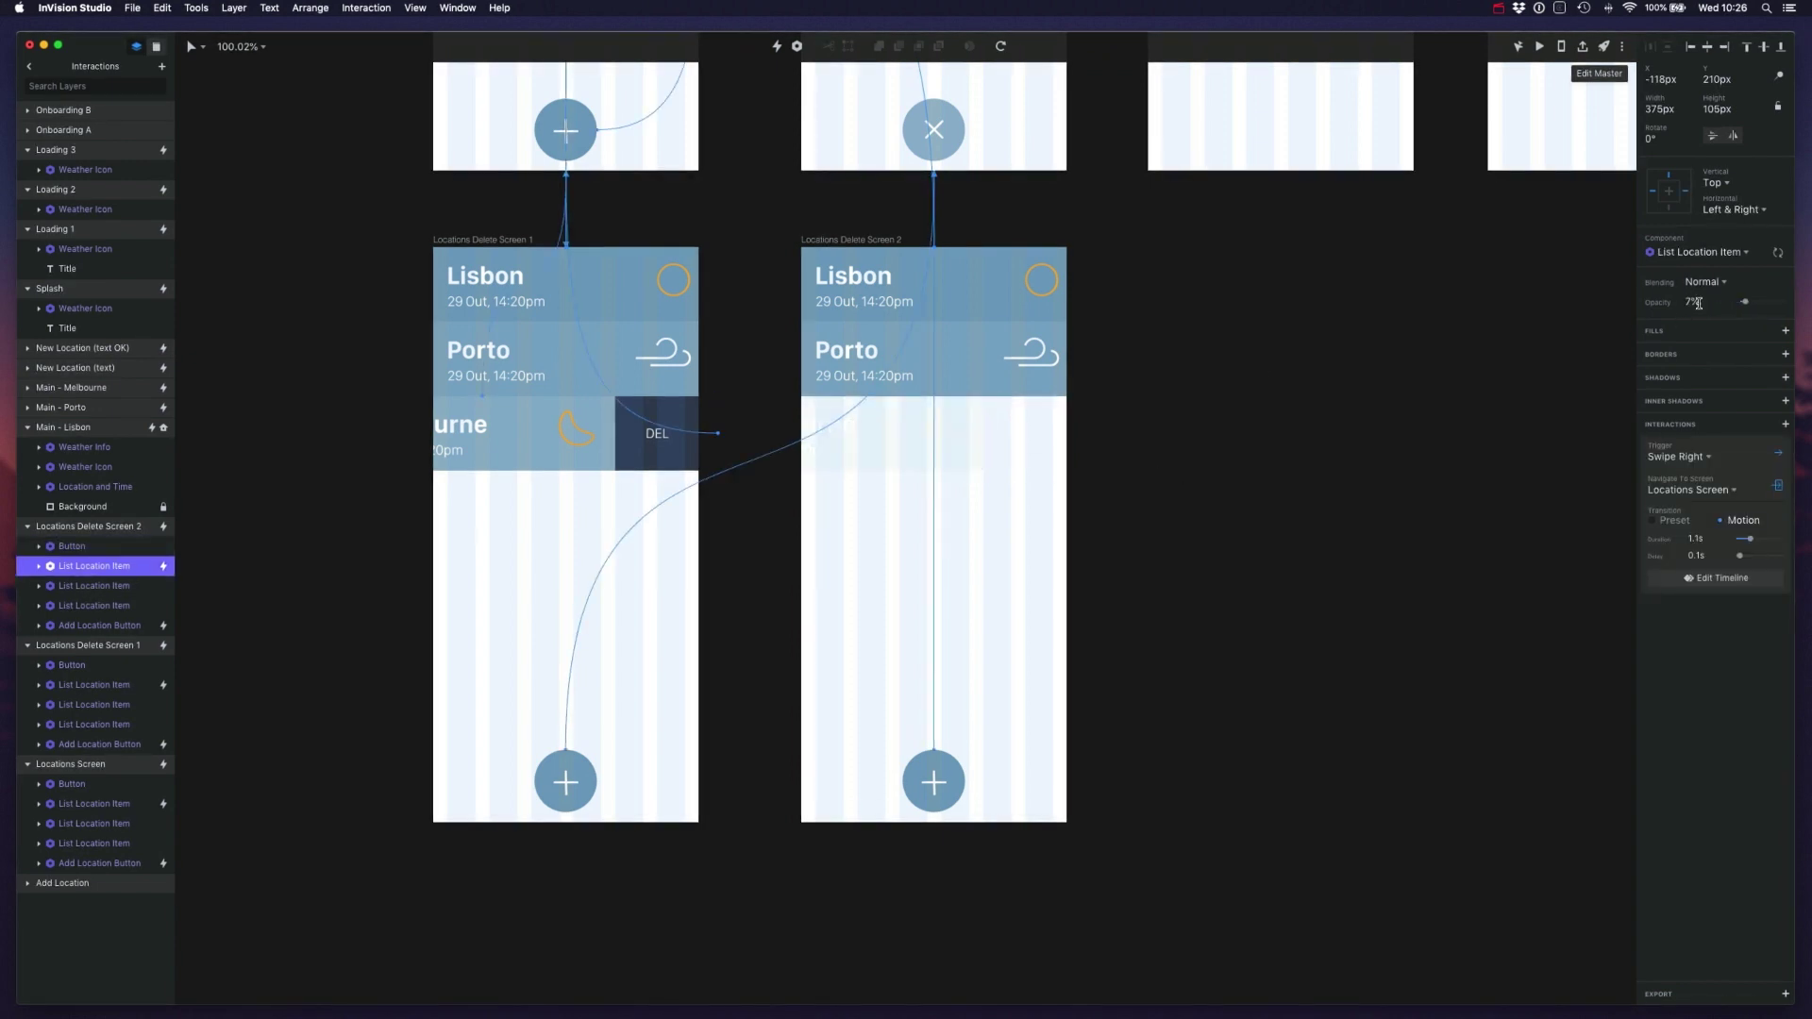
click(669, 454)
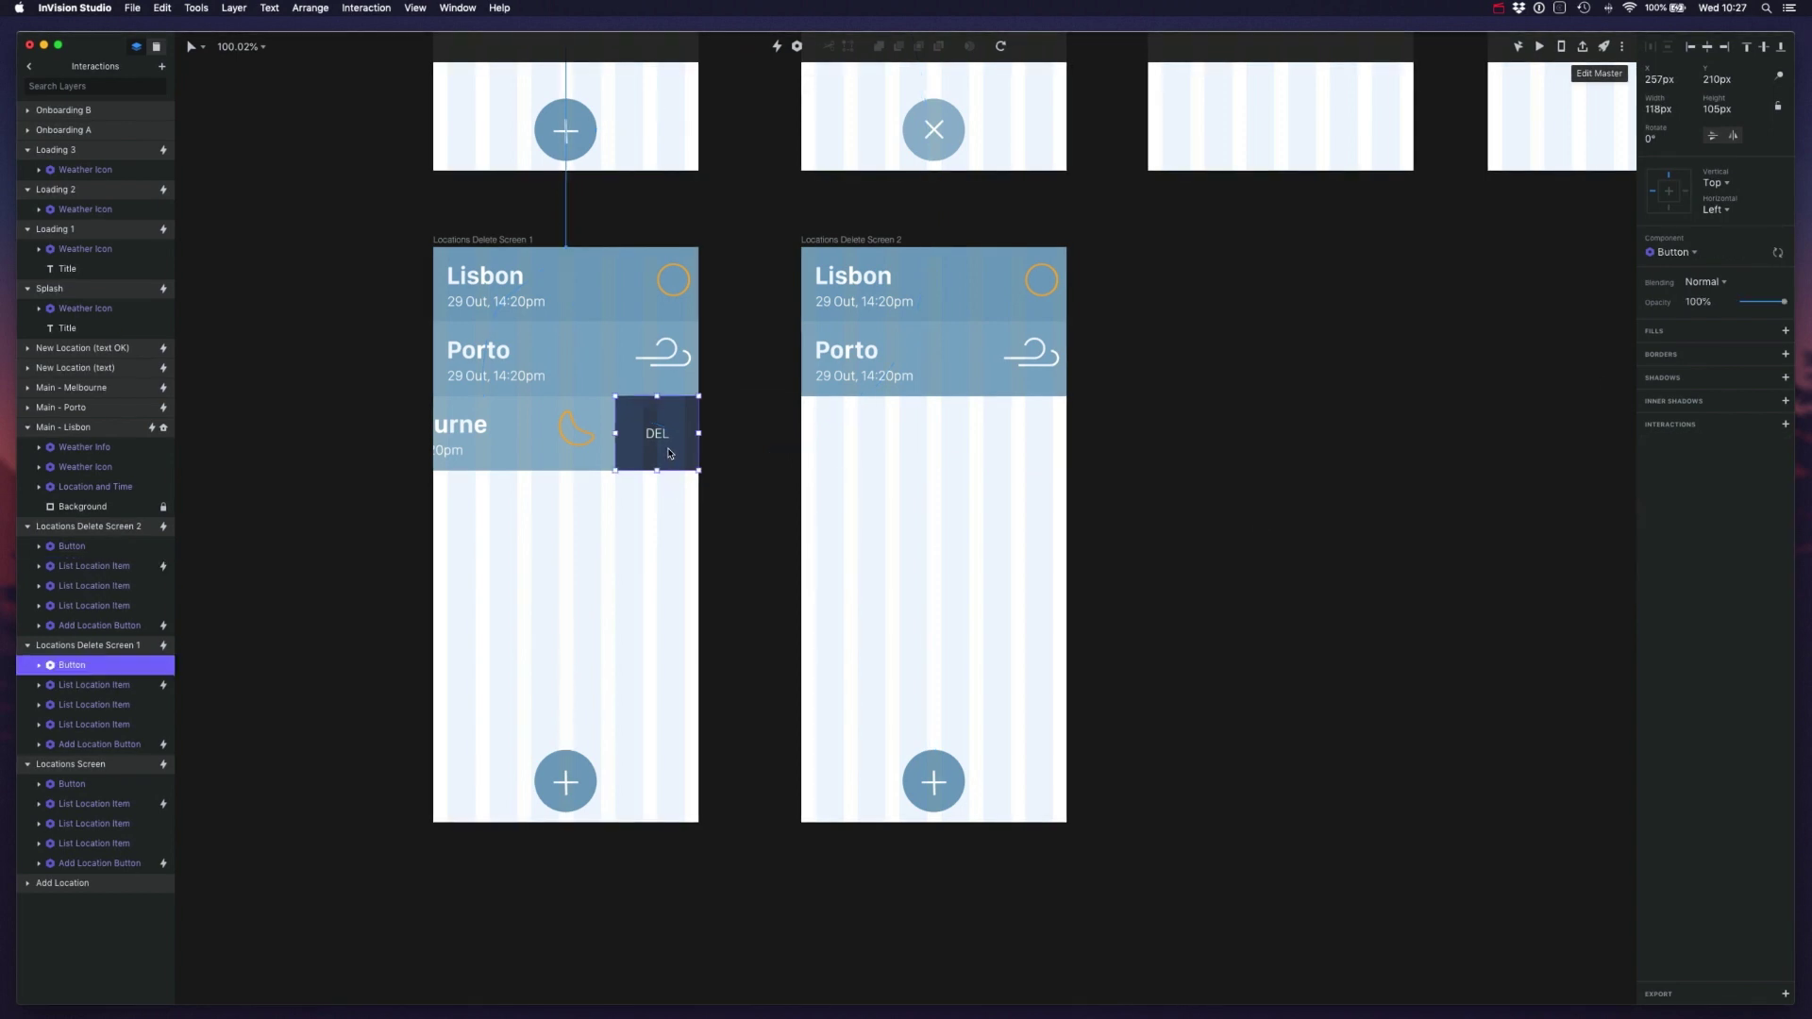
- Link DEL to Locations Delete Screen 2 with a Tap trigger, 0s delay, 1.1s Motion transition
drag(684, 440, 869, 434)
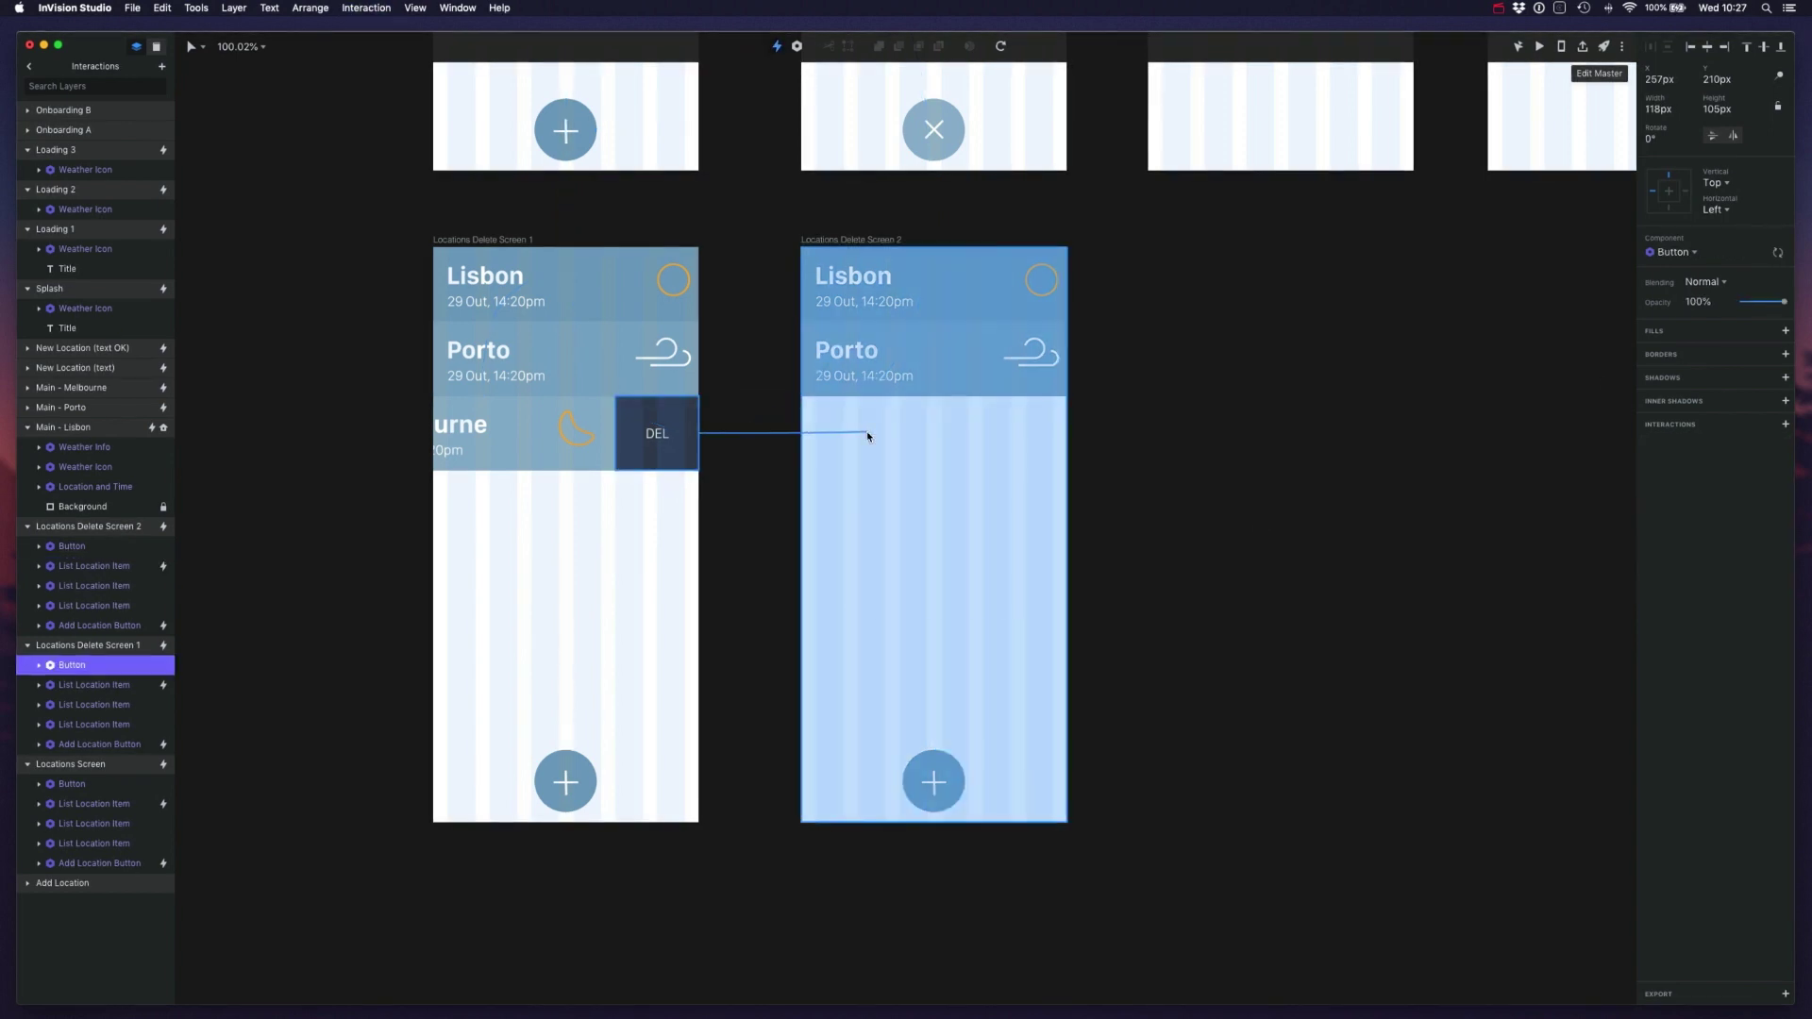
click(892, 440)
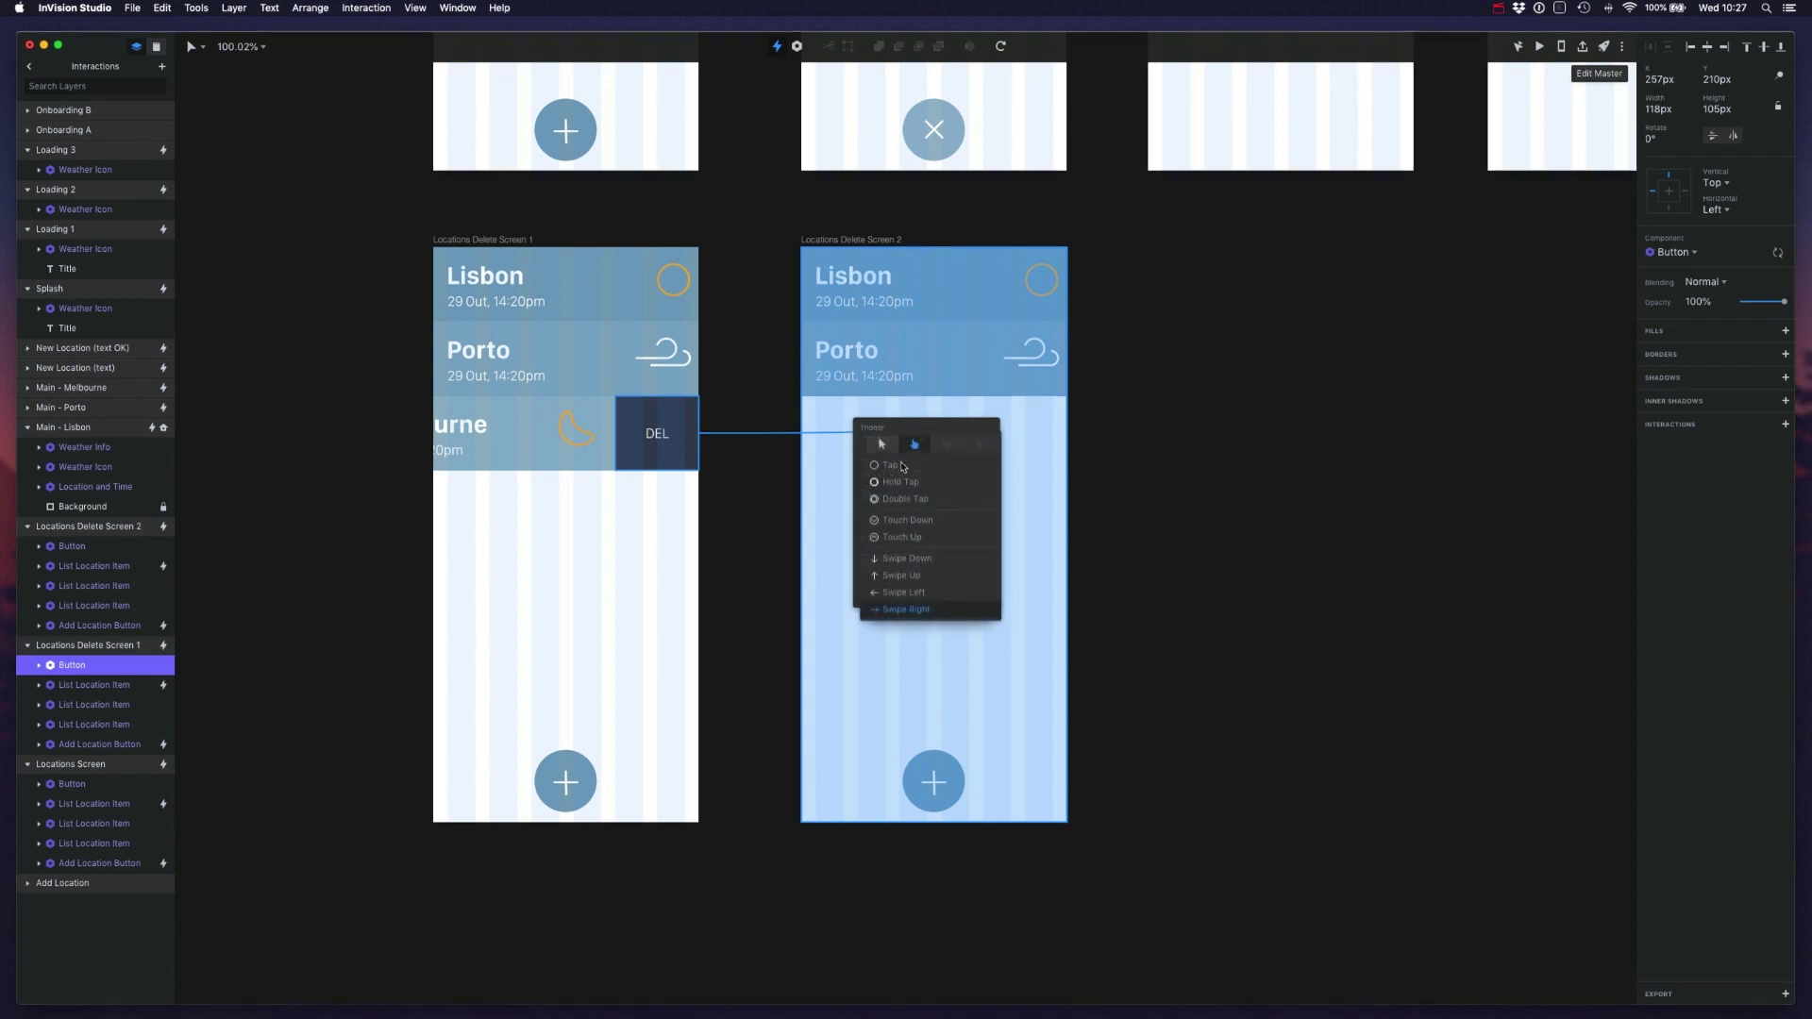
click(890, 466)
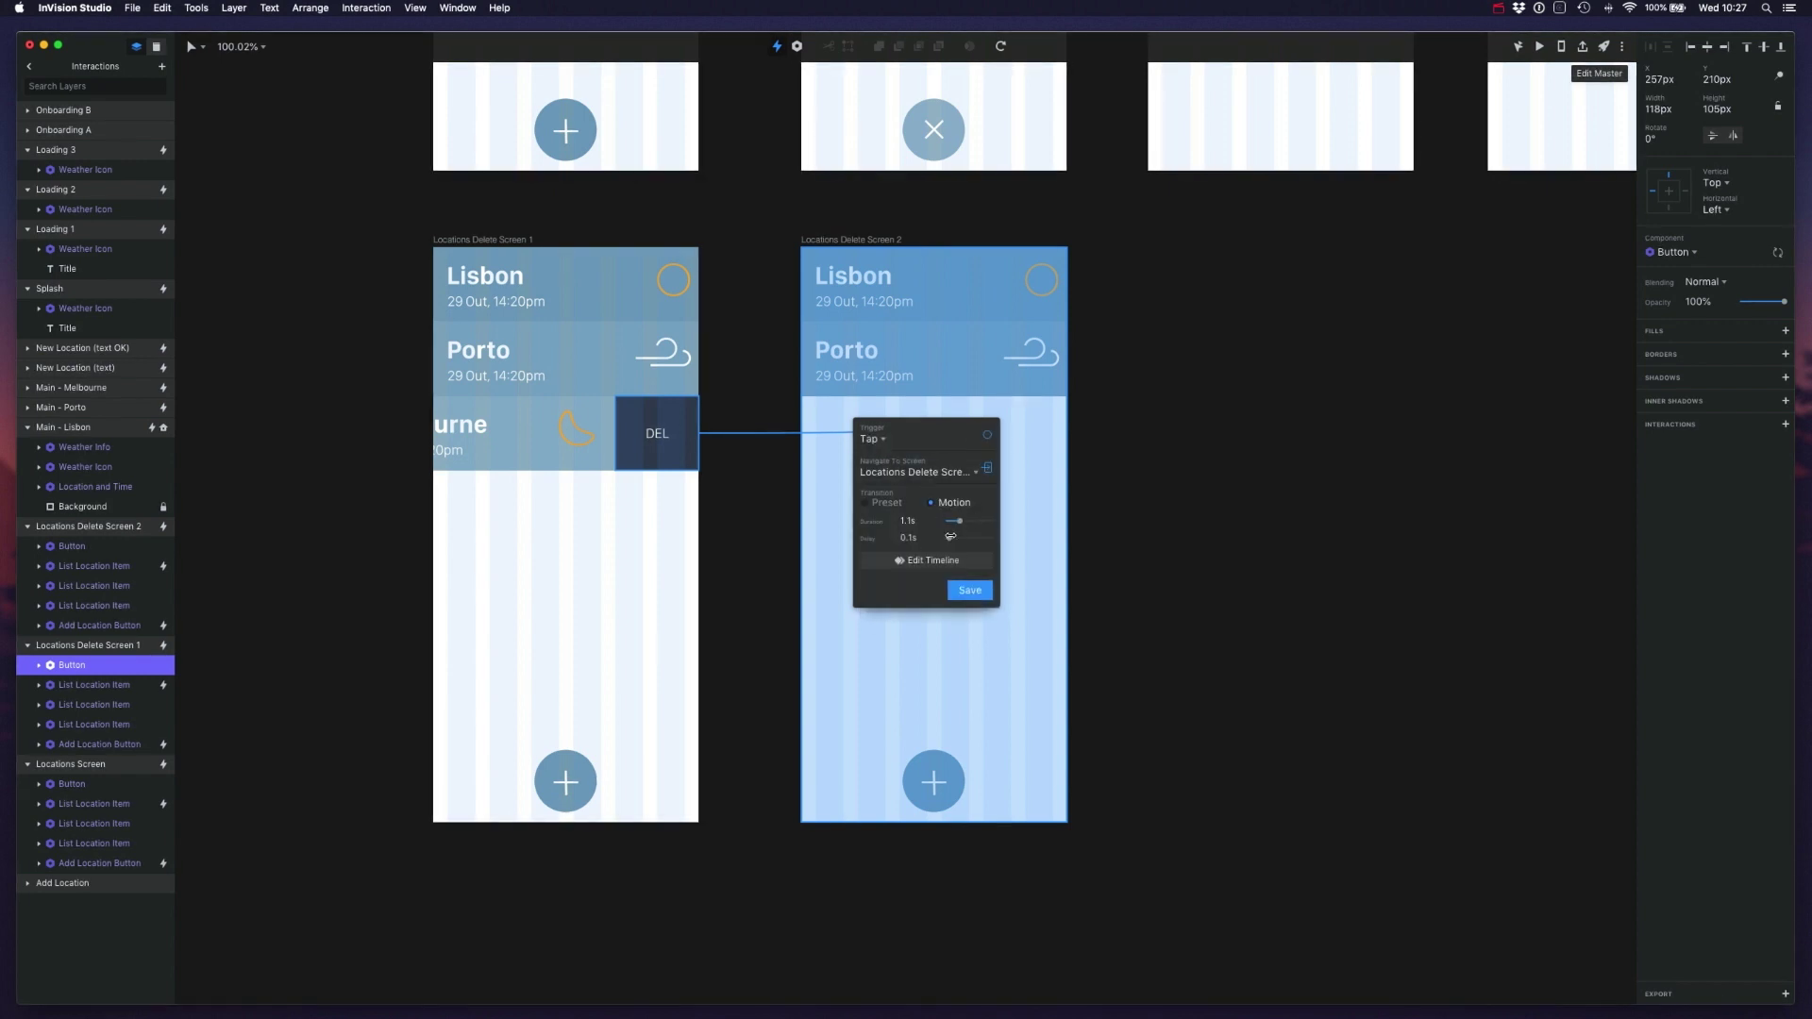
drag(941, 537, 935, 538)
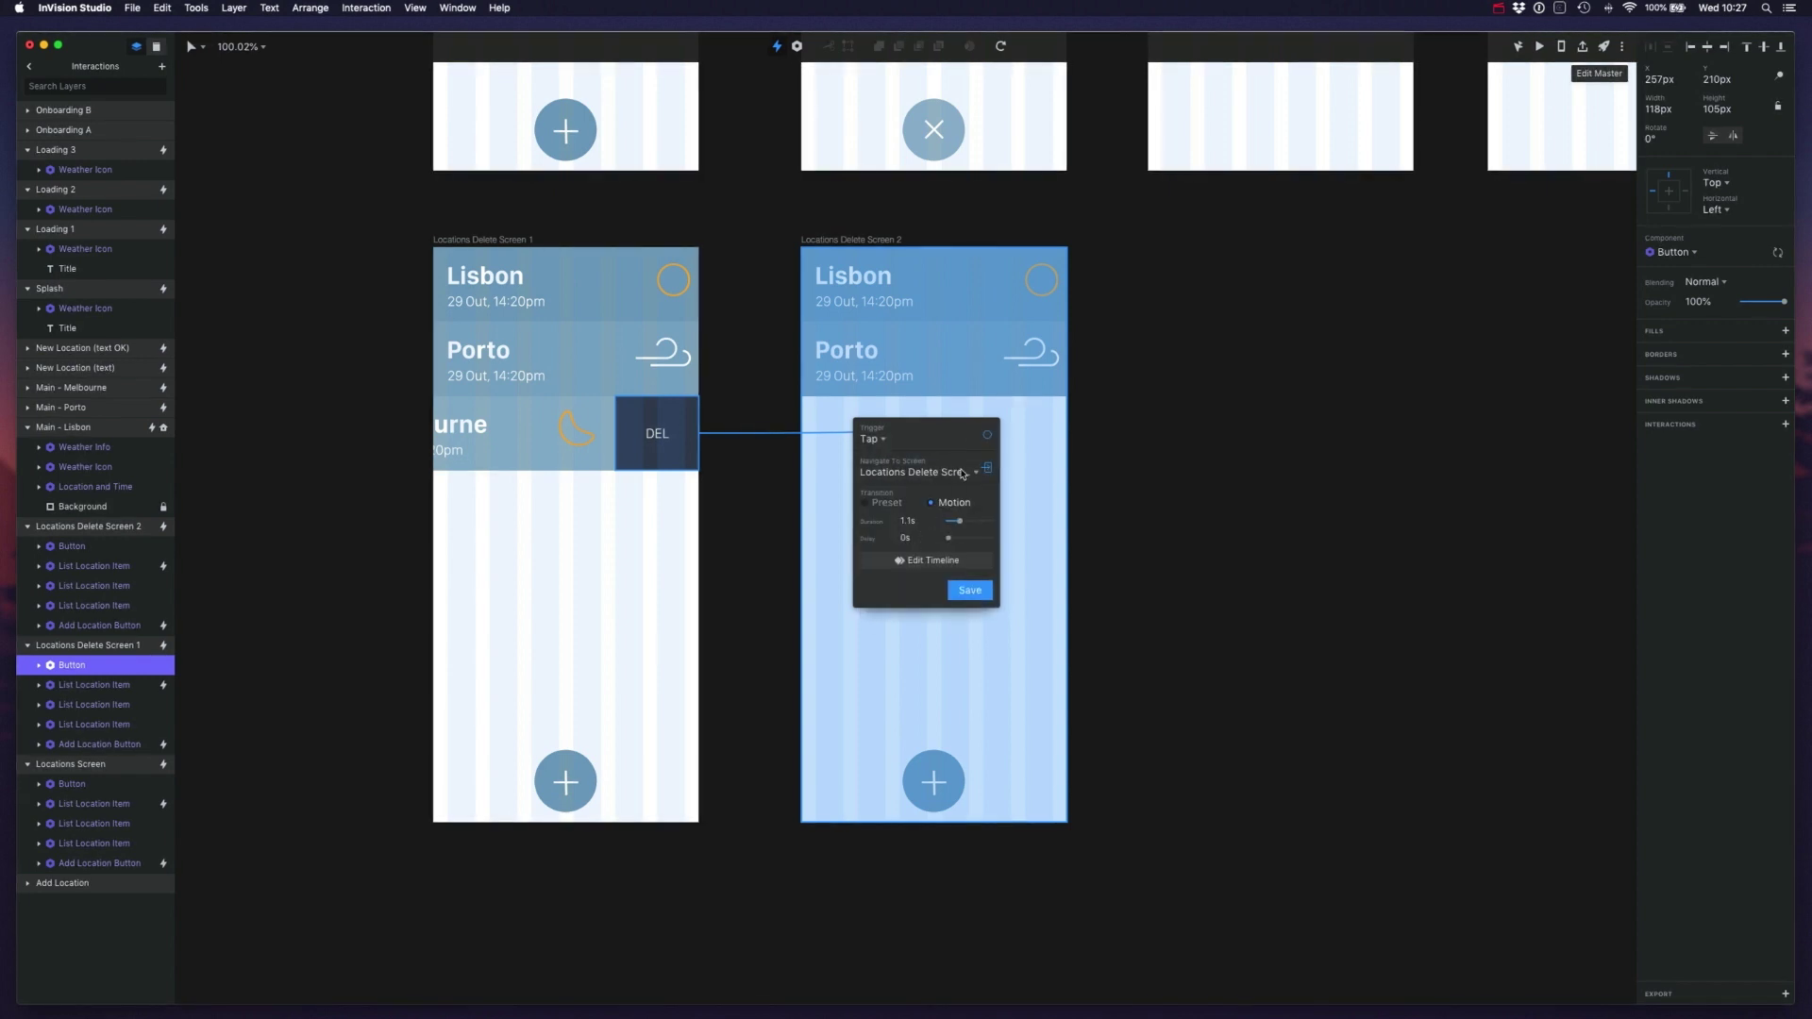
click(970, 590)
click(720, 222)
click(648, 245)
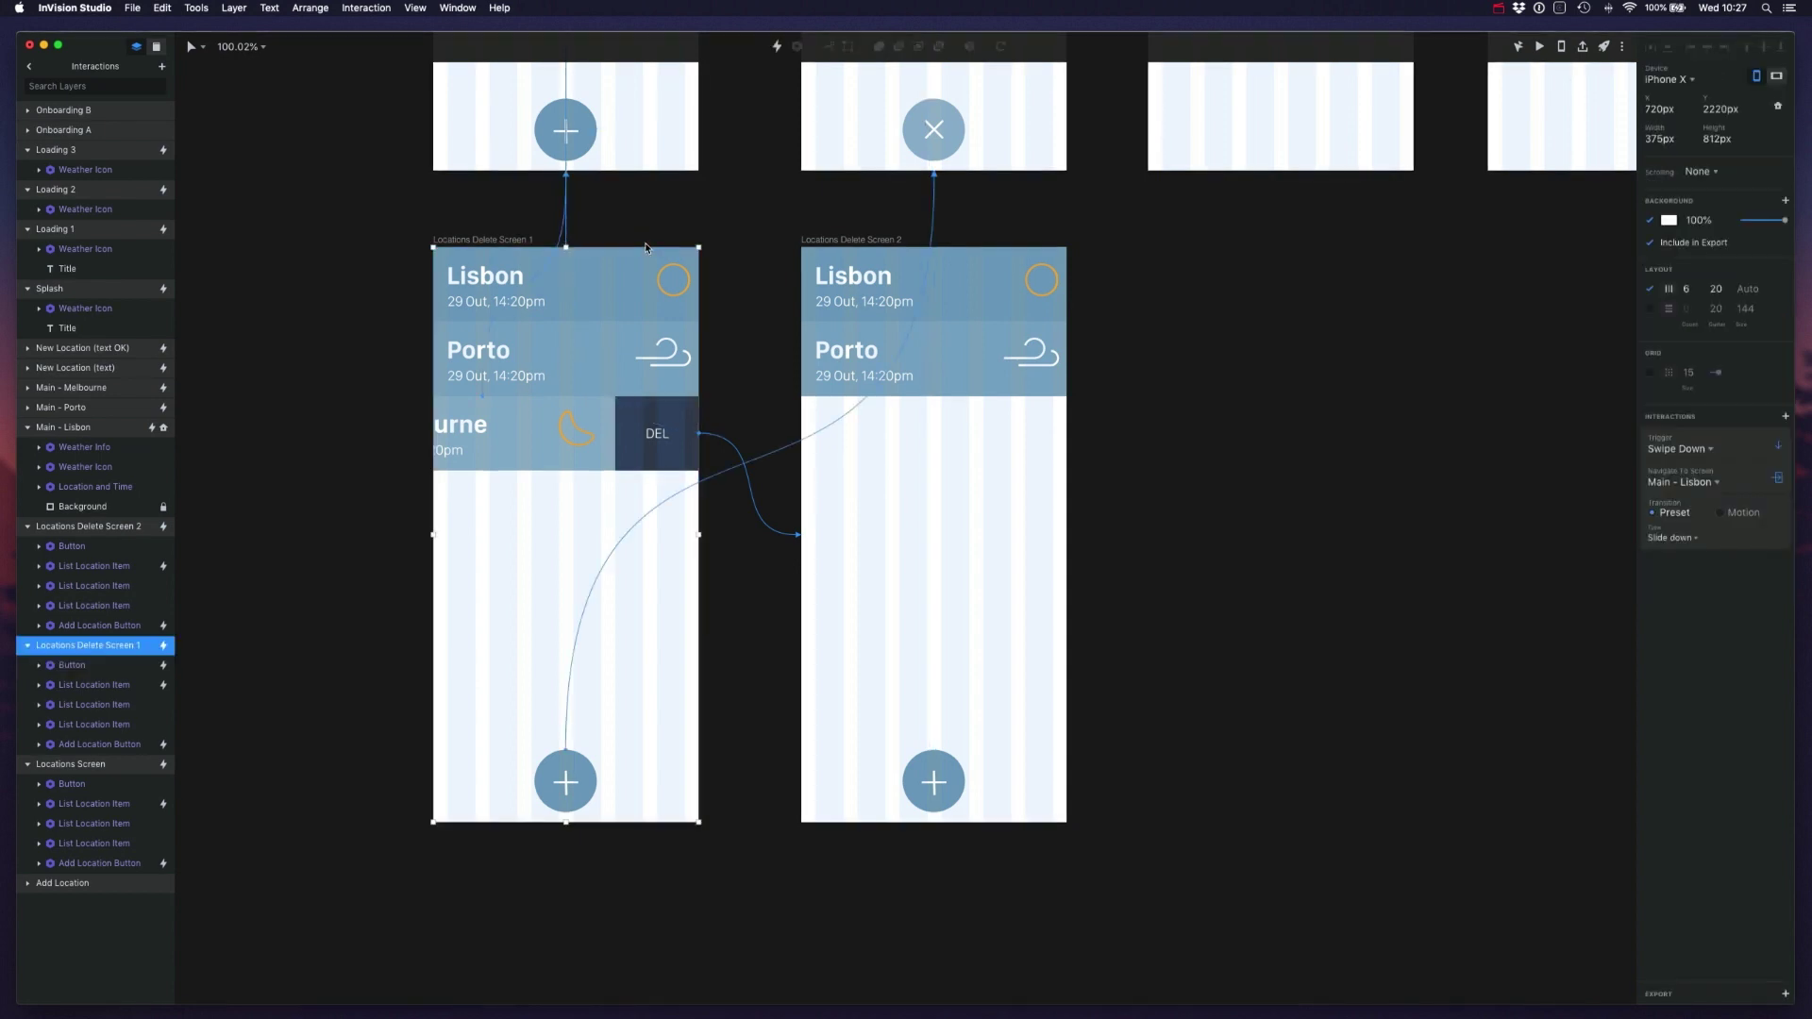
click(1539, 47)
click(992, 345)
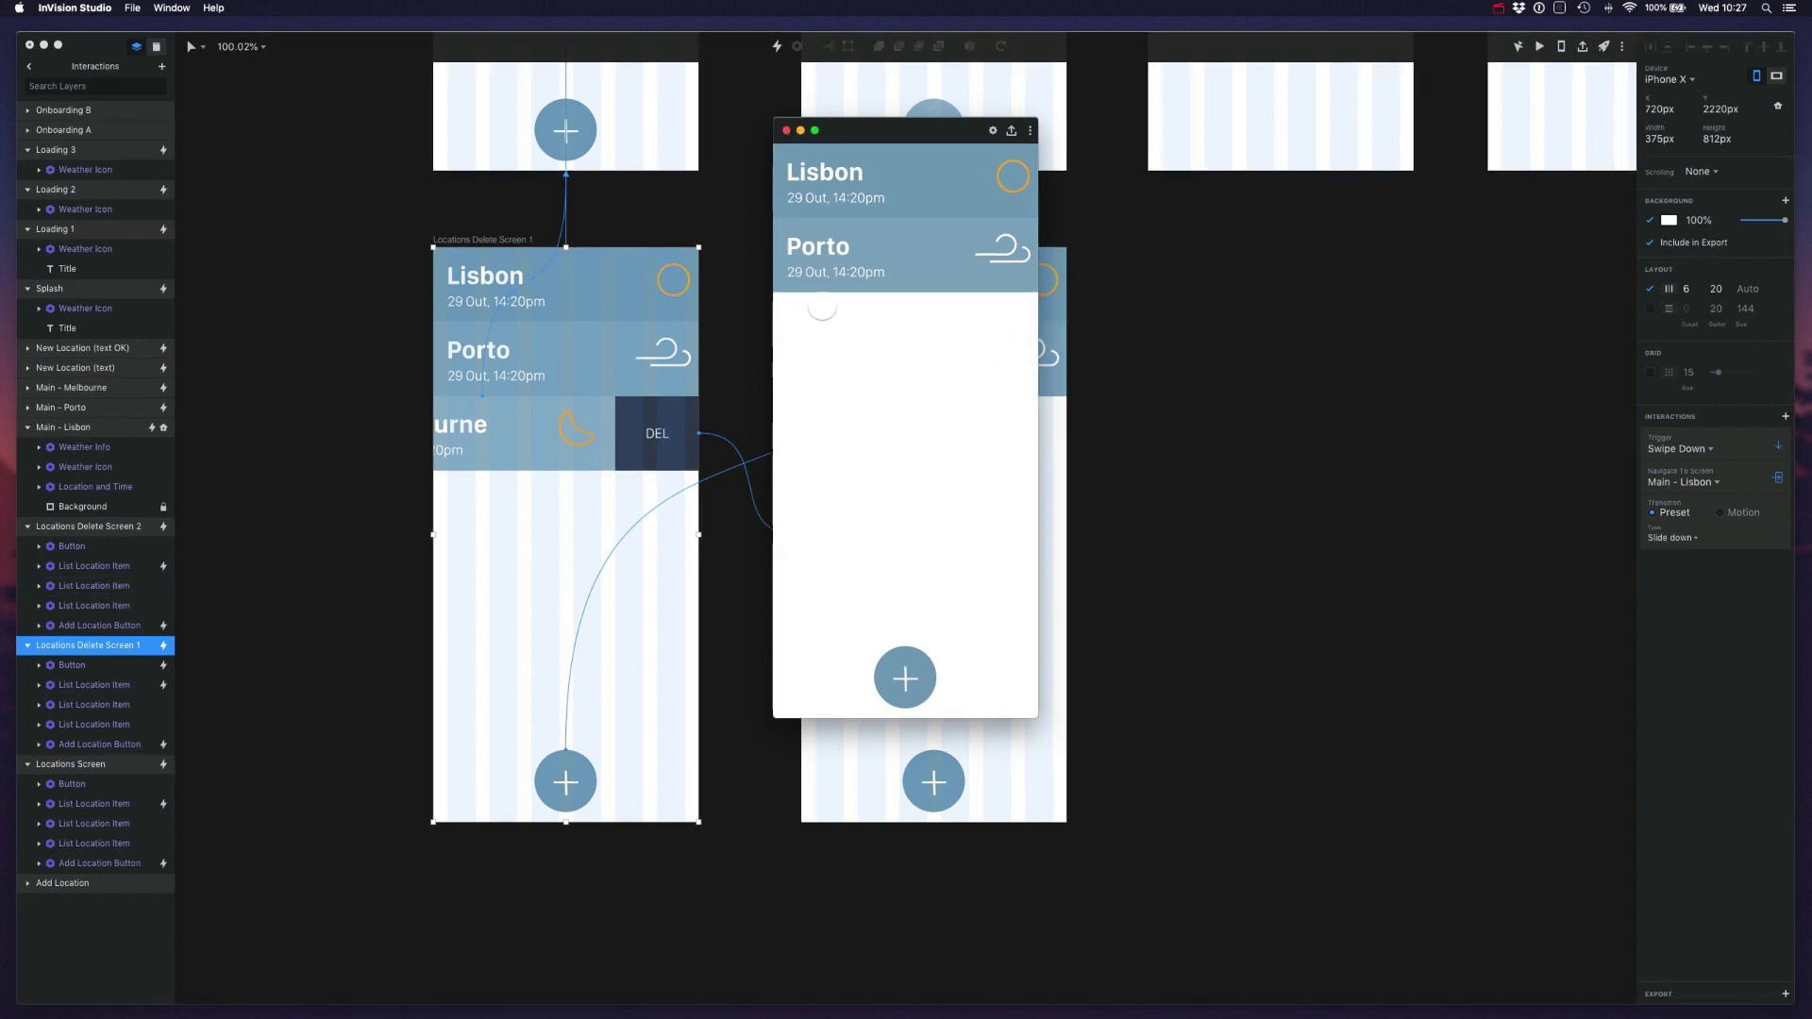
click(787, 131)
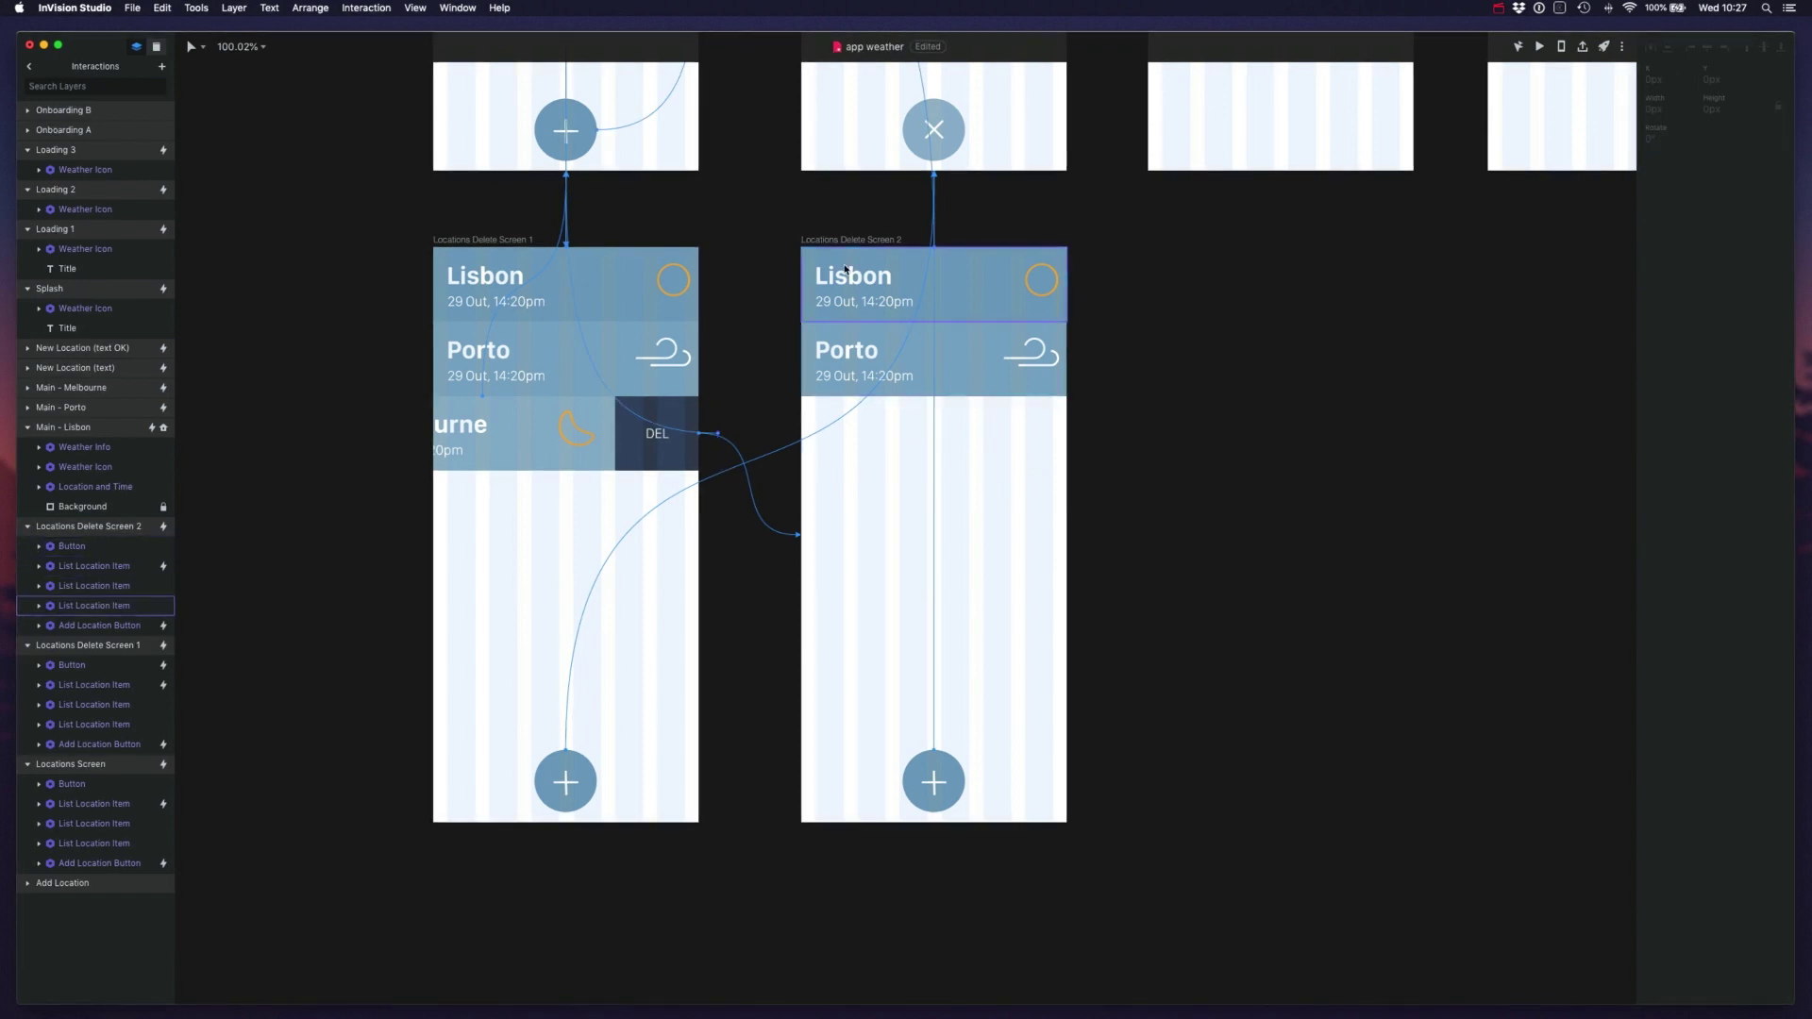
scroll(769, 406, up, 10)
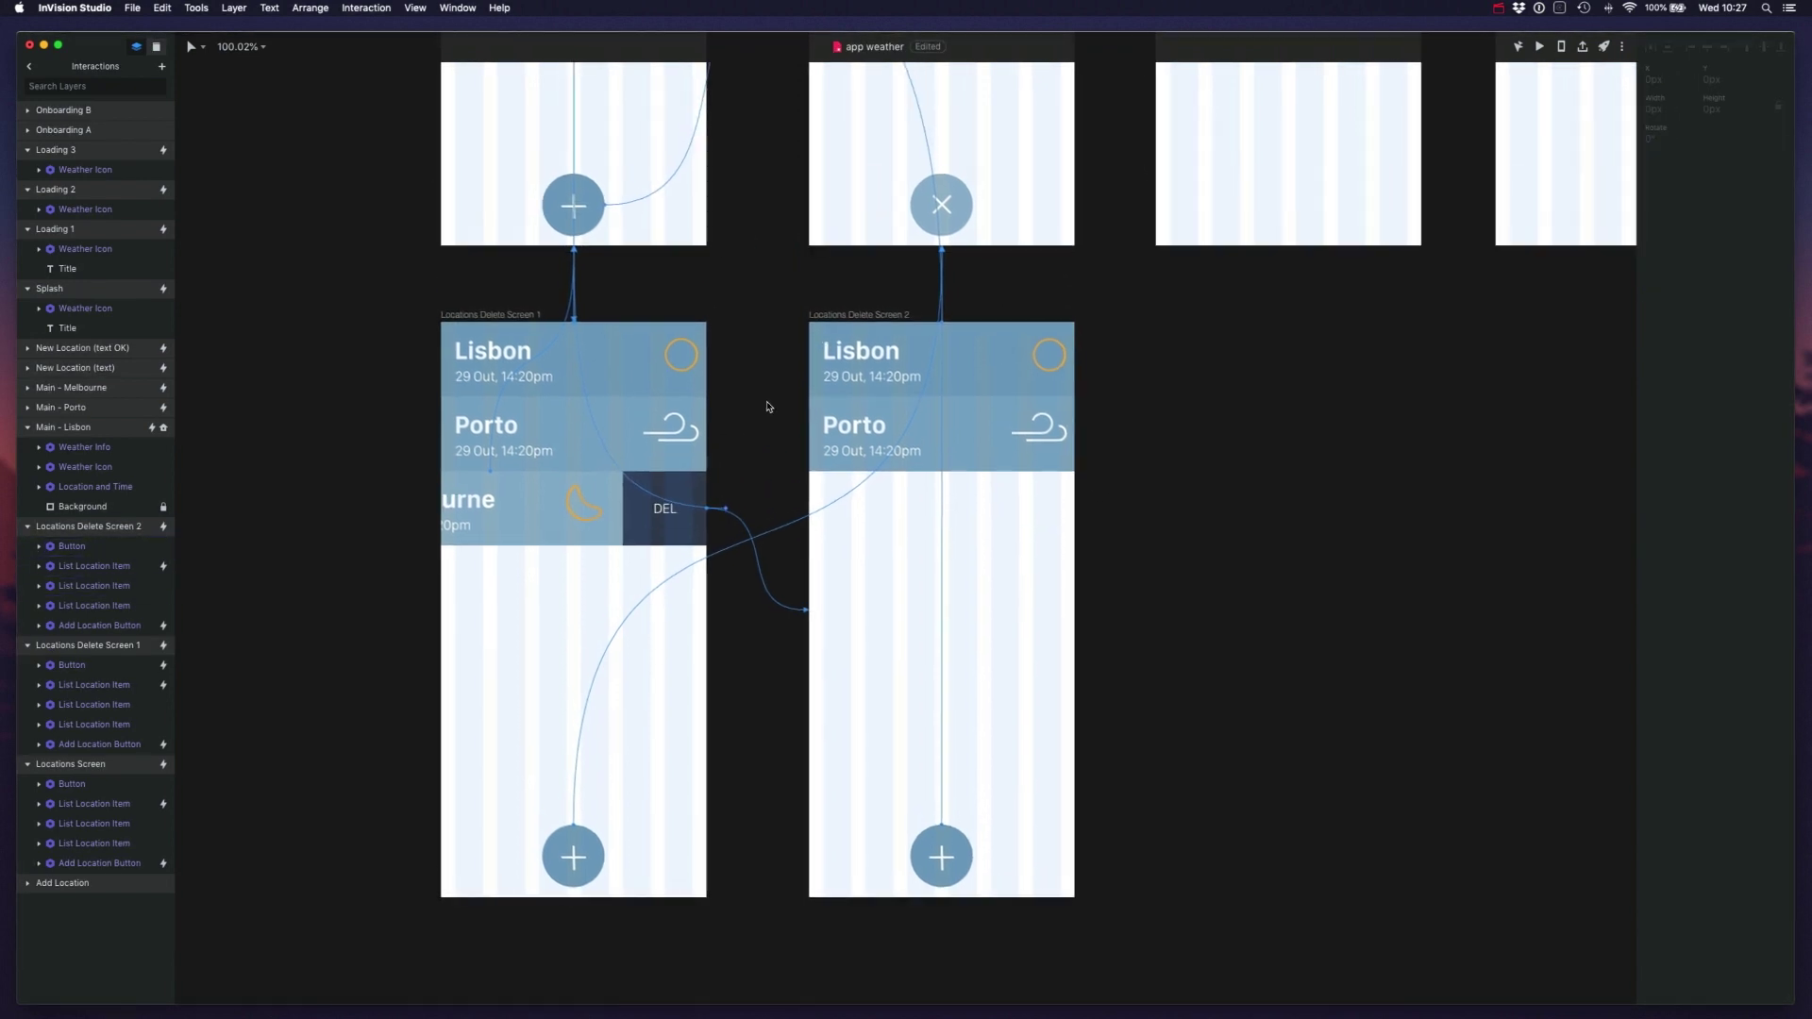
click(479, 96)
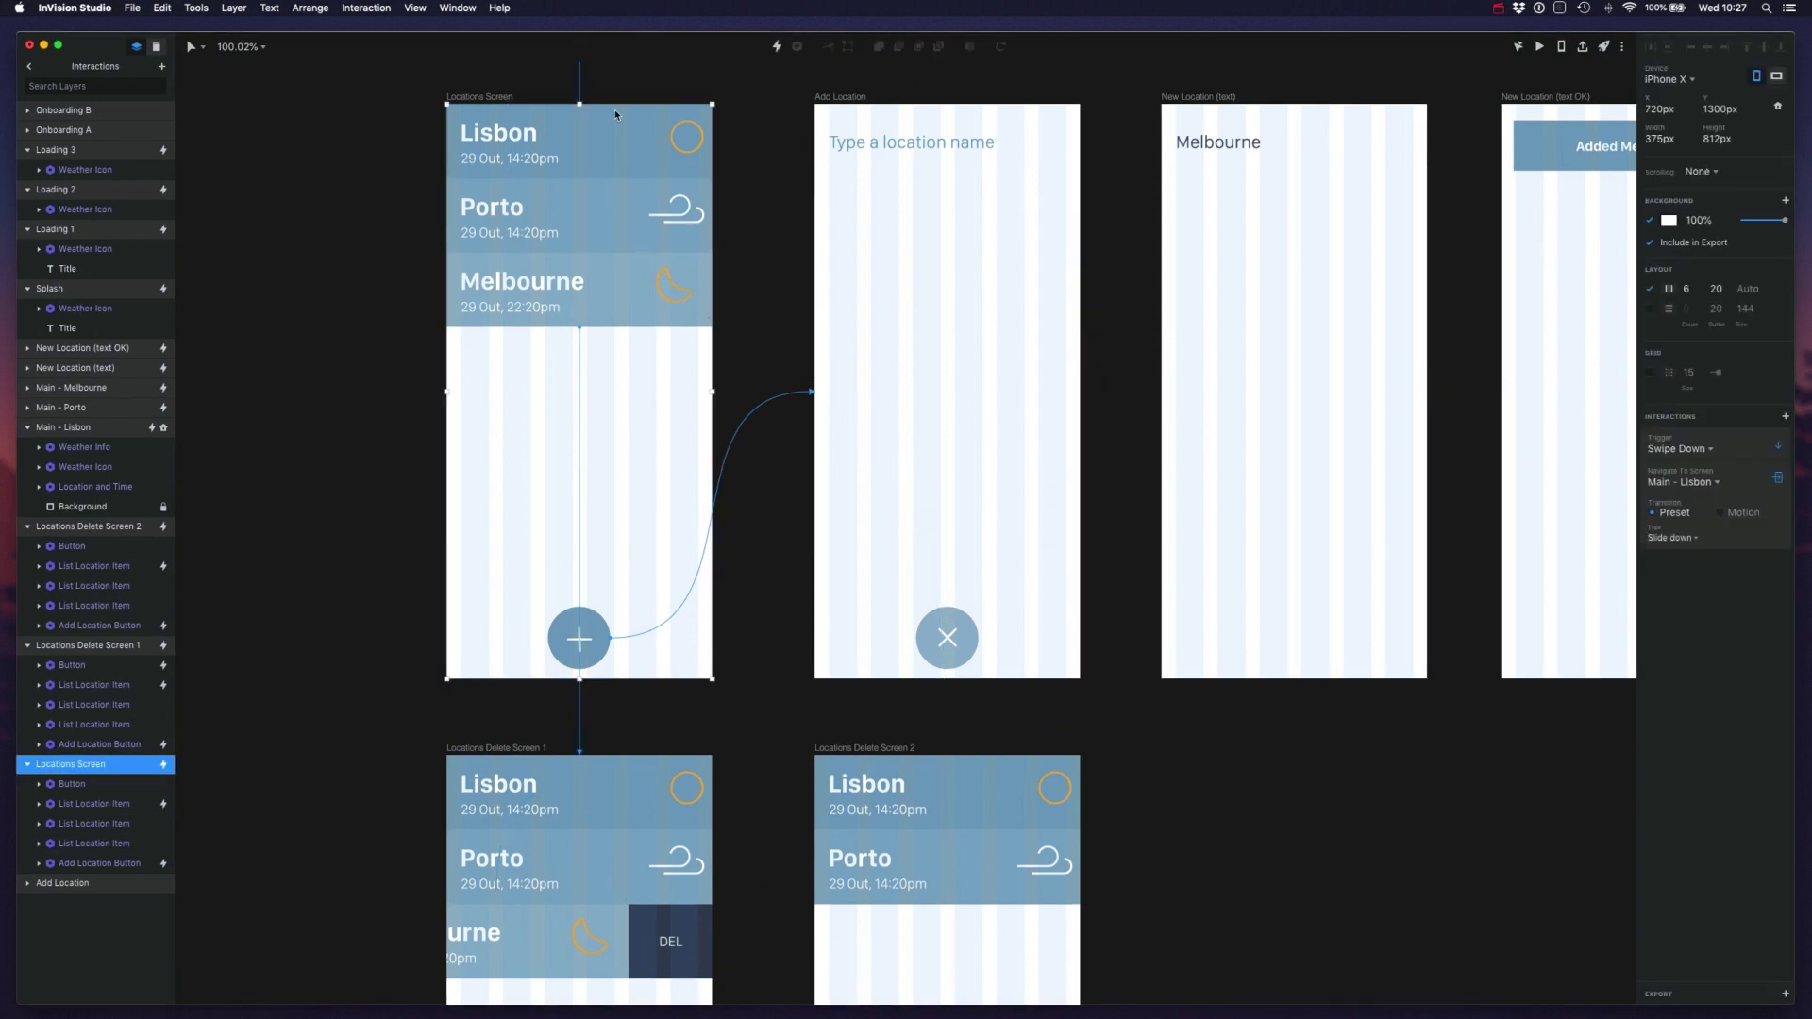
click(1541, 47)
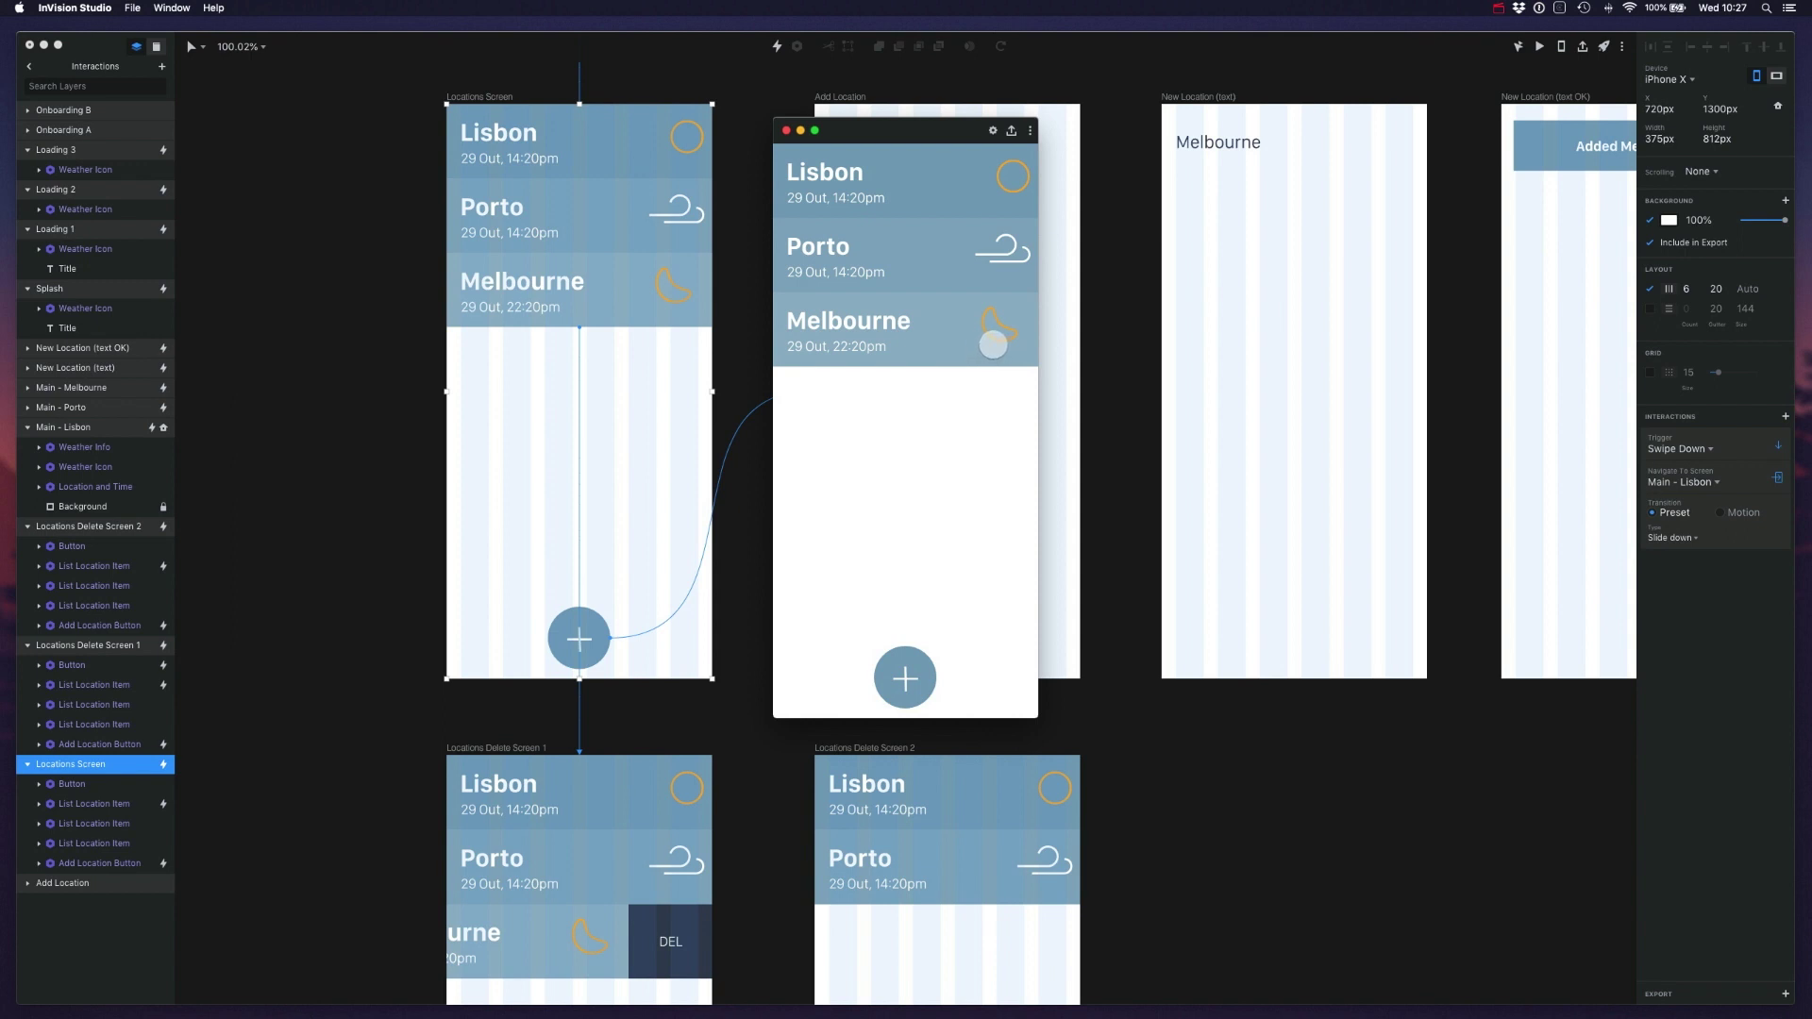
drag(876, 329, 851, 358)
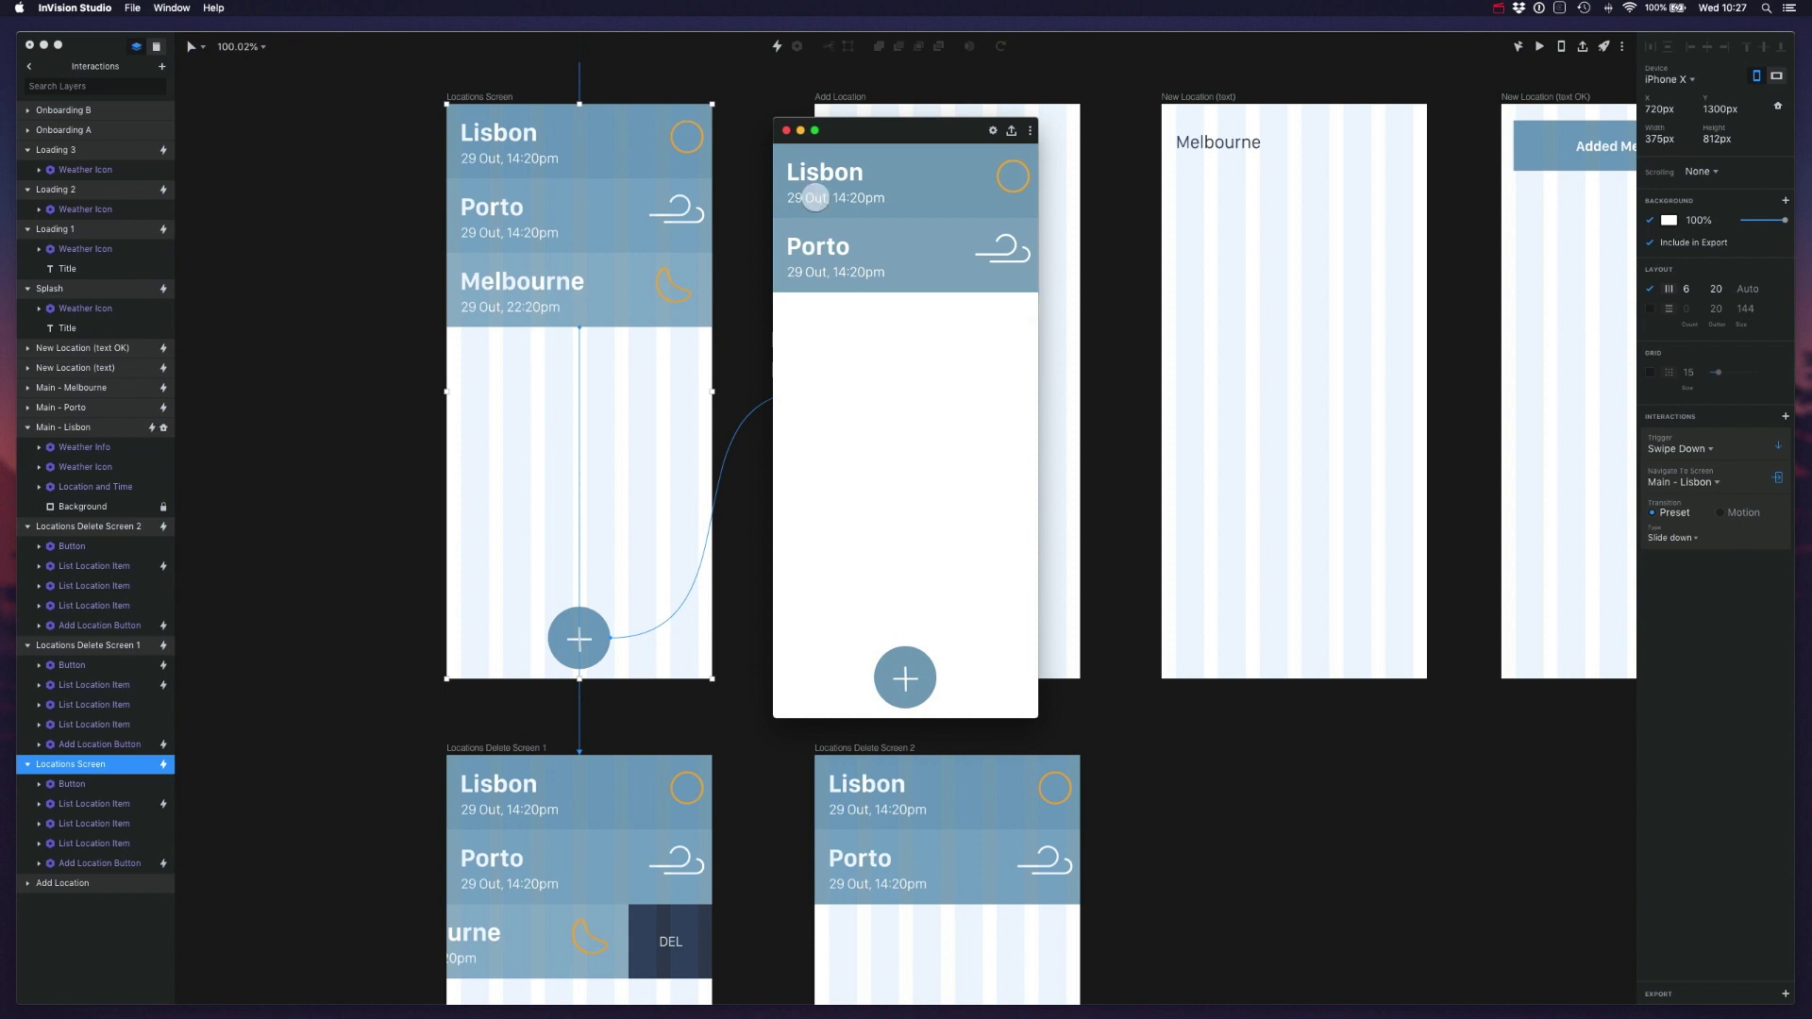
key(Escape)
scroll(698, 471, down, 5)
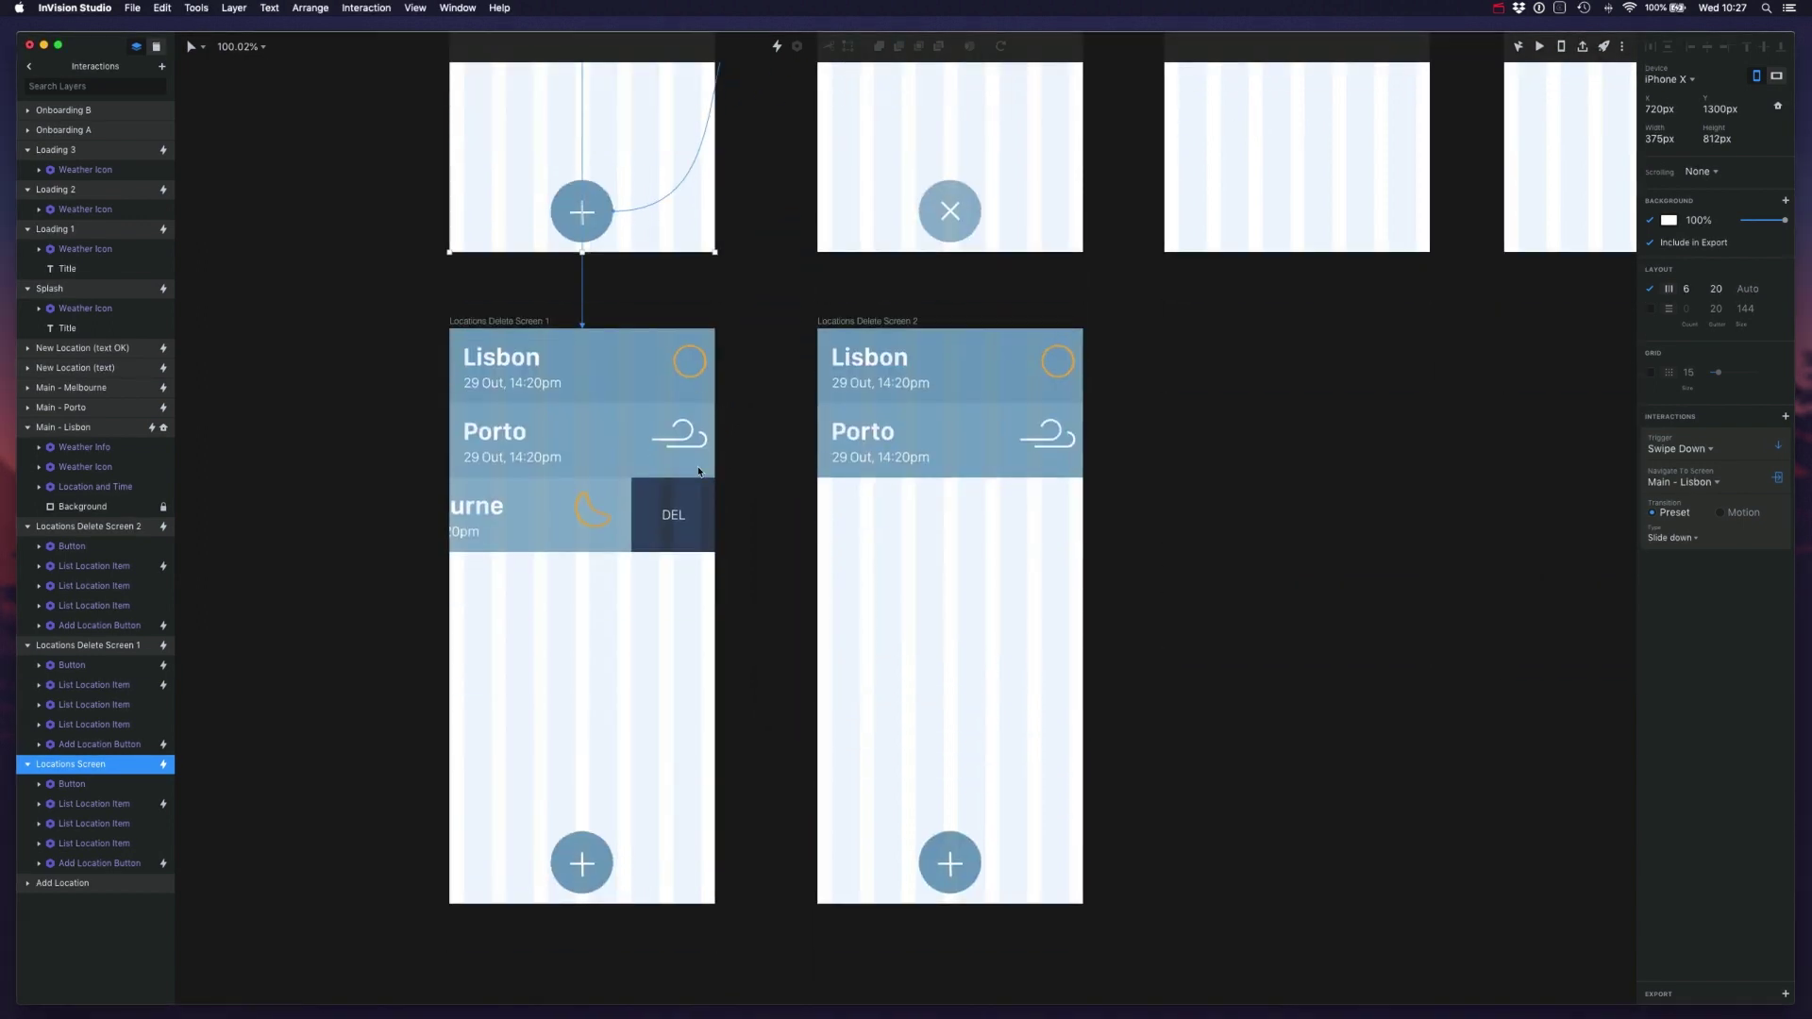
click(684, 514)
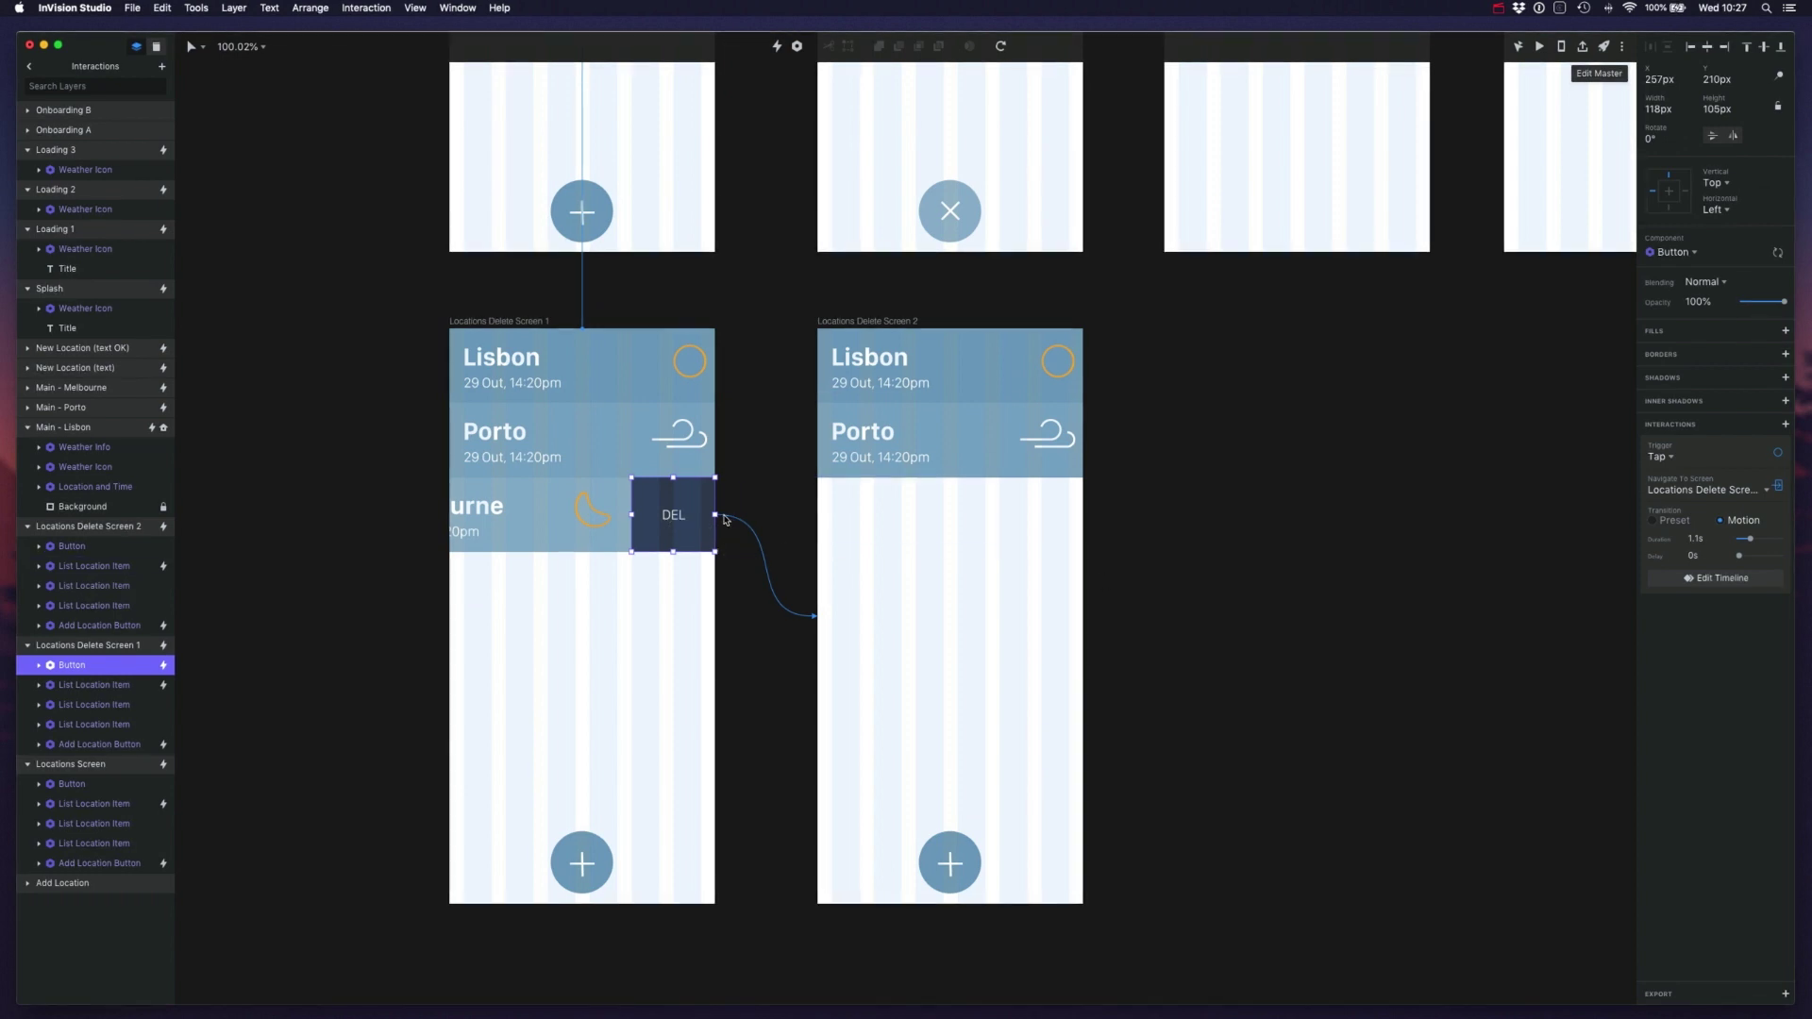
click(536, 531)
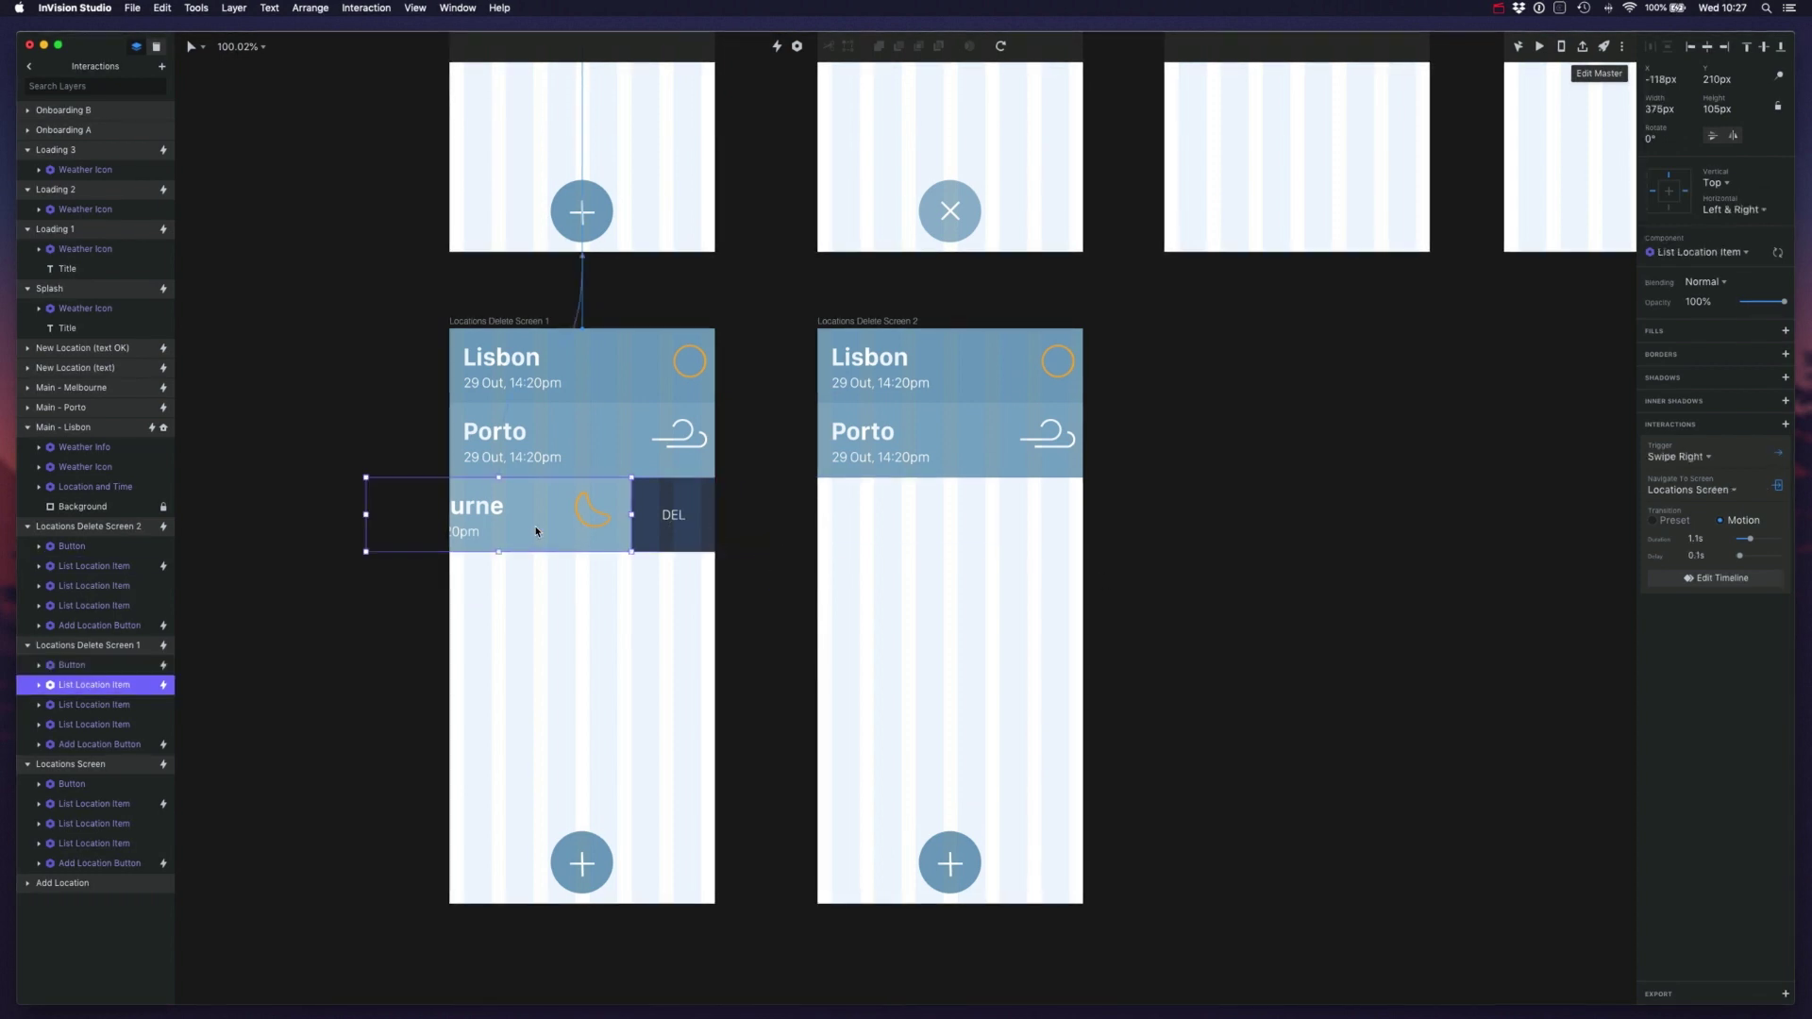
click(701, 524)
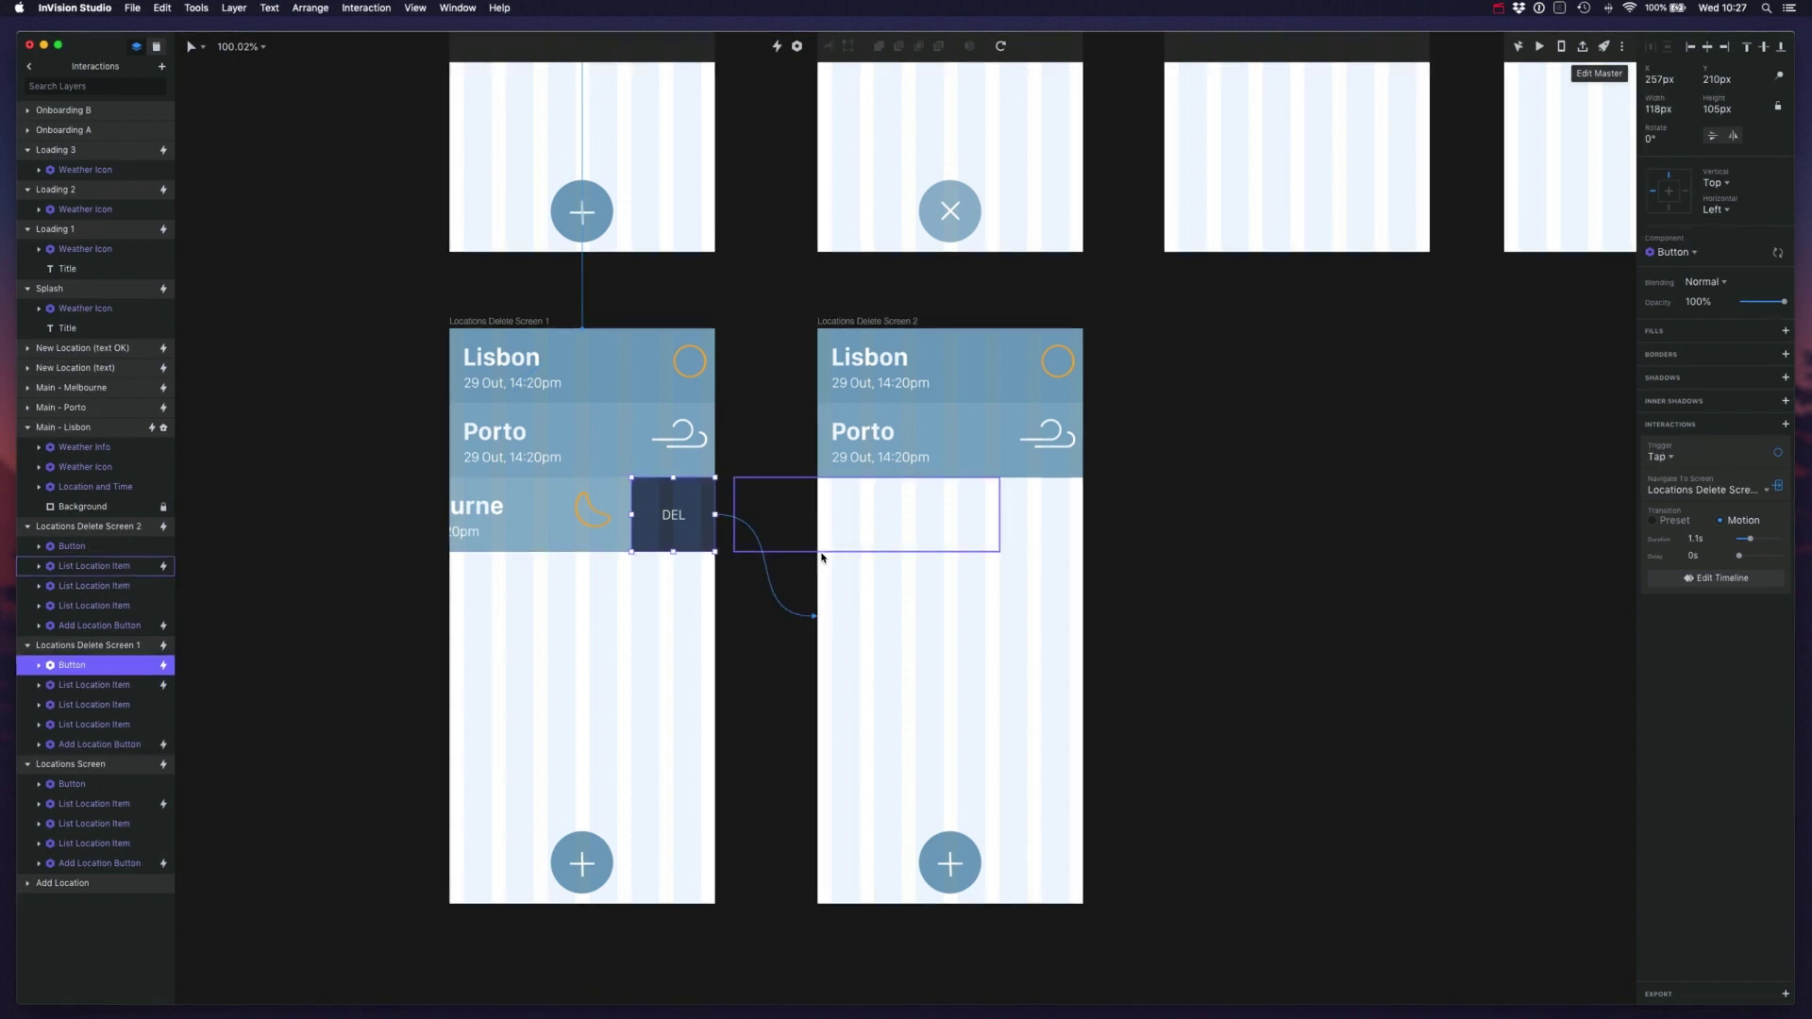
scroll(708, 518, up, 1)
scroll(708, 519, up, 10)
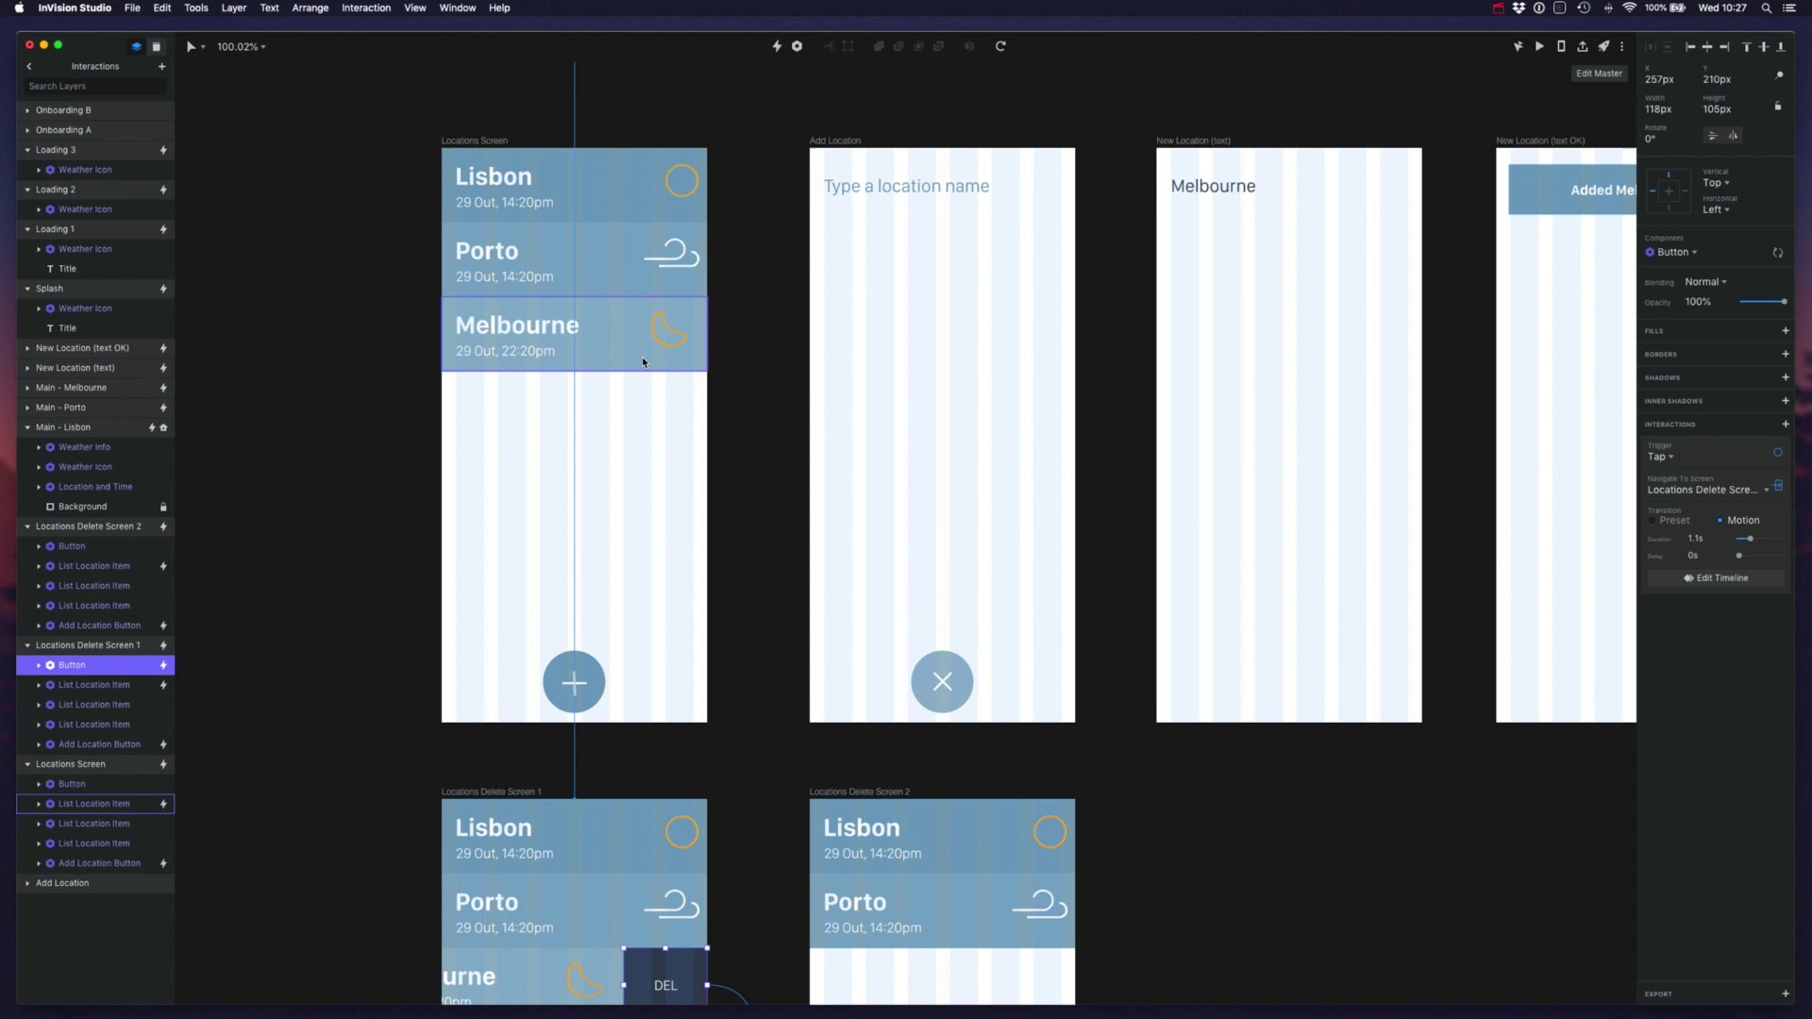
click(525, 170)
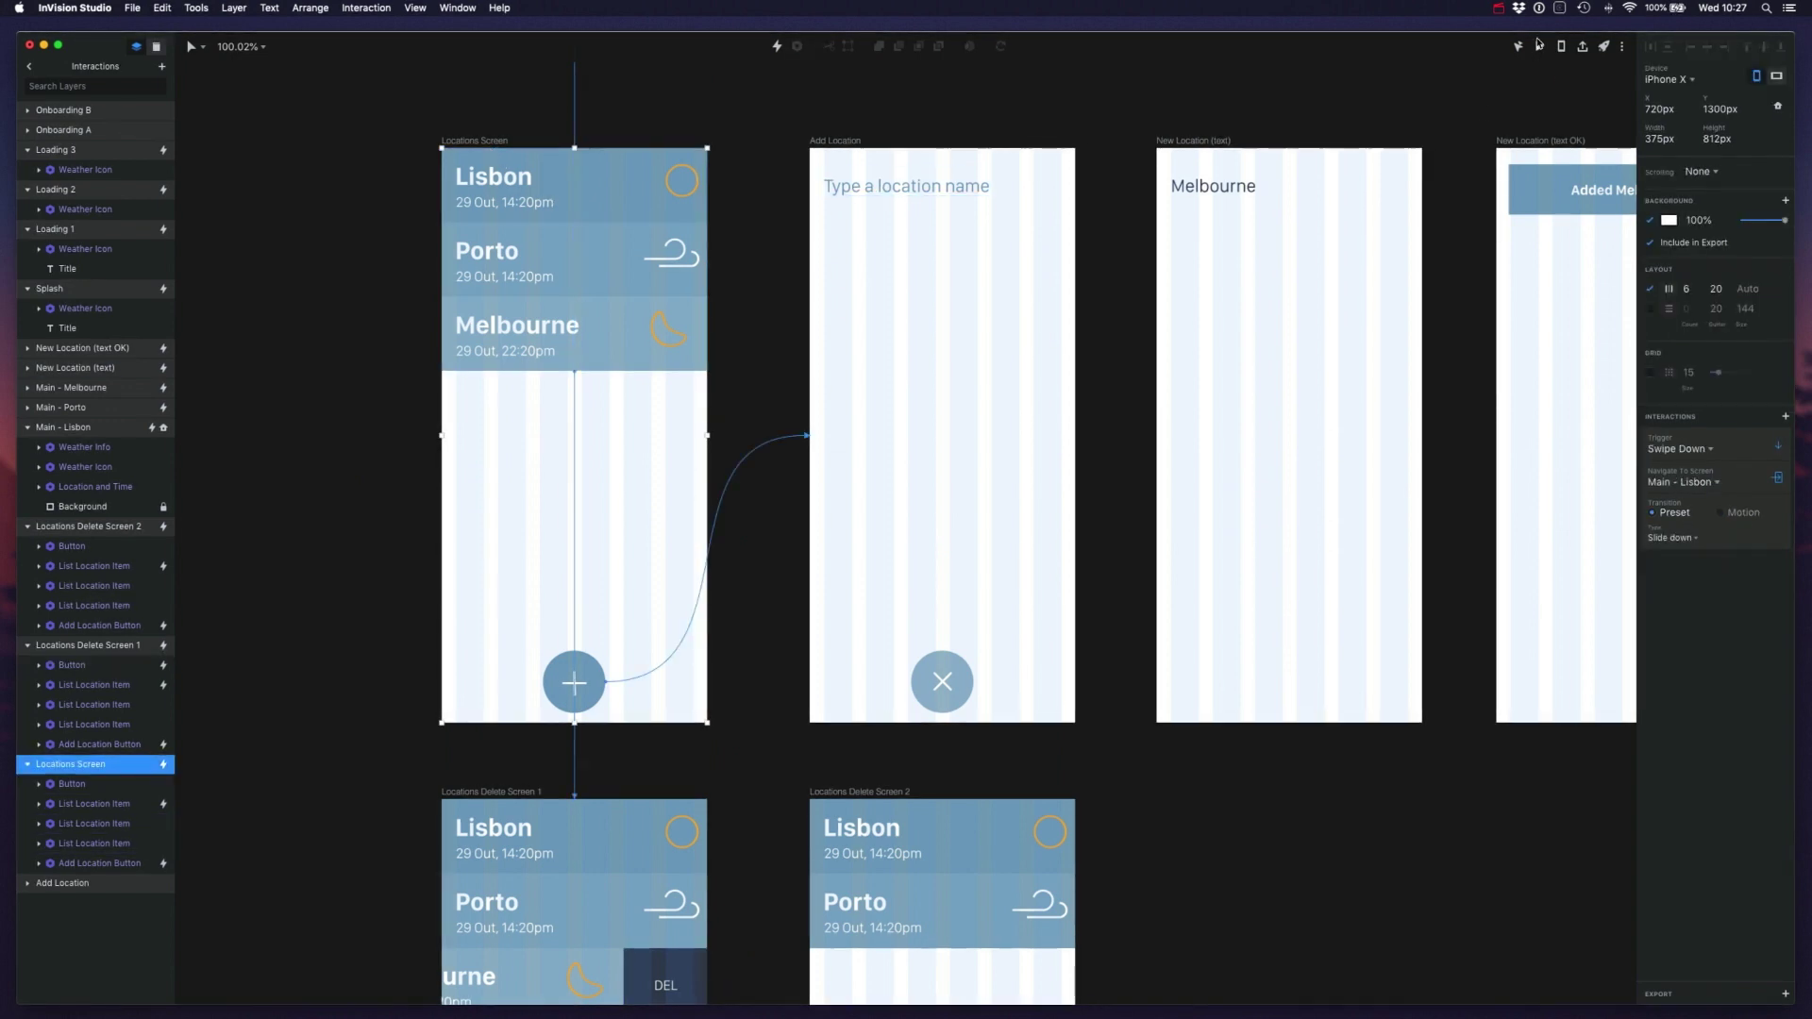
click(1539, 45)
drag(904, 328, 820, 331)
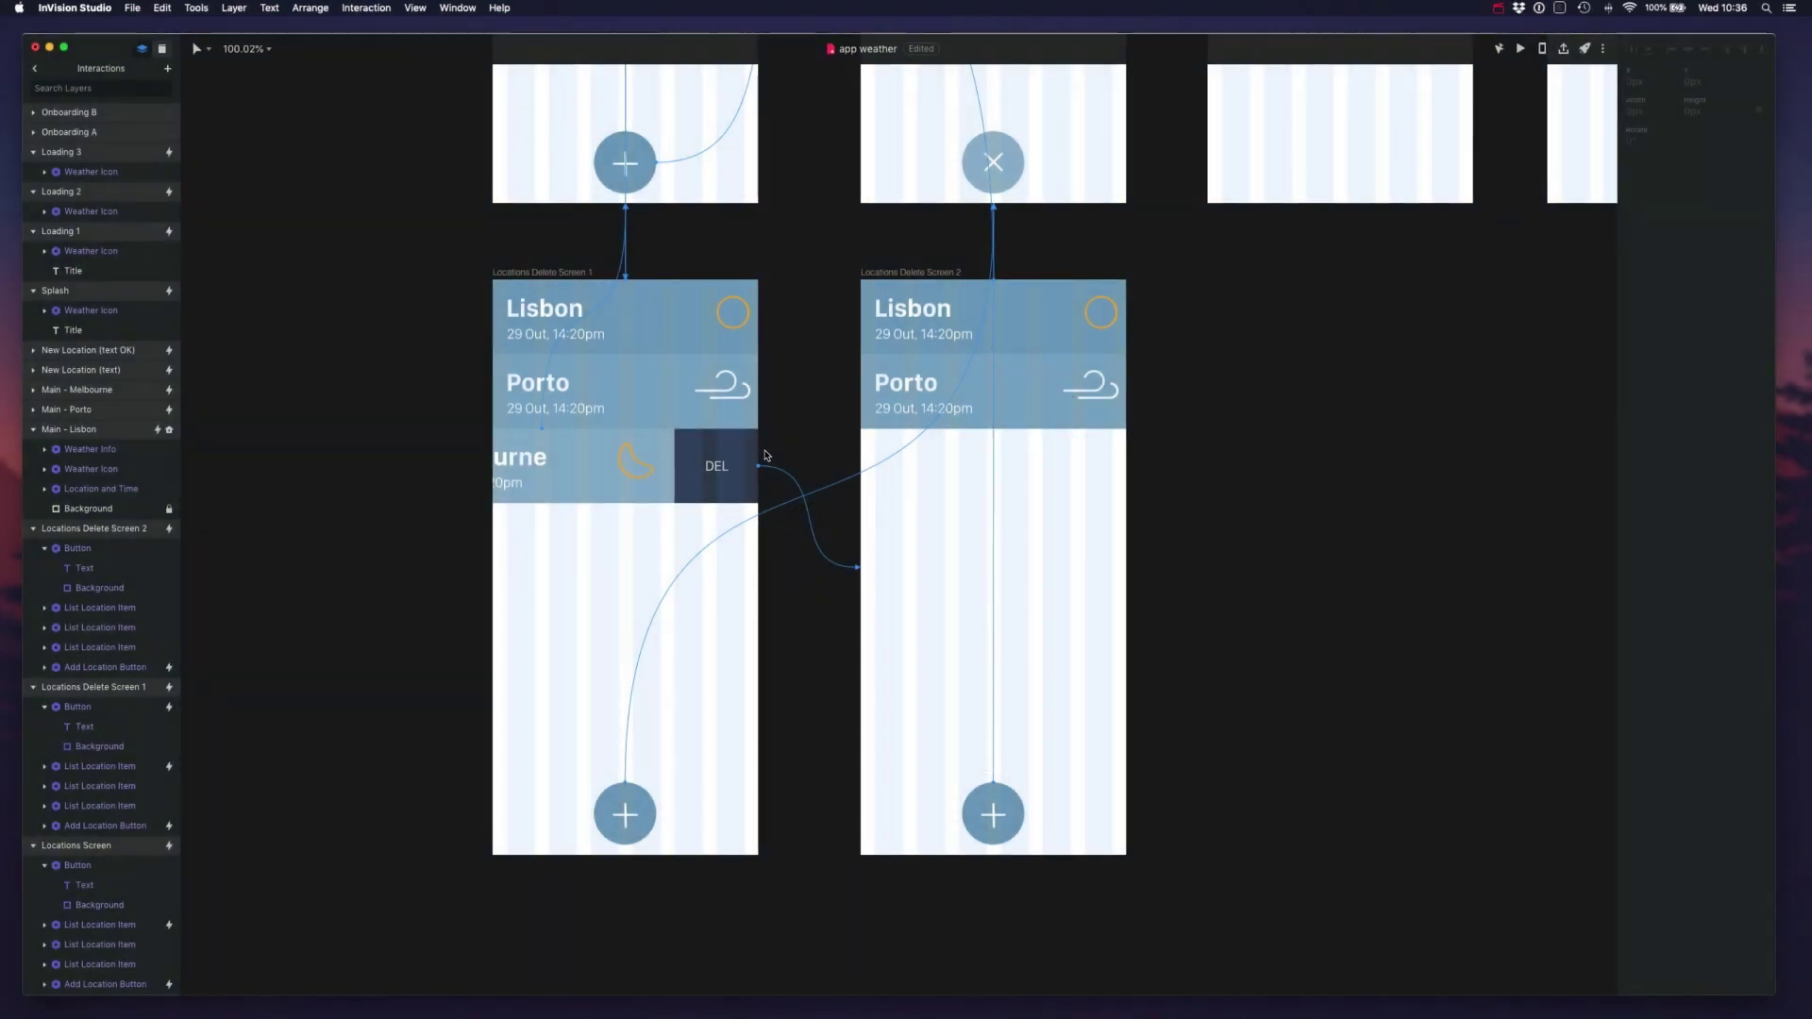
- Open the first delete screen's Melbourne swipe transition timeline and play the animation
click(615, 447)
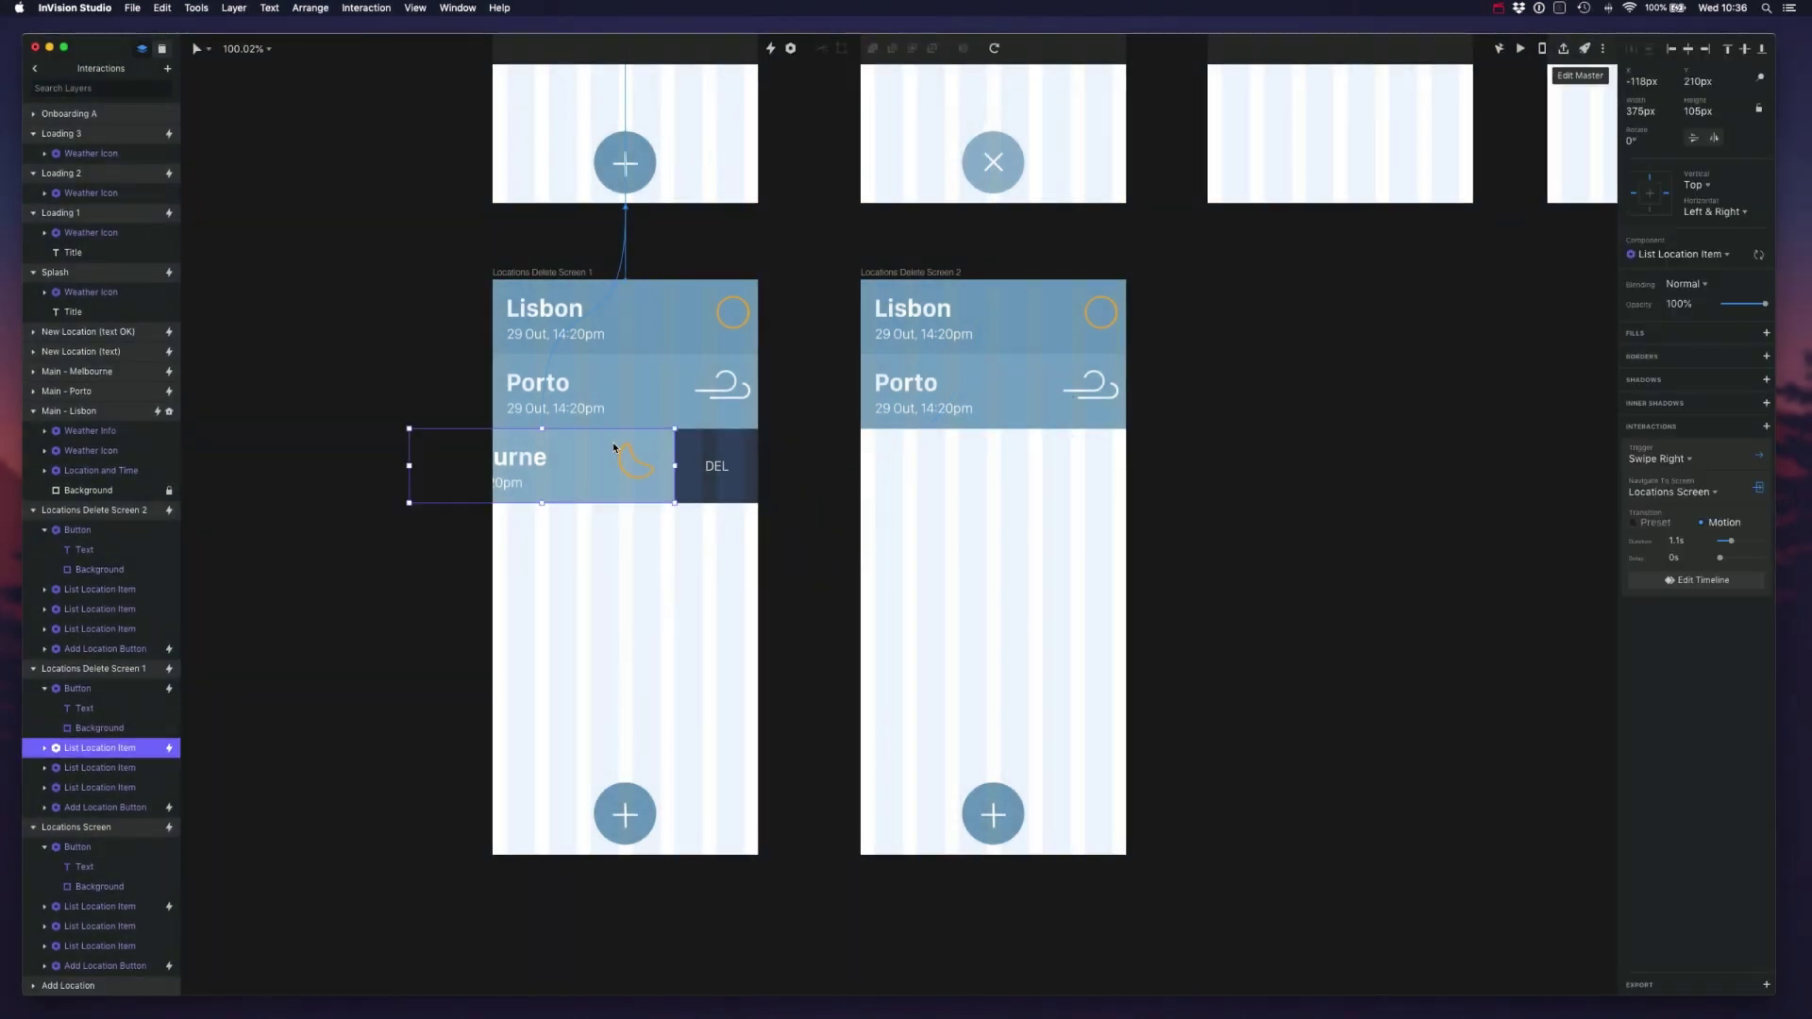
click(1686, 583)
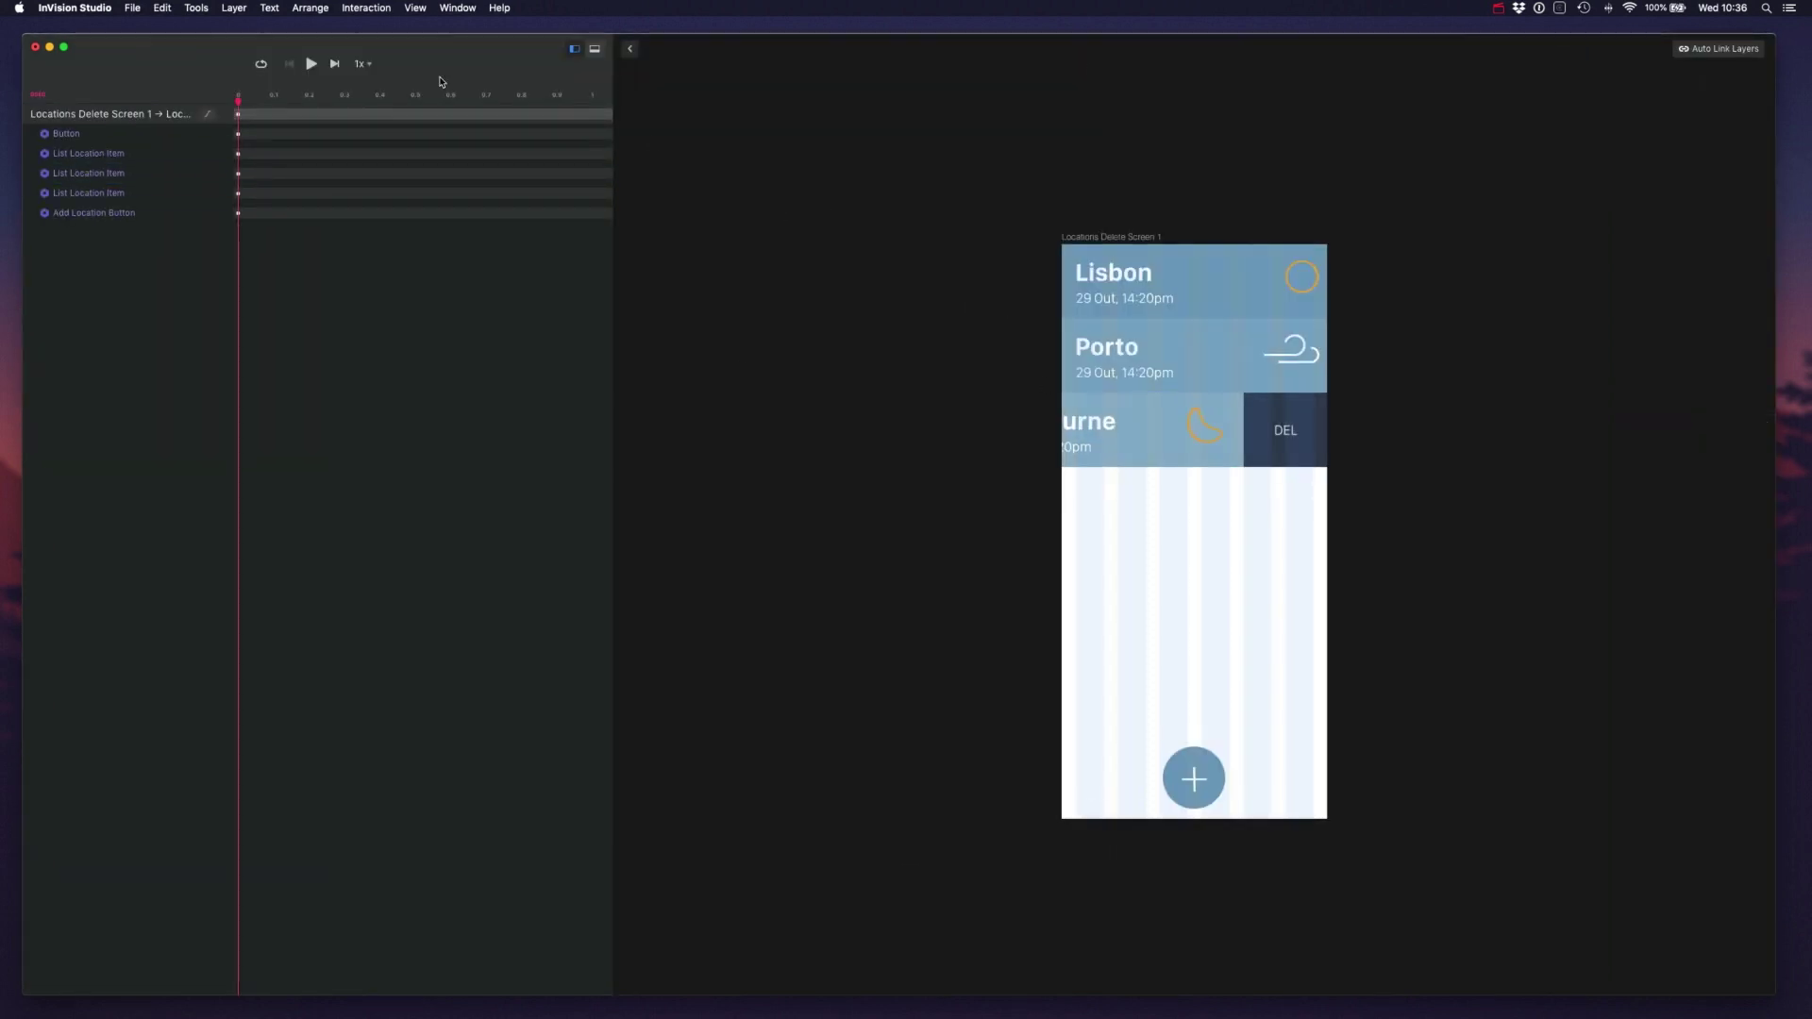
key(space)
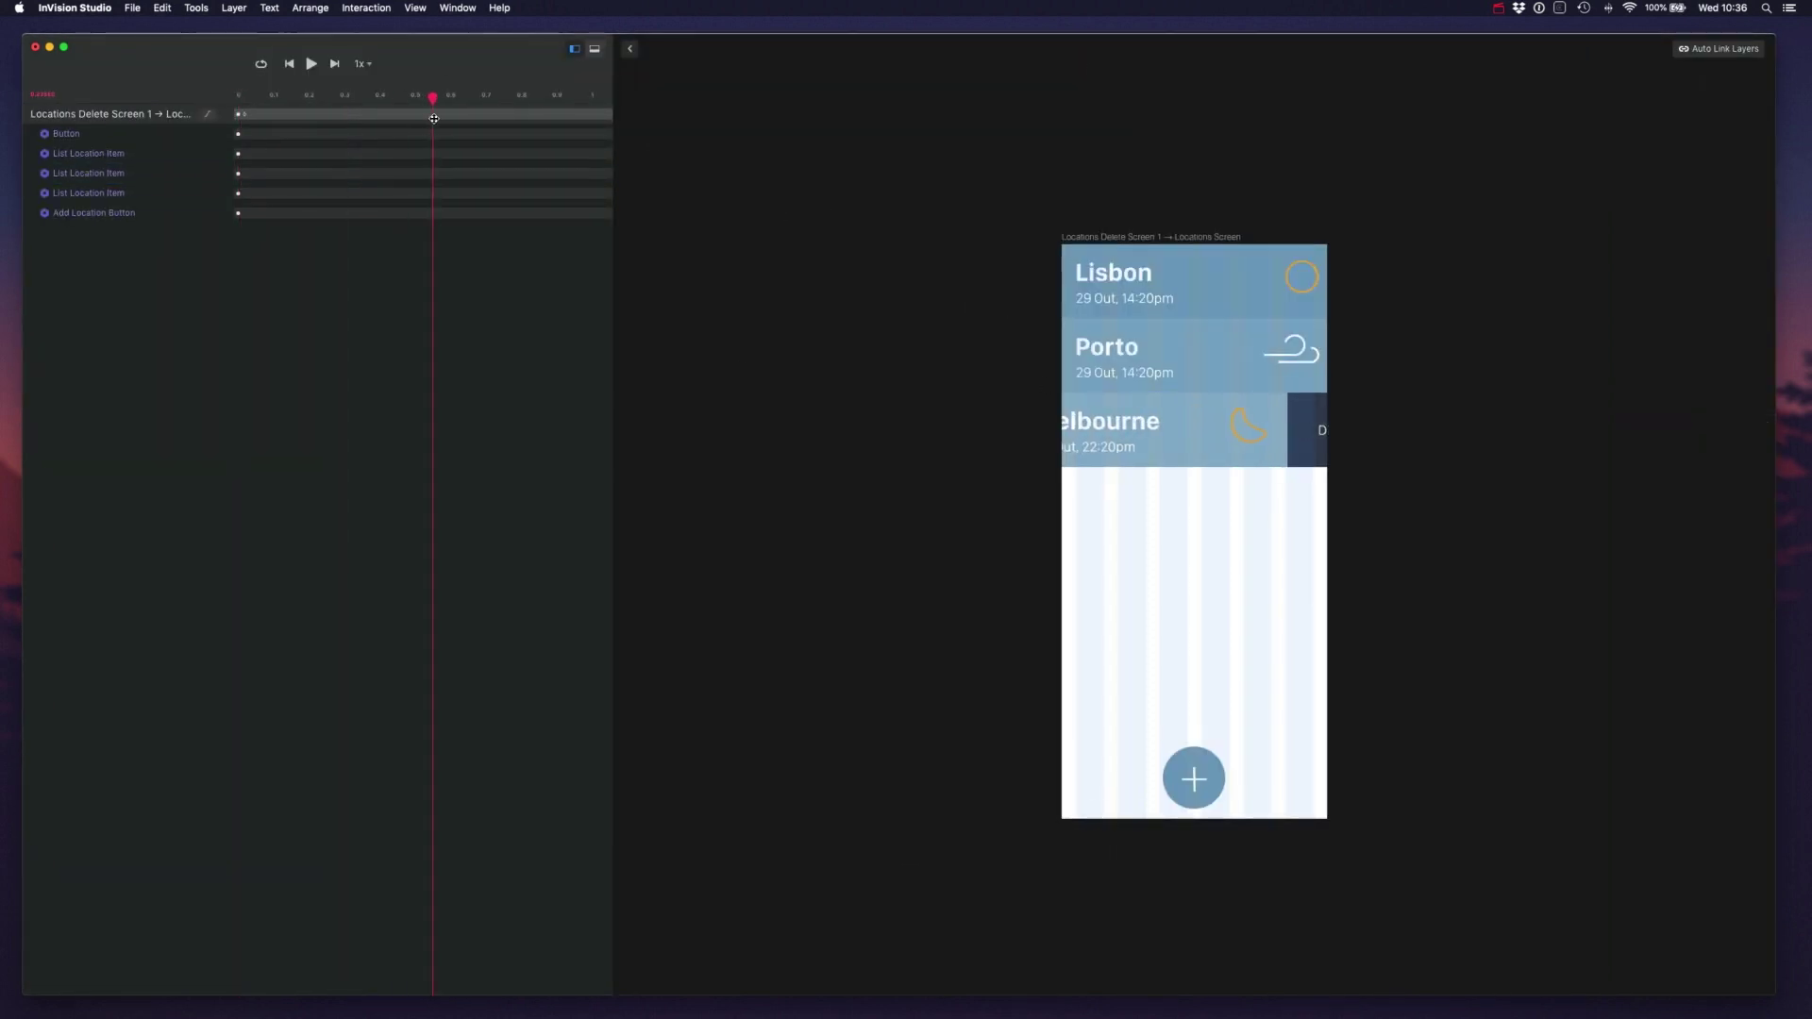
- Scrub the playhead to the end, zoom the ruler out, rewind to 0, and return to the canvas
click(295, 115)
drag(294, 117, 293, 117)
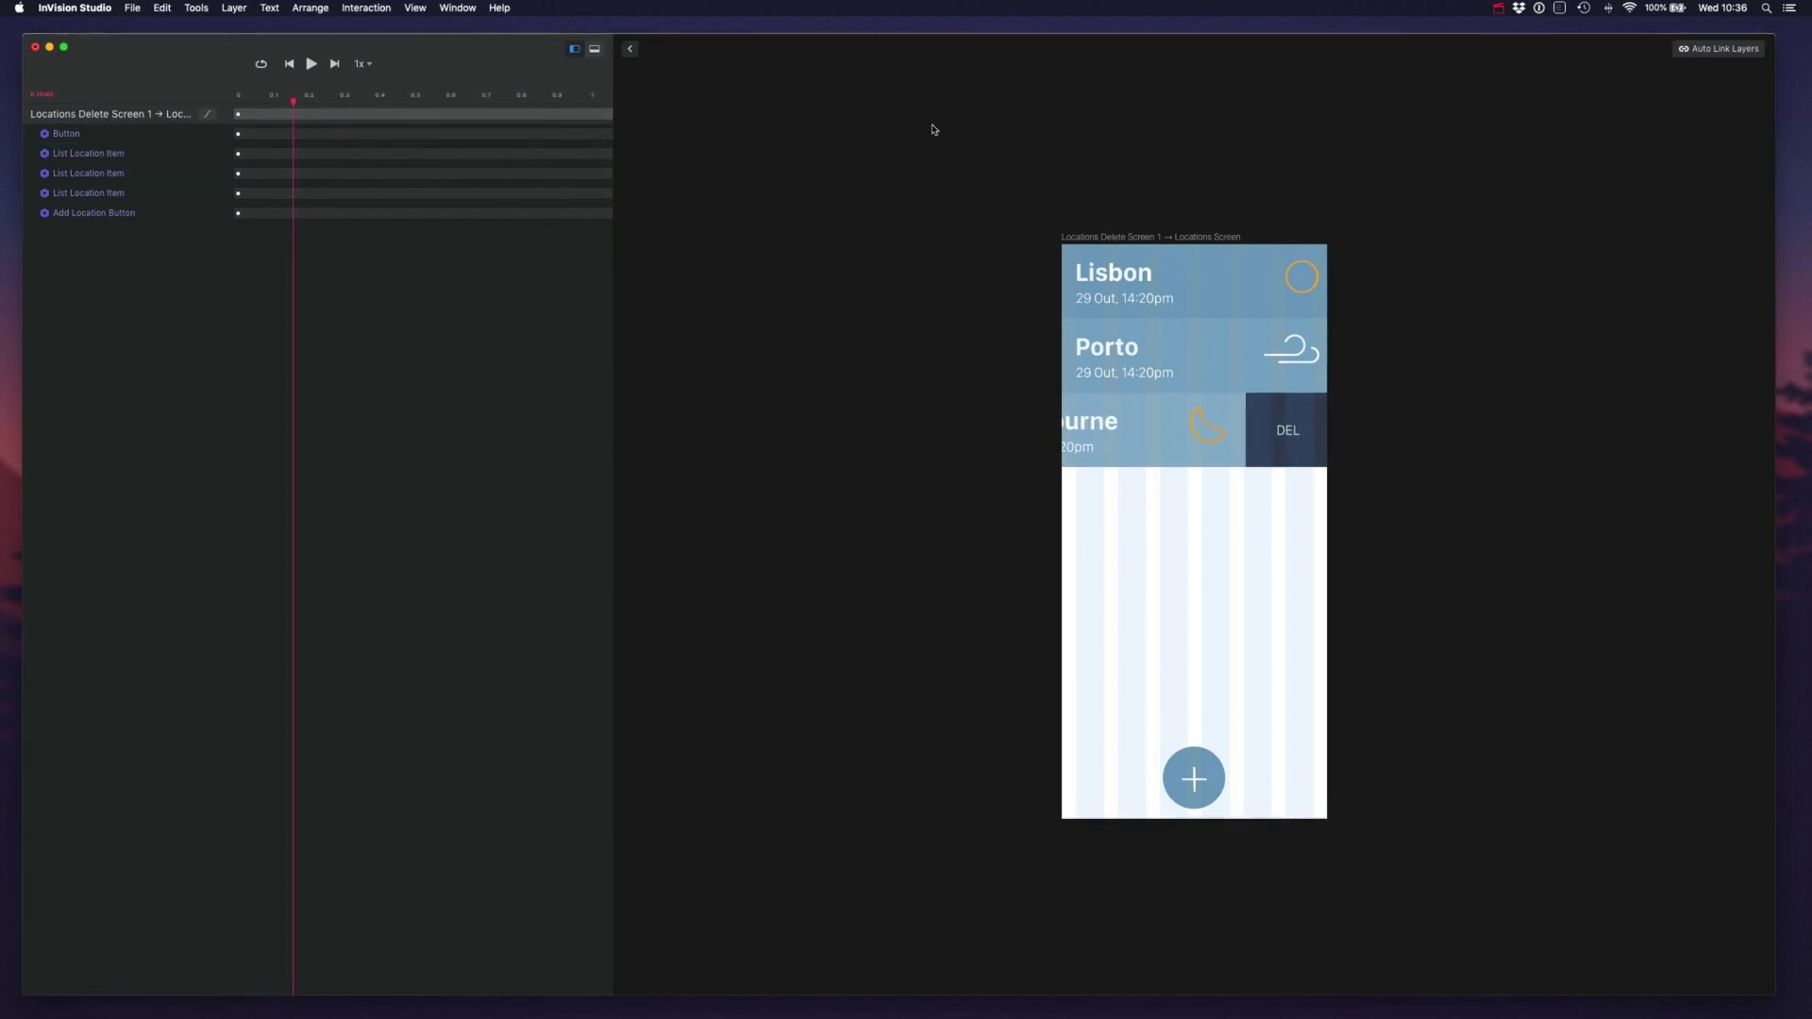
drag(293, 100, 760, 121)
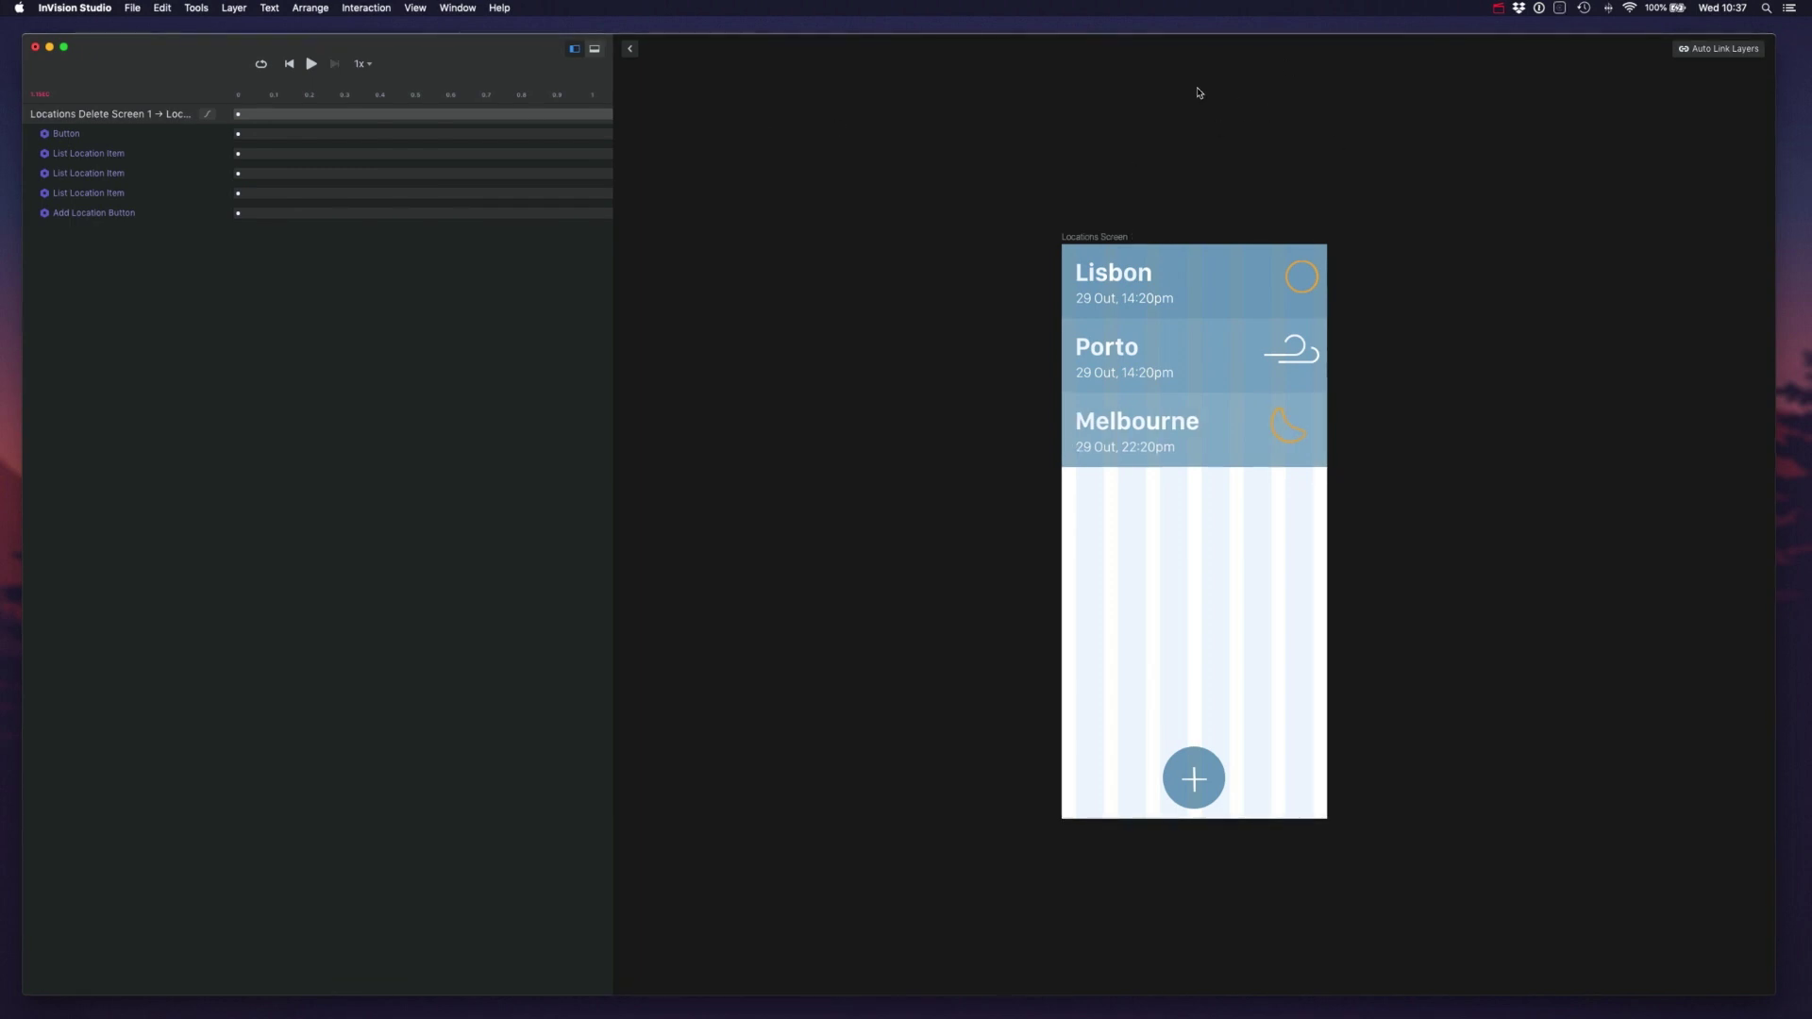
drag(457, 107, 443, 95)
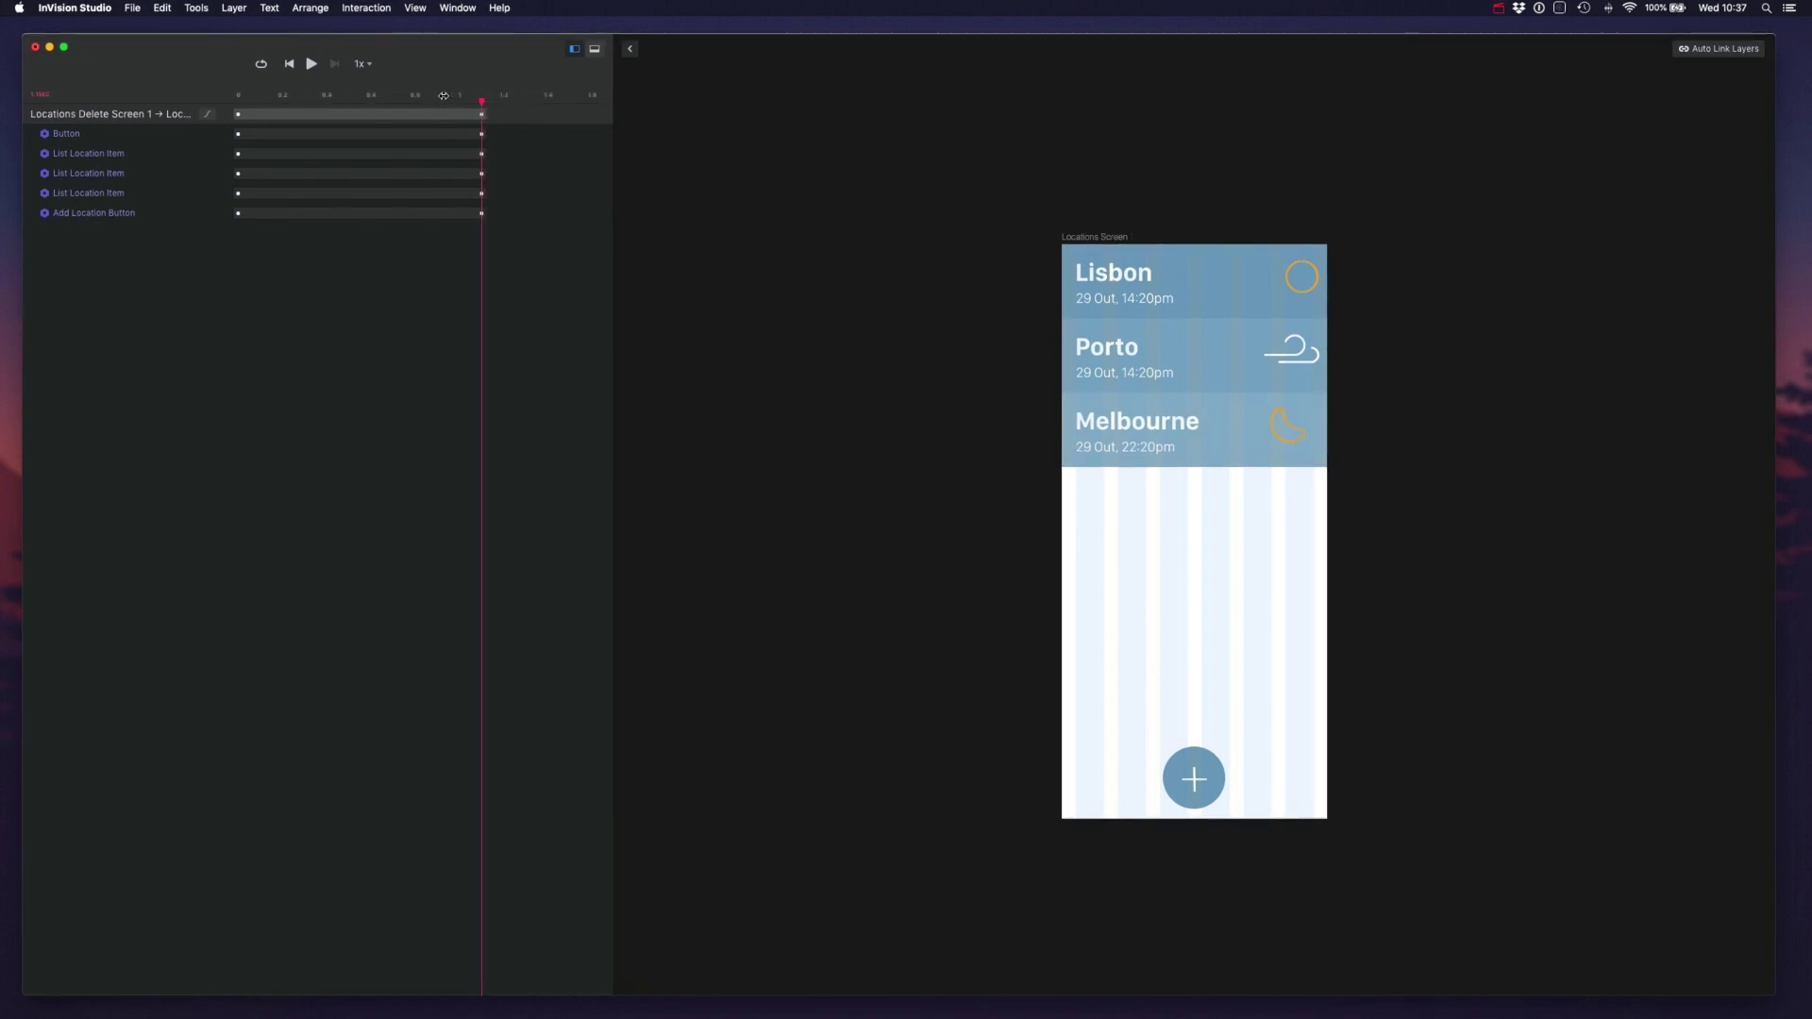
click(289, 63)
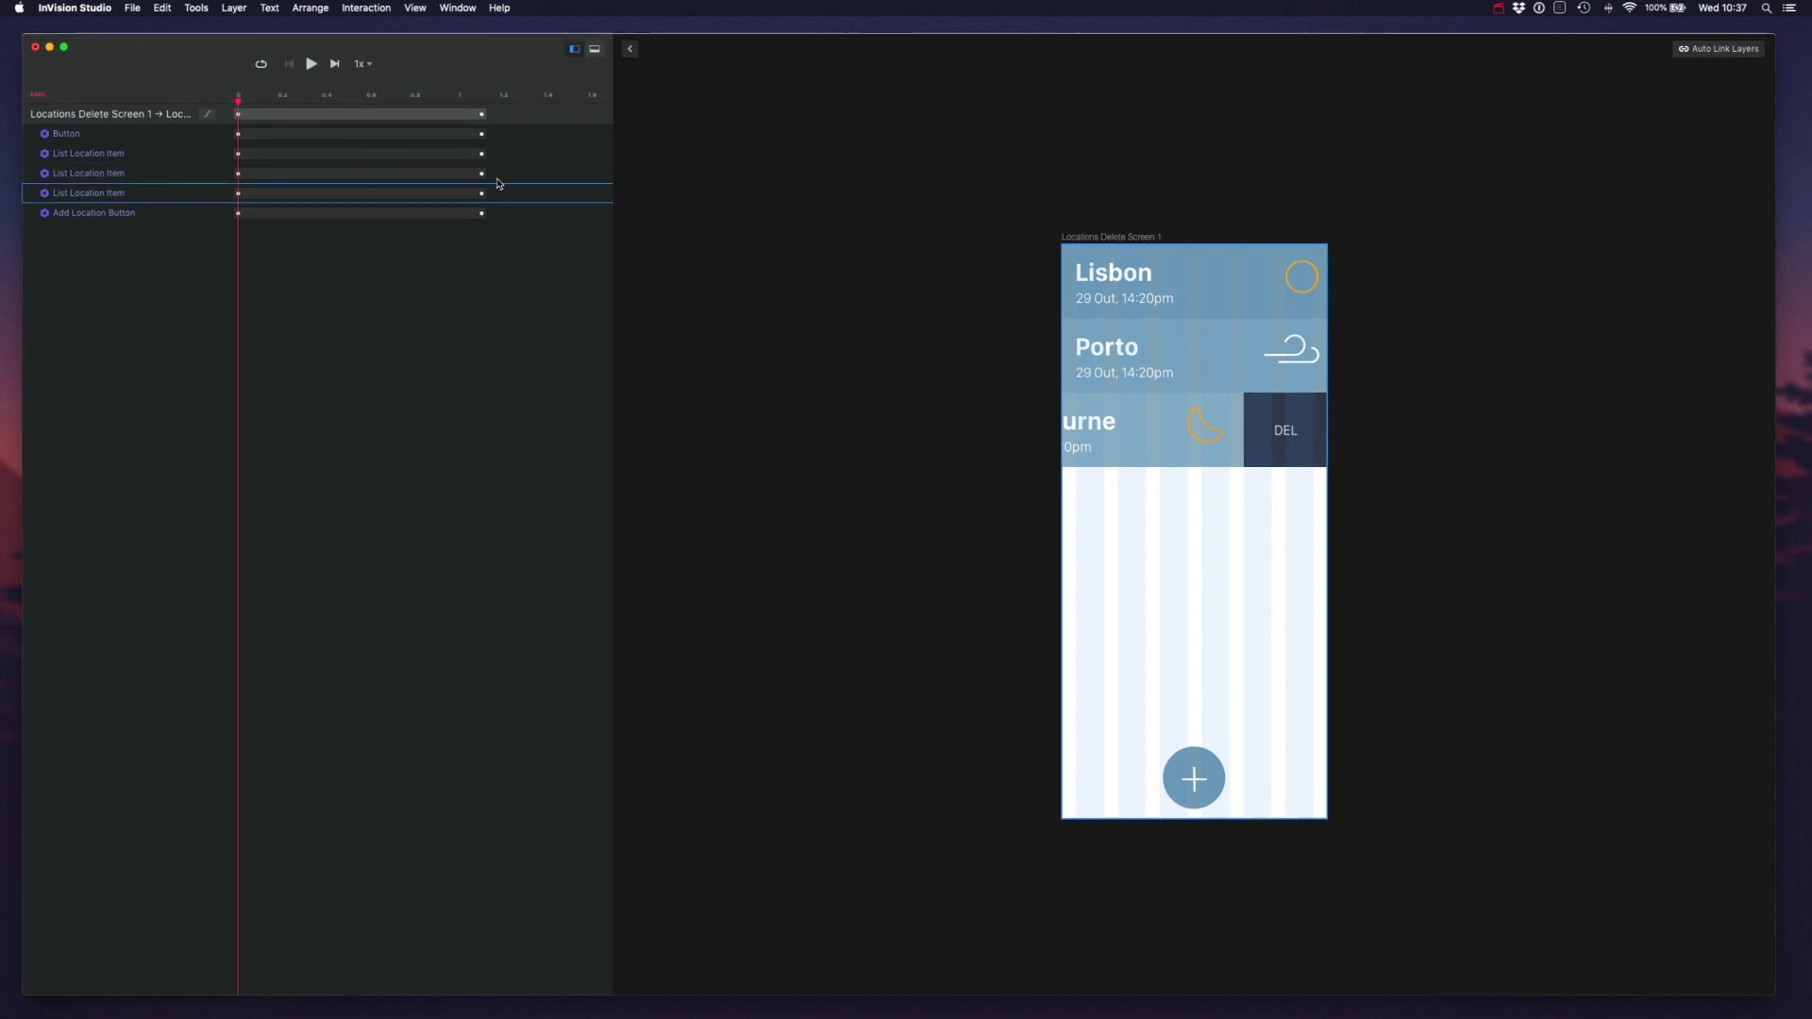
click(629, 48)
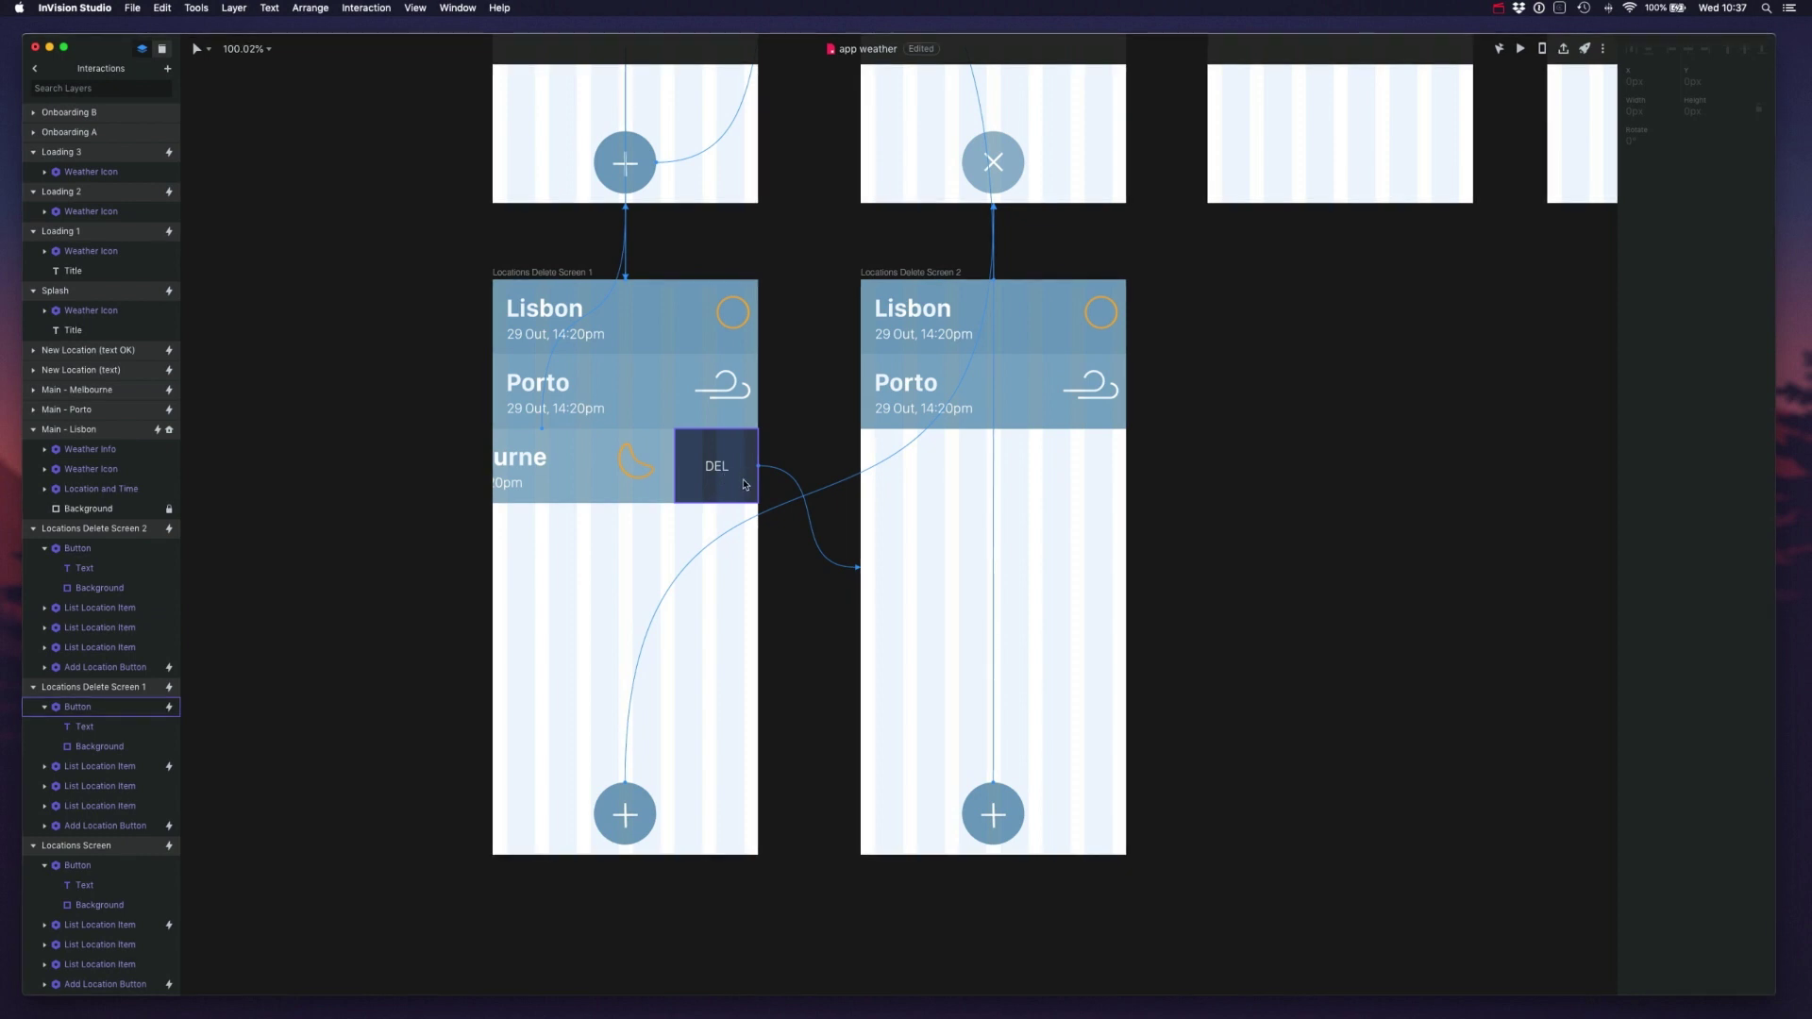
scroll(722, 488, up, 5)
scroll(744, 485, down, 3)
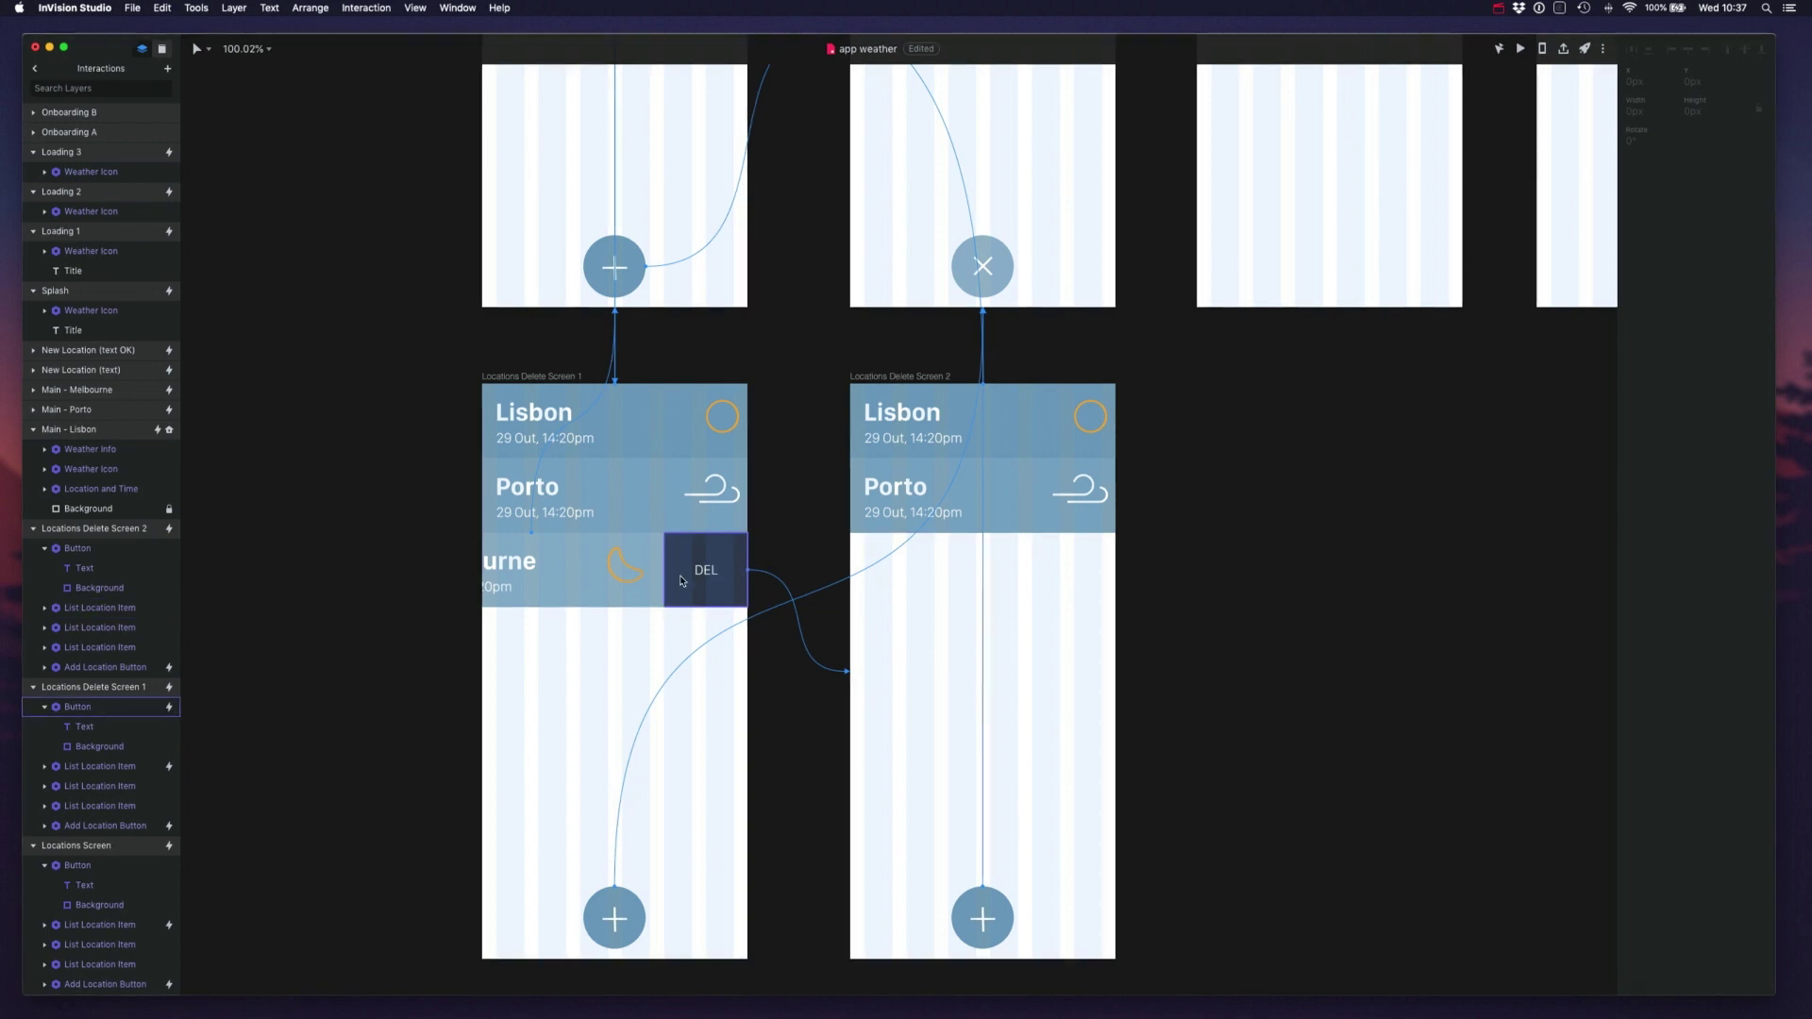
click(741, 583)
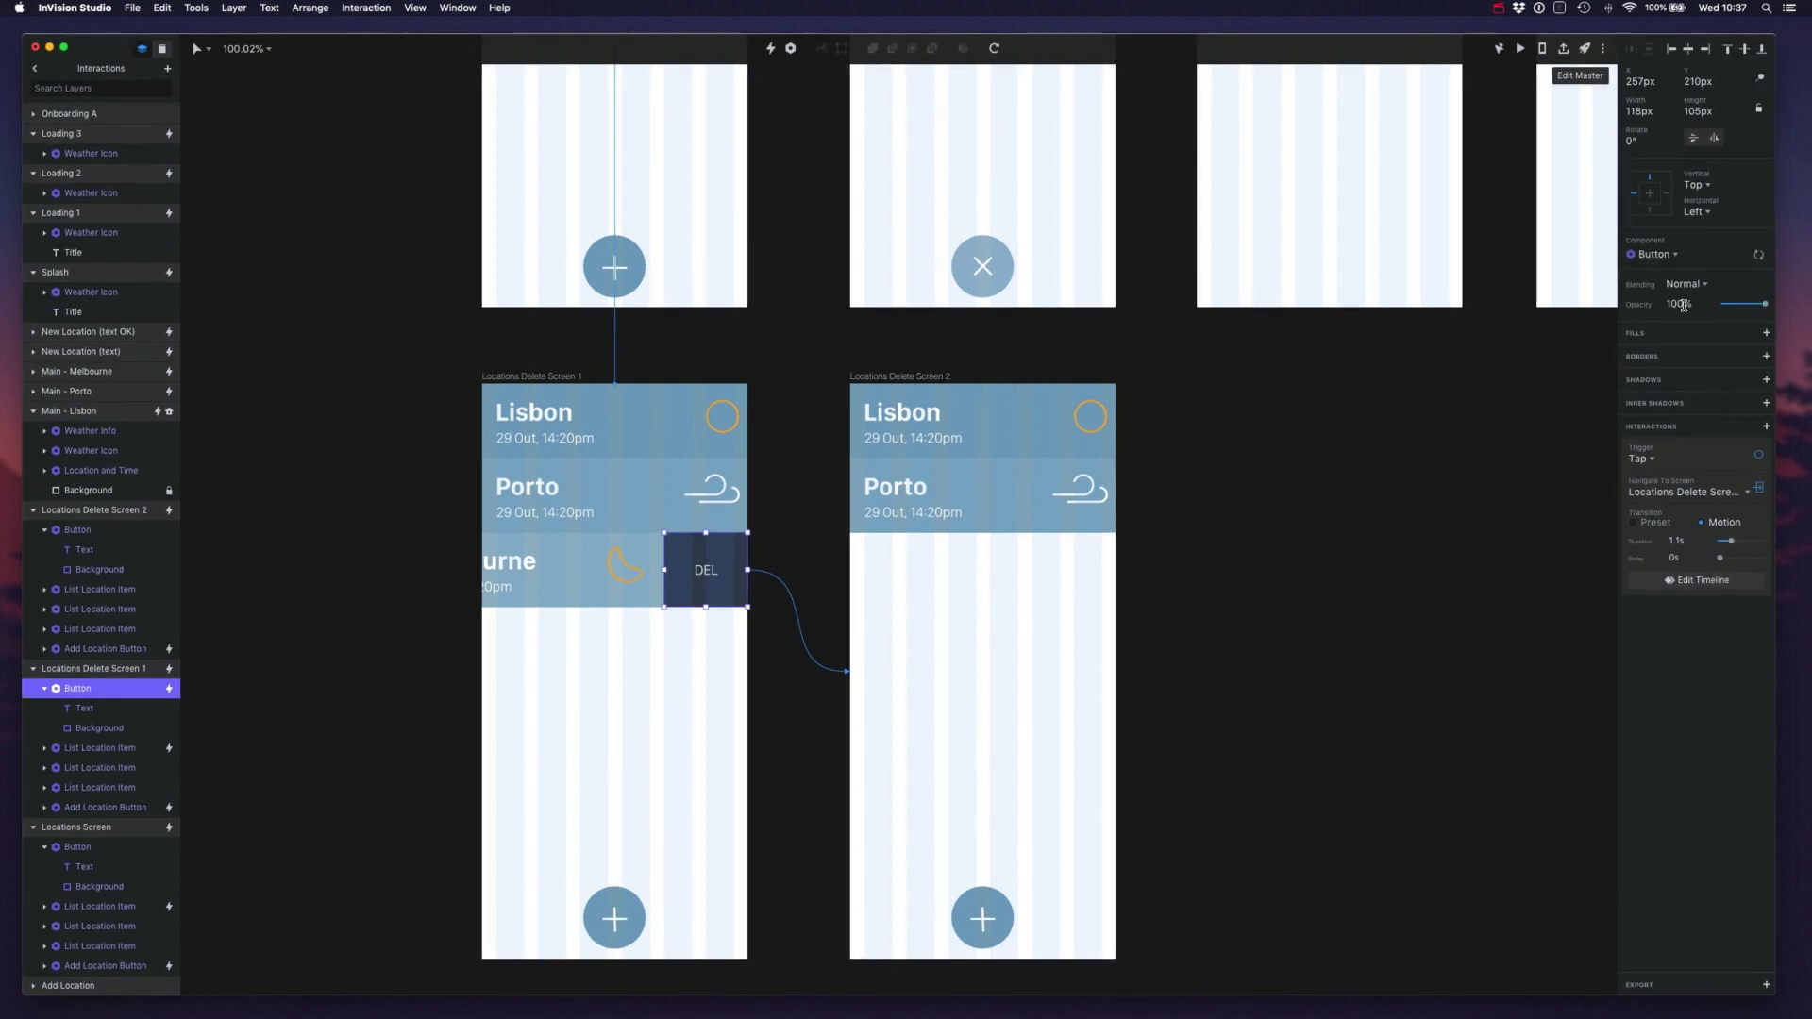
scroll(610, 364, up, 2)
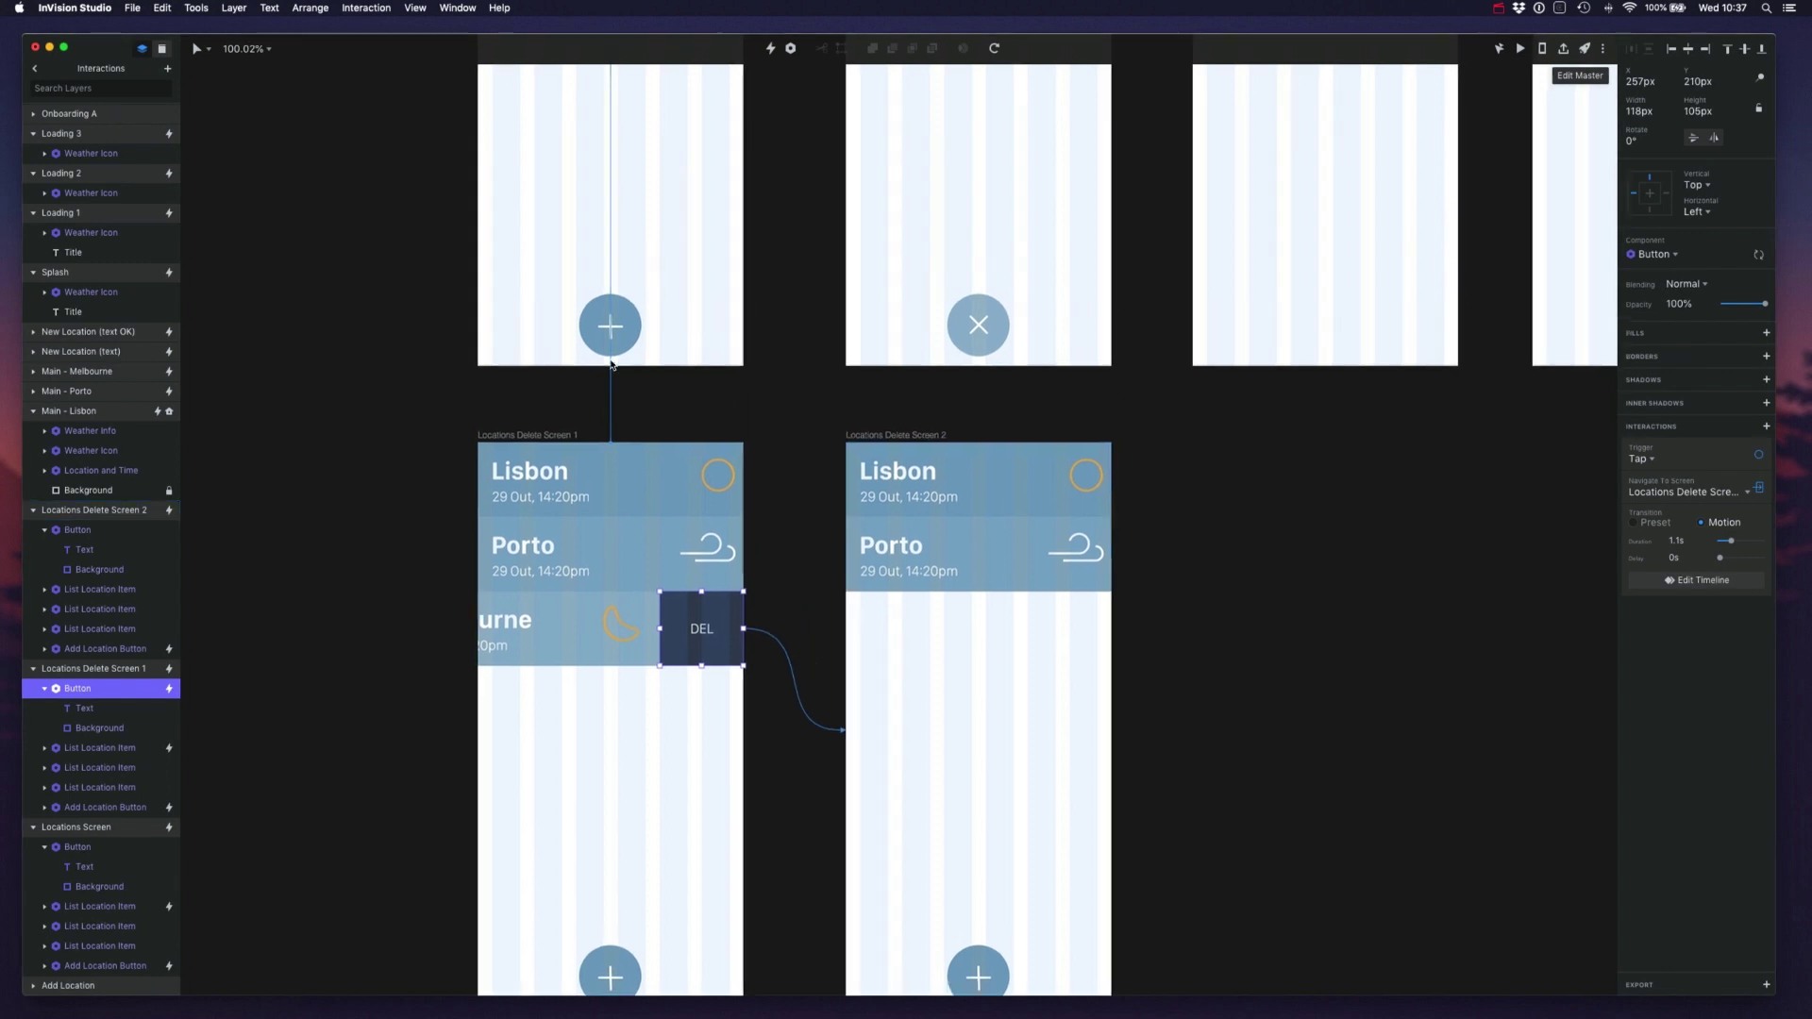
scroll(610, 363, up, 10)
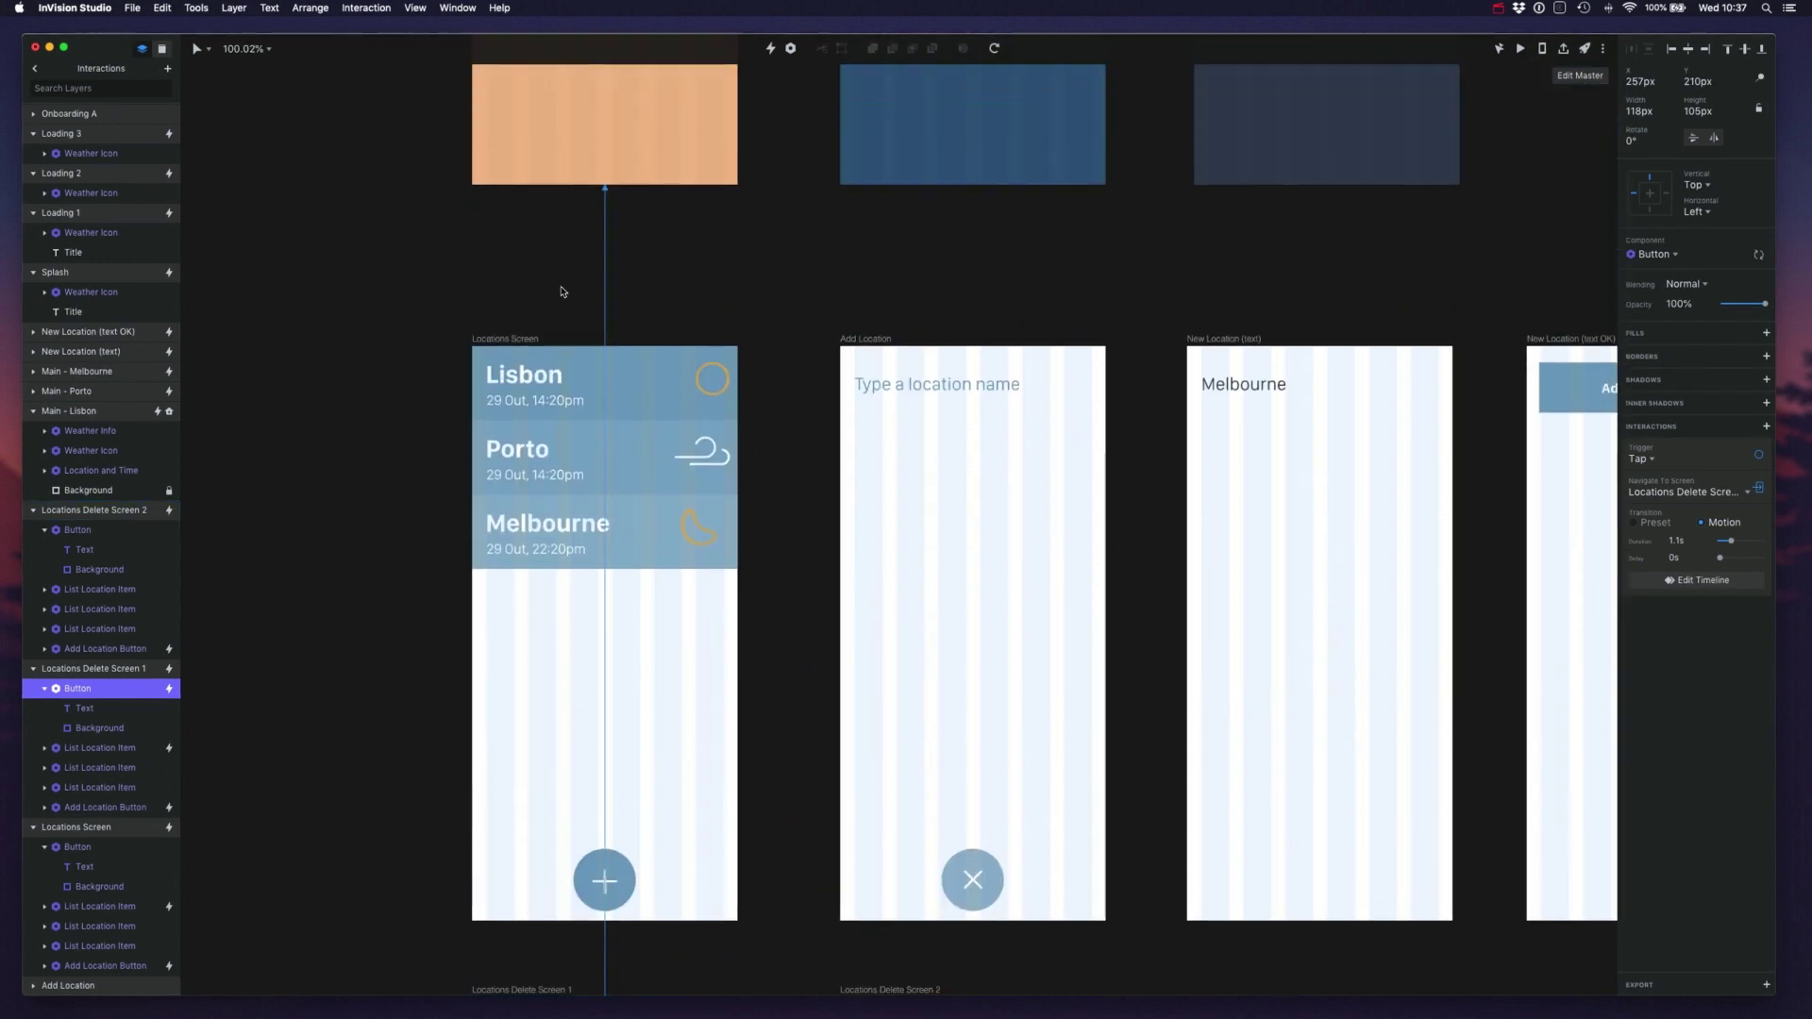
click(524, 339)
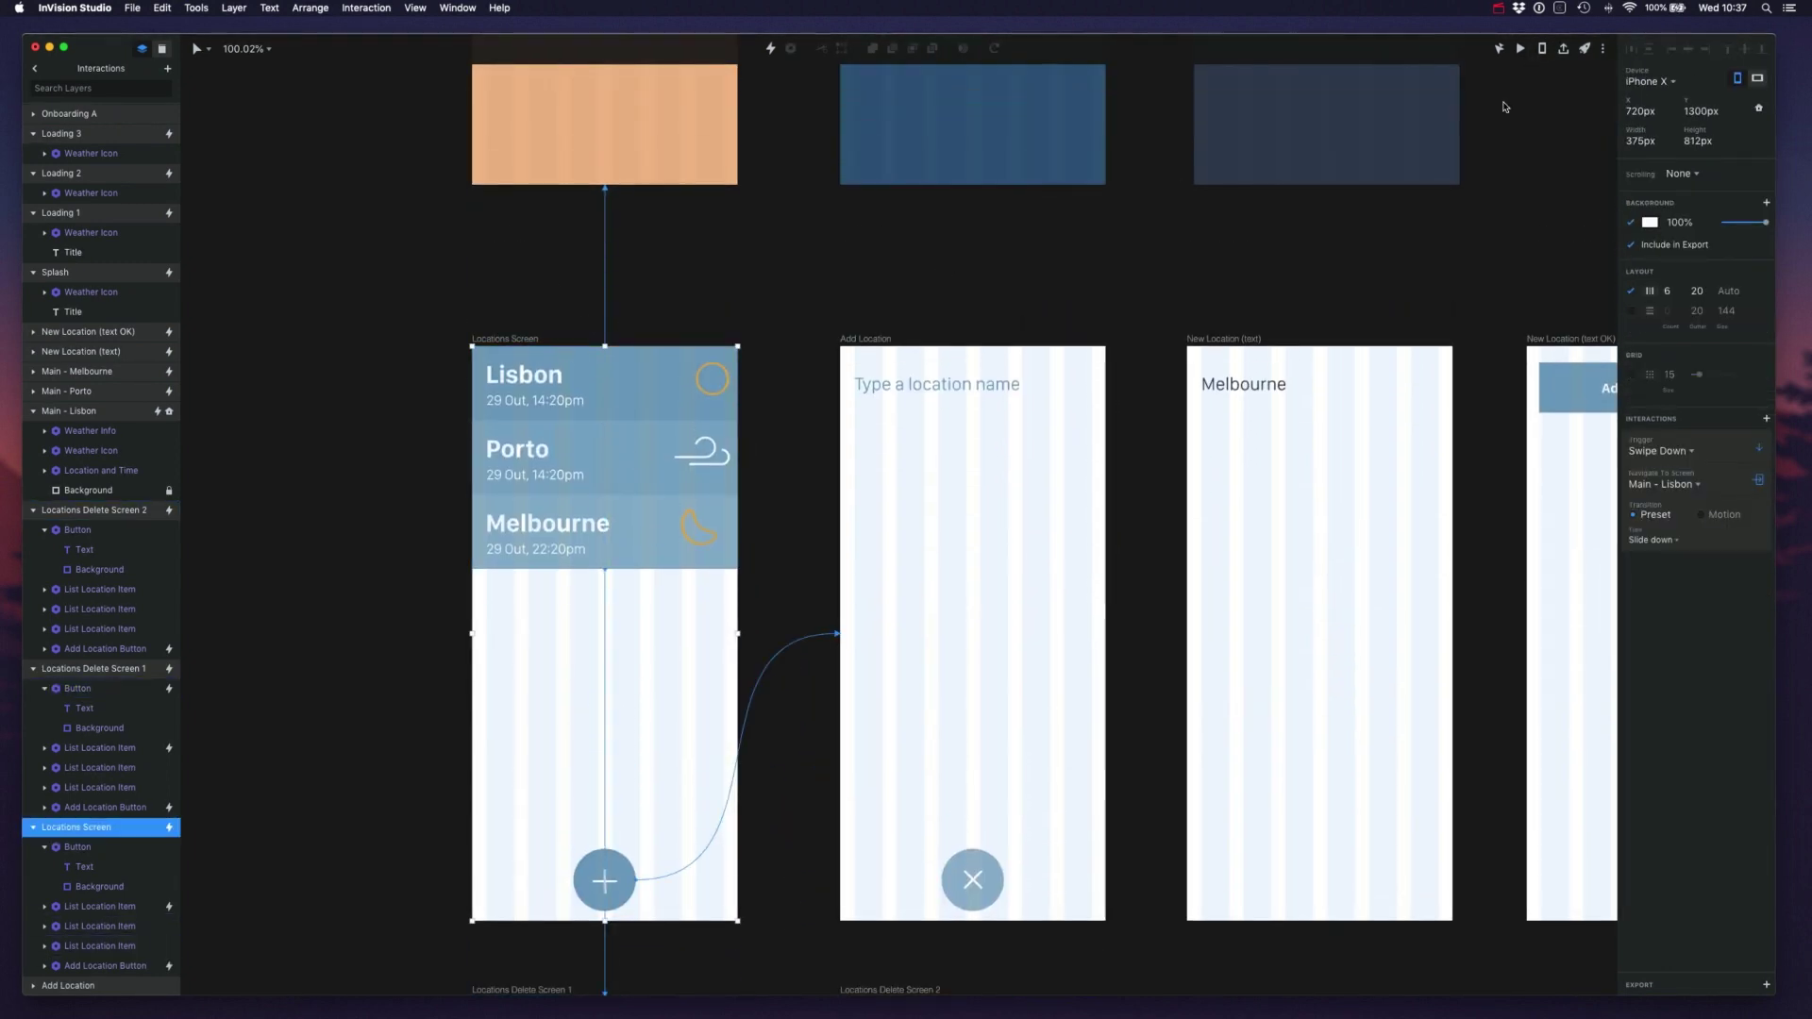
click(1520, 48)
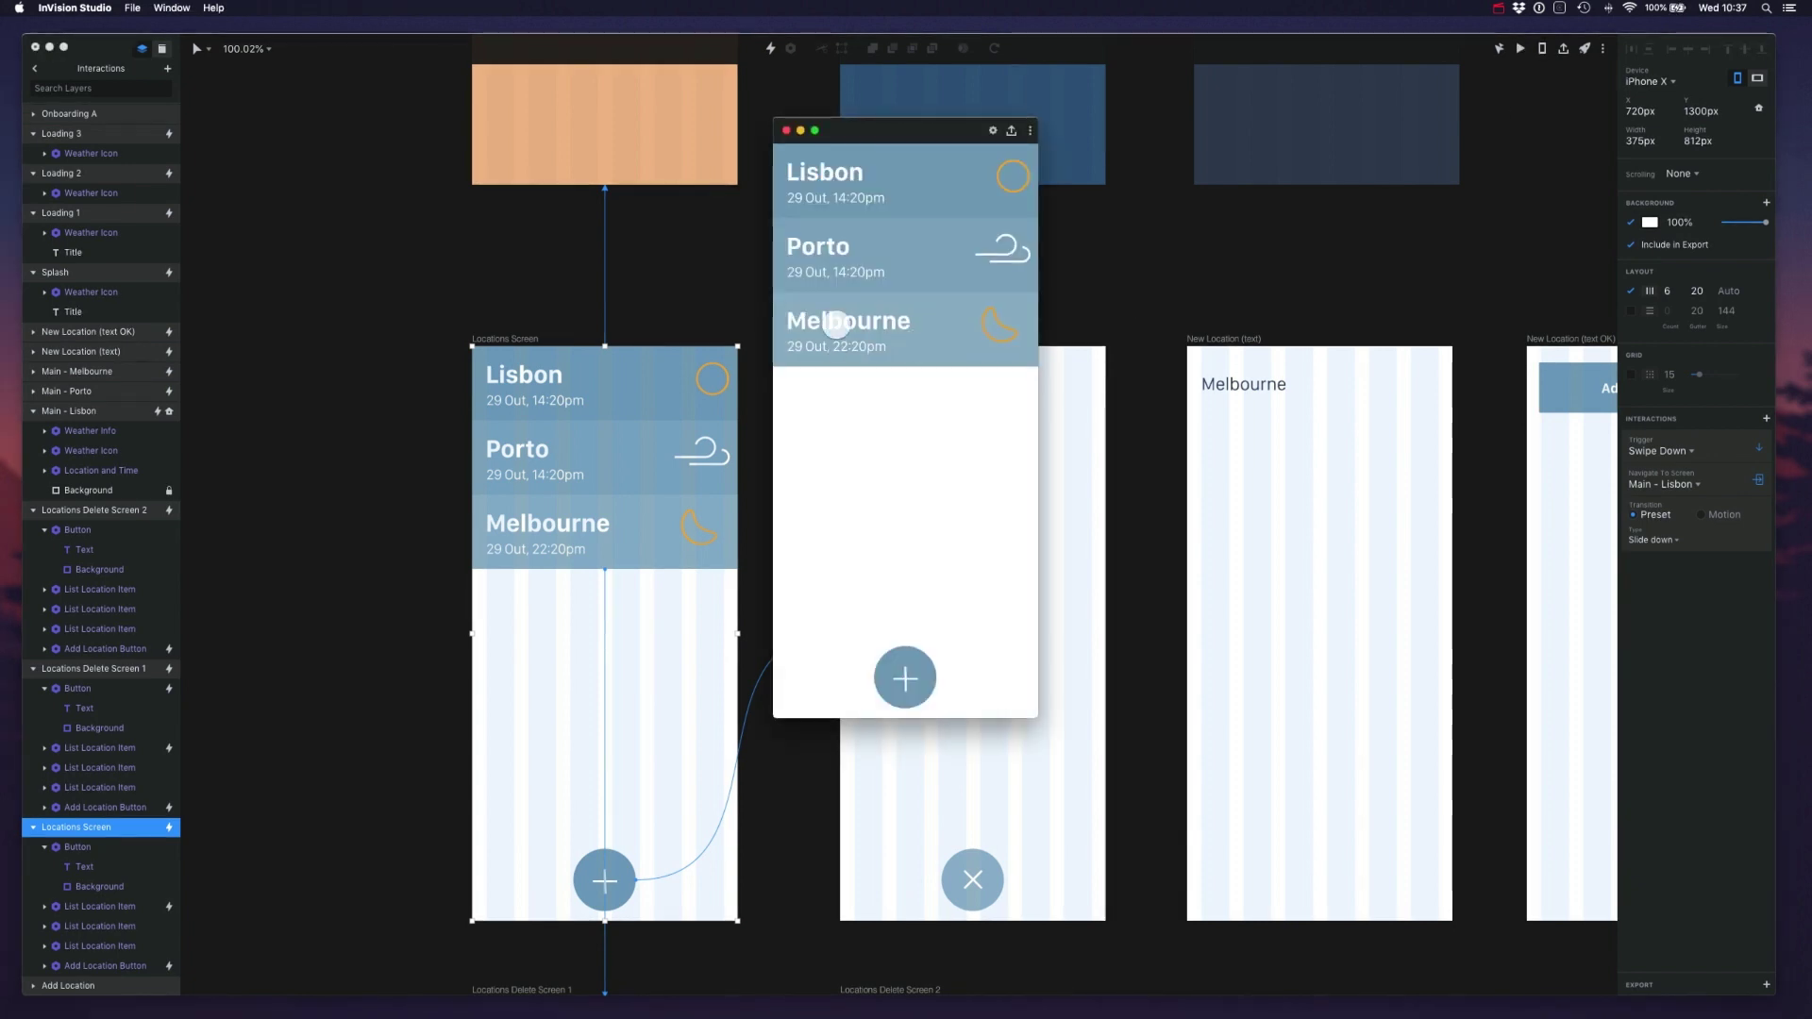
mouse_move(835, 323)
mouse_down()
mouse_move(821, 339)
mouse_move(963, 348)
mouse_move(831, 330)
mouse_up()
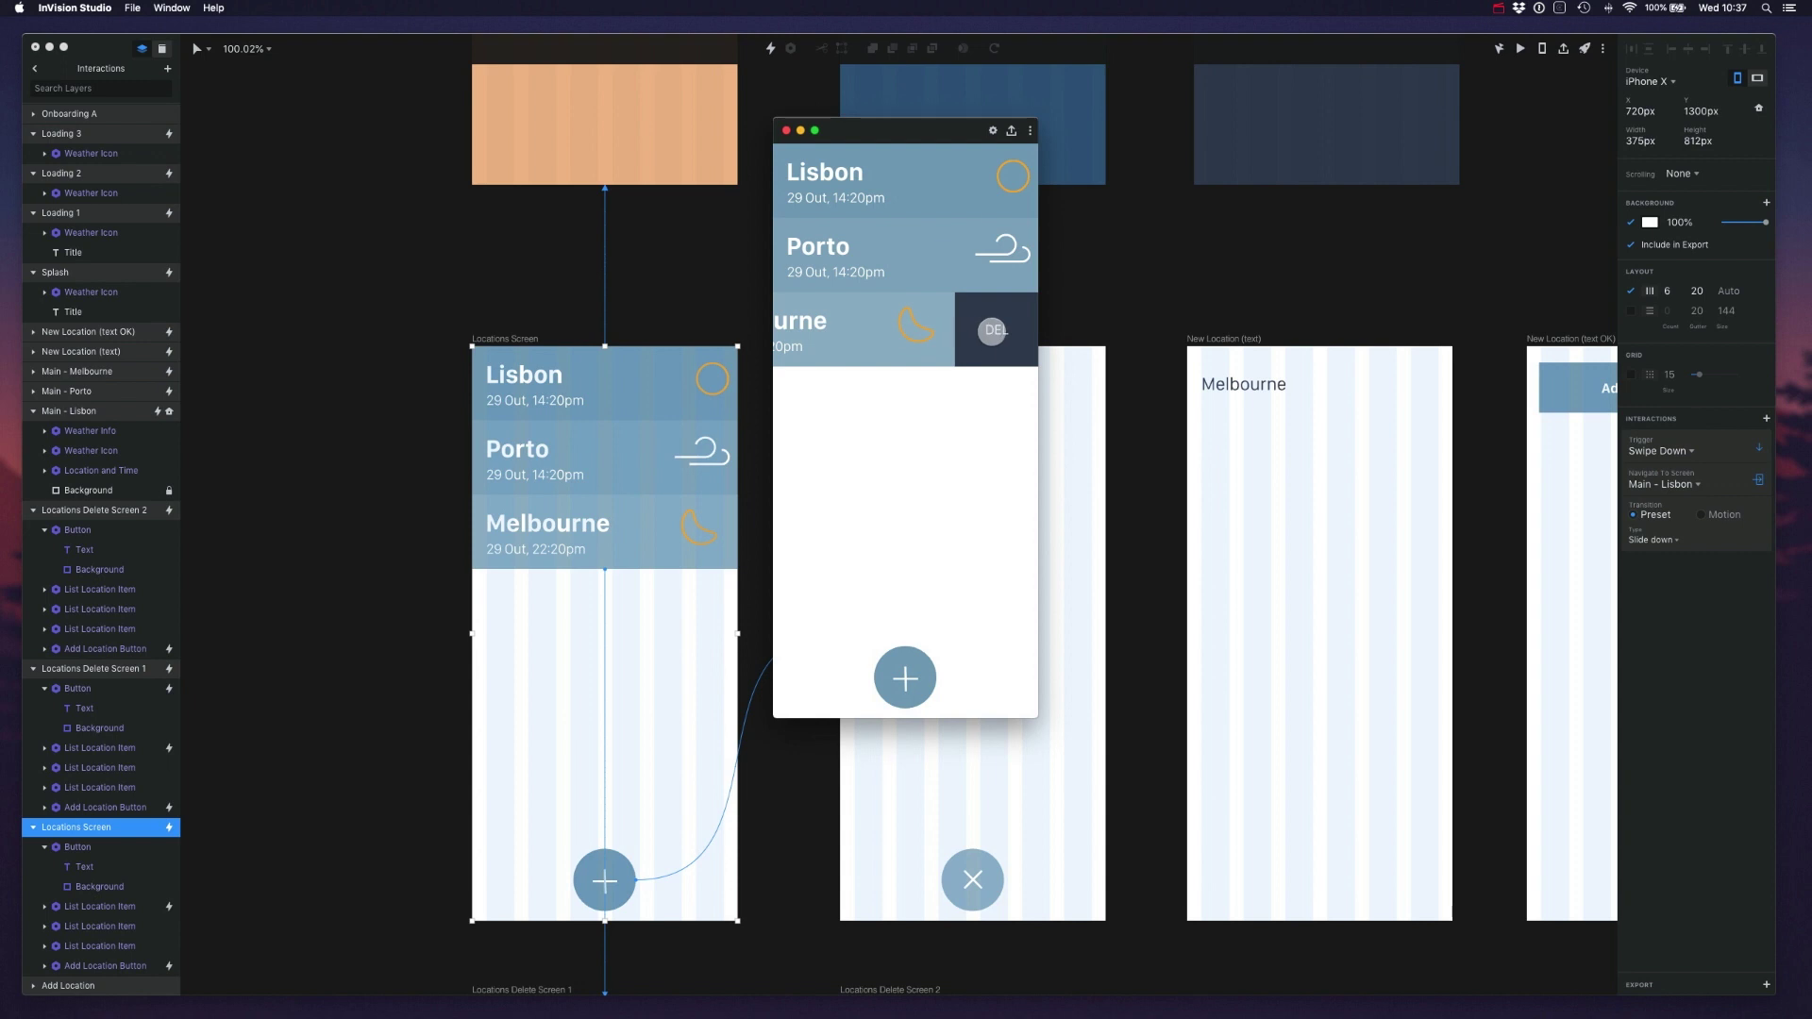
click(992, 330)
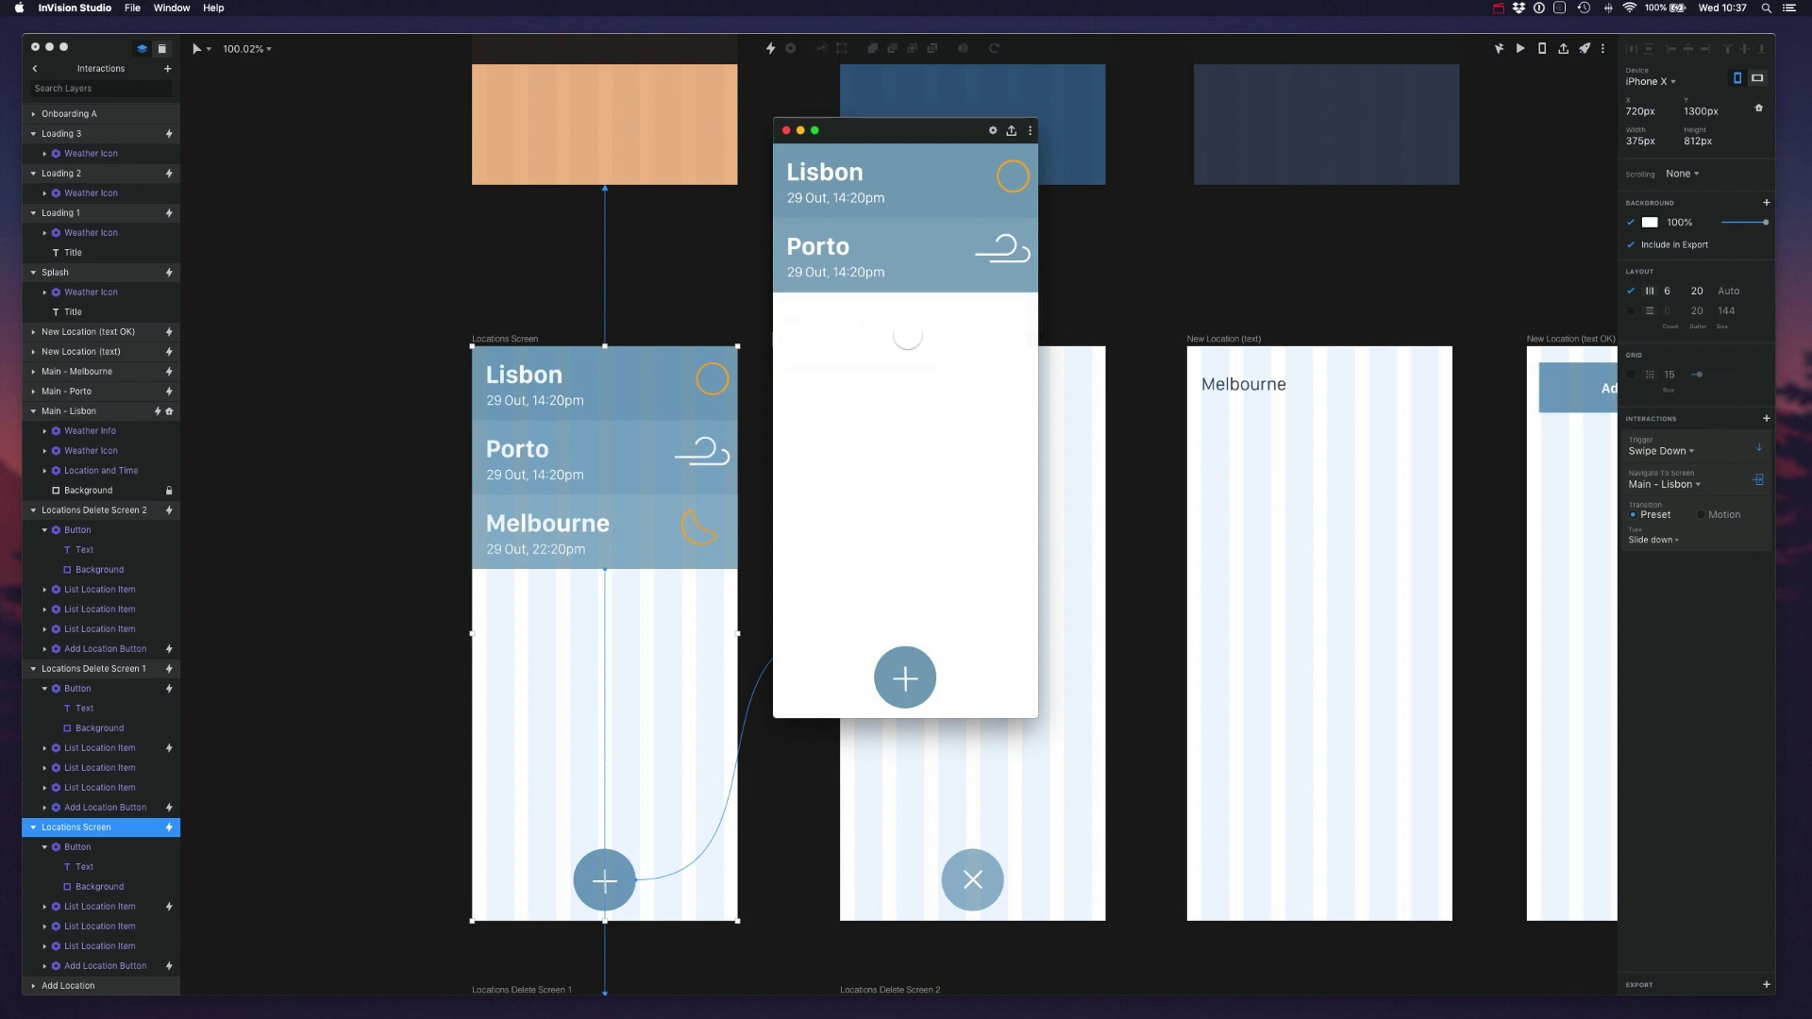
key(super+w)
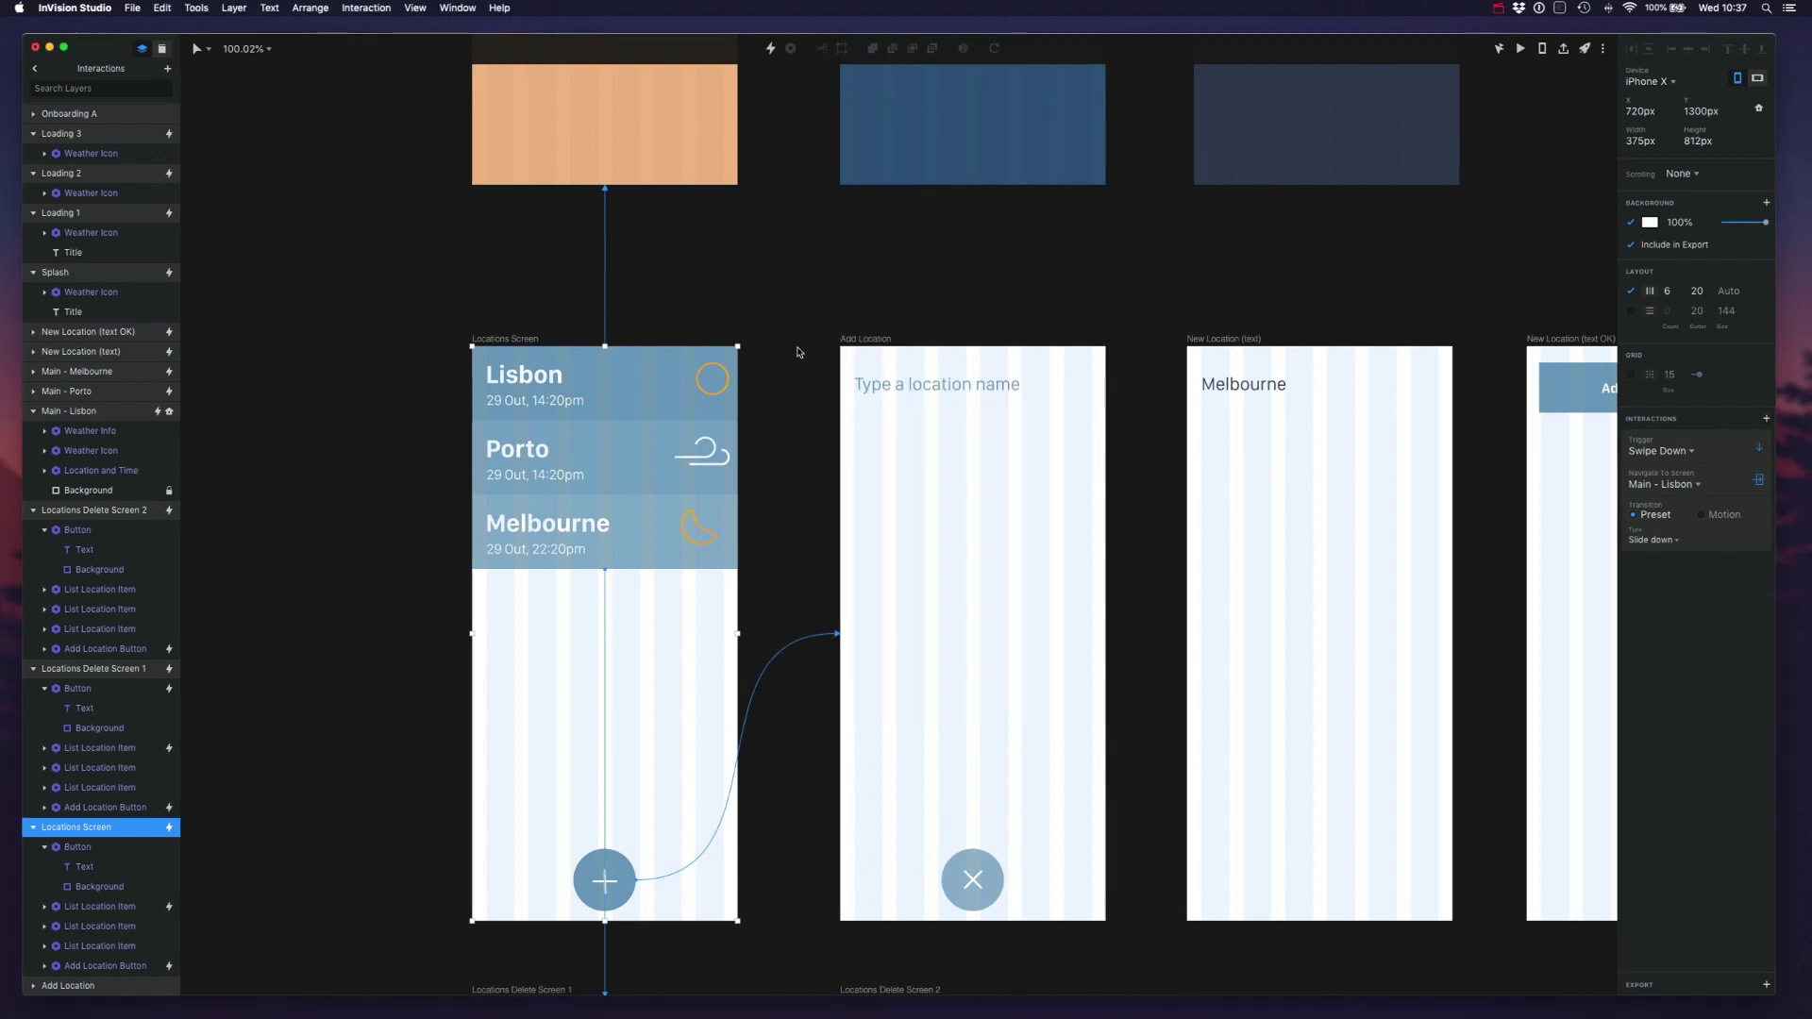
scroll(797, 352, down, 10)
scroll(798, 352, down, 4)
scroll(791, 428, up, 11)
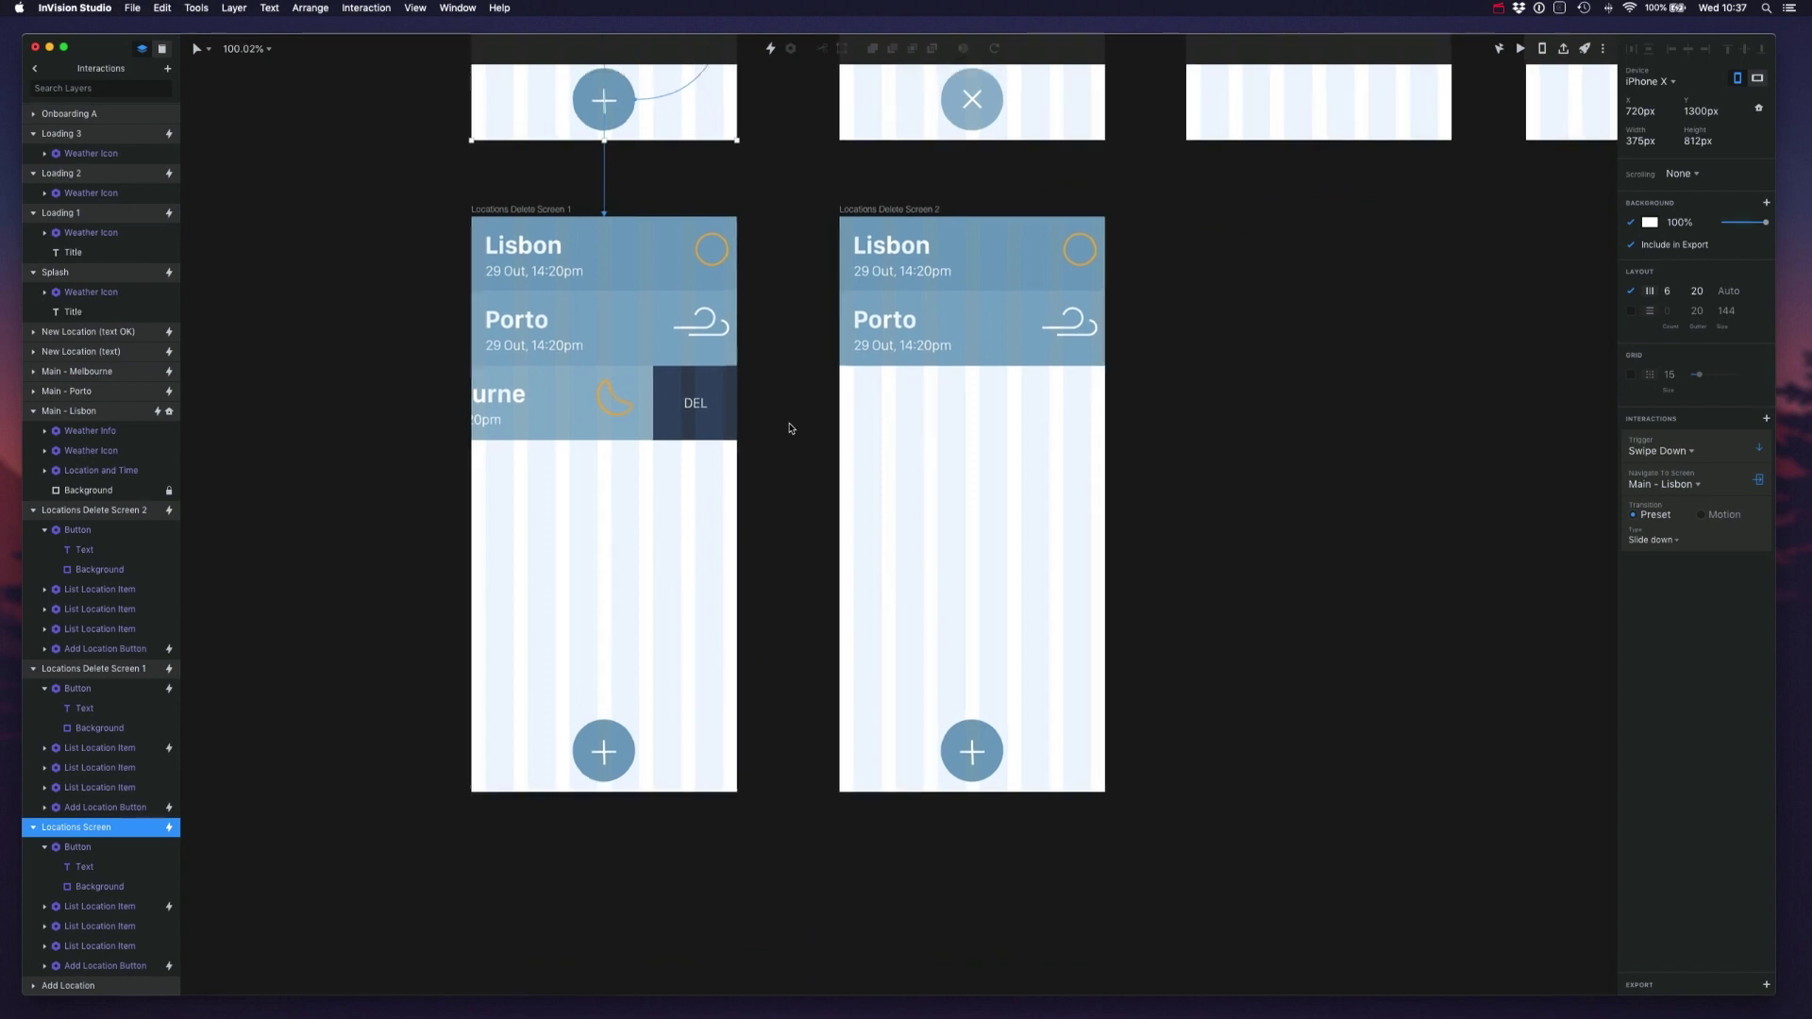
click(710, 287)
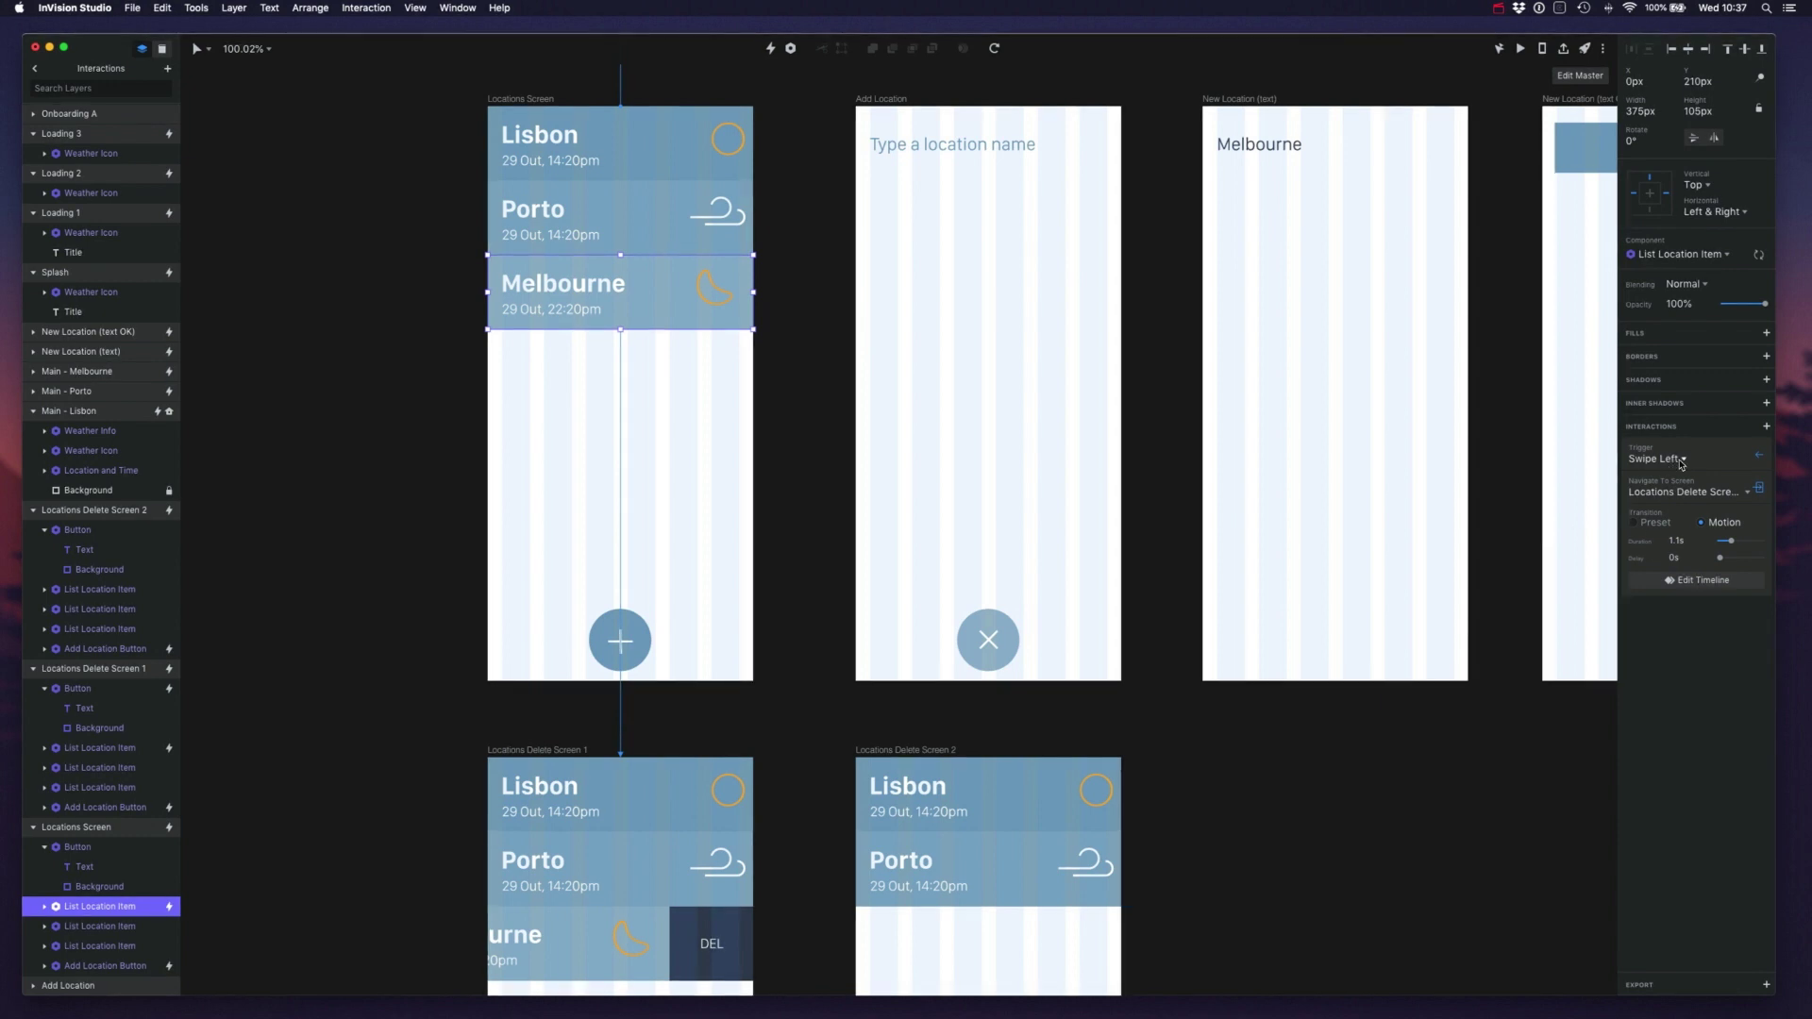
scroll(693, 308, down, 6)
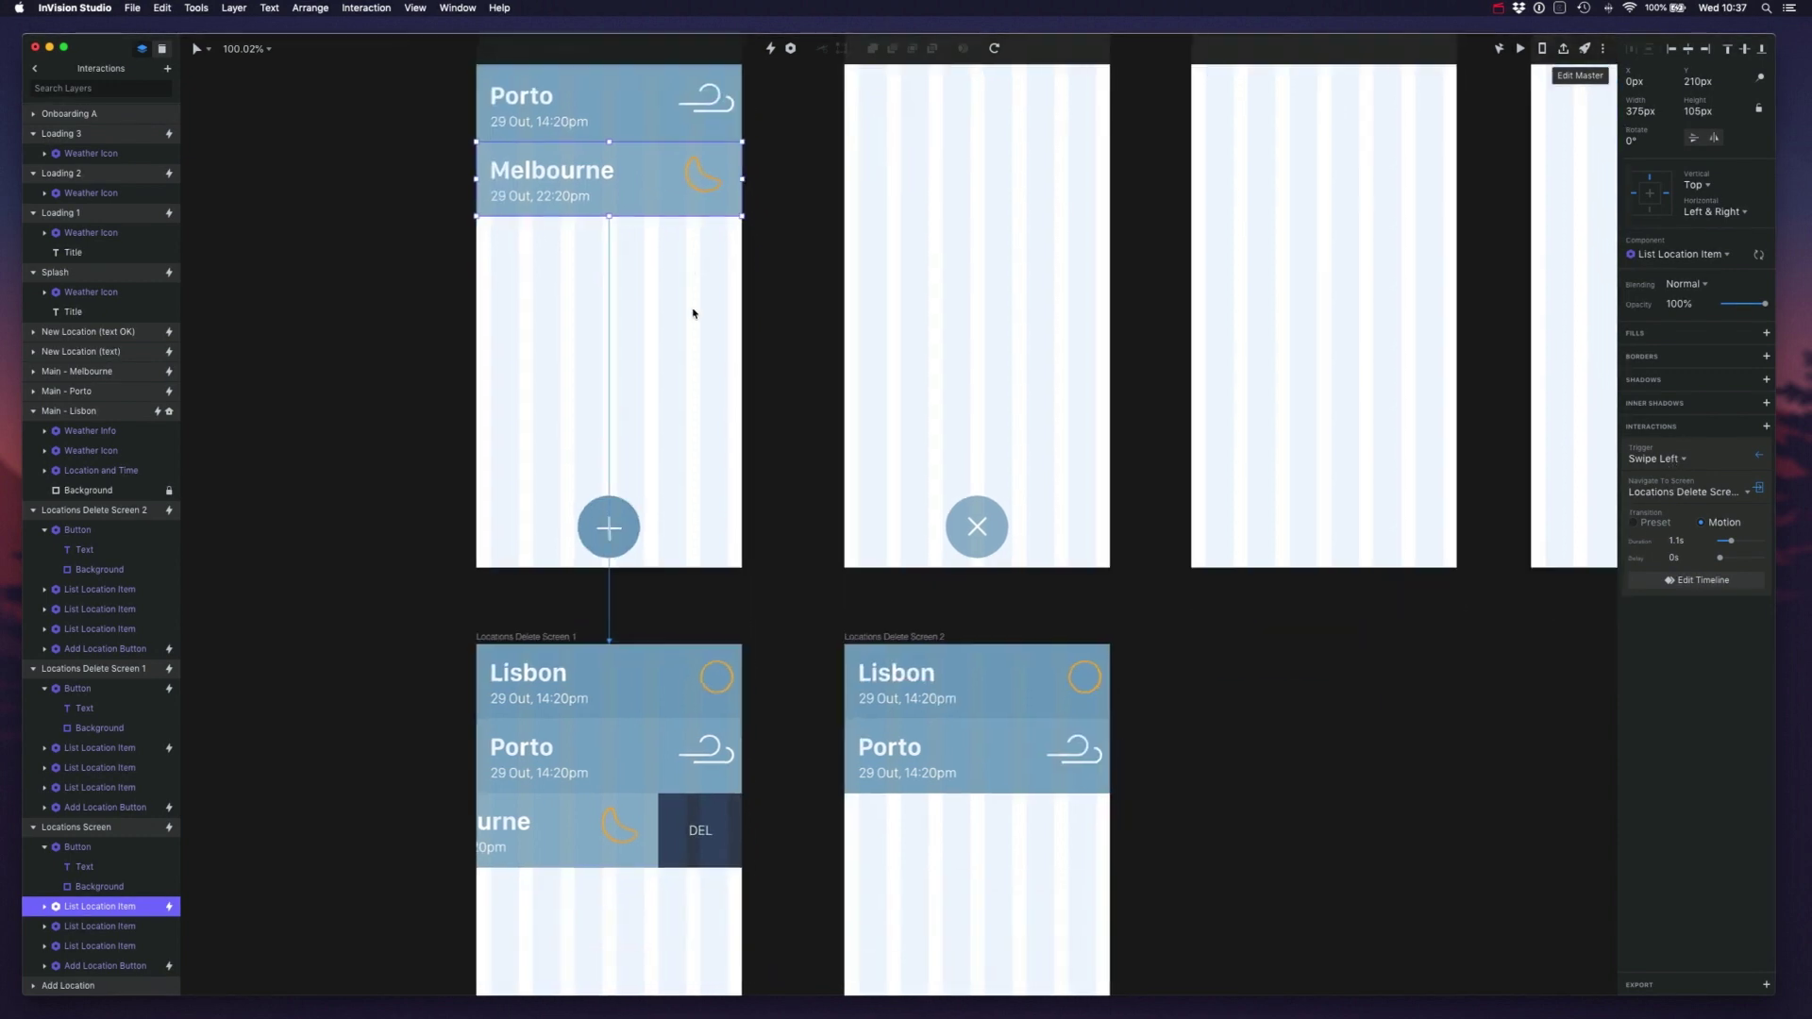
scroll(629, 498, down, 4)
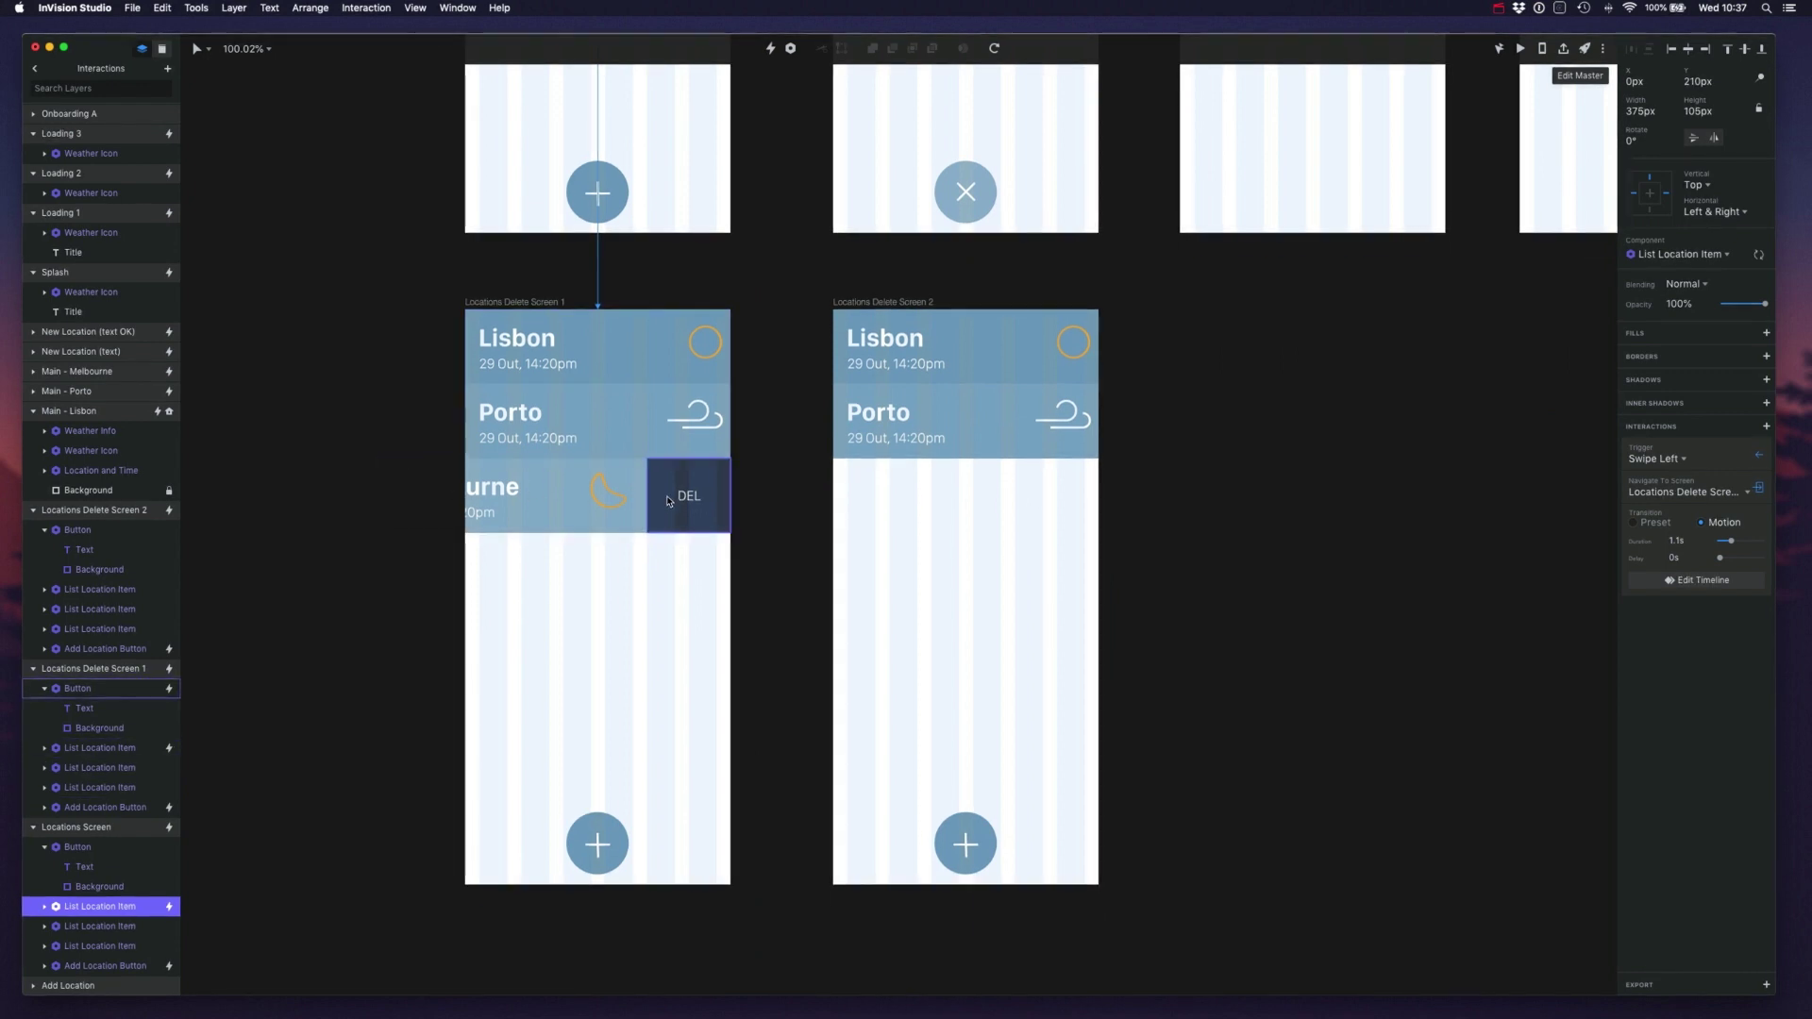
click(669, 501)
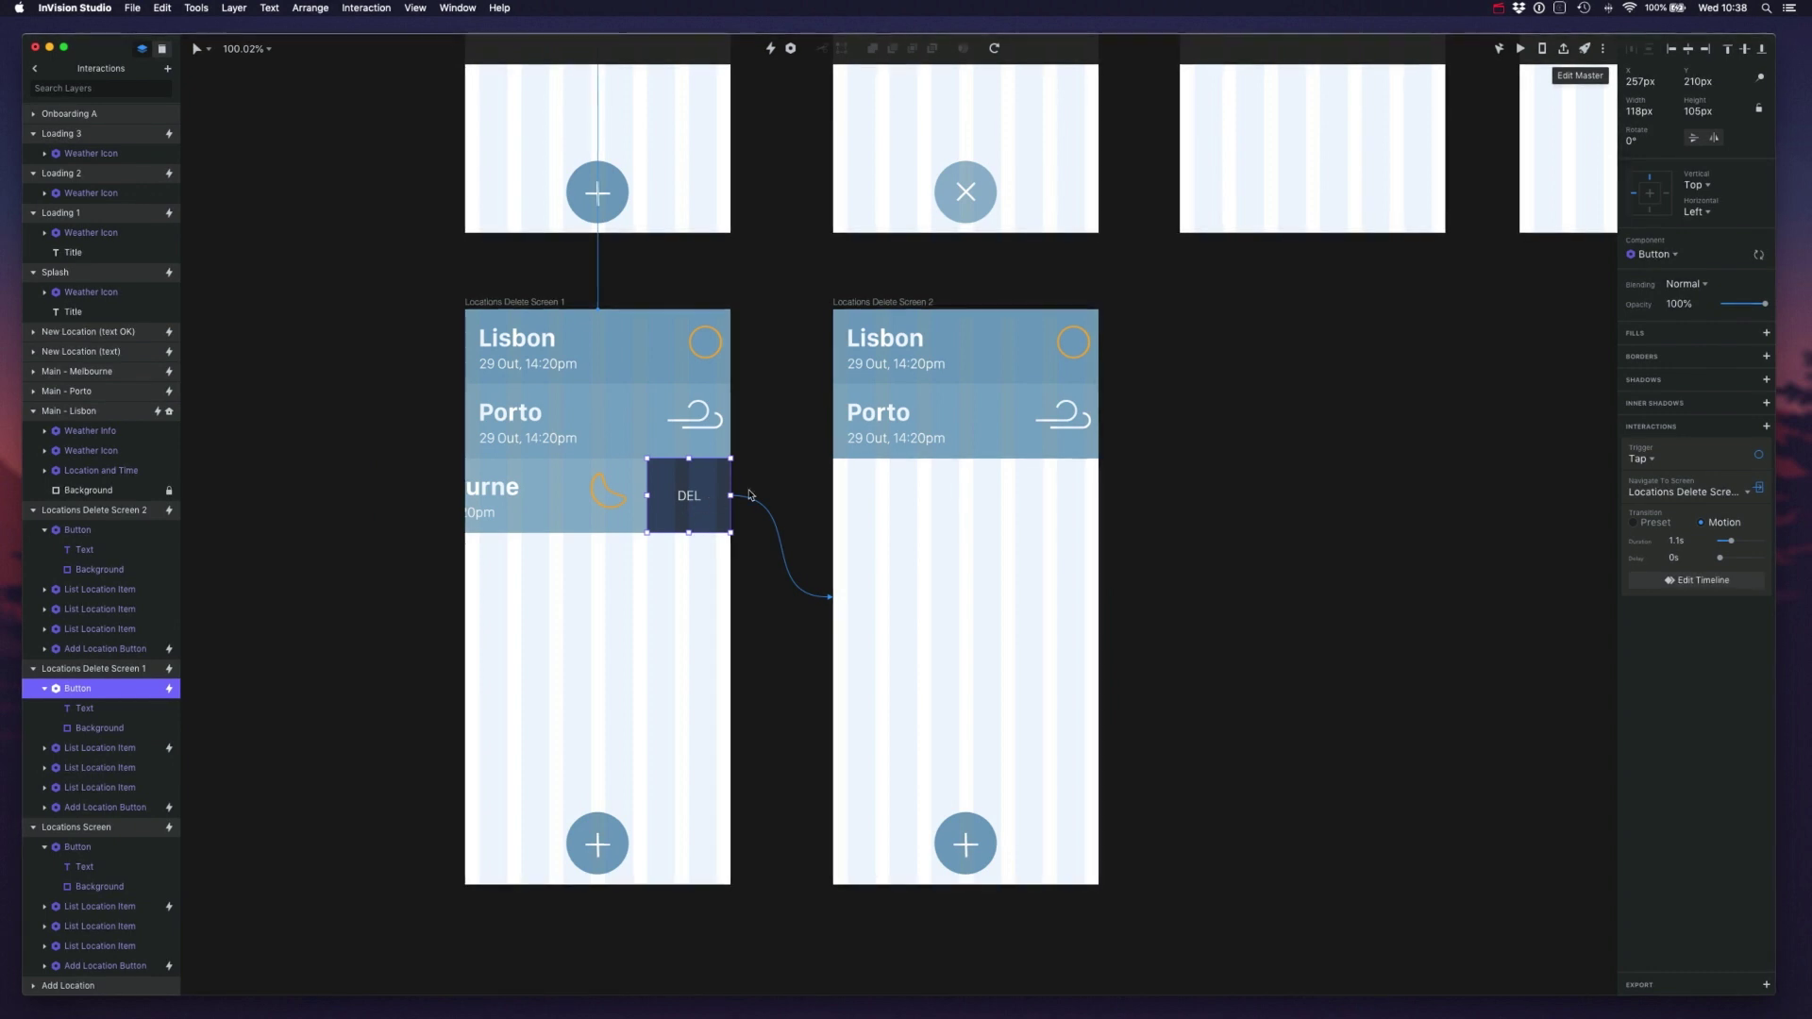
click(888, 303)
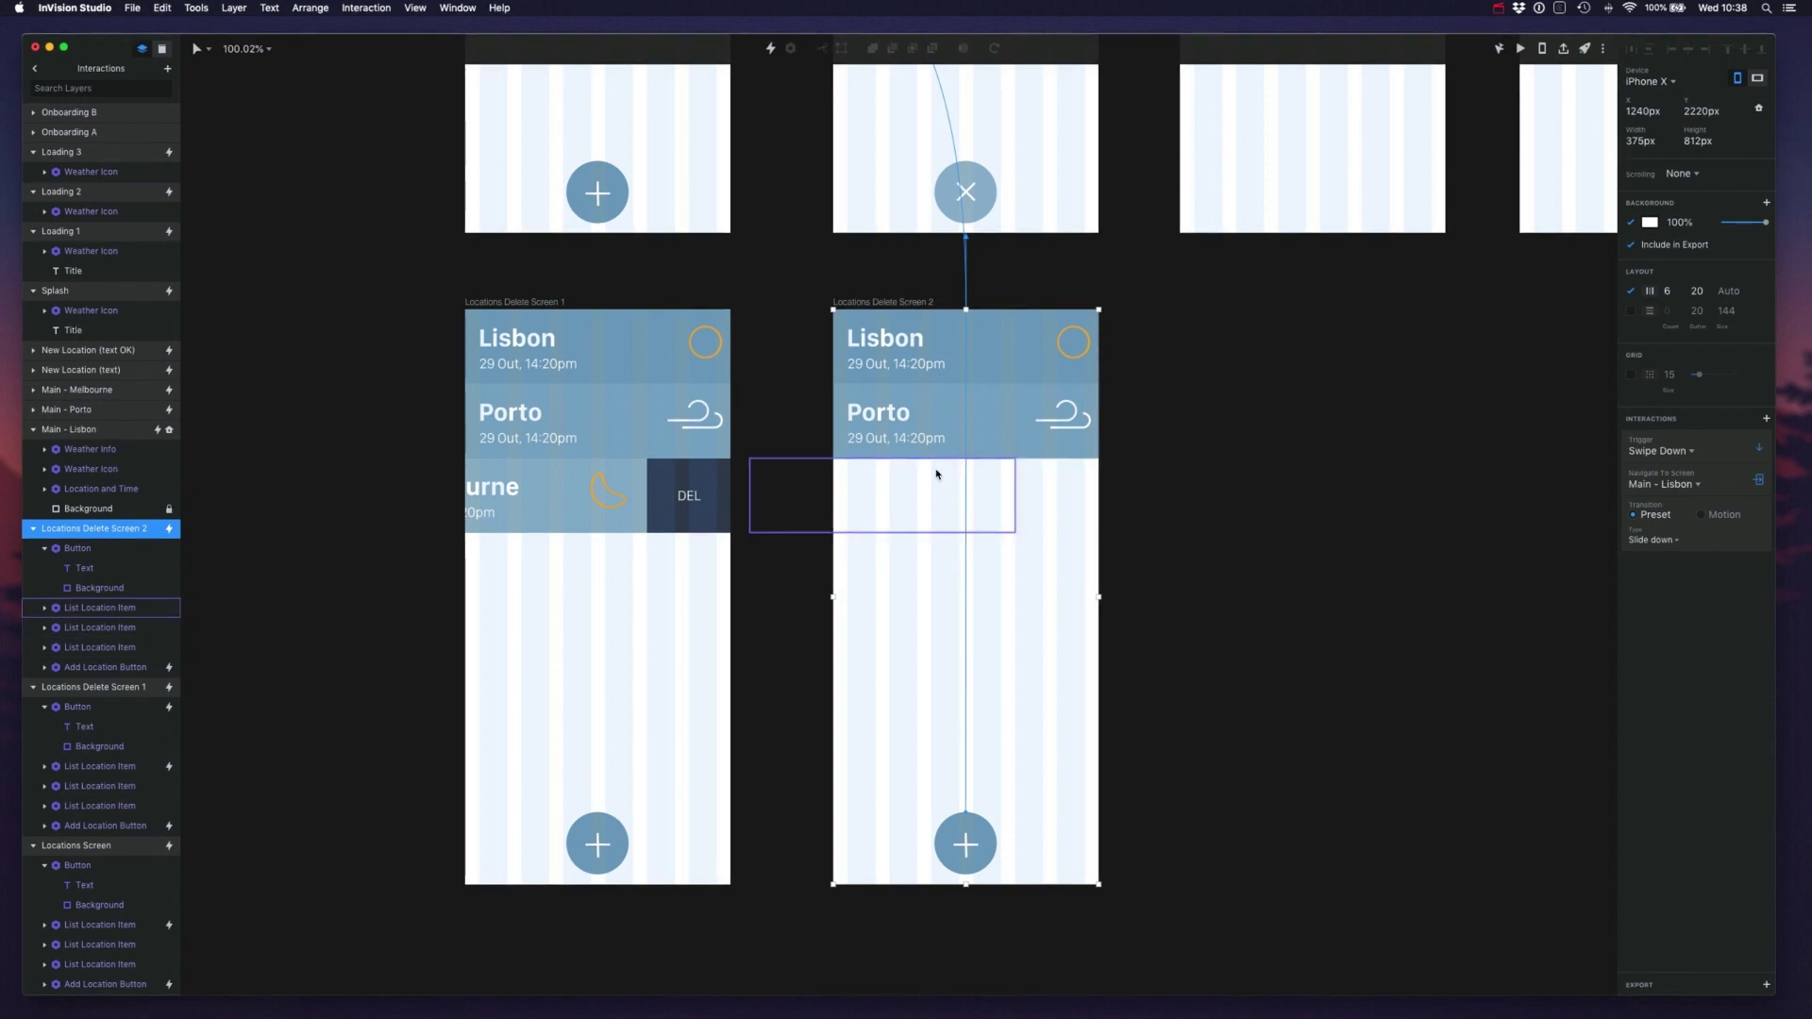
click(993, 494)
click(1044, 496)
click(979, 494)
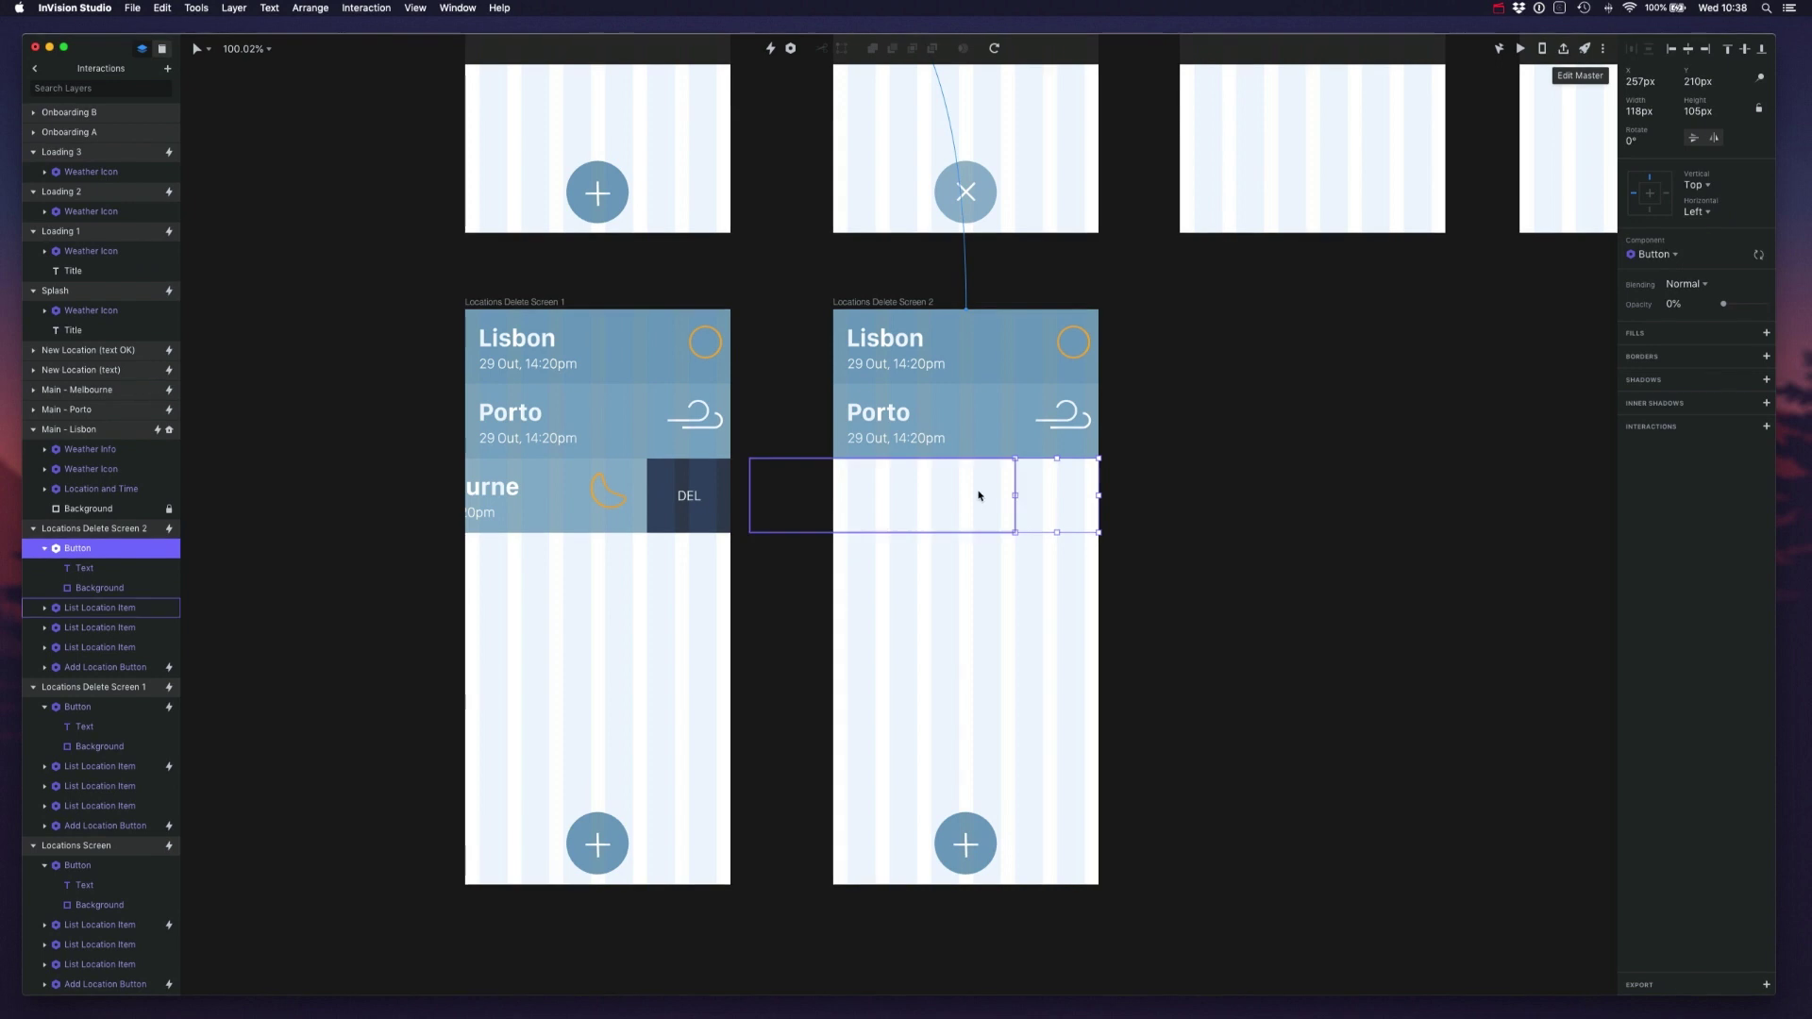
click(1062, 506)
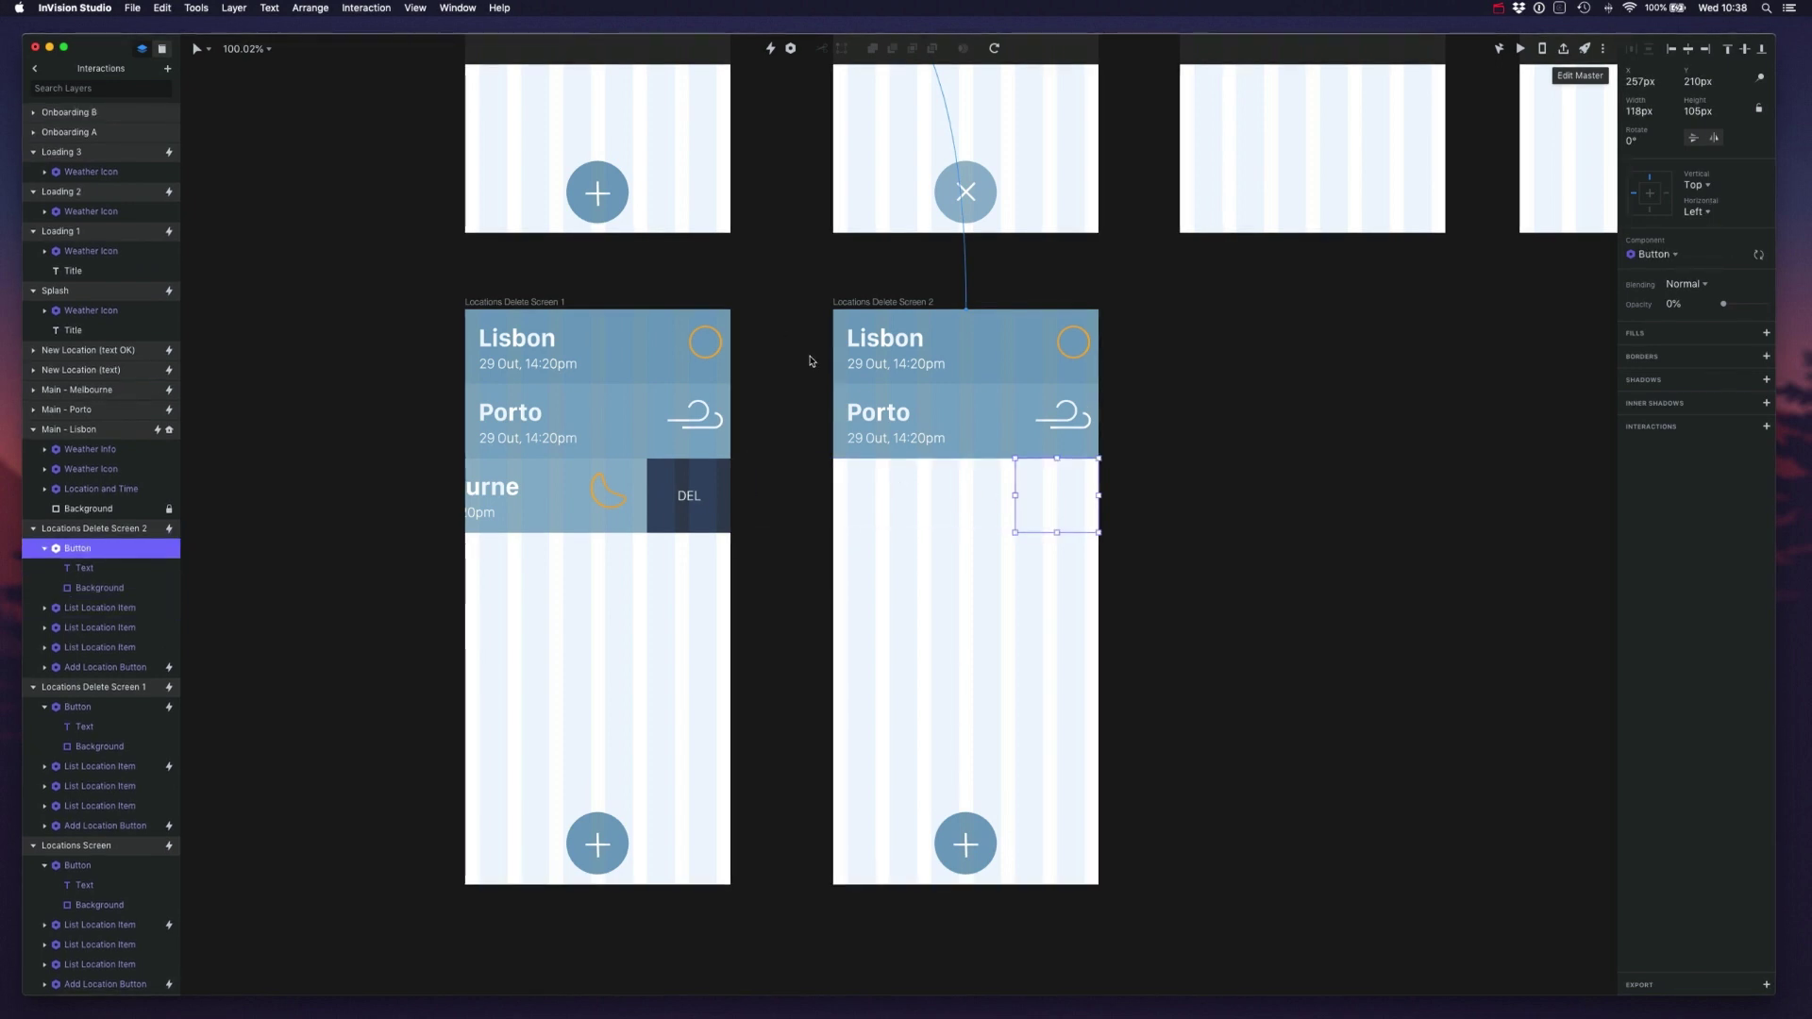
key(Escape)
scroll(720, 457, up, 10)
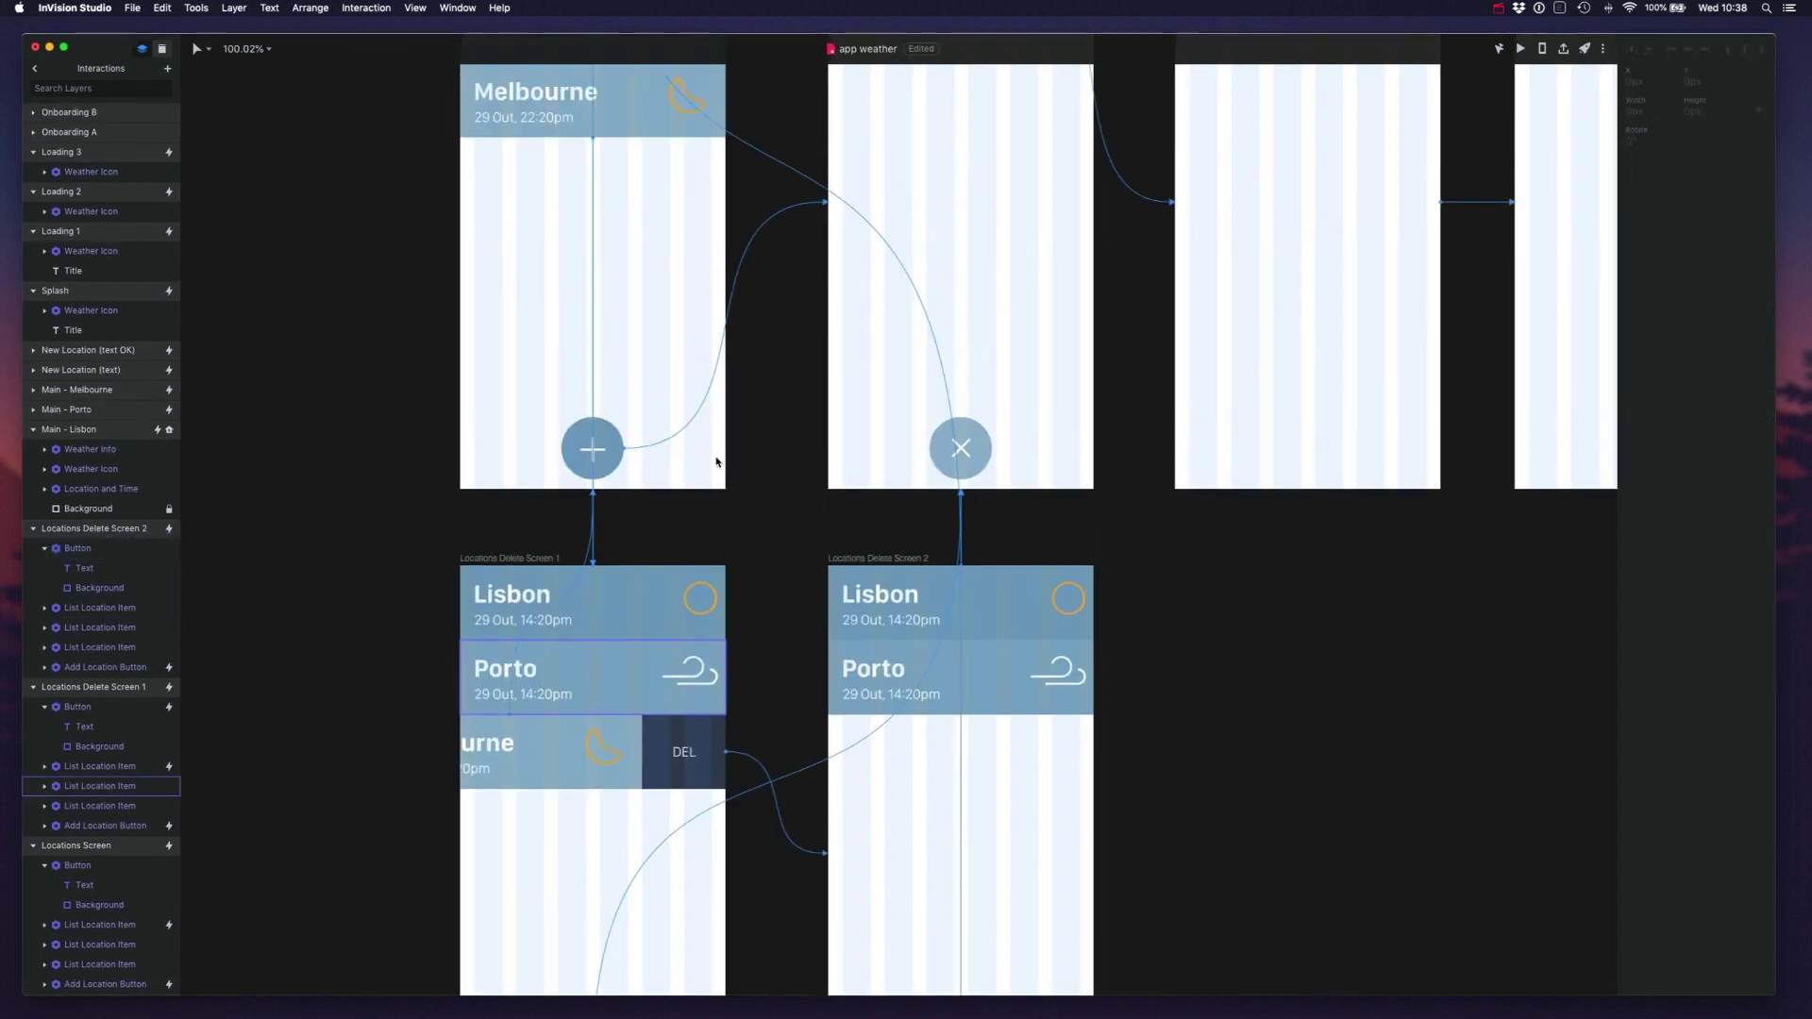
click(508, 167)
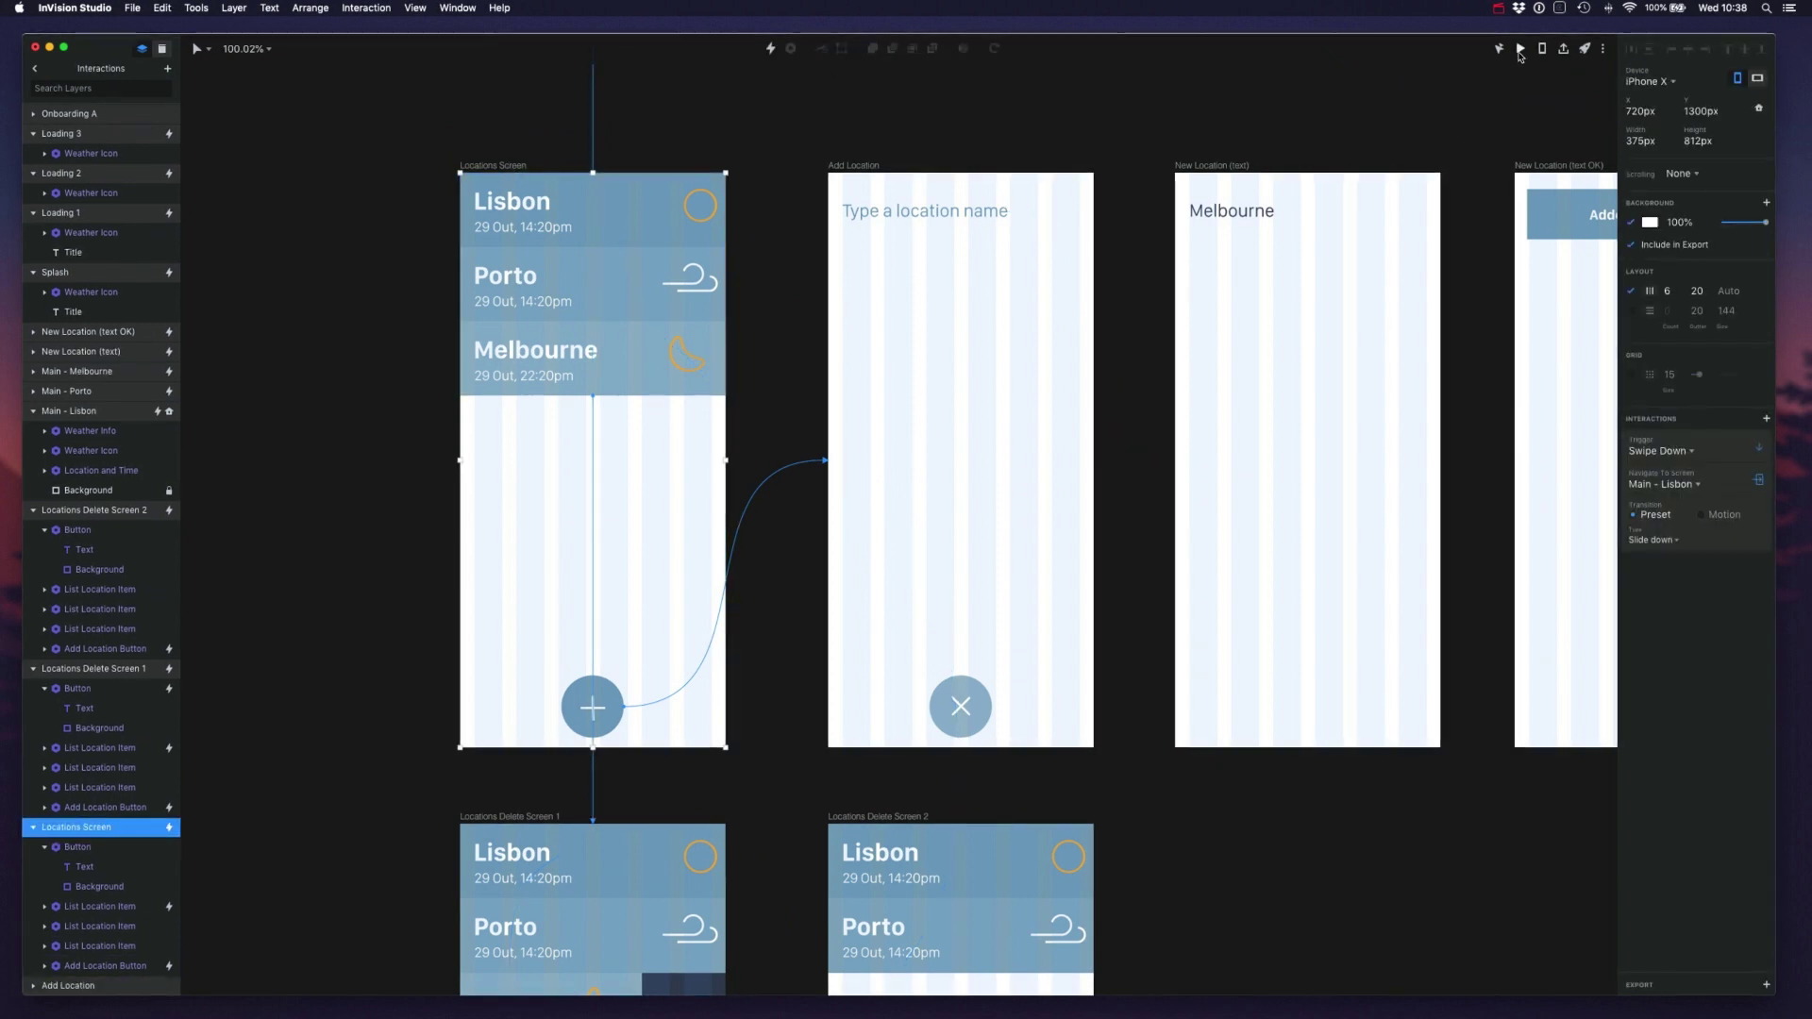
click(1519, 54)
click(914, 320)
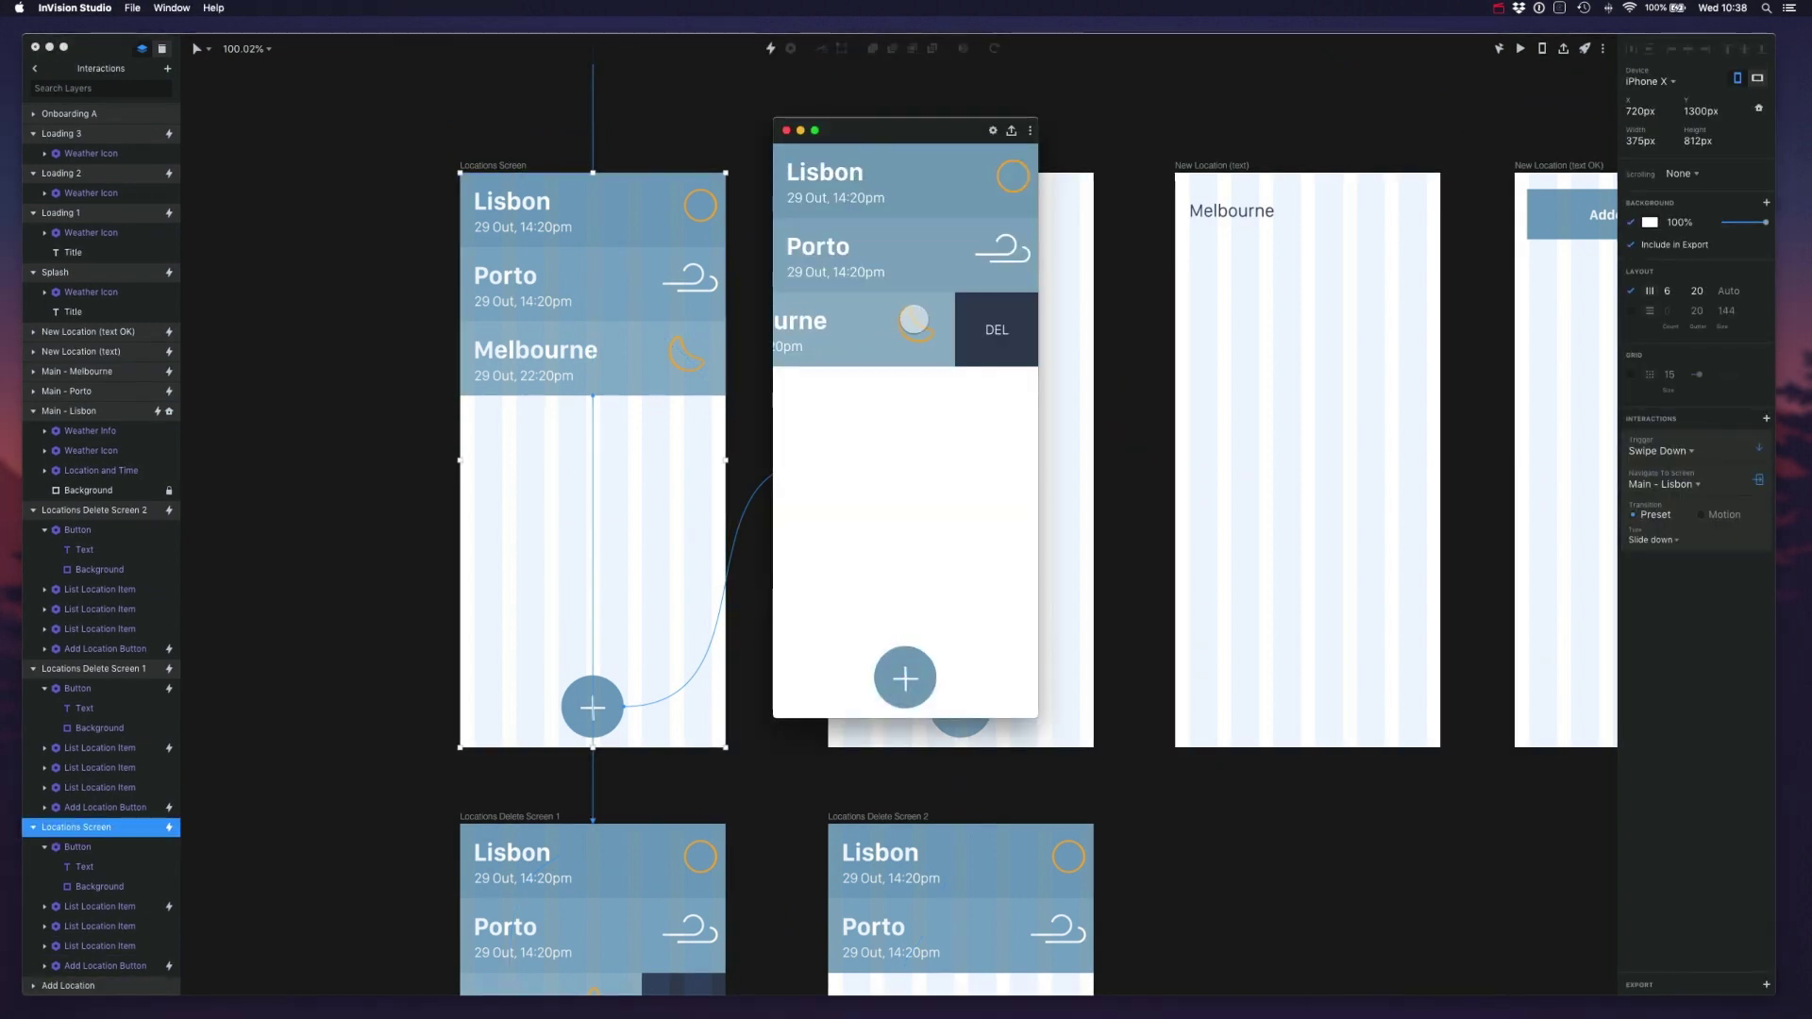
drag(866, 330, 970, 337)
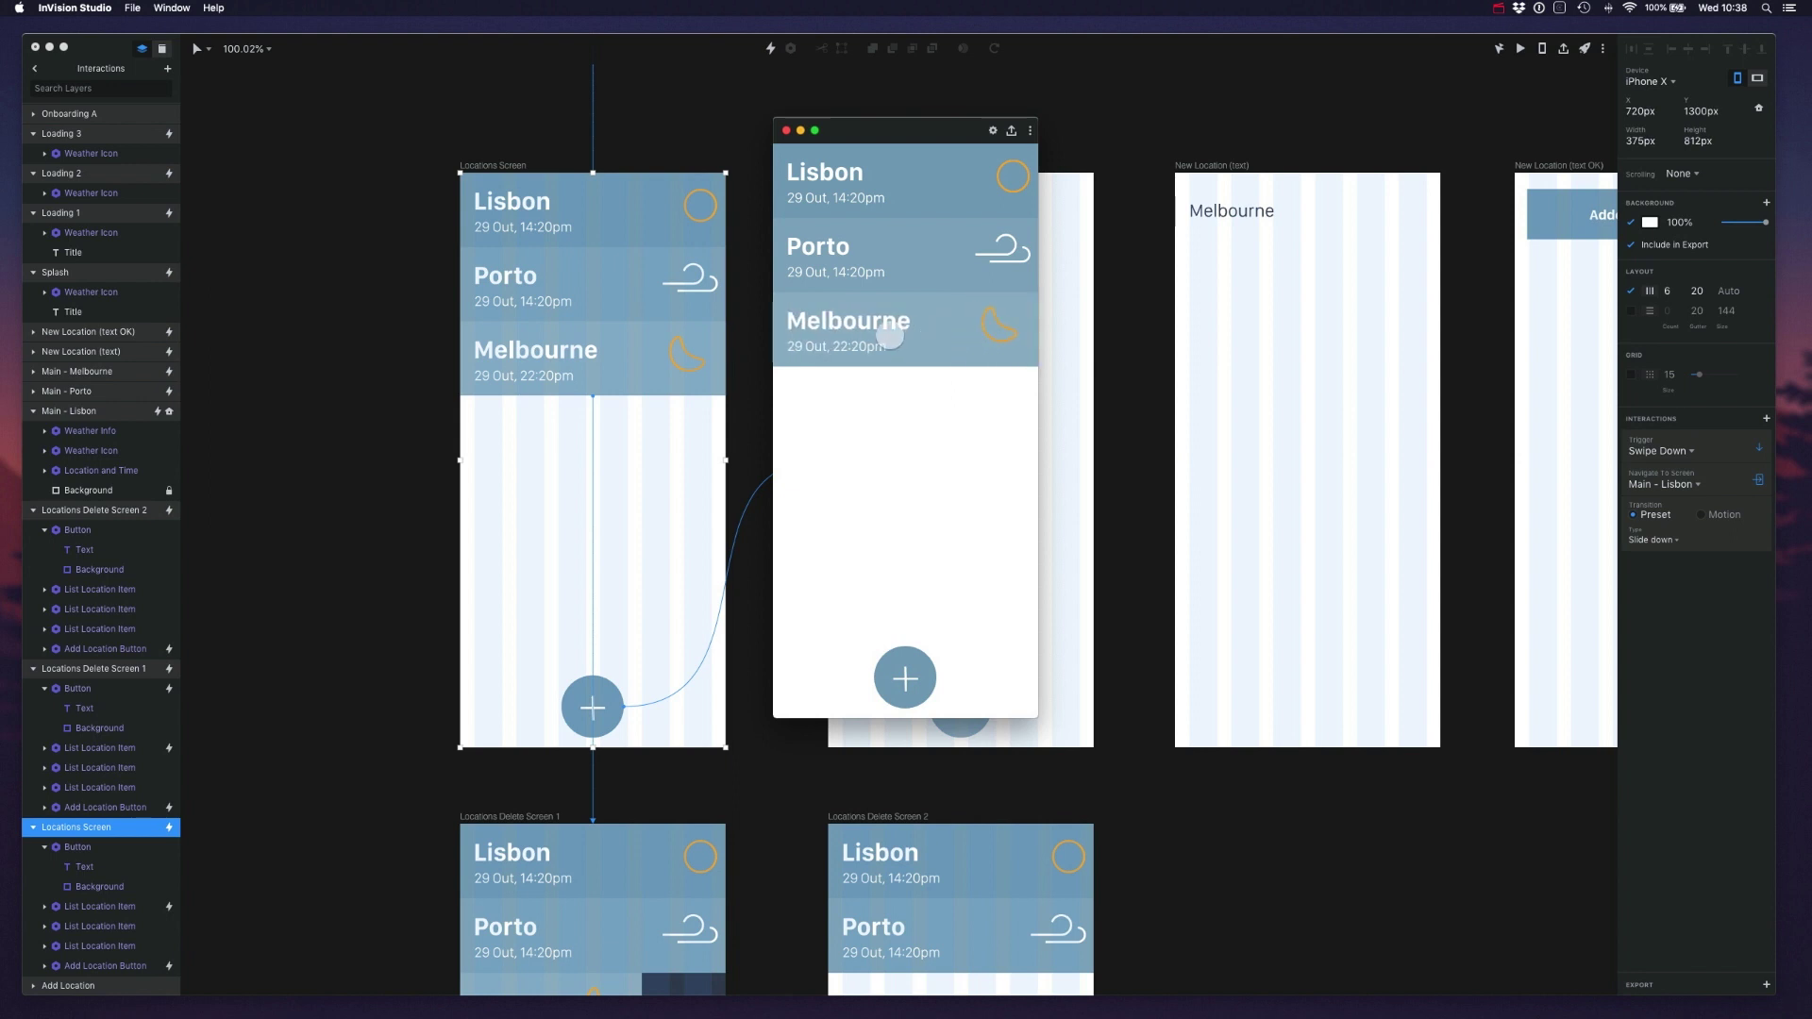
click(948, 333)
click(1014, 334)
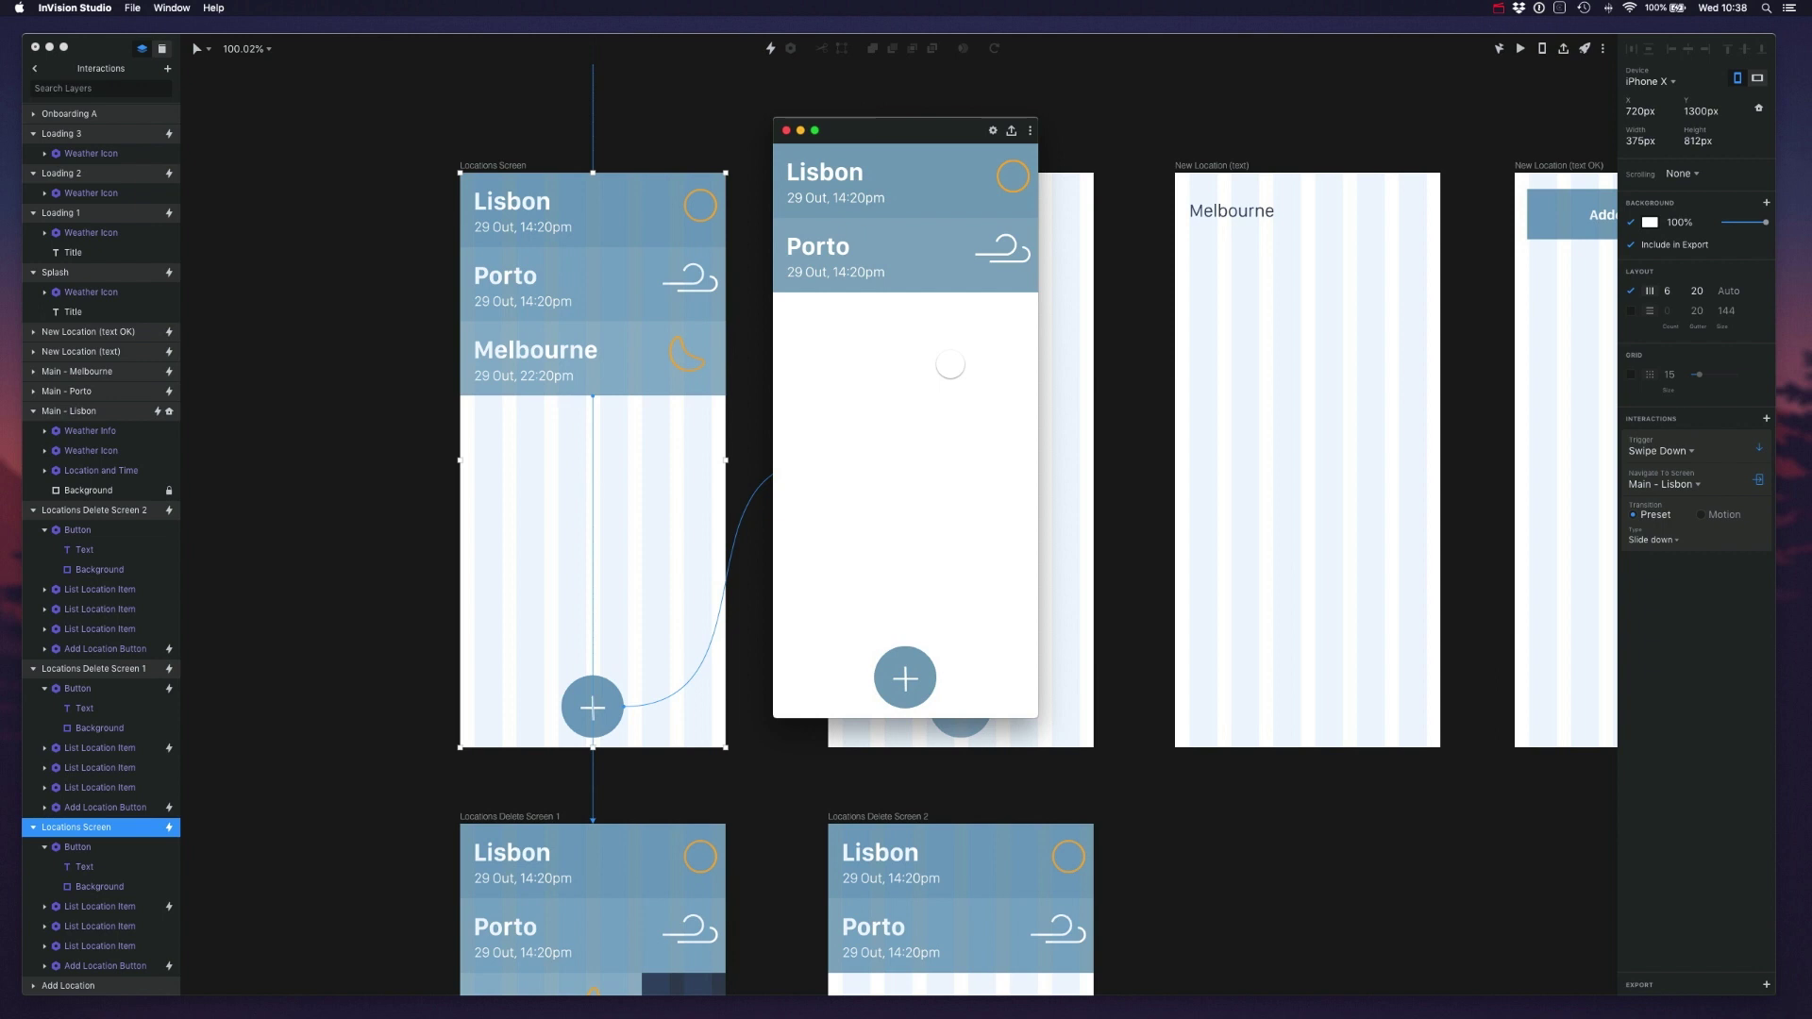
click(786, 131)
click(780, 379)
scroll(779, 380, down, 5)
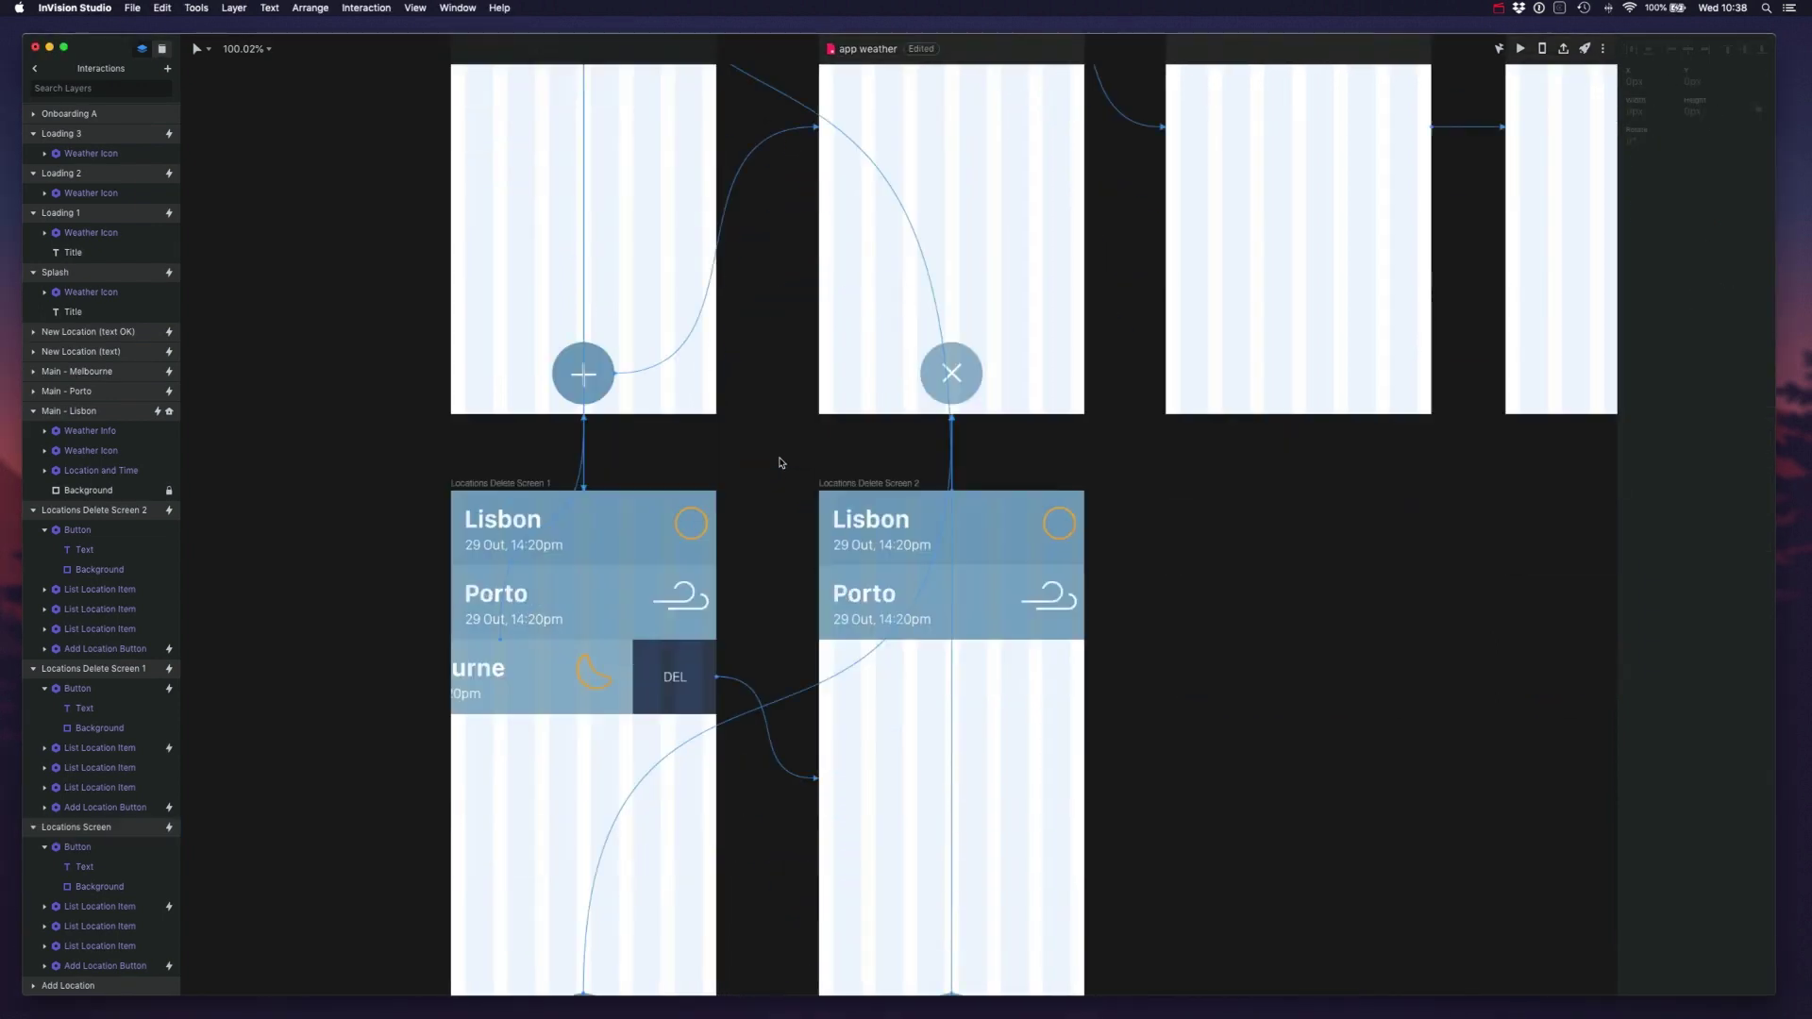